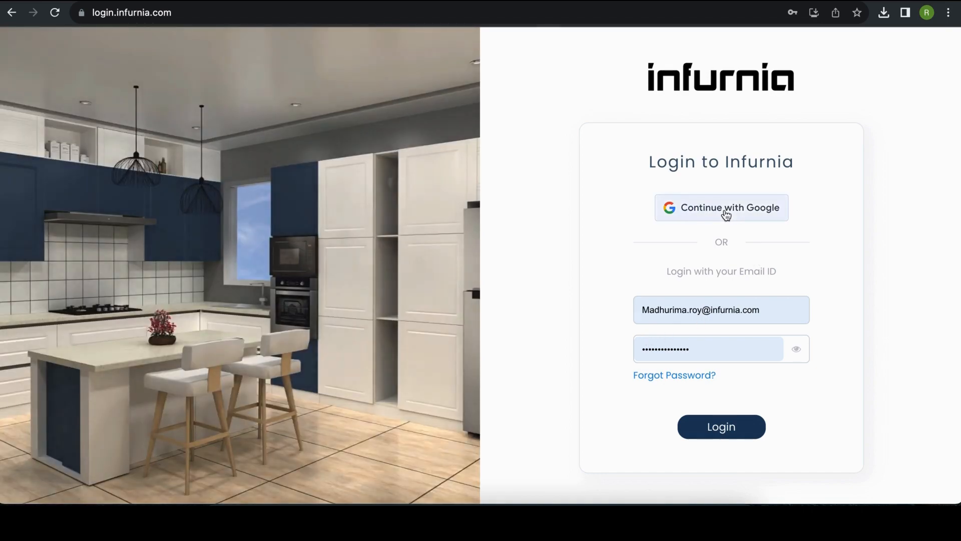
Step: Sign in to Infurnia with the listed Google account and enter the Premium master store organization found by searching the organization accounts
{"action": "left_click", "coordinate": [726, 210]}
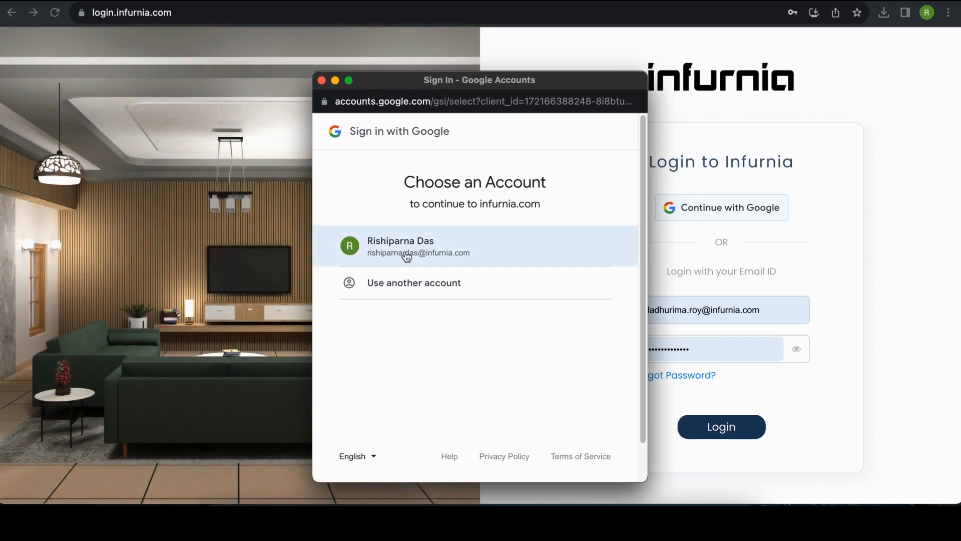
{"action": "left_click", "coordinate": [407, 256]}
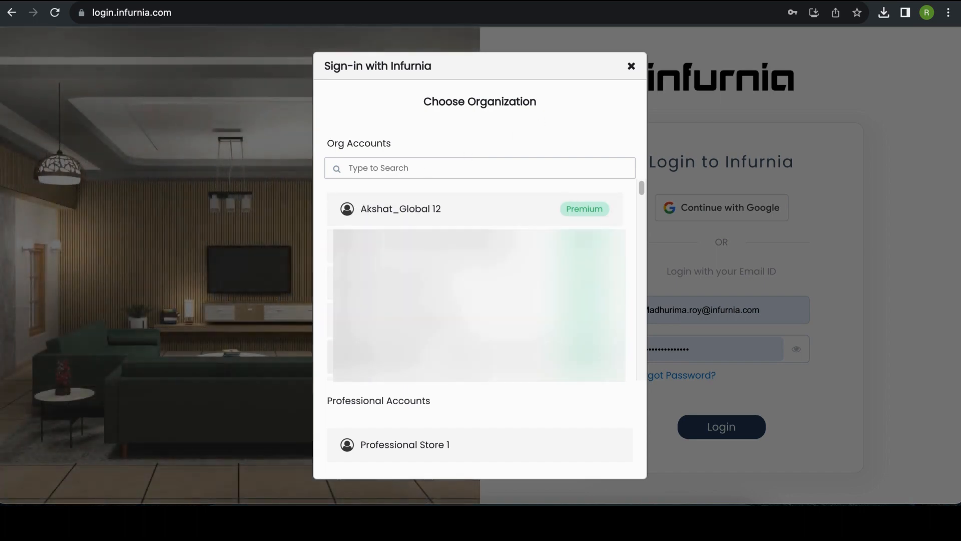
{"action": "scroll", "coordinate": [450, 210], "scroll_direction": "down", "scroll_amount": 1}
{"action": "scroll", "coordinate": [442, 201], "scroll_direction": "up", "scroll_amount": 1}
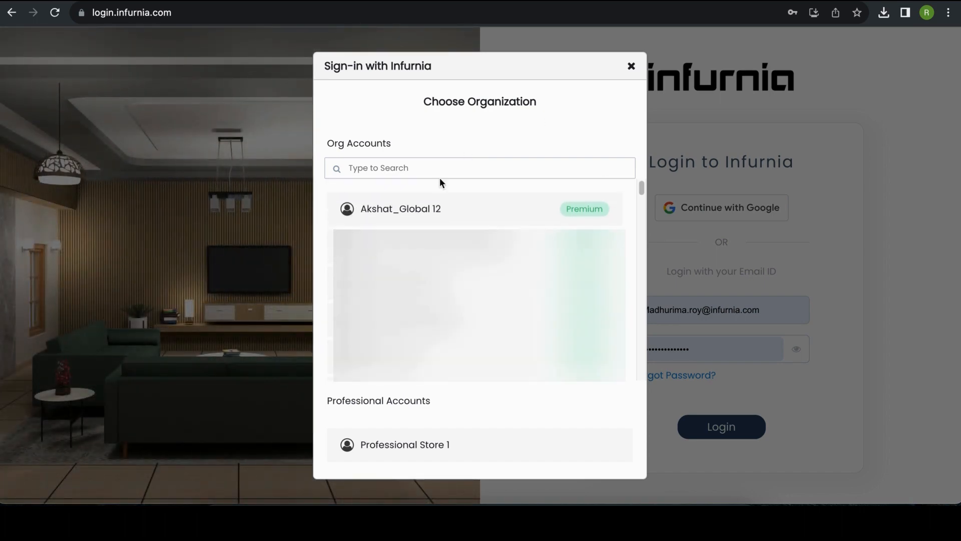
{"action": "left_click", "coordinate": [380, 168]}
{"action": "type", "text": "rishi"}
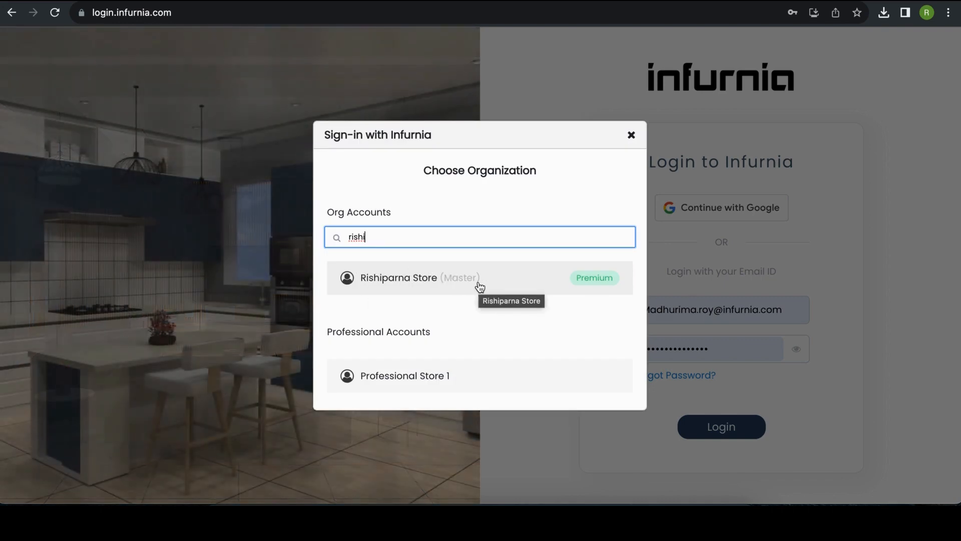
{"action": "left_click", "coordinate": [480, 285]}
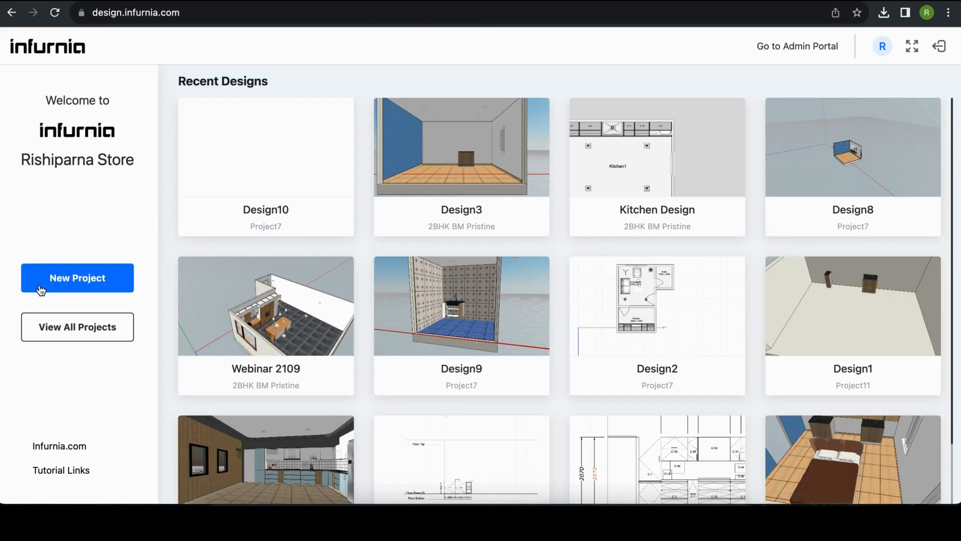
Step: Create the project "Villa 301 Kemp Layout" with the client's name and project ID 101120, and start a design in it from the Blank default template
{"action": "left_click", "coordinate": [88, 288]}
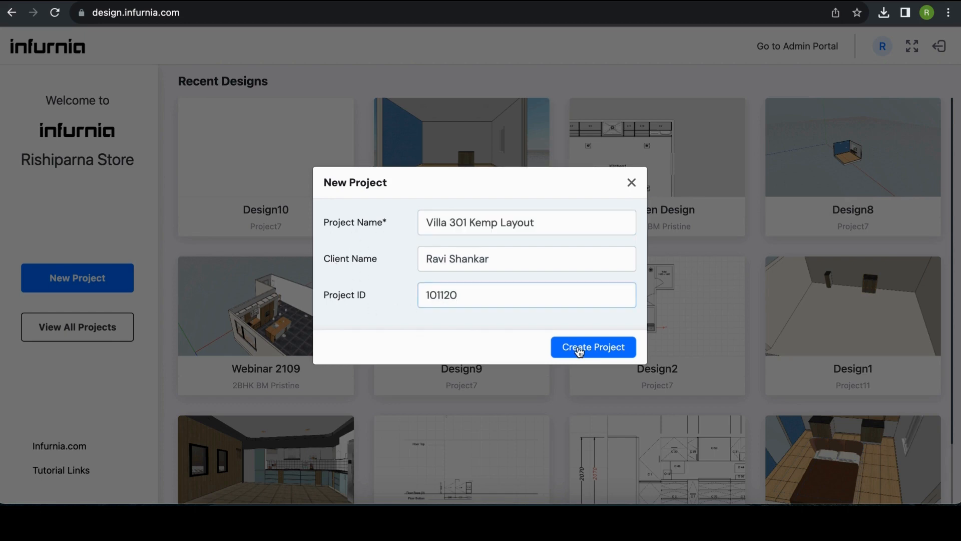
{"action": "left_click", "coordinate": [580, 350]}
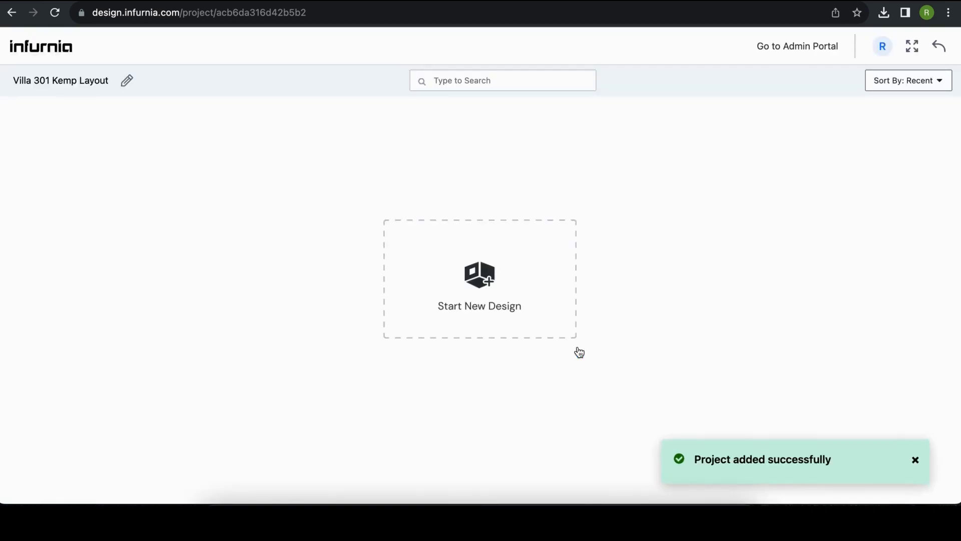
{"action": "left_click", "coordinate": [487, 282]}
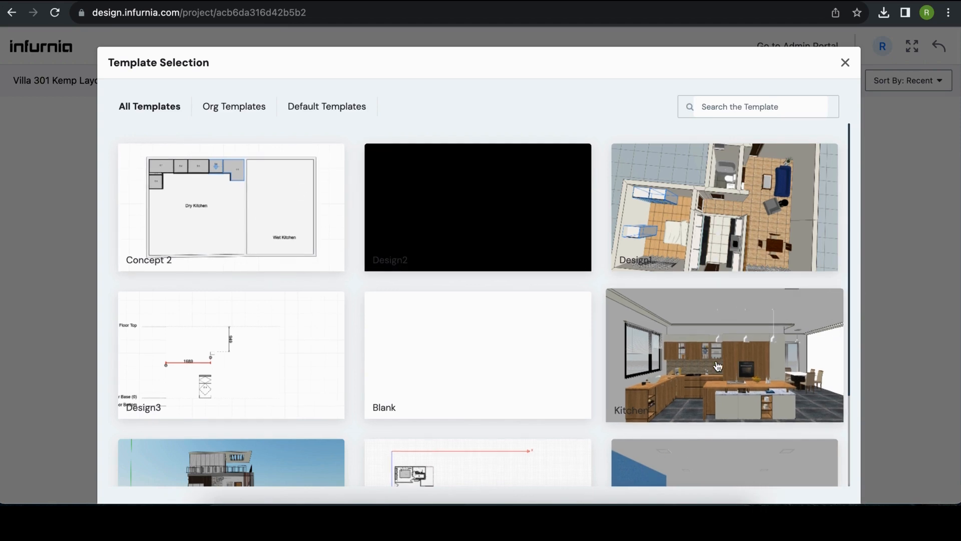
{"action": "scroll", "coordinate": [717, 368], "scroll_direction": "down", "scroll_amount": 1}
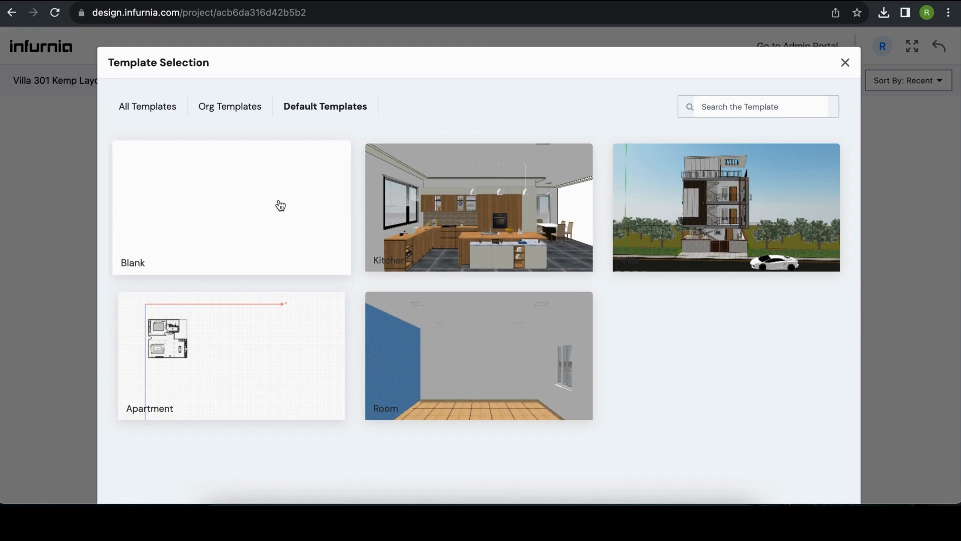
{"action": "left_click", "coordinate": [200, 203]}
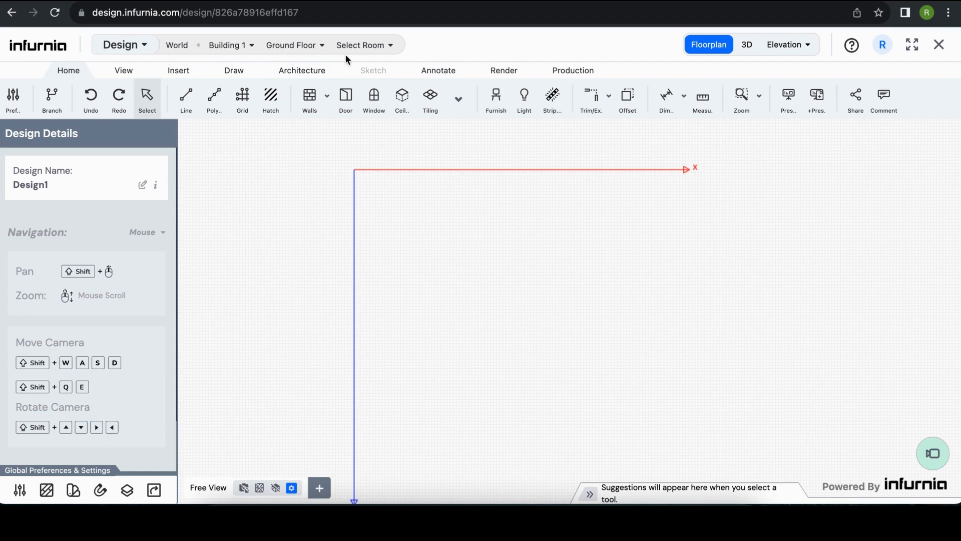
{"action": "left_click", "coordinate": [363, 48]}
{"action": "left_click", "coordinate": [126, 72]}
{"action": "left_click", "coordinate": [180, 71]}
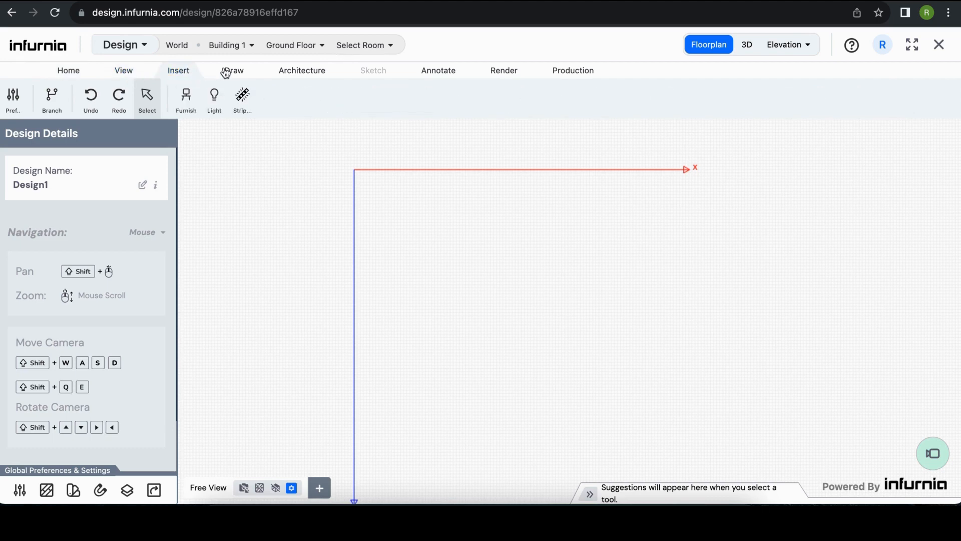
{"action": "left_click", "coordinate": [234, 71]}
{"action": "left_click", "coordinate": [301, 71]}
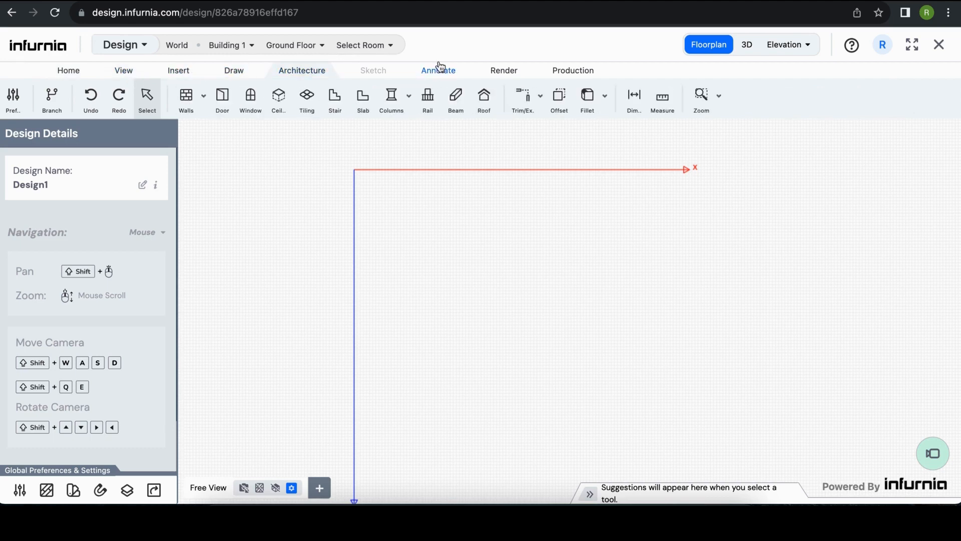
{"action": "left_click", "coordinate": [450, 73]}
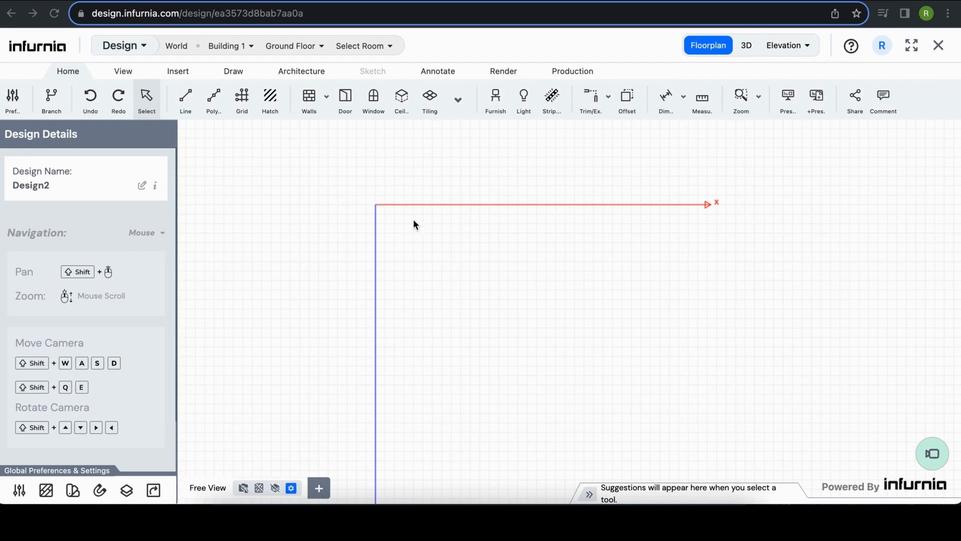
Step: In the Wall preferences, take the wall thickness from a composite and choose the 150mm composite
{"action": "left_click", "coordinate": [17, 490]}
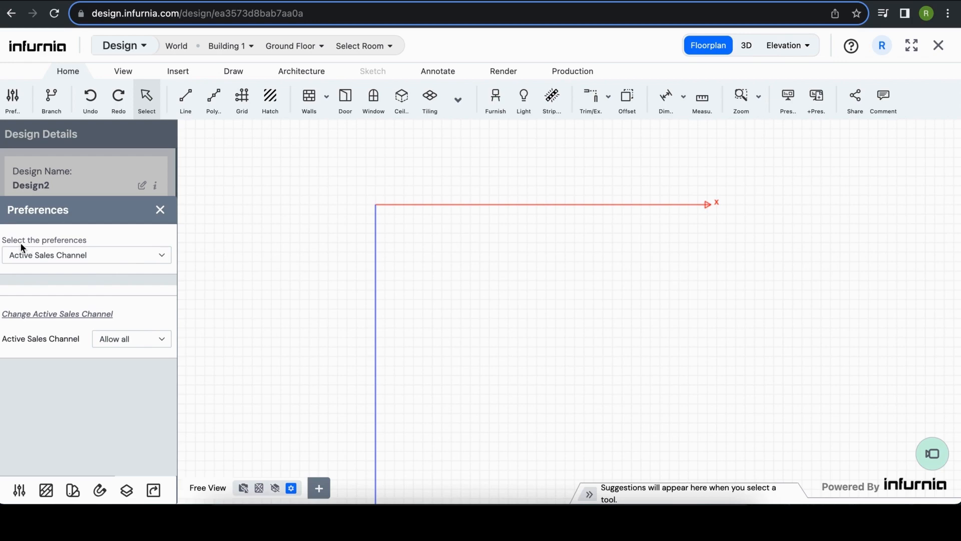
{"action": "left_click", "coordinate": [59, 256]}
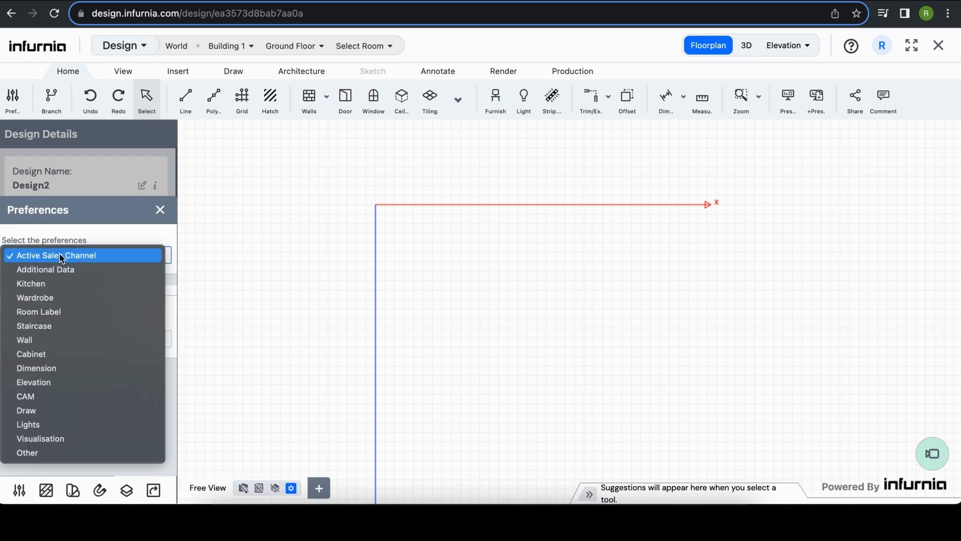
{"action": "left_click", "coordinate": [74, 341]}
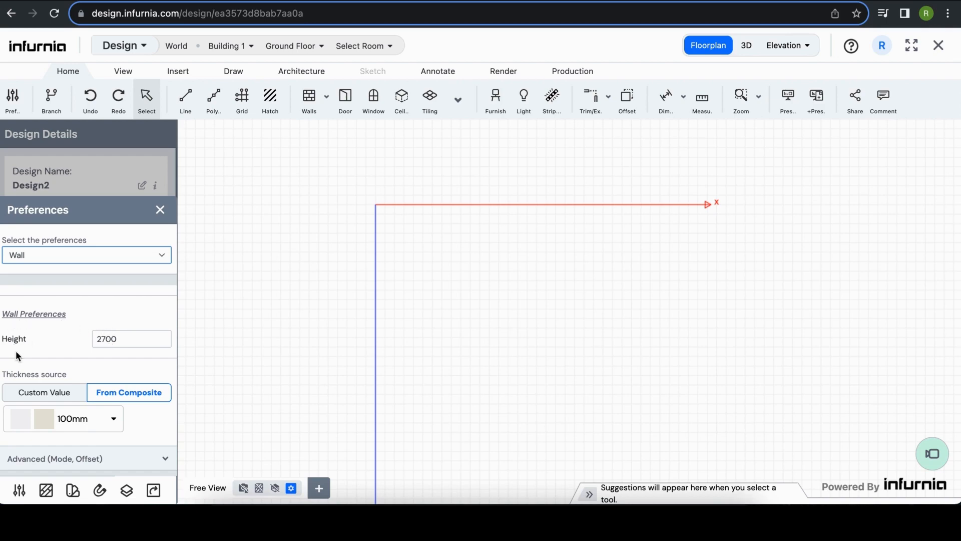
{"action": "left_click", "coordinate": [127, 341]}
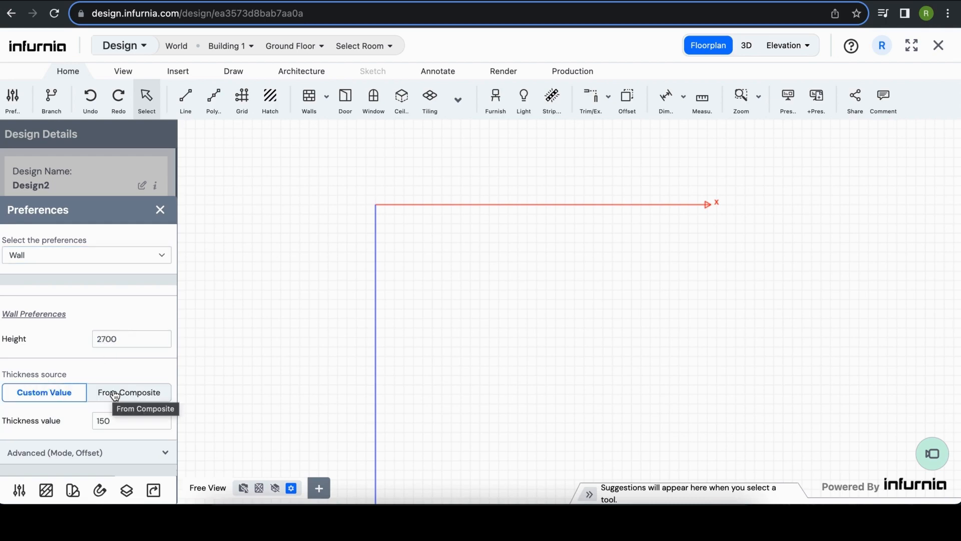
{"action": "left_click", "coordinate": [114, 395]}
{"action": "left_click", "coordinate": [99, 410]}
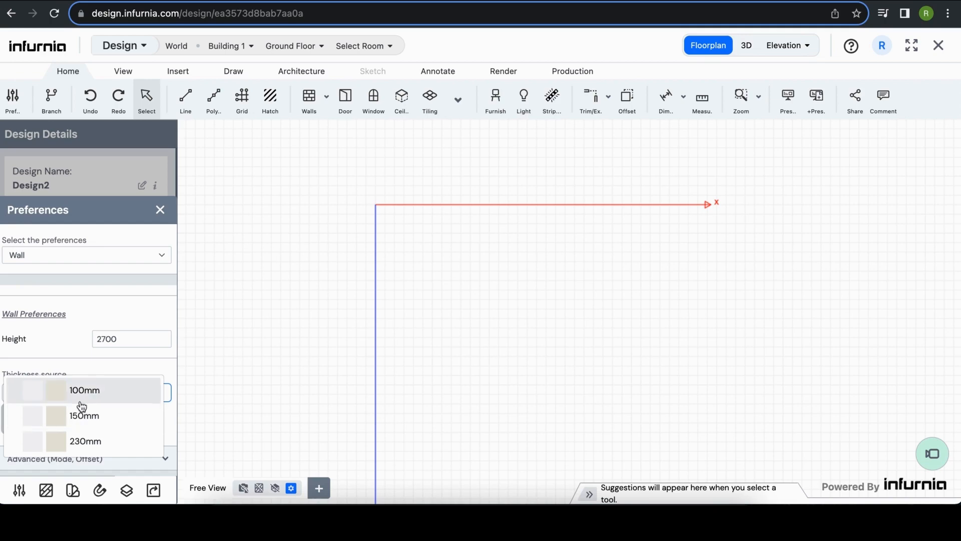
{"action": "left_click", "coordinate": [80, 416]}
Step: Examine the carcass material, finish and edge band options in the Kitchen preferences
{"action": "left_click", "coordinate": [115, 255]}
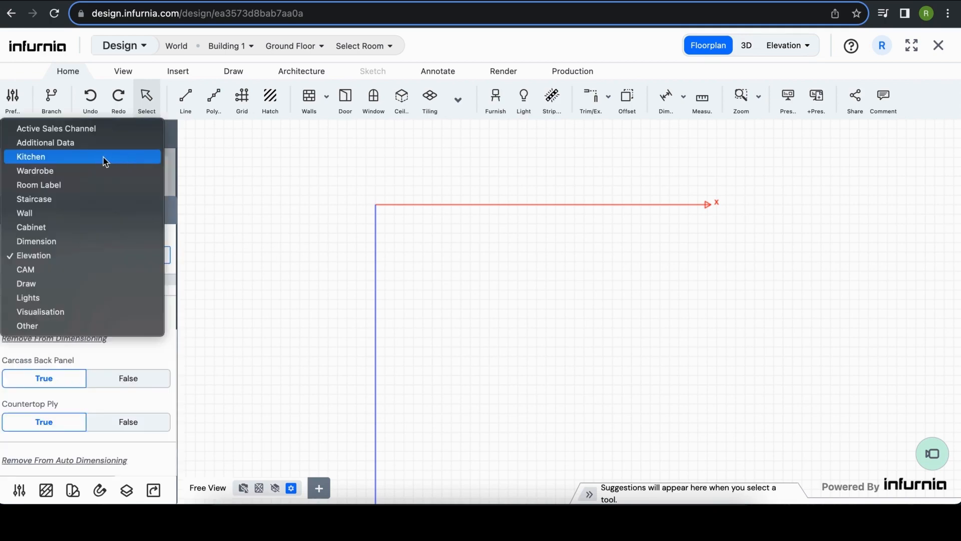
{"action": "left_click", "coordinate": [53, 158]}
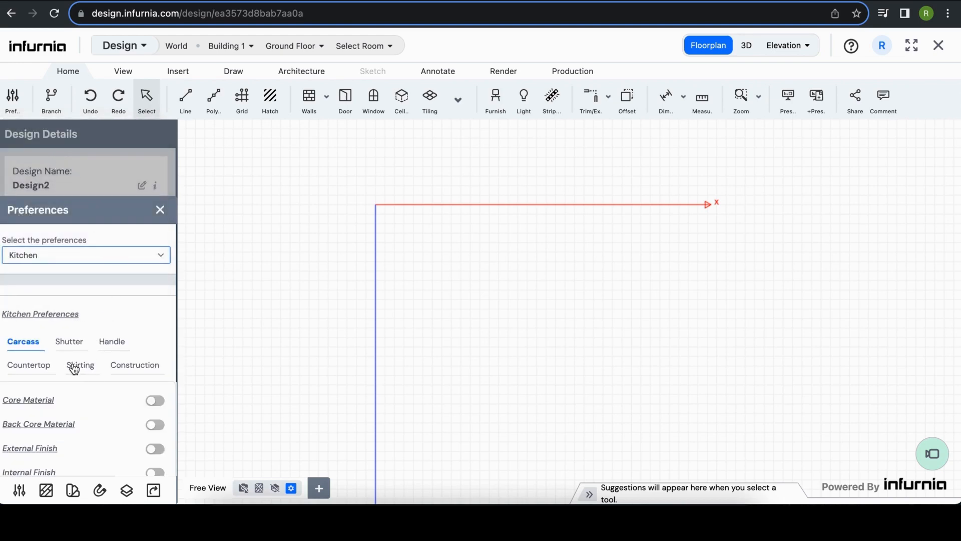
{"action": "scroll", "coordinate": [75, 361], "scroll_direction": "down", "scroll_amount": 2}
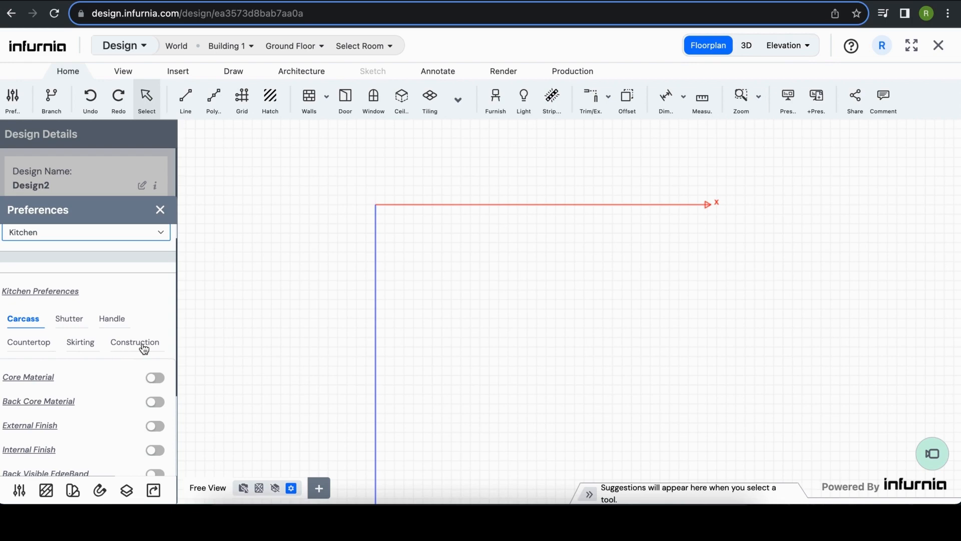
{"action": "left_click", "coordinate": [25, 323]}
{"action": "scroll", "coordinate": [108, 395], "scroll_direction": "down", "scroll_amount": 2}
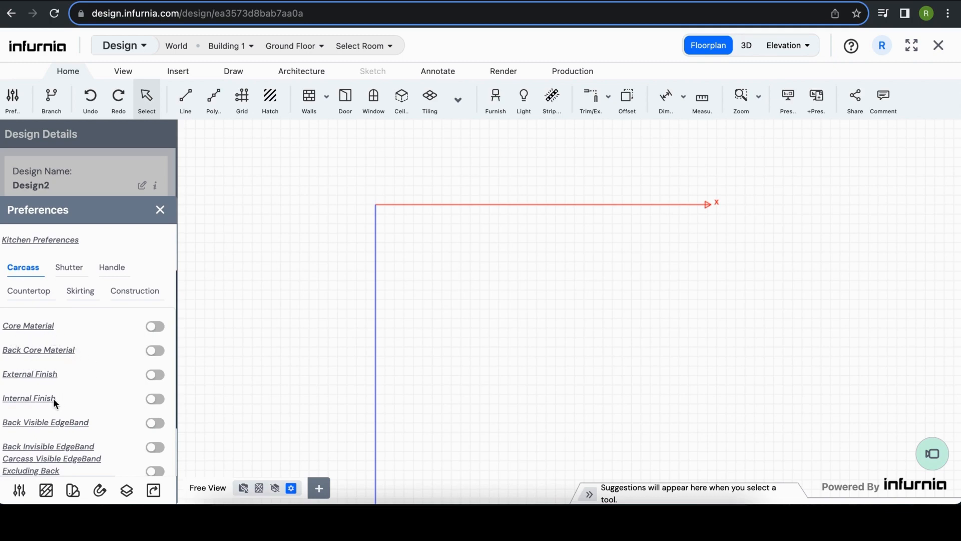
{"action": "scroll", "coordinate": [60, 401], "scroll_direction": "down", "scroll_amount": 3}
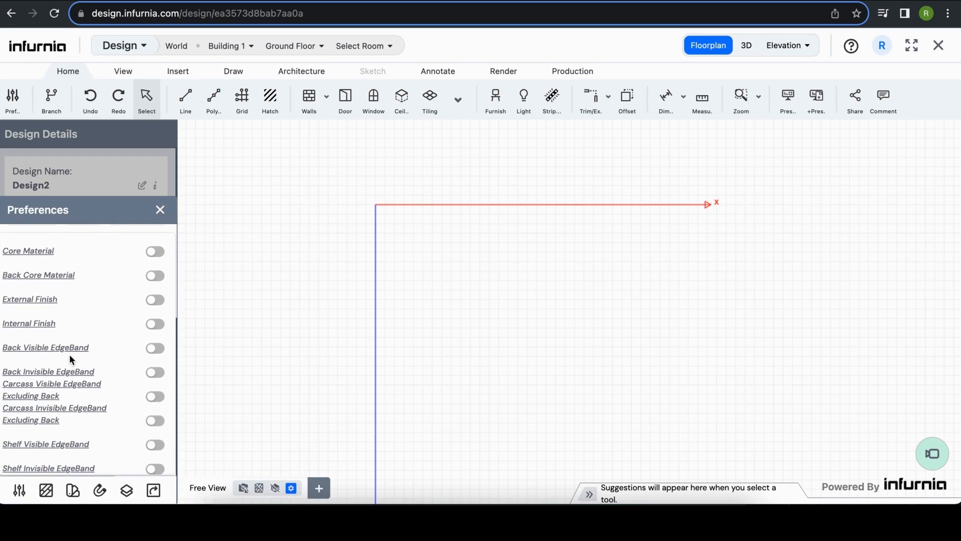
{"action": "scroll", "coordinate": [59, 432], "scroll_direction": "up", "scroll_amount": 2}
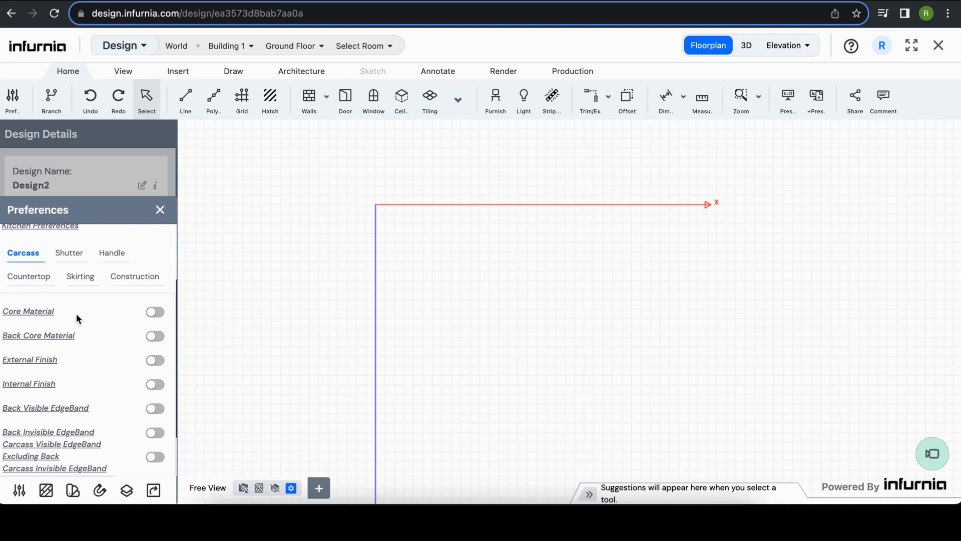
{"action": "scroll", "coordinate": [70, 314], "scroll_direction": "up", "scroll_amount": 1}
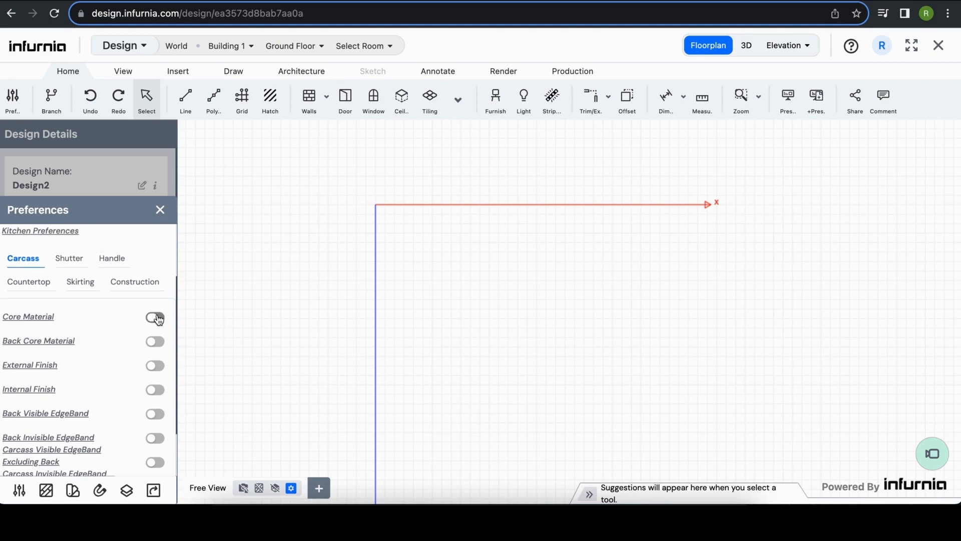
Step: Set a core material for the kitchen carcass, choosing 25mm BWR from the BWR Ply category
{"action": "left_click", "coordinate": [156, 318]}
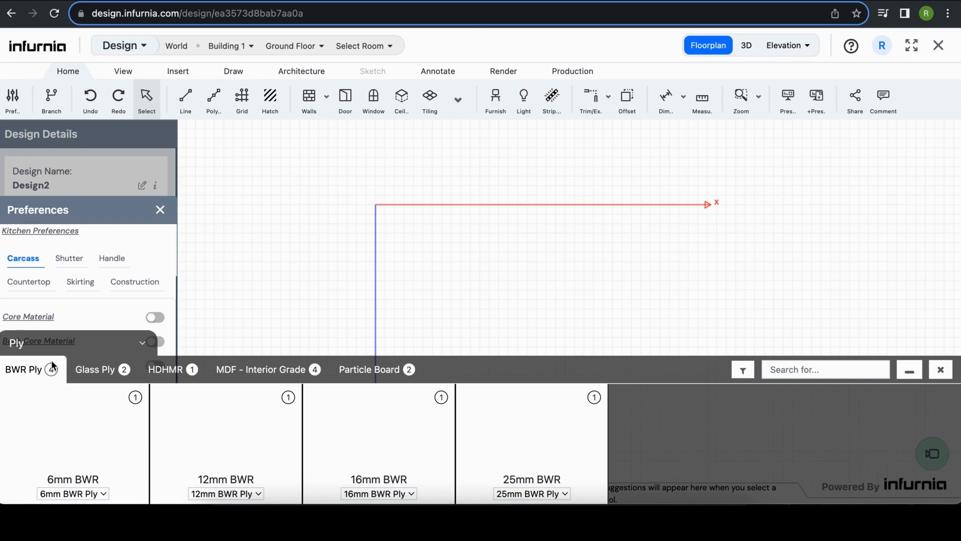
{"action": "left_click", "coordinate": [179, 371]}
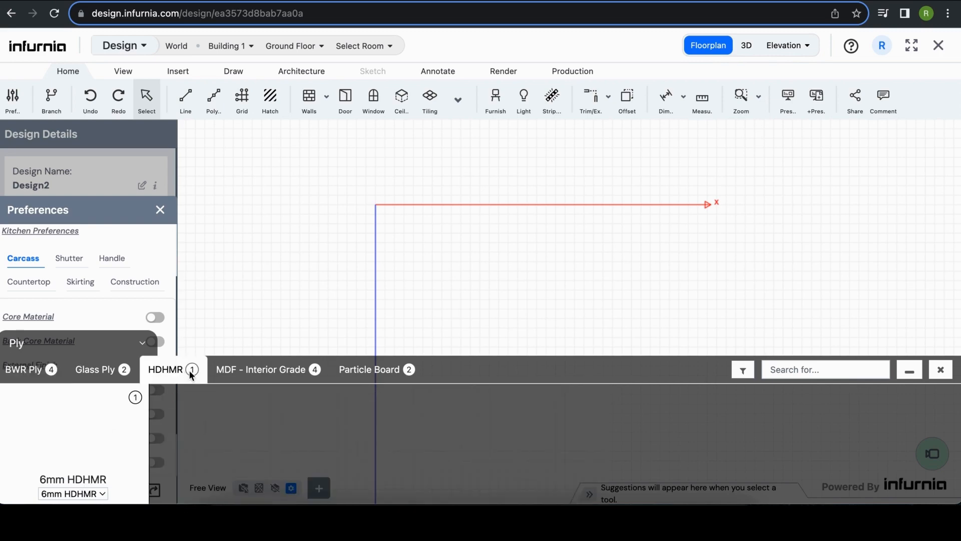
{"action": "left_click", "coordinate": [389, 371]}
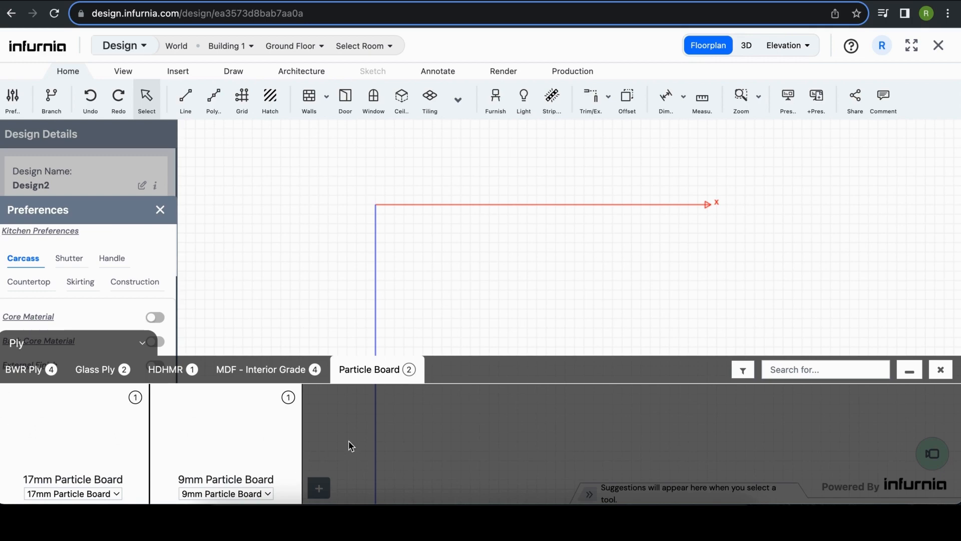
{"action": "left_click", "coordinate": [25, 374]}
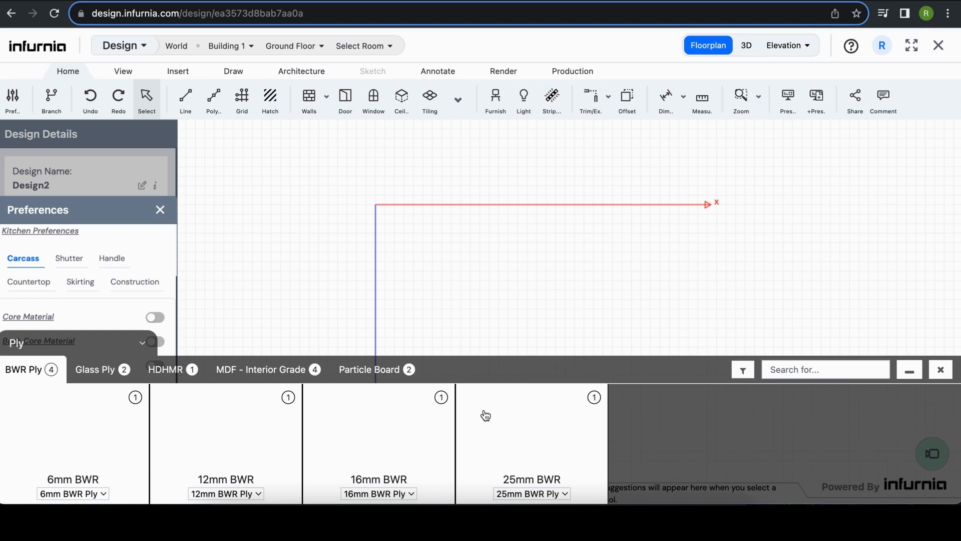
{"action": "left_click", "coordinate": [577, 417]}
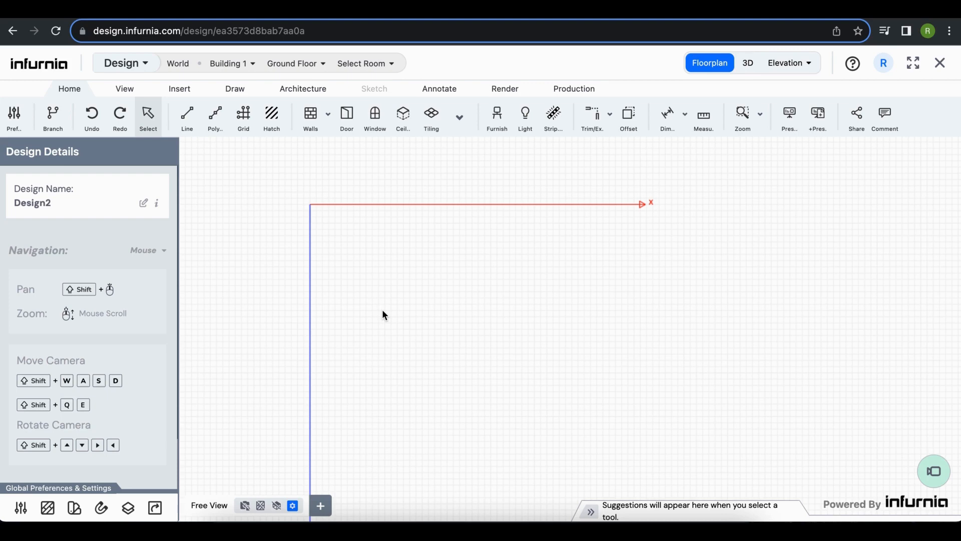
Step: Upload the "Kitchen floor plan" image from the Kitchen Full Design folder as the Ground Floor's tracing background
{"action": "left_click", "coordinate": [47, 509]}
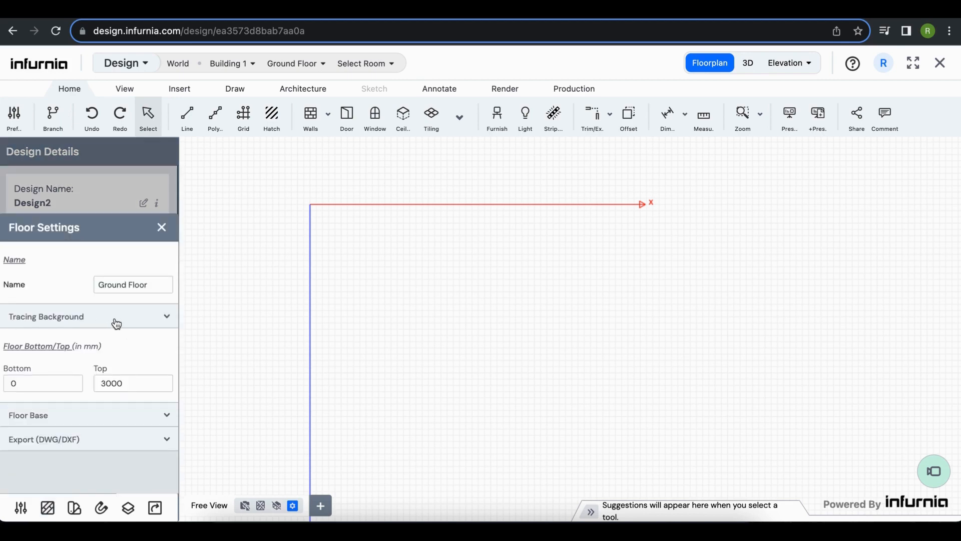
{"action": "left_click", "coordinate": [158, 320]}
{"action": "scroll", "coordinate": [102, 371], "scroll_direction": "down", "scroll_amount": 1}
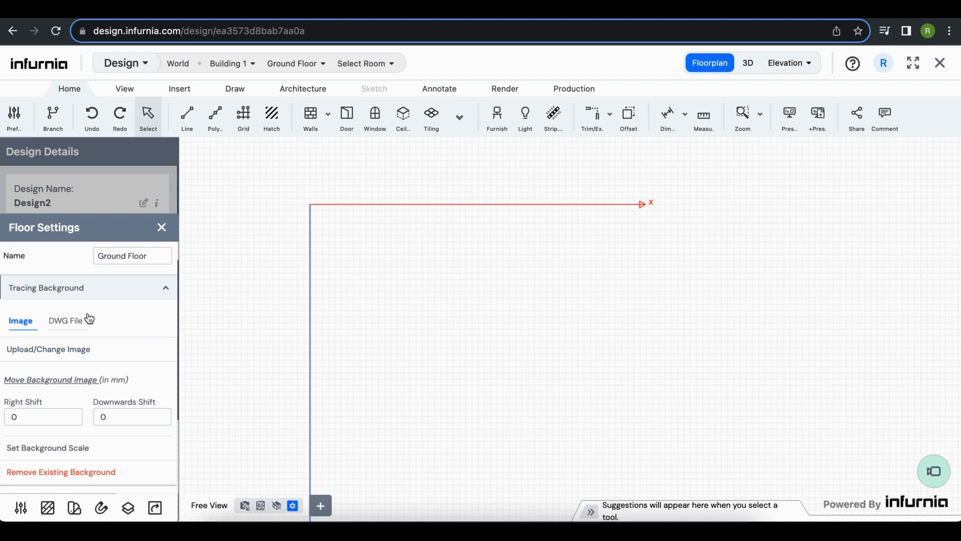
{"action": "left_click", "coordinate": [27, 349]}
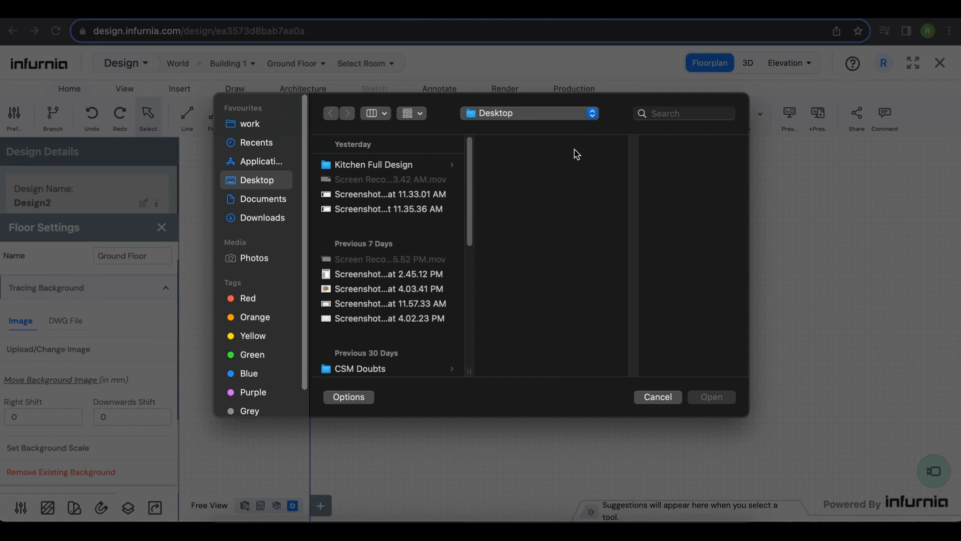
{"action": "left_click", "coordinate": [381, 170]}
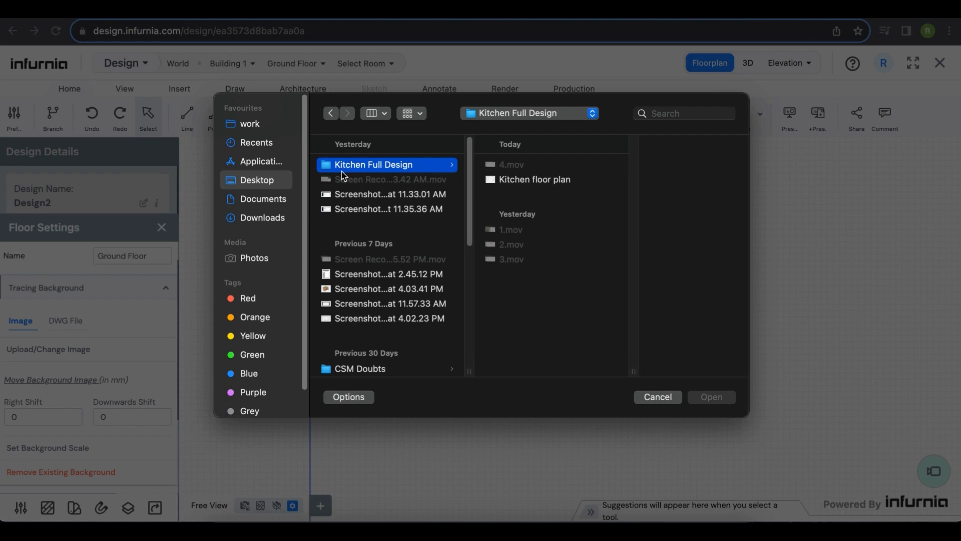
{"action": "left_click", "coordinate": [528, 181]}
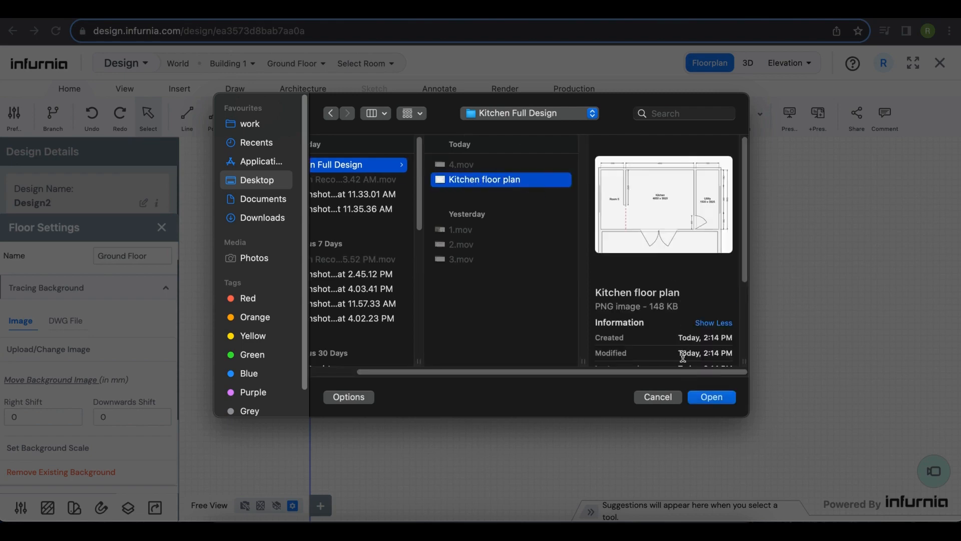
{"action": "left_click", "coordinate": [712, 397]}
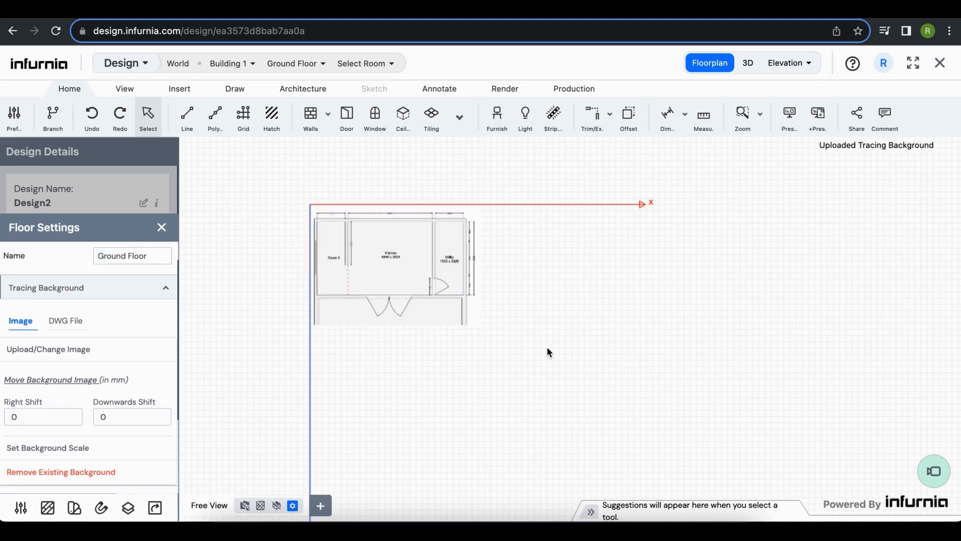
Step: Examine the room layout, dimensions and door positions on the imported kitchen floor plan
{"action": "scroll", "coordinate": [350, 250], "scroll_direction": "up", "scroll_amount": 5}
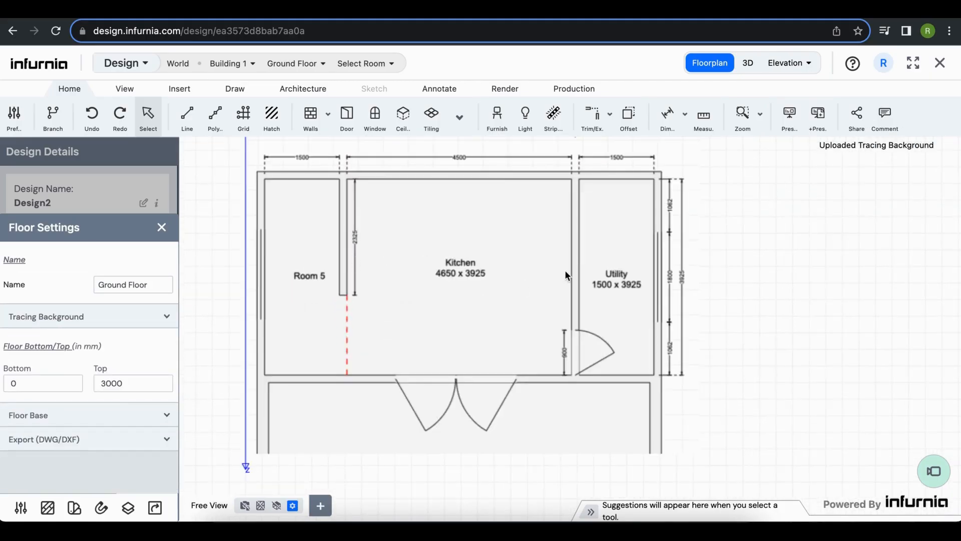
{"action": "scroll", "coordinate": [591, 382], "scroll_direction": "down", "scroll_amount": 5}
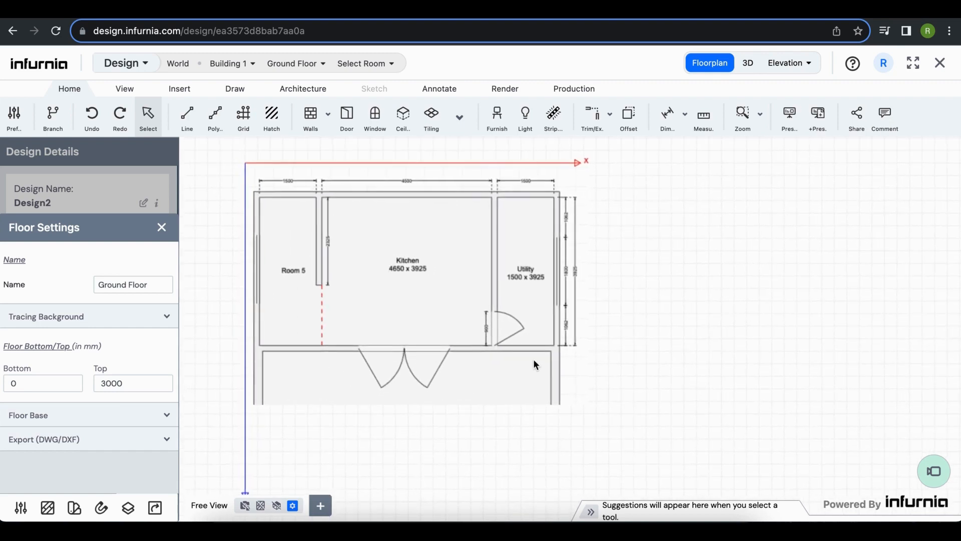
{"action": "scroll", "coordinate": [534, 359], "scroll_direction": "up", "scroll_amount": 4}
{"action": "scroll", "coordinate": [454, 370], "scroll_direction": "up", "scroll_amount": 1}
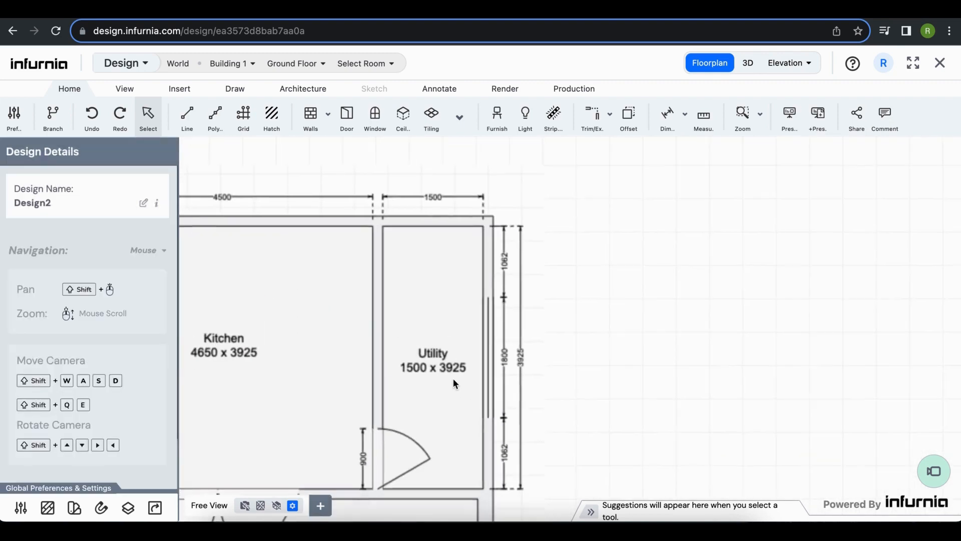
{"action": "middle_click_drag", "start_coordinate": [454, 379], "coordinate": [449, 373], "text": "shift"}
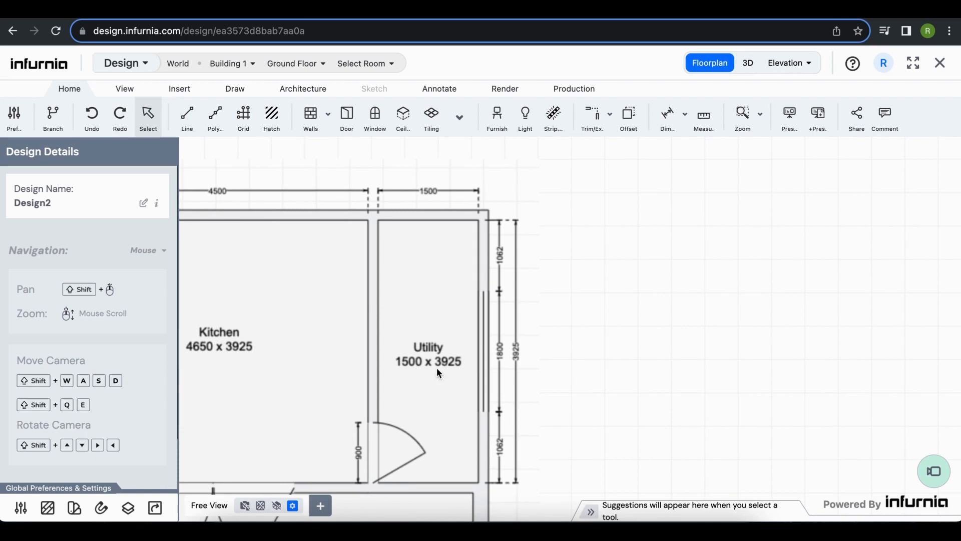
{"action": "scroll", "coordinate": [454, 370], "scroll_direction": "down", "scroll_amount": 3}
{"action": "scroll", "coordinate": [576, 378], "scroll_direction": "down", "scroll_amount": 3}
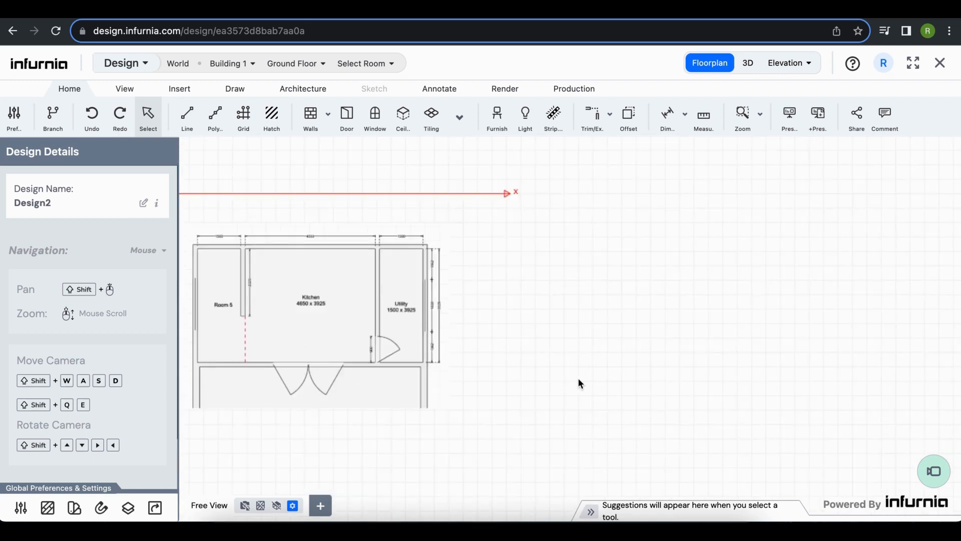
Step: Draw a straight horizontal wall 1500 mm long in the empty area to the right of the traced floor plan
{"action": "left_click", "coordinate": [305, 89]}
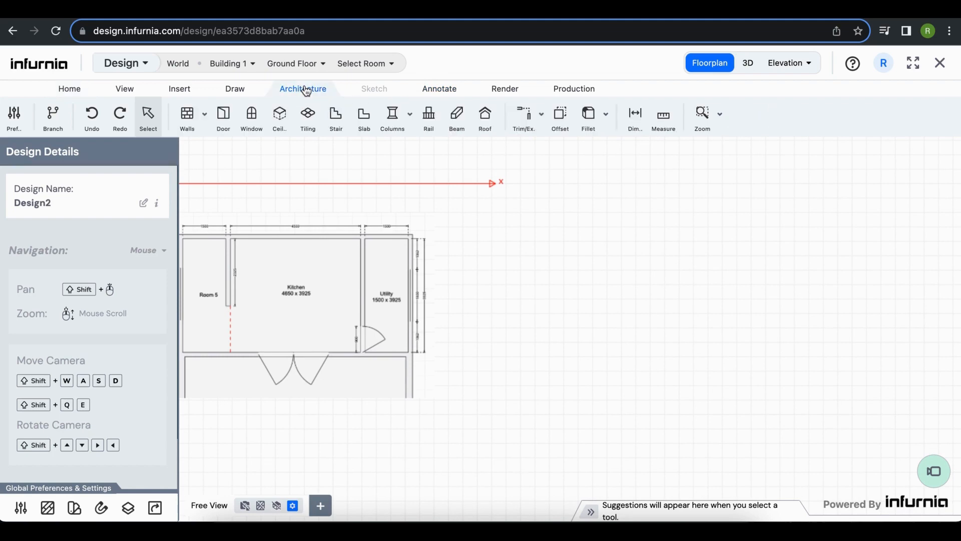
{"action": "left_click", "coordinate": [187, 123]}
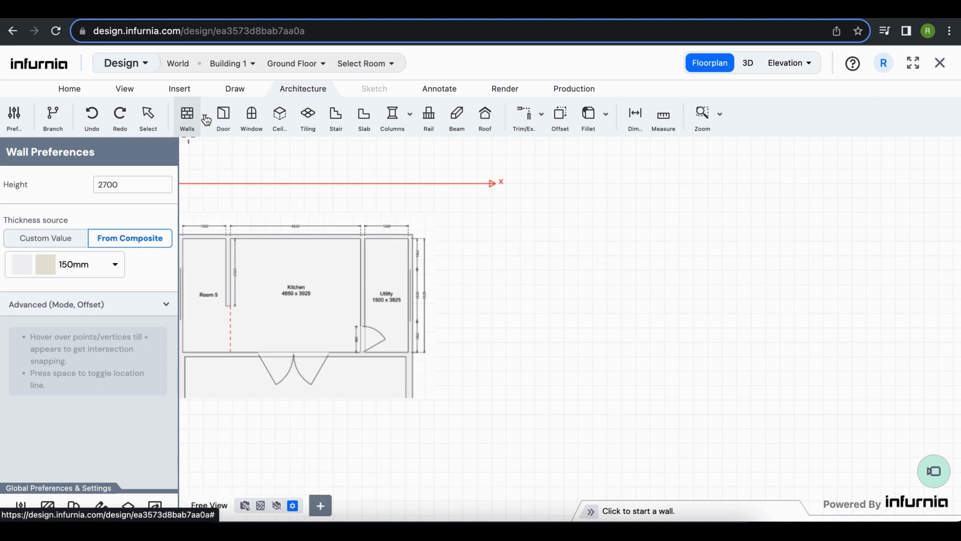
{"action": "left_click", "coordinate": [205, 119]}
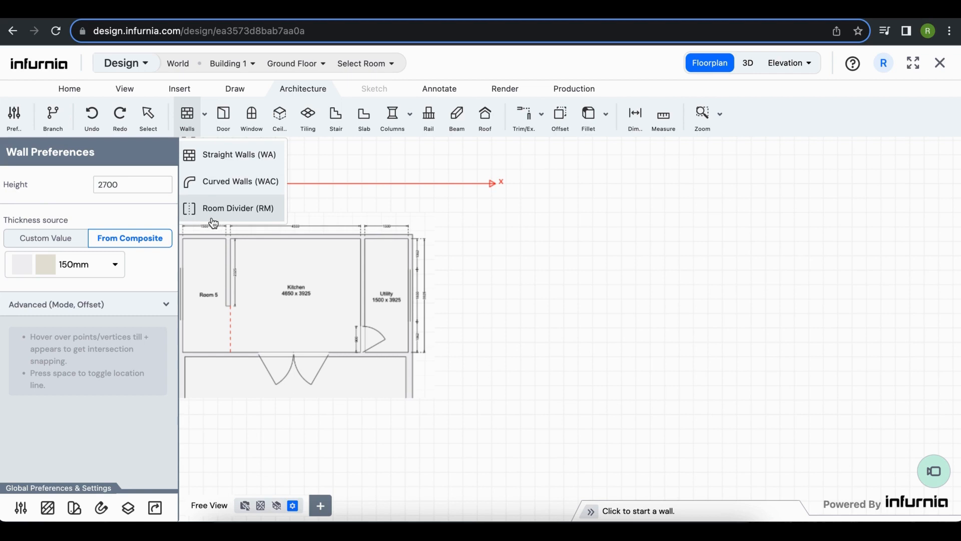
{"action": "left_click", "coordinate": [216, 161]}
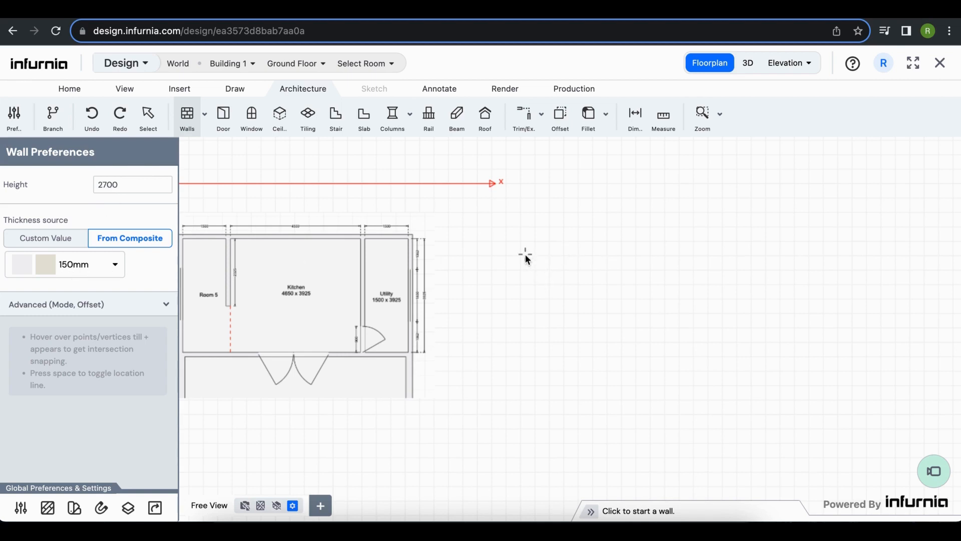
{"action": "scroll", "coordinate": [624, 233], "scroll_direction": "right", "scroll_amount": 5}
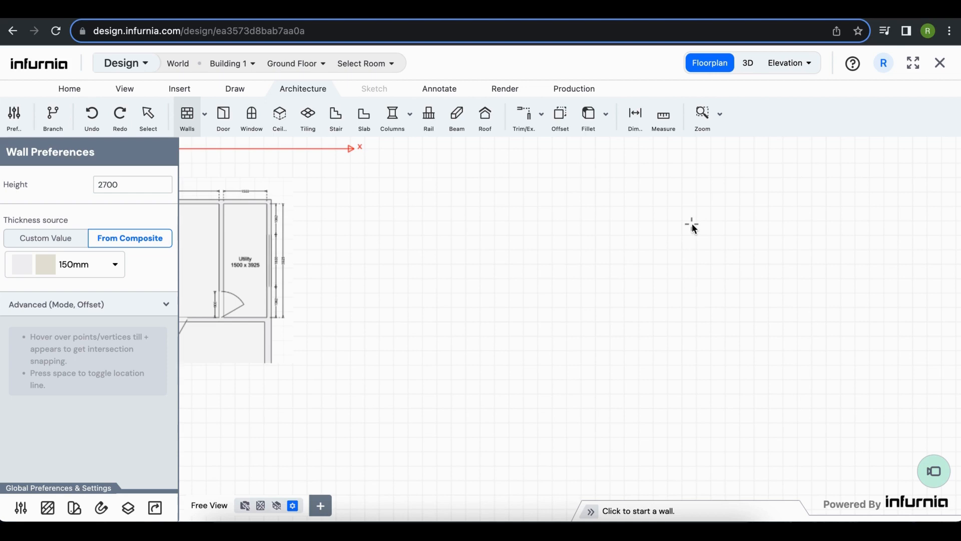
{"action": "left_click", "coordinate": [475, 206]}
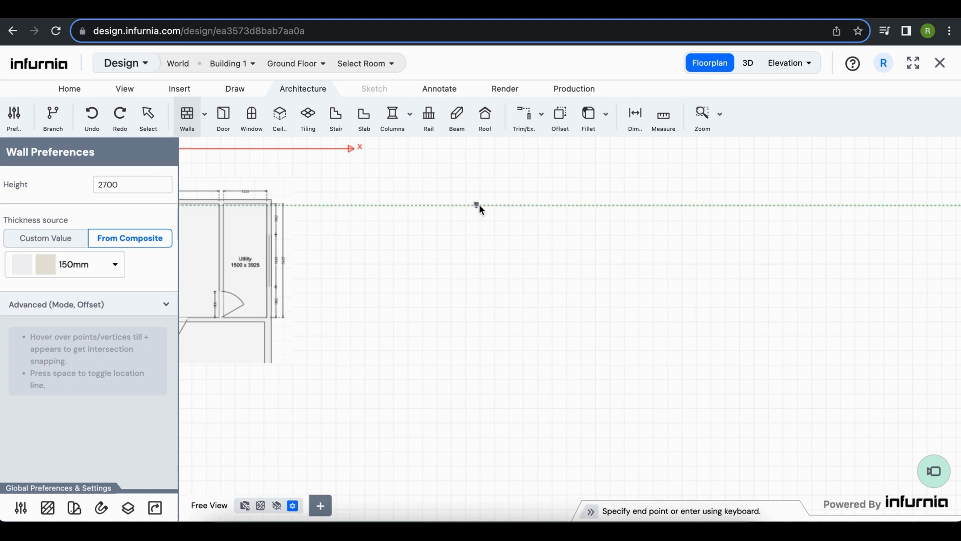
{"action": "scroll", "coordinate": [502, 205], "scroll_direction": "up", "scroll_amount": 2}
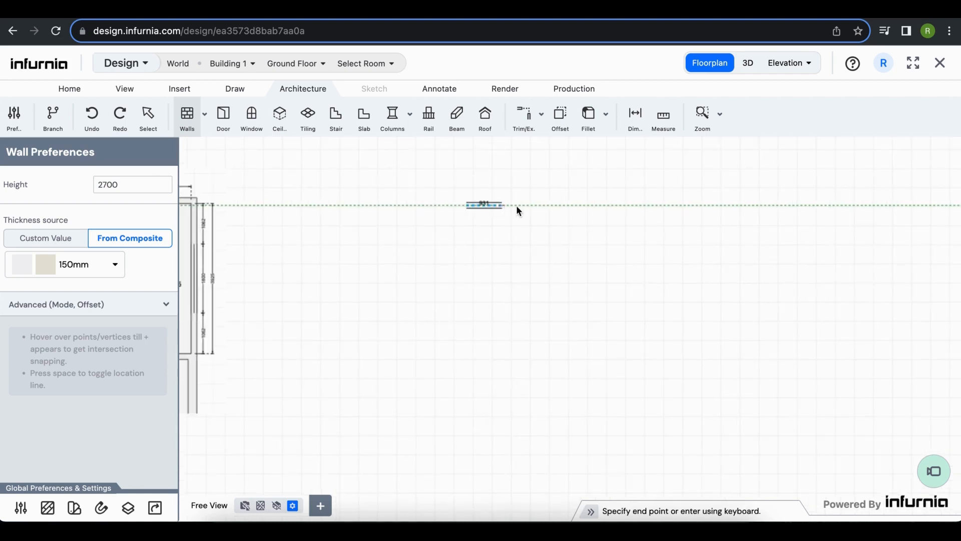
{"action": "scroll", "coordinate": [548, 206], "scroll_direction": "up", "scroll_amount": 3}
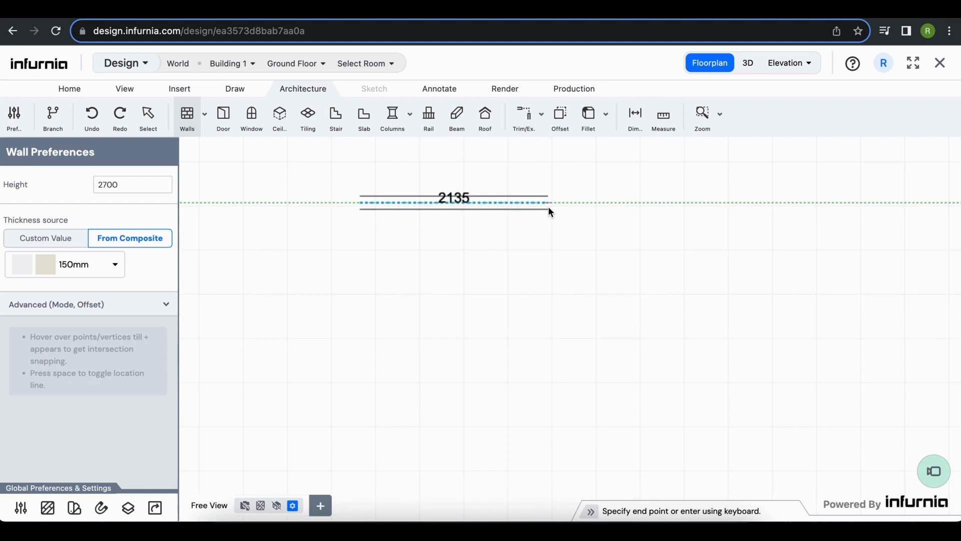
{"action": "type", "text": "15"}
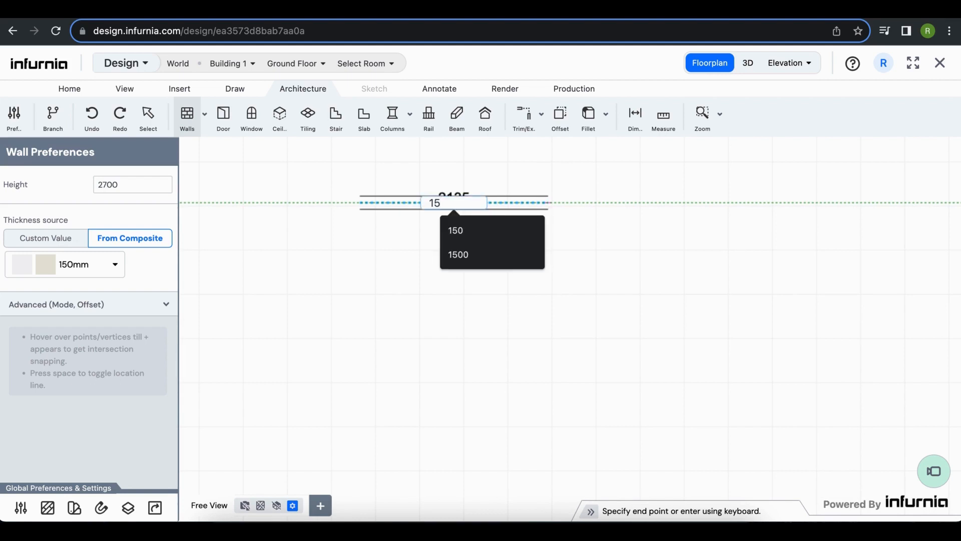
{"action": "type", "text": "00"}
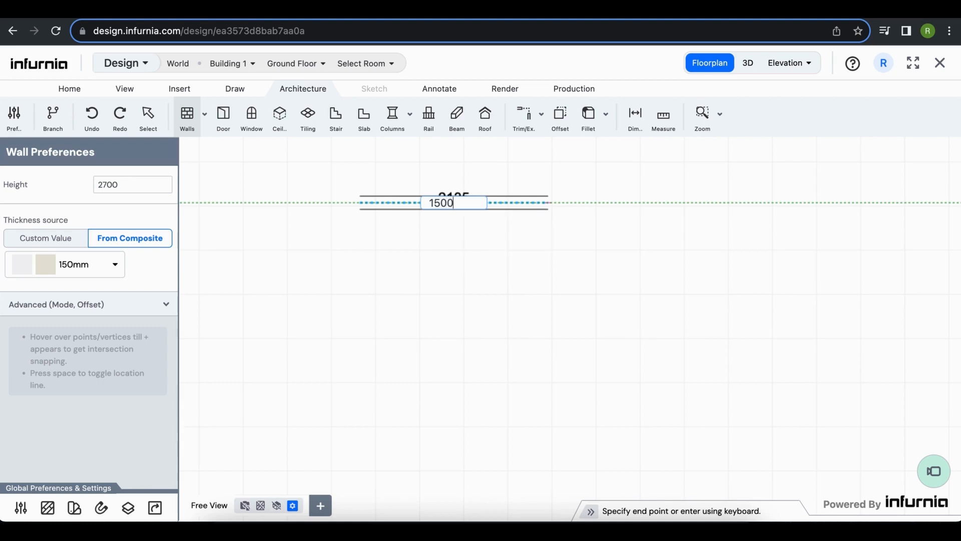
{"action": "key", "text": "Return"}
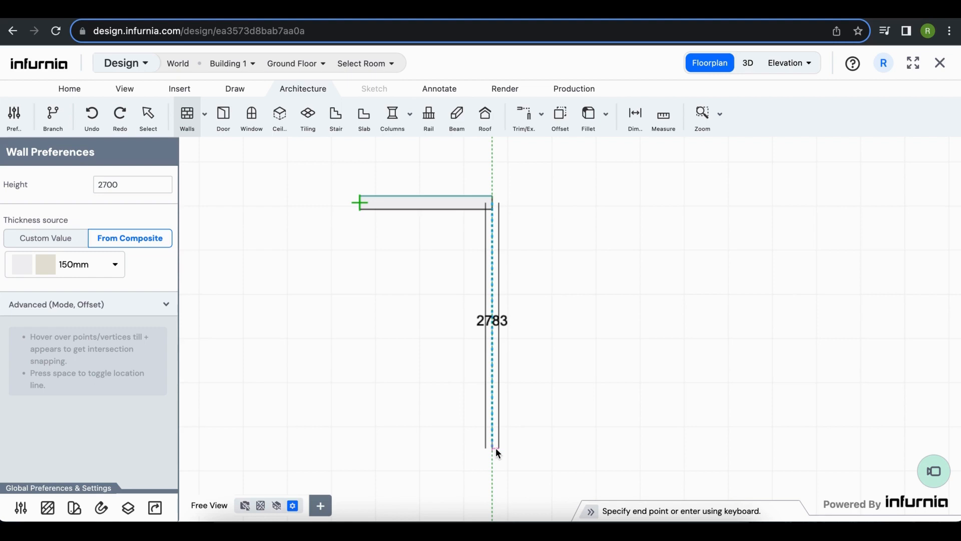
Step: Draw a 3925 mm wall downward from the first wall's right end, with the location line on its inner face
{"action": "key", "text": "space"}
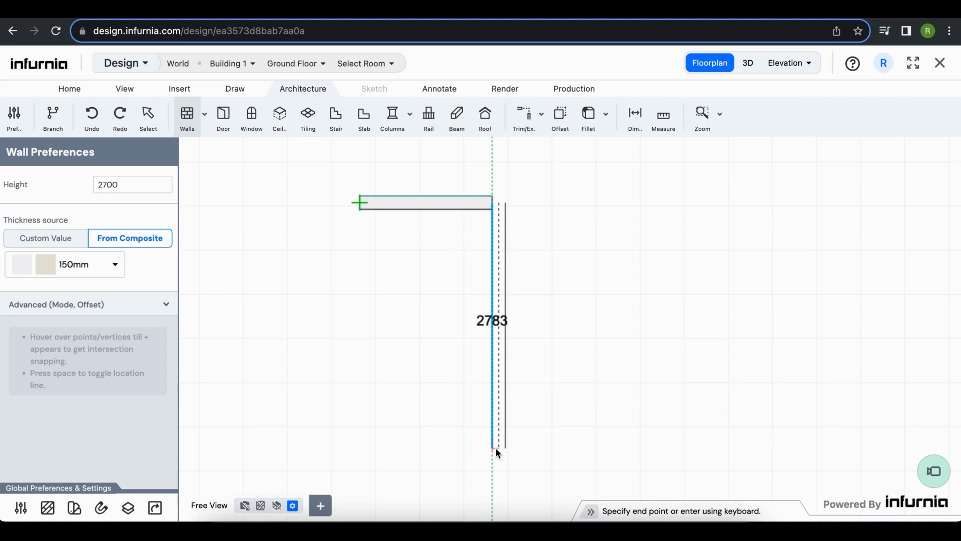
{"action": "key", "text": "space"}
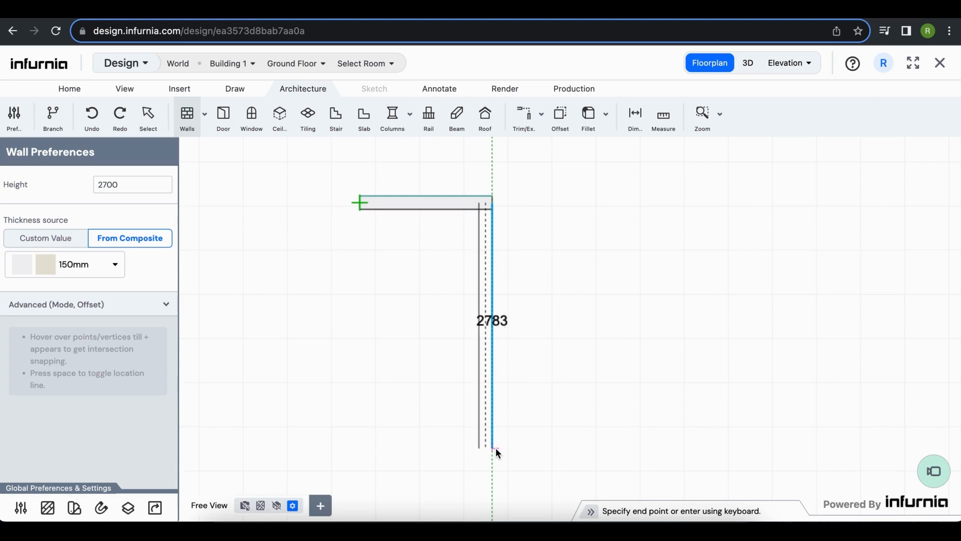
{"action": "key", "text": "space"}
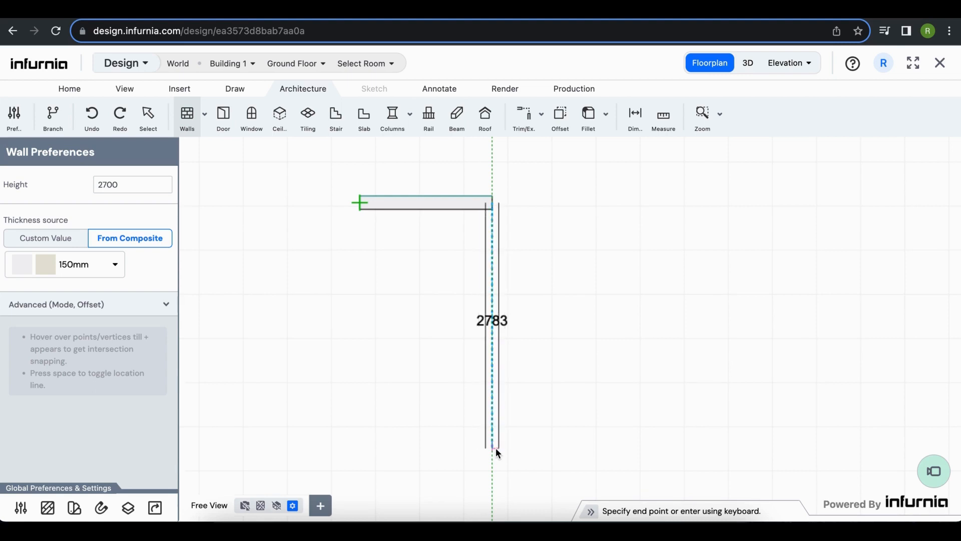
{"action": "key", "text": "space"}
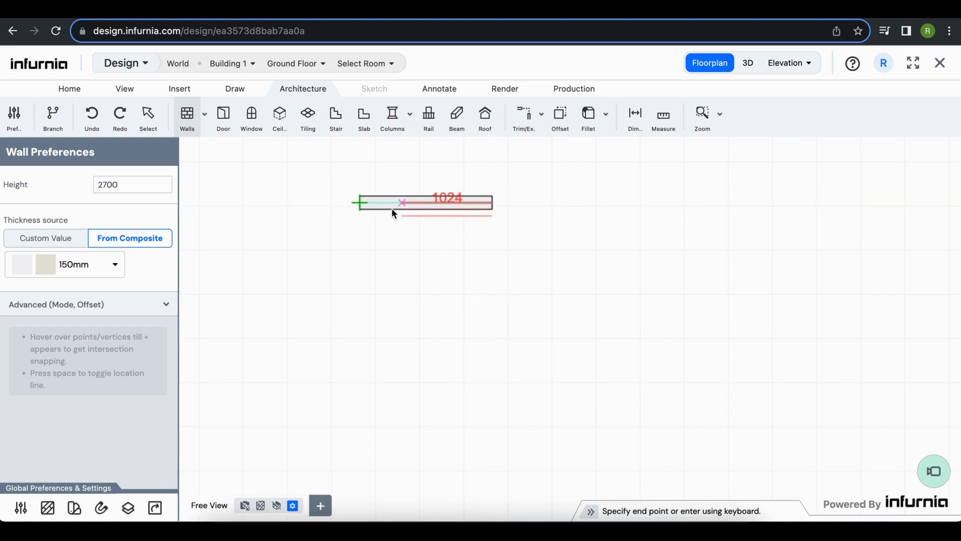
{"action": "left_click", "coordinate": [491, 209]}
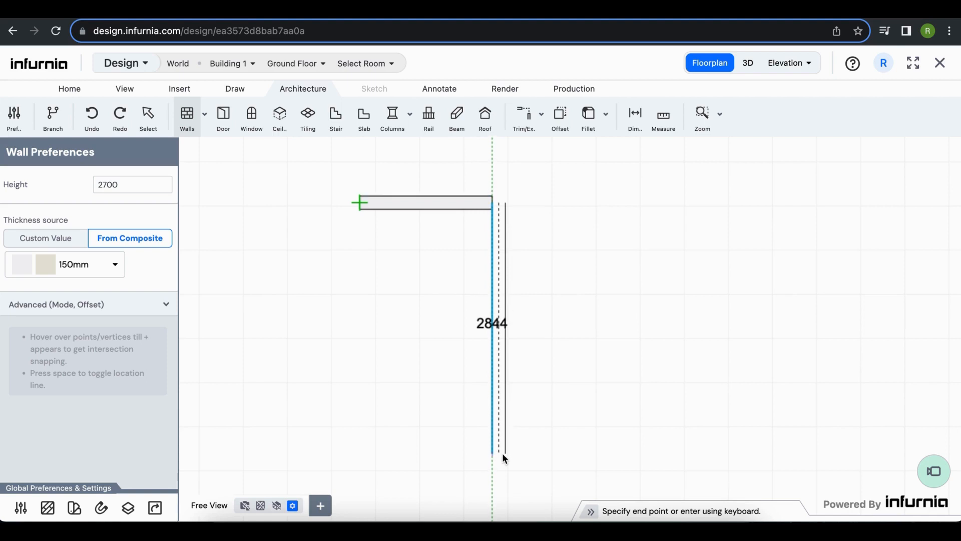
{"action": "type", "text": "3925"}
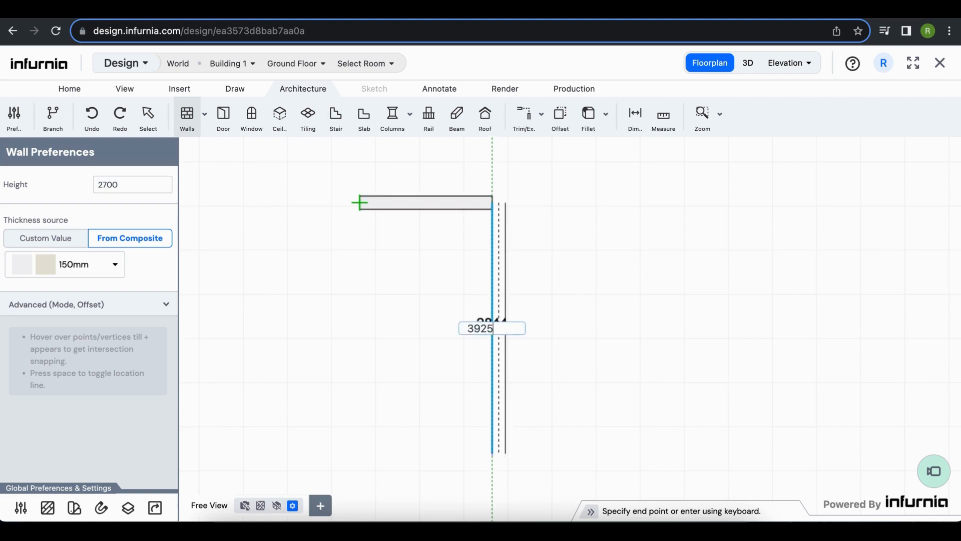
{"action": "key", "text": "Return"}
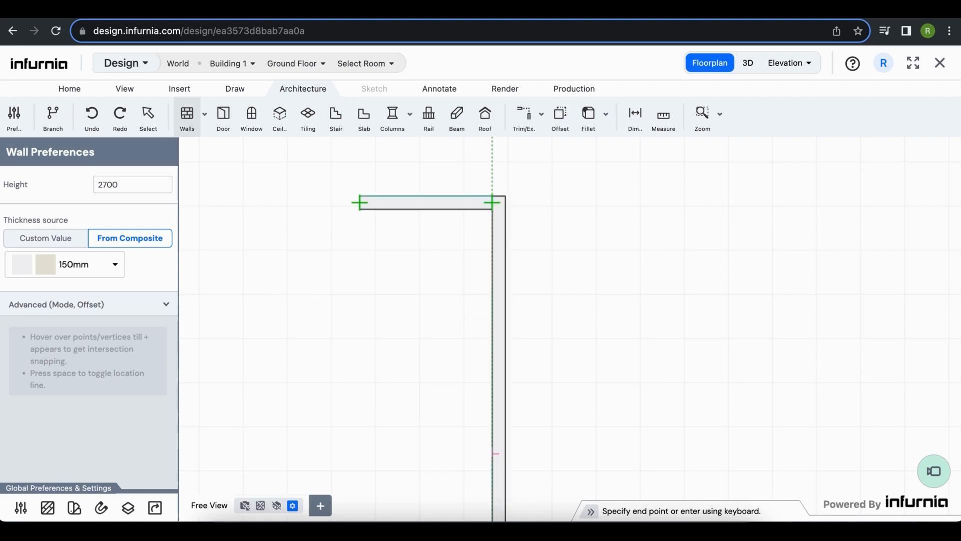
Step: Close the utility room with a 1500 mm bottom wall and a 3925 mm left wall back to the starting point
{"action": "scroll", "coordinate": [537, 373], "scroll_direction": "down", "scroll_amount": 3}
{"action": "middle_click_drag", "start_coordinate": [541, 352], "coordinate": [543, 296]}
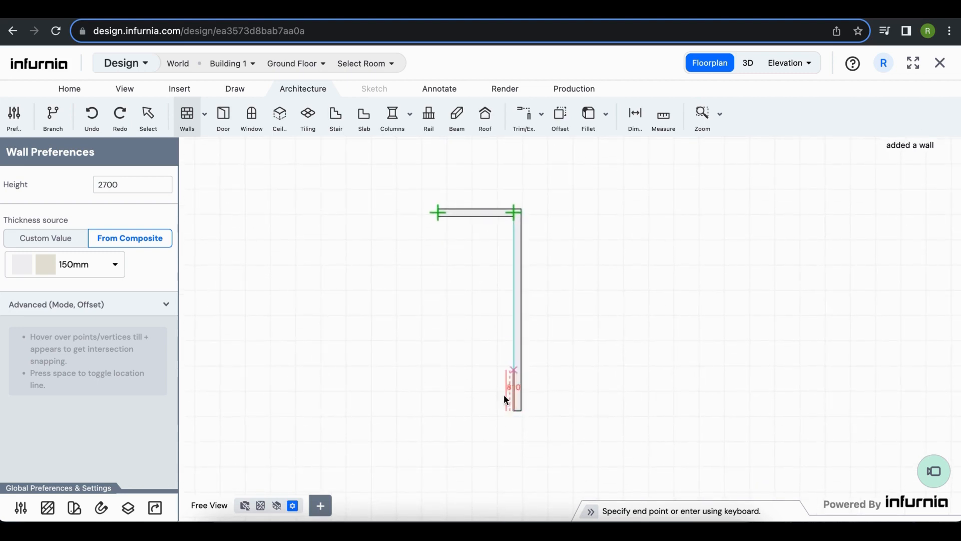
{"action": "scroll", "coordinate": [507, 420], "scroll_direction": "up", "scroll_amount": 3}
{"action": "scroll", "coordinate": [446, 414], "scroll_direction": "down", "scroll_amount": 3}
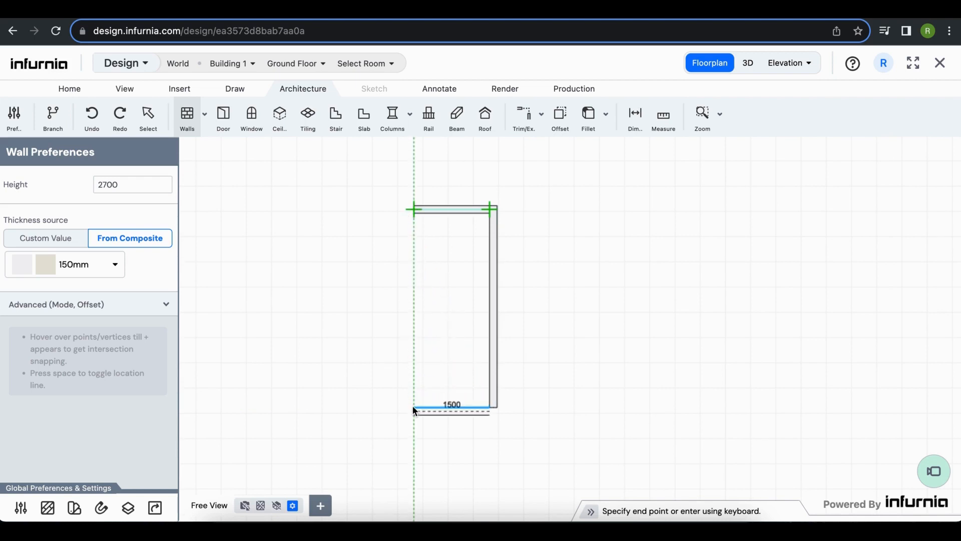
{"action": "left_click", "coordinate": [413, 407]}
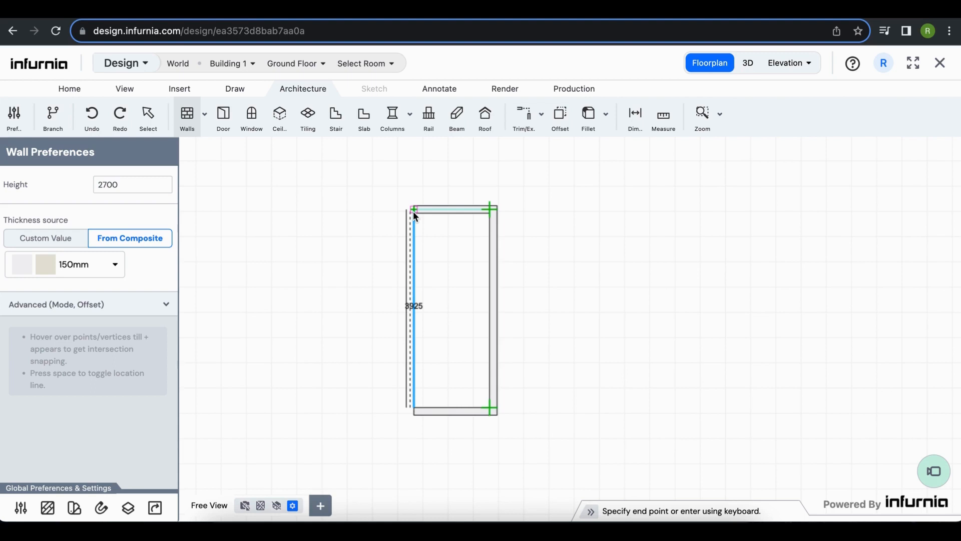
{"action": "left_click", "coordinate": [414, 213]}
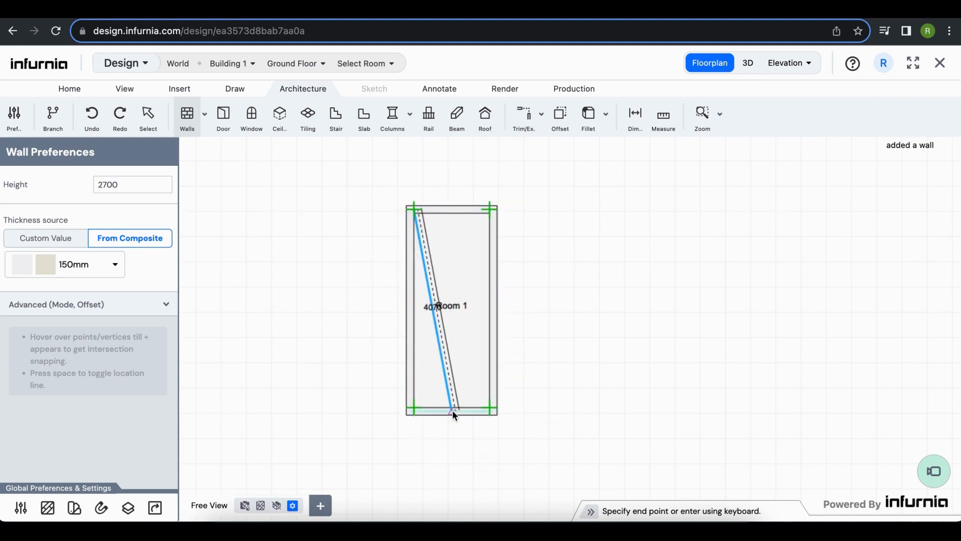
{"action": "key", "text": "Escape"}
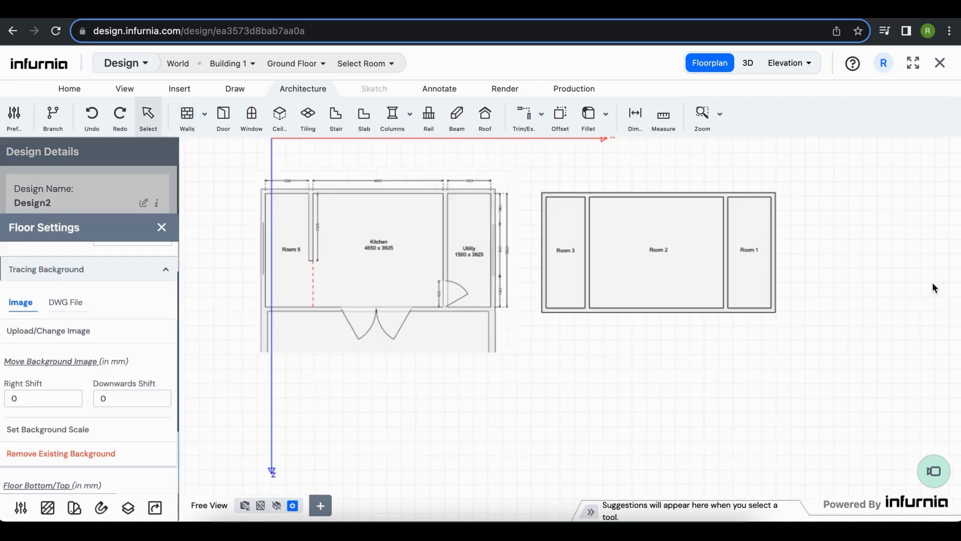
{"action": "scroll", "coordinate": [756, 260], "scroll_direction": "up", "scroll_amount": 2}
{"action": "scroll", "coordinate": [774, 280], "scroll_direction": "down", "scroll_amount": 2}
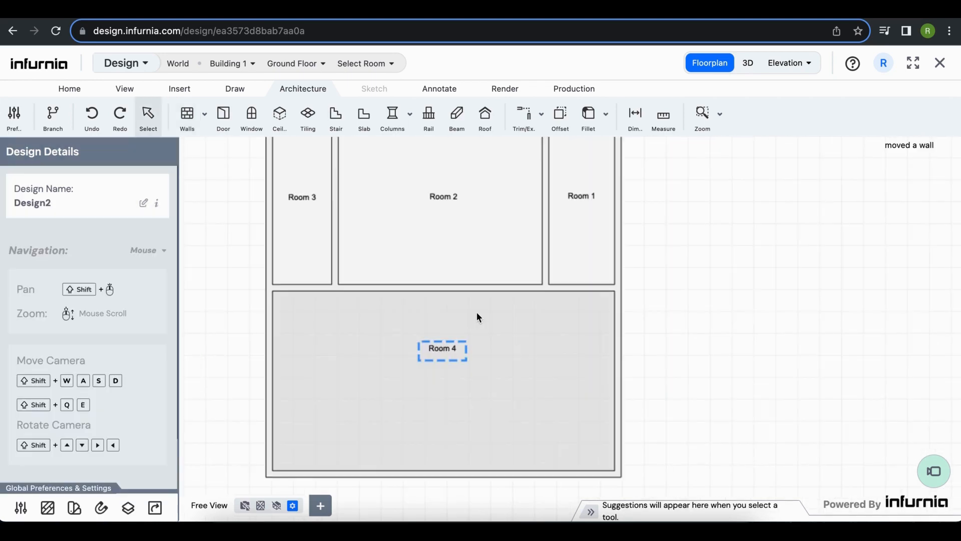
Step: Examine the layout of the four drawn rooms in the floor plan and from above in 3D
{"action": "scroll", "coordinate": [533, 338], "scroll_direction": "down", "scroll_amount": 2}
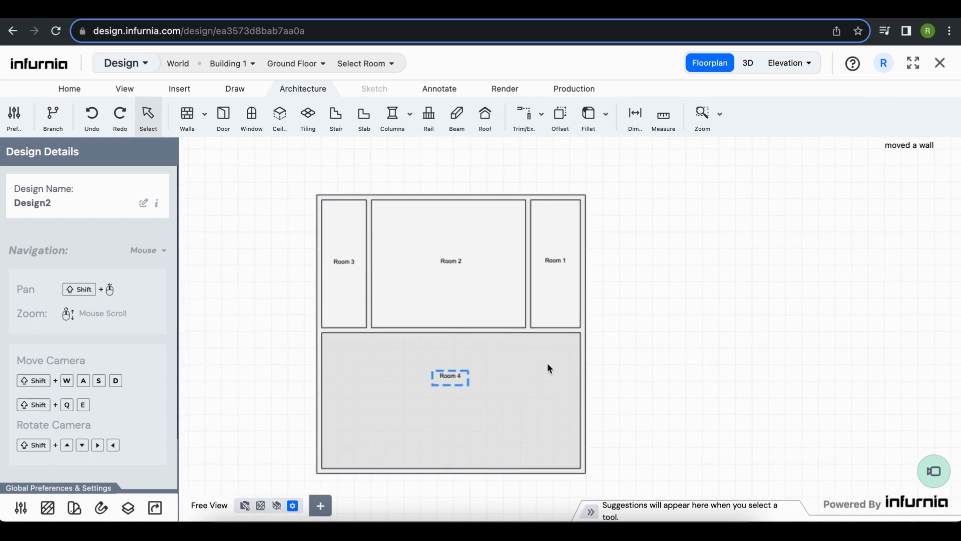
{"action": "scroll", "coordinate": [462, 213], "scroll_direction": "up", "scroll_amount": 2}
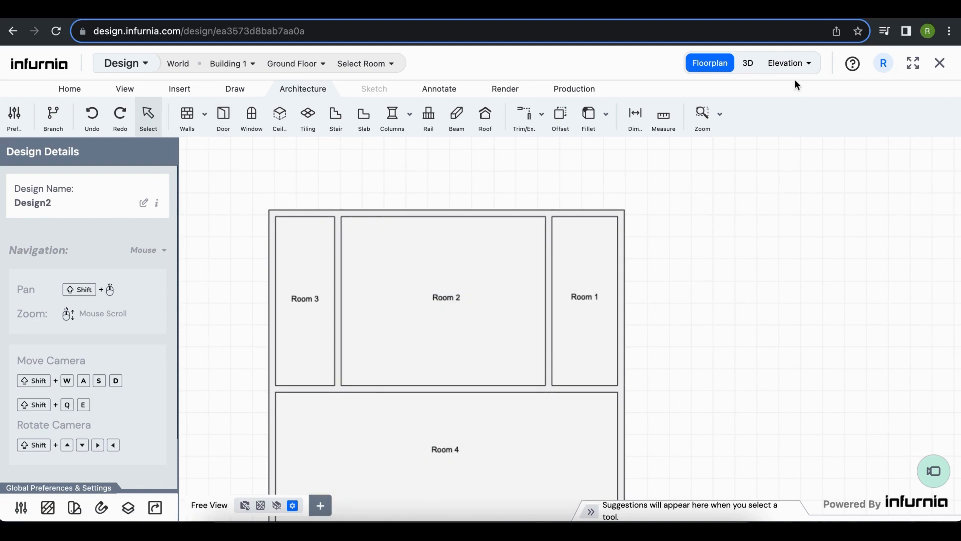
{"action": "left_click", "coordinate": [747, 67]}
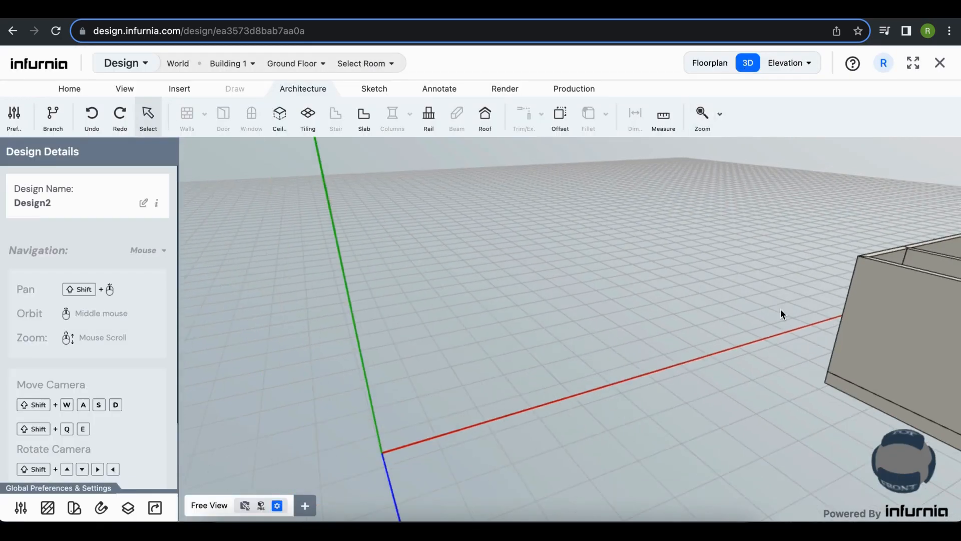
{"action": "middle_click_drag", "start_coordinate": [782, 314], "coordinate": [304, 350]}
{"action": "middle_click_drag", "start_coordinate": [847, 247], "coordinate": [541, 381]}
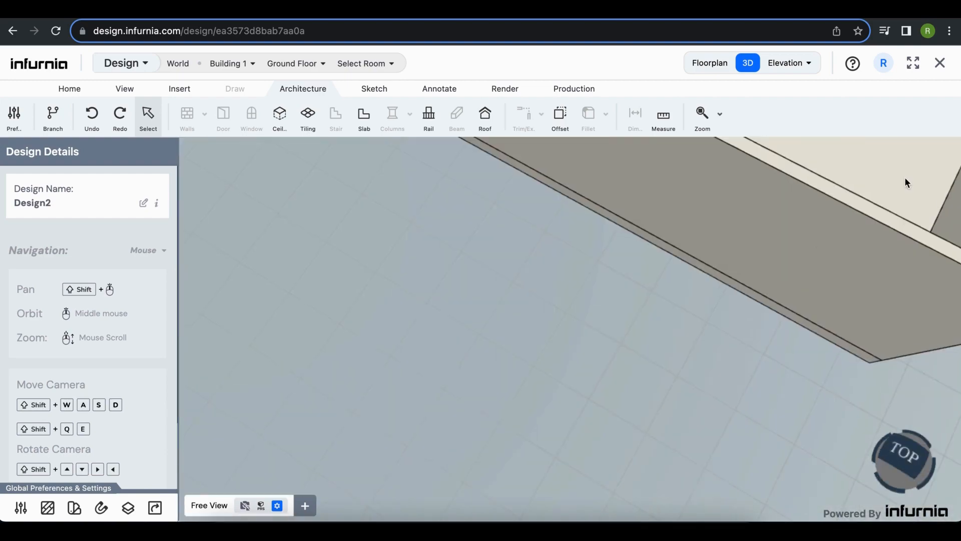
{"action": "scroll", "coordinate": [549, 369], "scroll_direction": "down", "scroll_amount": 10}
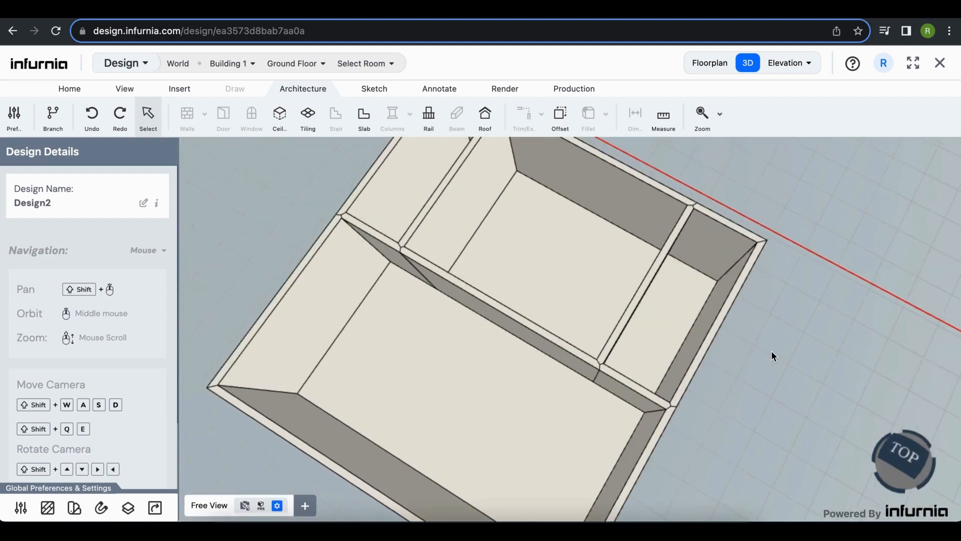
{"action": "middle_click_drag", "start_coordinate": [851, 337], "coordinate": [828, 319]}
{"action": "middle_click_drag", "start_coordinate": [824, 368], "coordinate": [812, 321]}
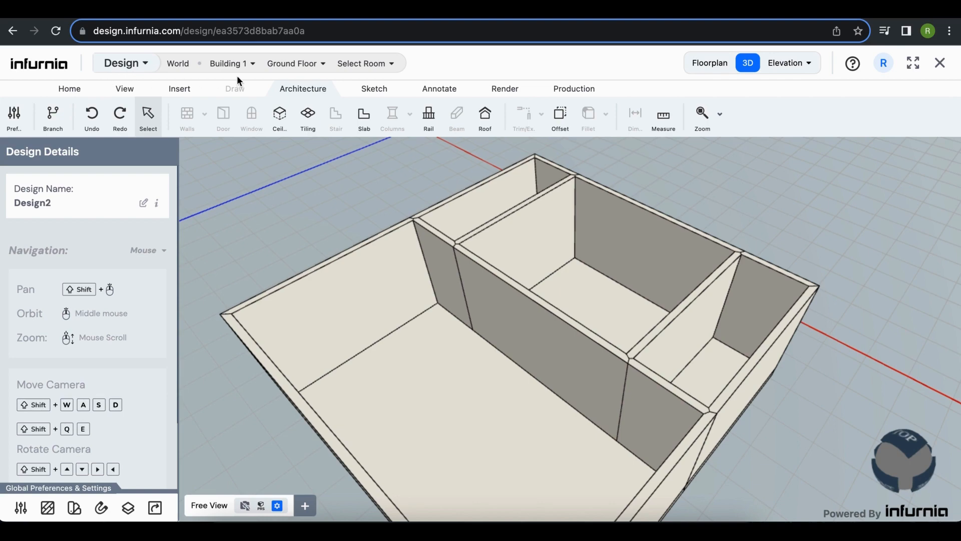
Step: View Room 1 on its own in 3D and return to the whole Ground Floor
{"action": "left_click", "coordinate": [395, 66]}
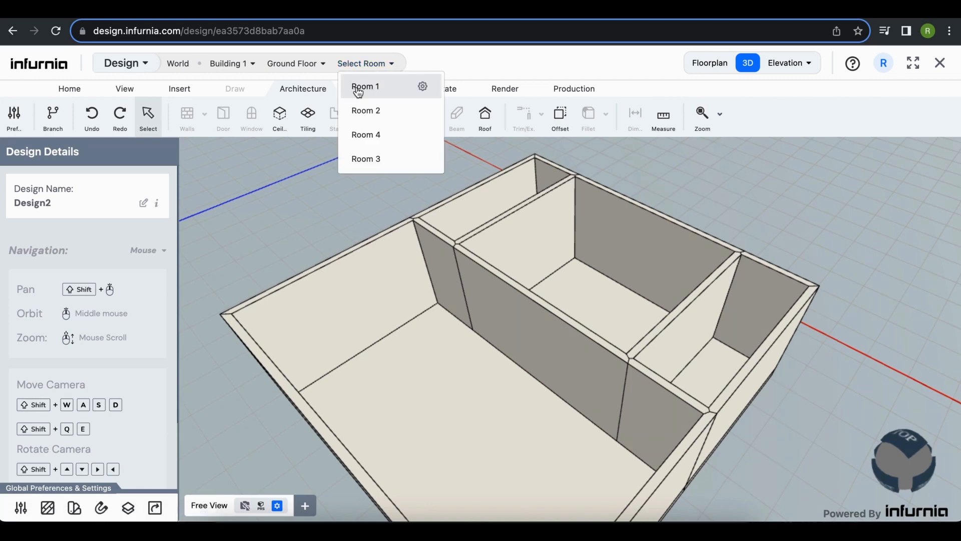
{"action": "left_click", "coordinate": [392, 90]}
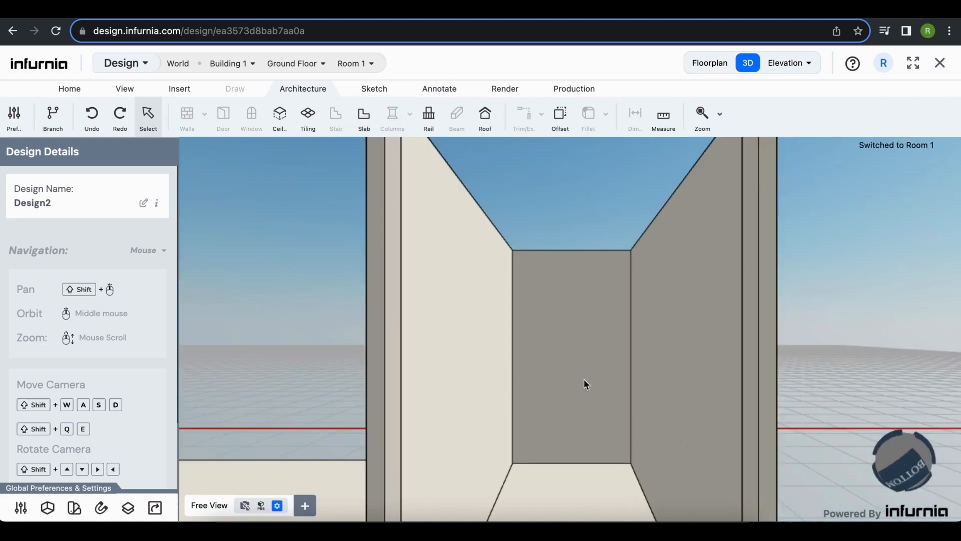
{"action": "middle_click_drag", "start_coordinate": [656, 326], "coordinate": [722, 347]}
{"action": "left_click", "coordinate": [307, 66]}
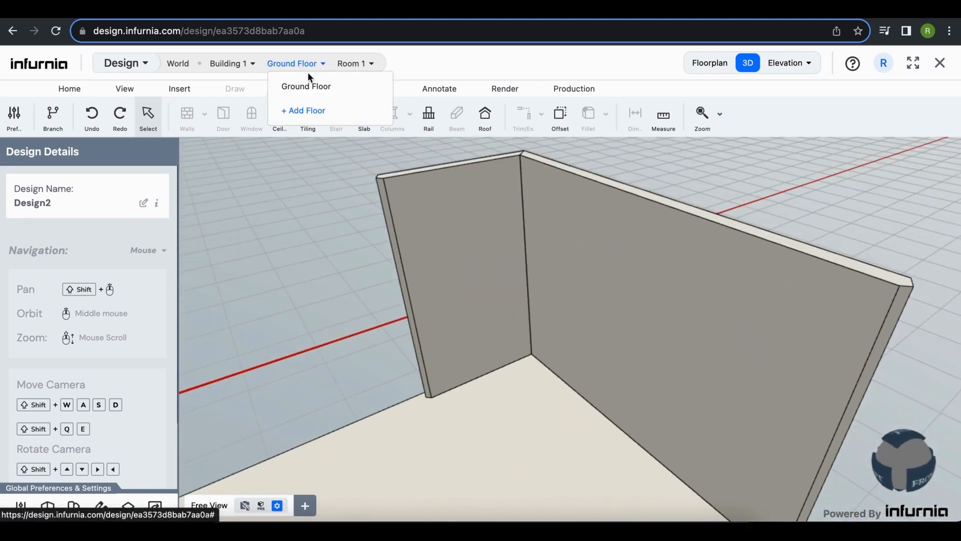
{"action": "left_click", "coordinate": [307, 87]}
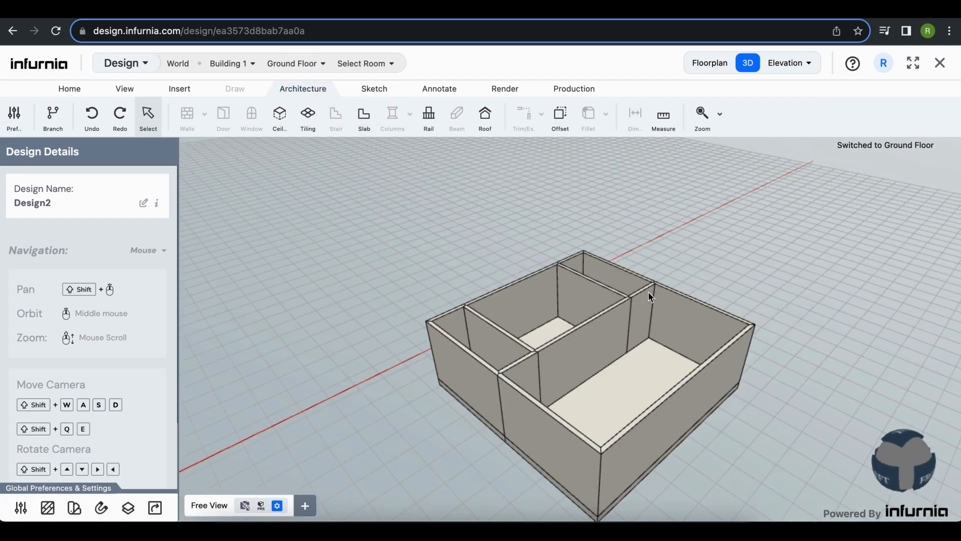
{"action": "middle_click_drag", "start_coordinate": [700, 284], "coordinate": [697, 75]}
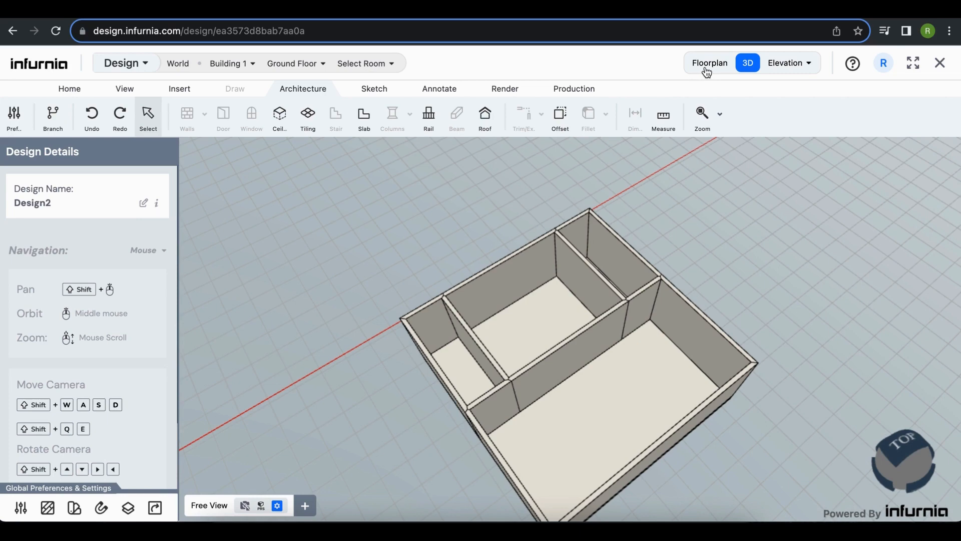
Step: Return to the floor plan view and switch to Room 1 so it is shown on its own
{"action": "left_click", "coordinate": [707, 69]}
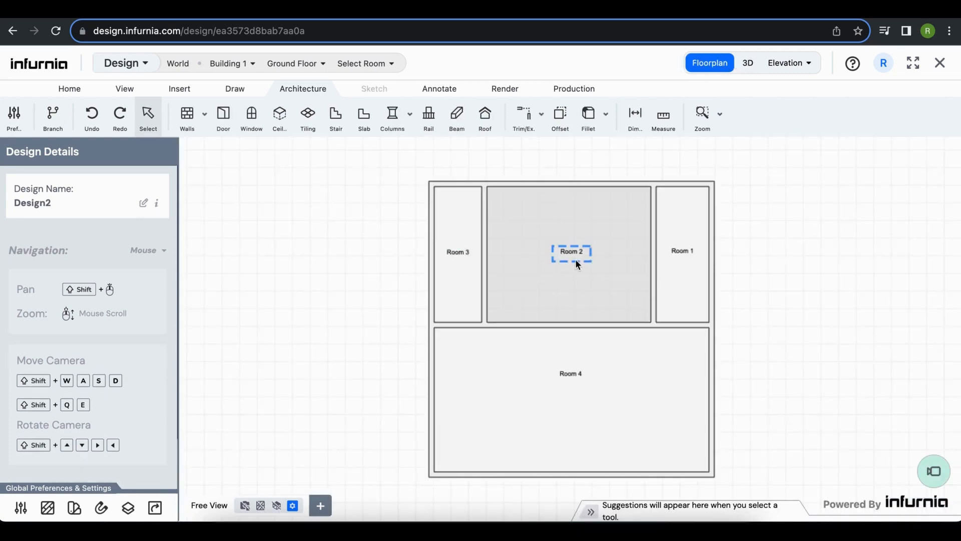
{"action": "scroll", "coordinate": [618, 341], "scroll_direction": "up", "scroll_amount": 2}
{"action": "scroll", "coordinate": [618, 342], "scroll_direction": "up", "scroll_amount": 2}
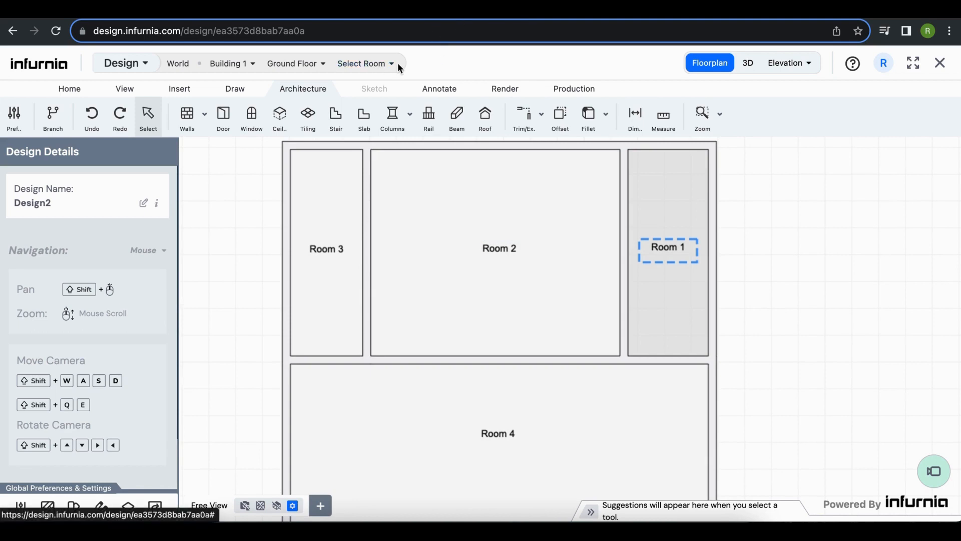
{"action": "left_click", "coordinate": [395, 63]}
{"action": "left_click", "coordinate": [423, 88]}
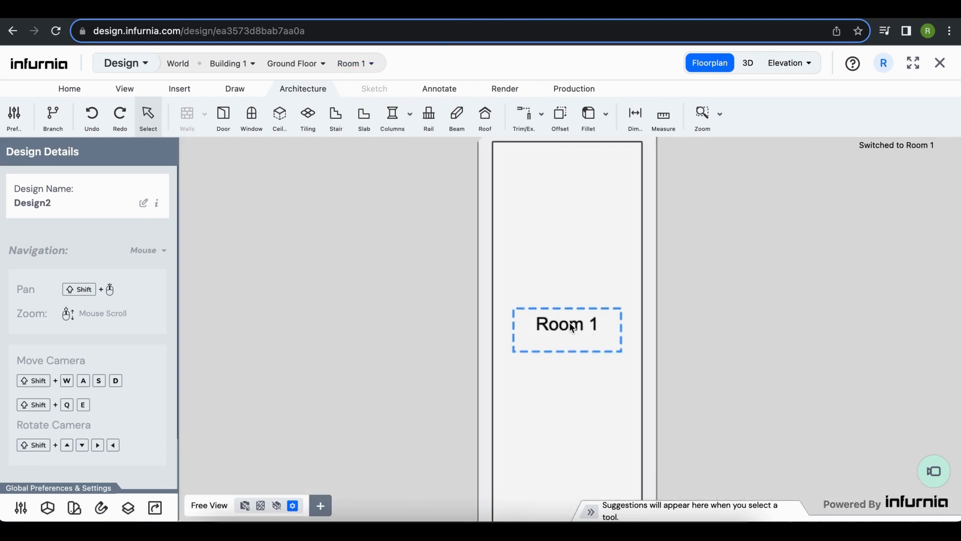
Step: Rename Room 1 as Utility and set its room type to kitchen
{"action": "left_click", "coordinate": [572, 326]}
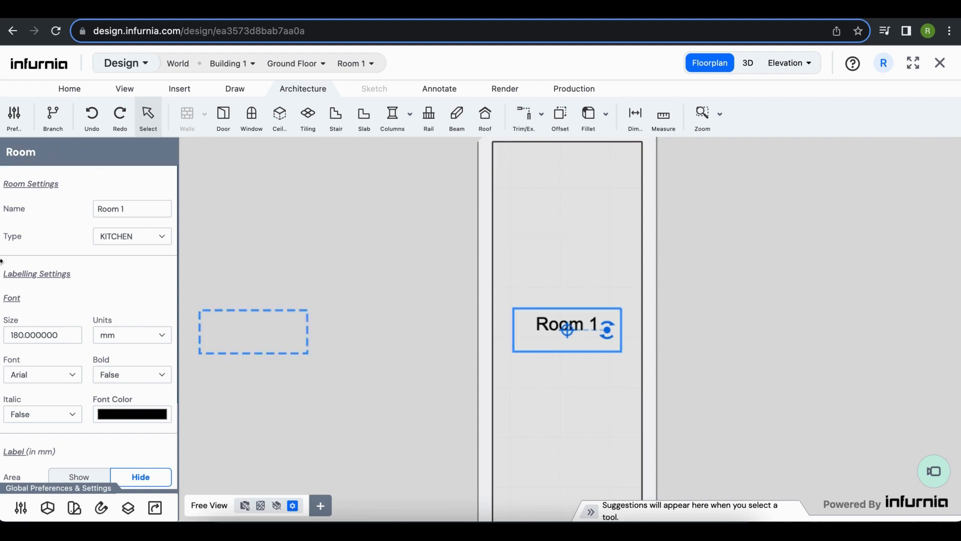
{"action": "triple_click", "coordinate": [116, 208]}
{"action": "type", "text": "Utility"}
{"action": "key", "text": "Return"}
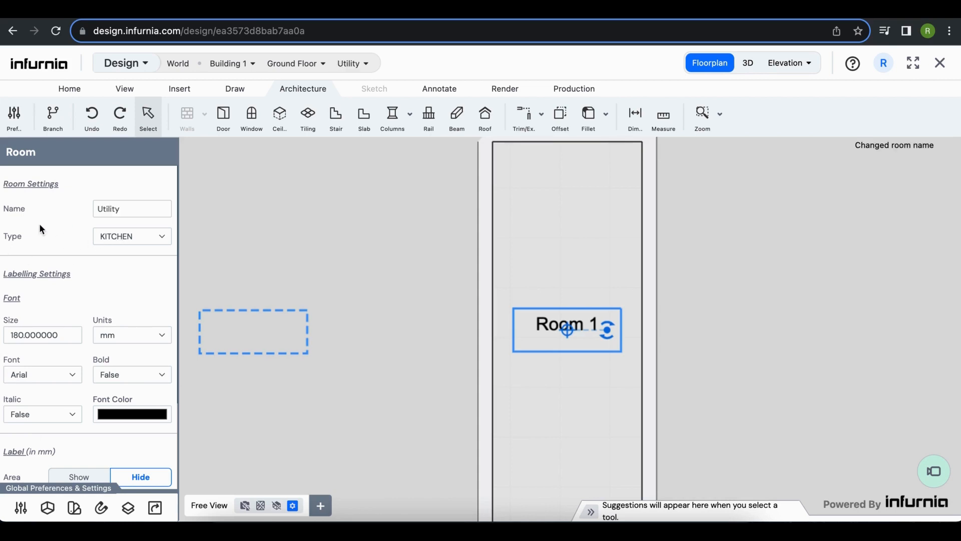
{"action": "left_click", "coordinate": [121, 238]}
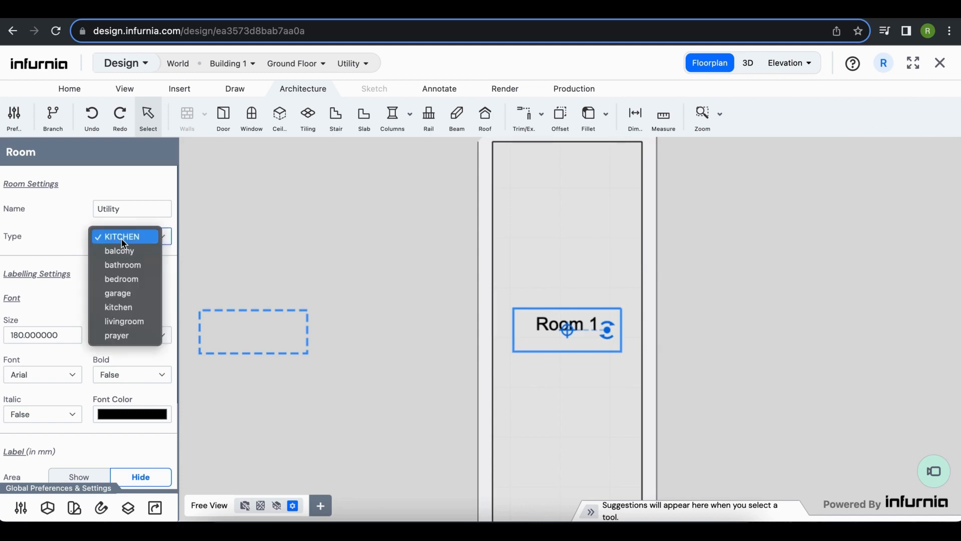
{"action": "left_click", "coordinate": [149, 306]}
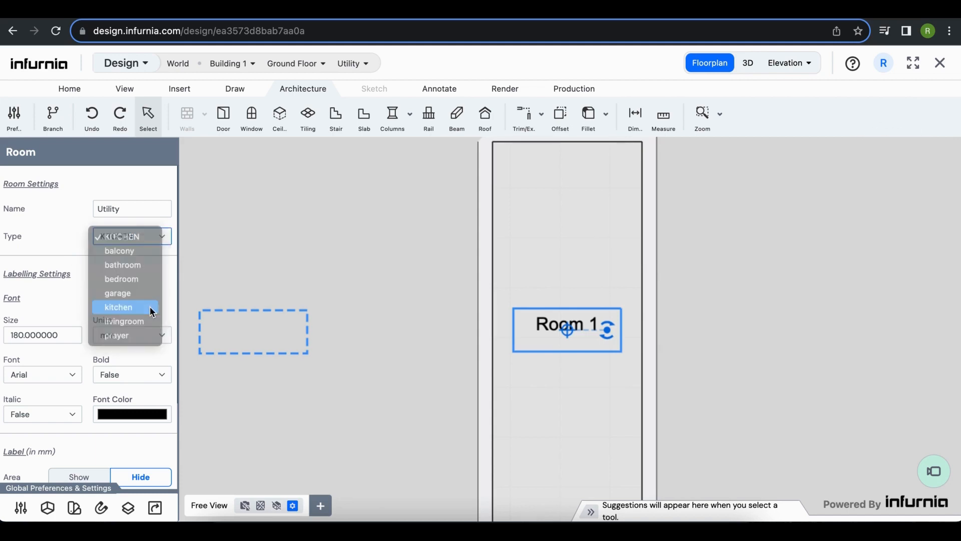
Step: Show the area on the Utility room's label and switch to Room 2
{"action": "scroll", "coordinate": [112, 419], "scroll_direction": "down", "scroll_amount": 5}
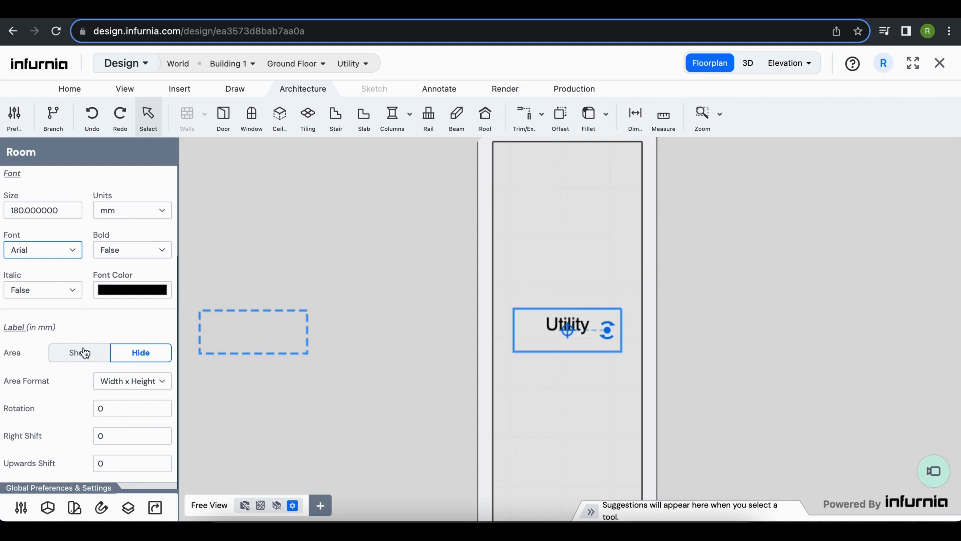
{"action": "scroll", "coordinate": [636, 366], "scroll_direction": "down", "scroll_amount": 3}
{"action": "left_click_drag", "start_coordinate": [669, 377], "coordinate": [608, 344]}
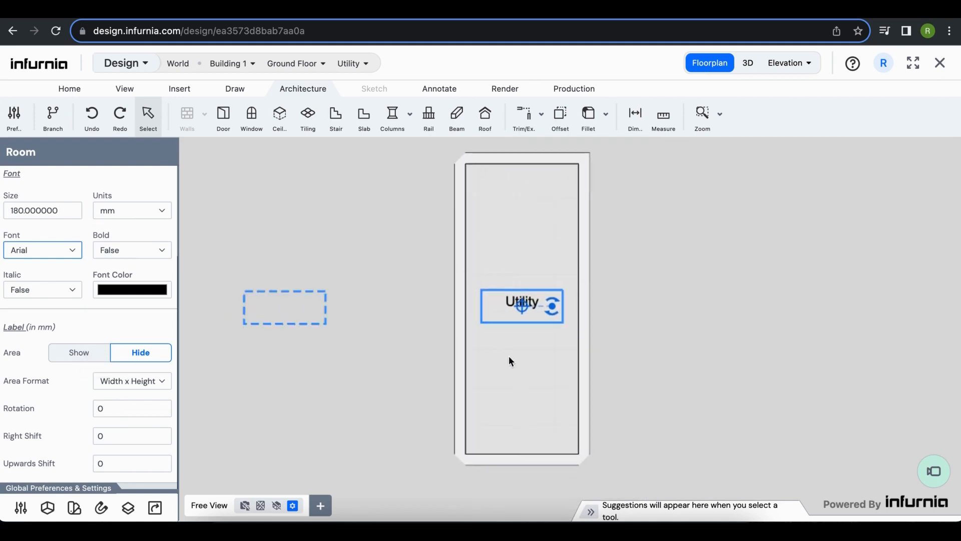
{"action": "left_click", "coordinate": [80, 353]}
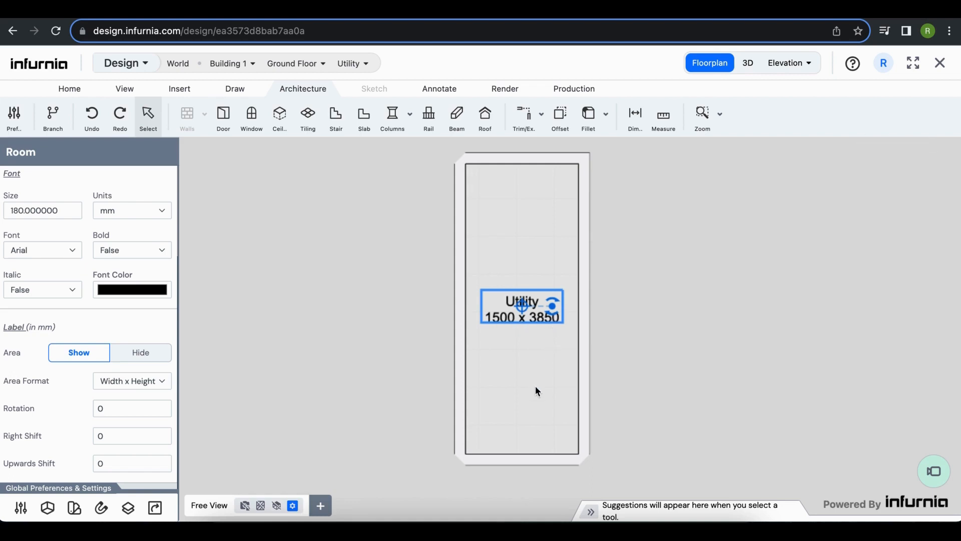
{"action": "left_click", "coordinate": [353, 64]}
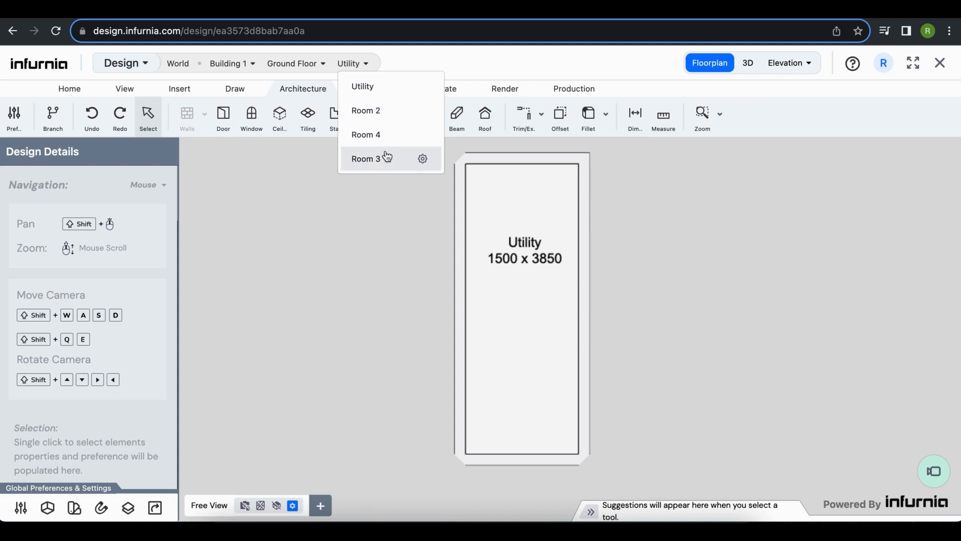
{"action": "left_click", "coordinate": [388, 122]}
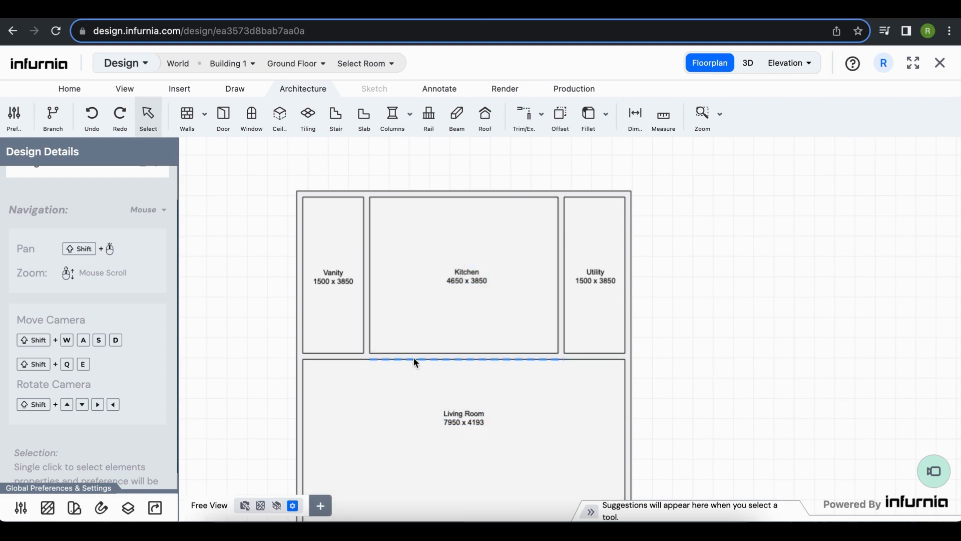
Step: Delete the wall between the Kitchen and the Living Room
{"action": "left_click", "coordinate": [414, 358]}
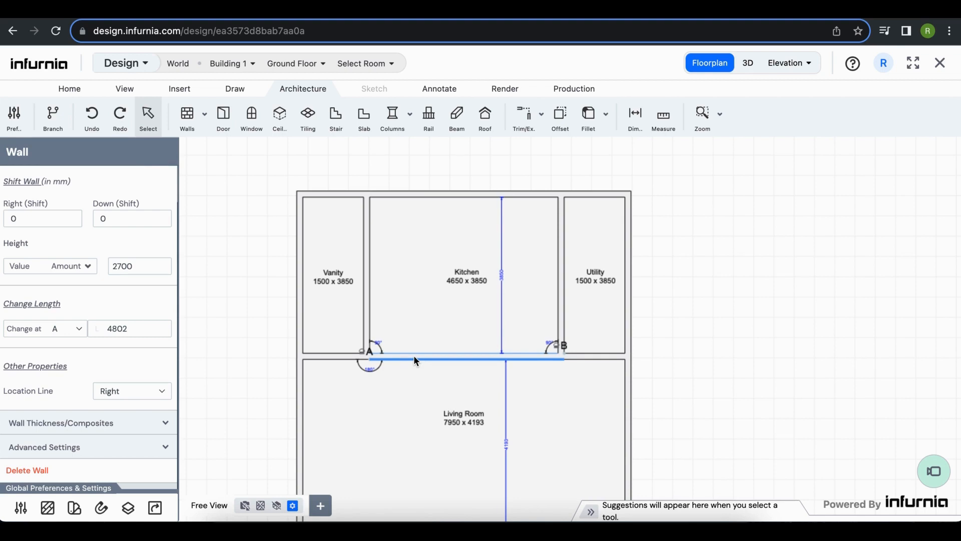
{"action": "key", "text": "Delete"}
{"action": "scroll", "coordinate": [472, 348], "scroll_direction": "down", "scroll_amount": 2}
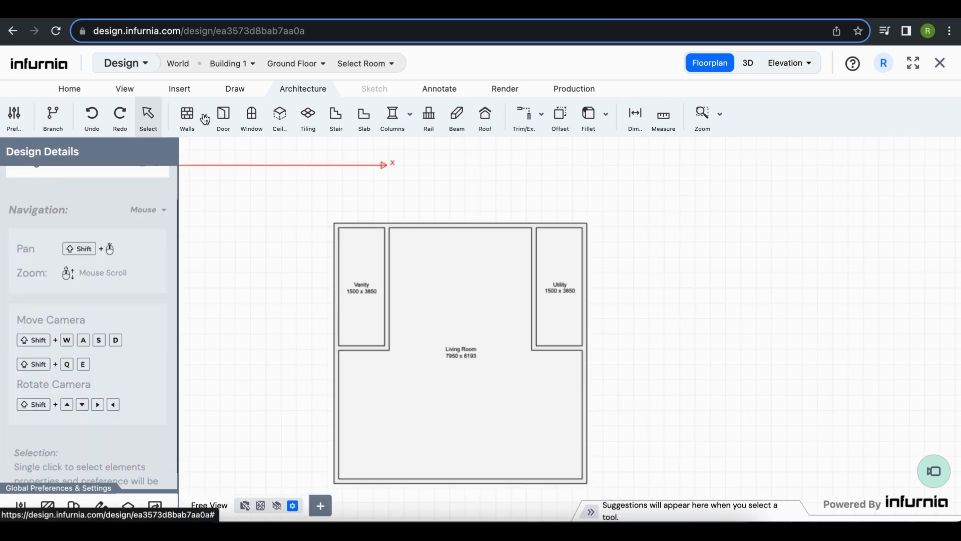
Step: Draw a room divider across the kitchen opening, from the Vanity's lower inner corner to the Utility's lower inner corner
{"action": "left_click", "coordinate": [204, 115]}
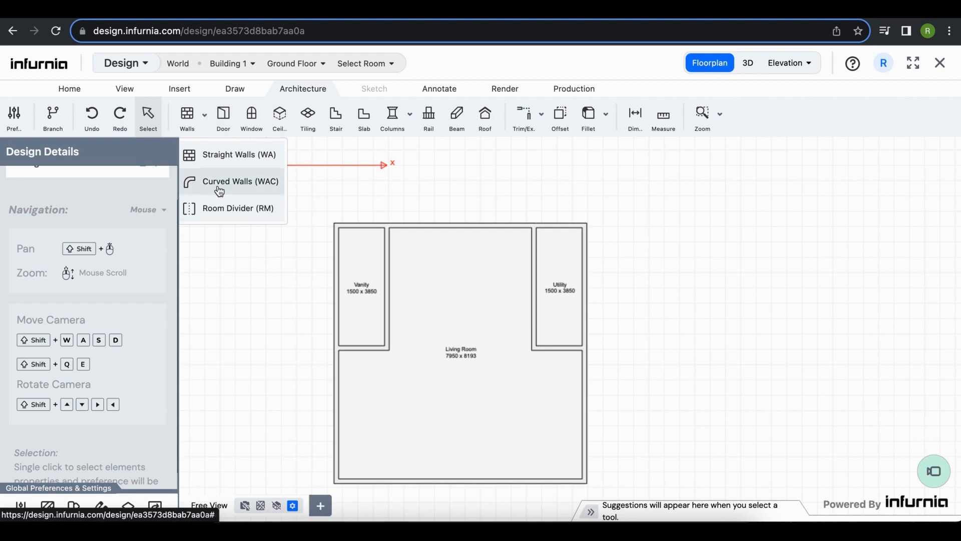
{"action": "left_click", "coordinate": [224, 215]}
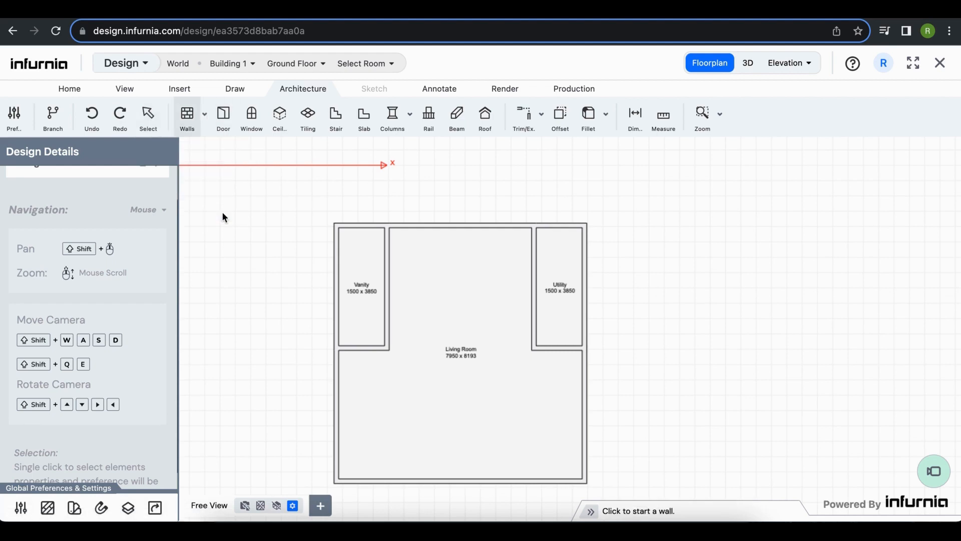
{"action": "scroll", "coordinate": [397, 352], "scroll_direction": "up", "scroll_amount": 3}
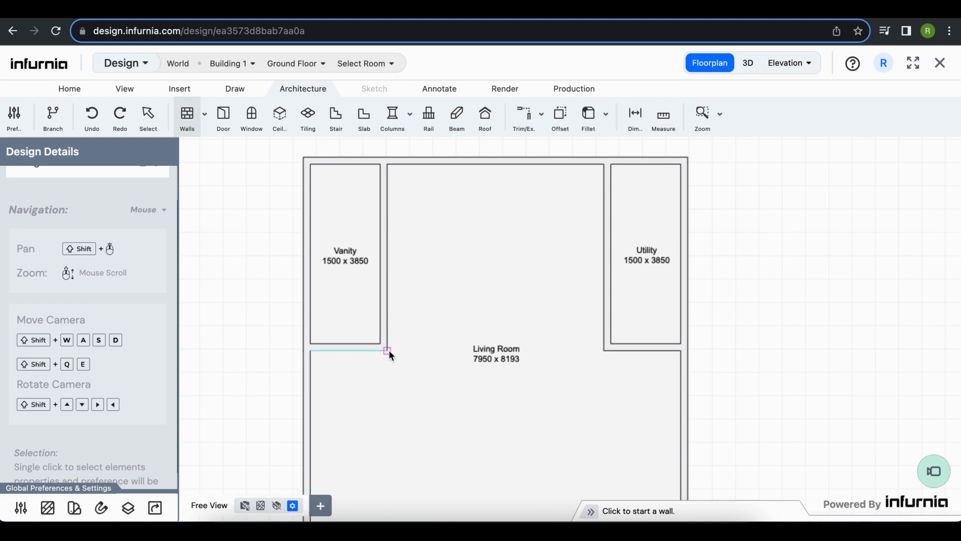
{"action": "left_click", "coordinate": [388, 350]}
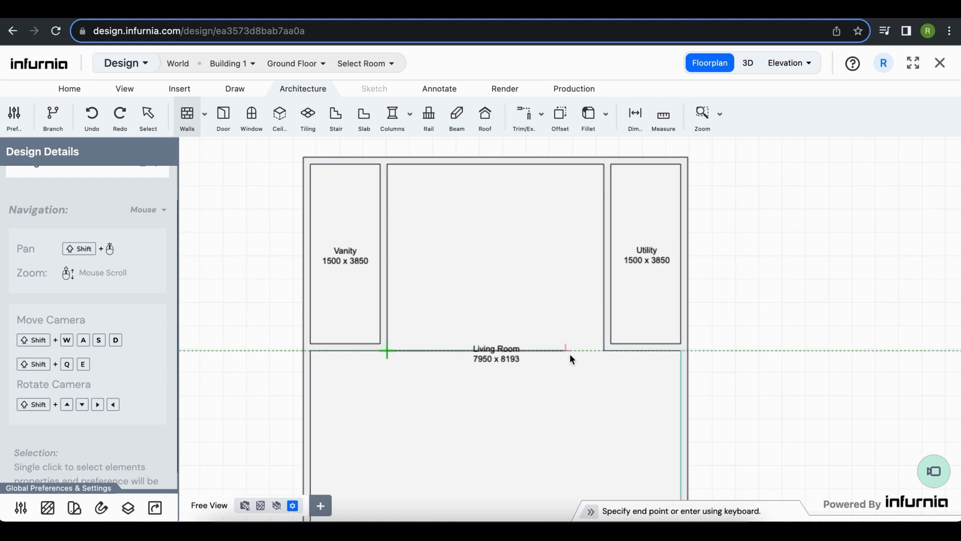
{"action": "scroll", "coordinate": [597, 353], "scroll_direction": "up", "scroll_amount": 3}
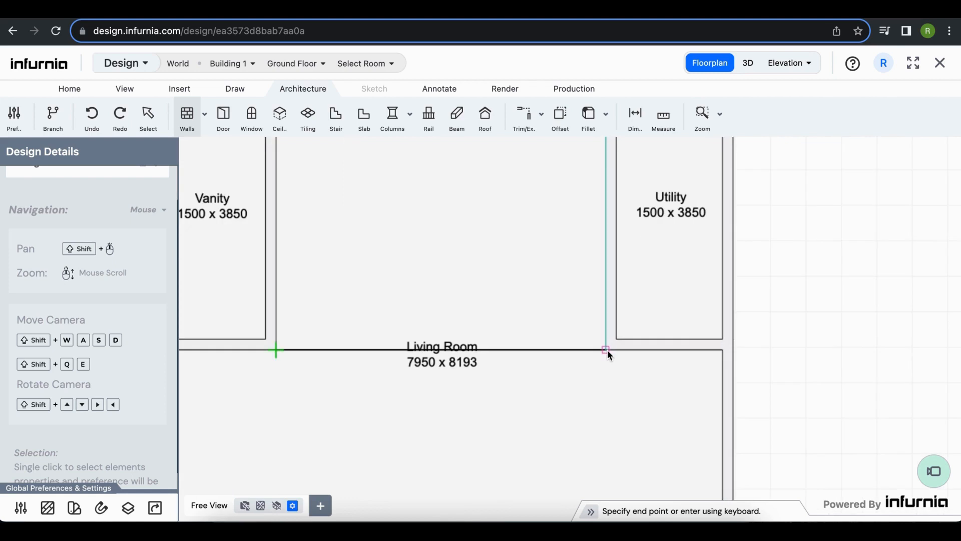
{"action": "left_click", "coordinate": [608, 350]}
{"action": "scroll", "coordinate": [541, 353], "scroll_direction": "down", "scroll_amount": 3}
{"action": "key", "text": "Escape"}
{"action": "scroll", "coordinate": [489, 400], "scroll_direction": "down", "scroll_amount": 5}
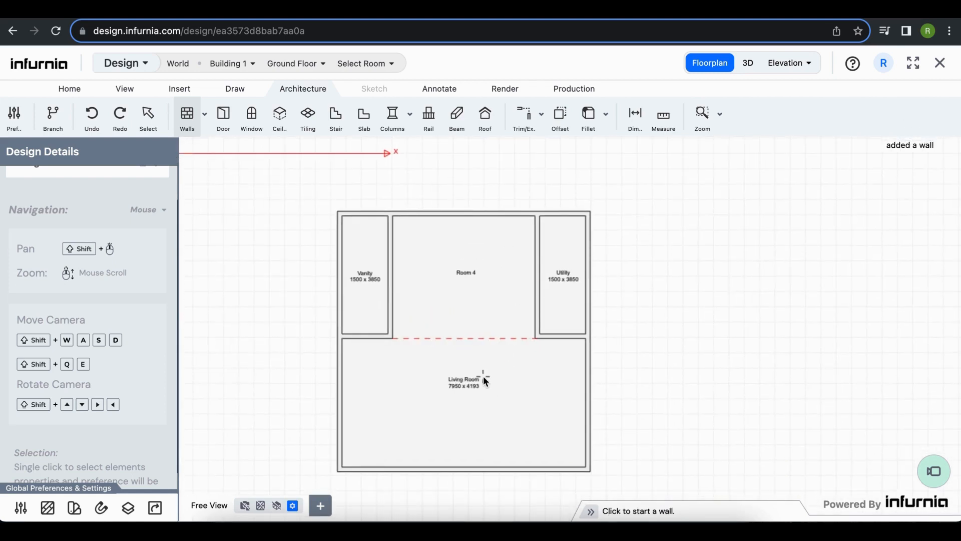
{"action": "key", "text": "Escape"}
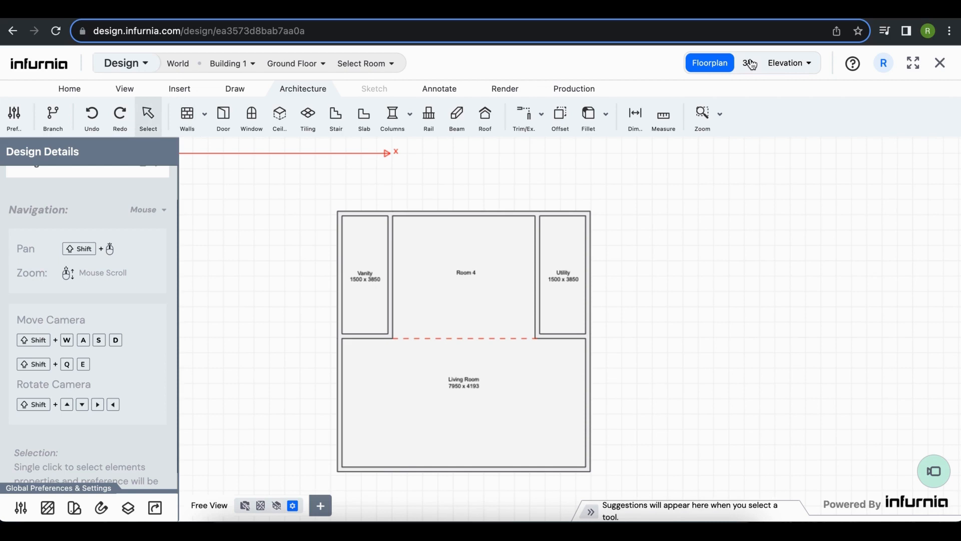
Step: Check the open kitchen and living area in 3D along with the room list, and return to the floor plan
{"action": "left_click", "coordinate": [749, 63]}
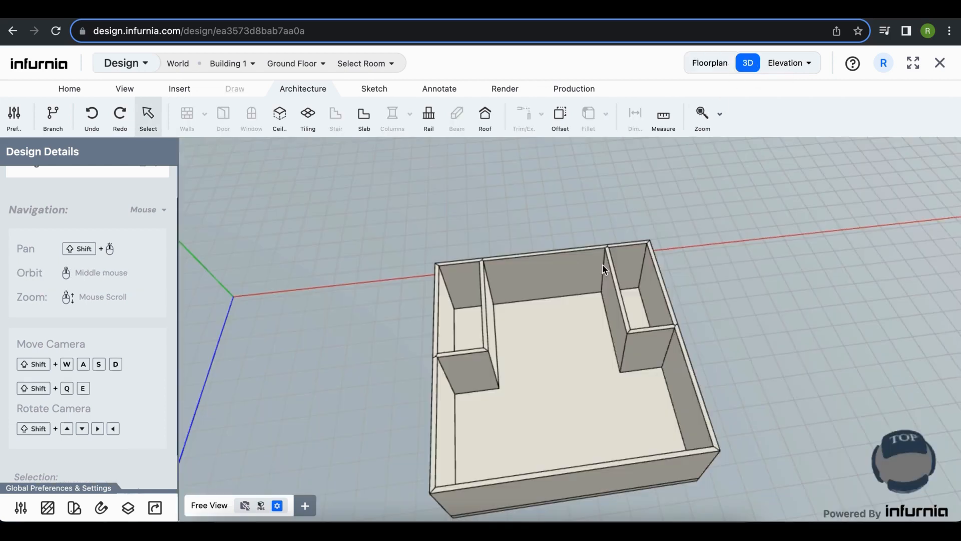
{"action": "left_click", "coordinate": [364, 63]}
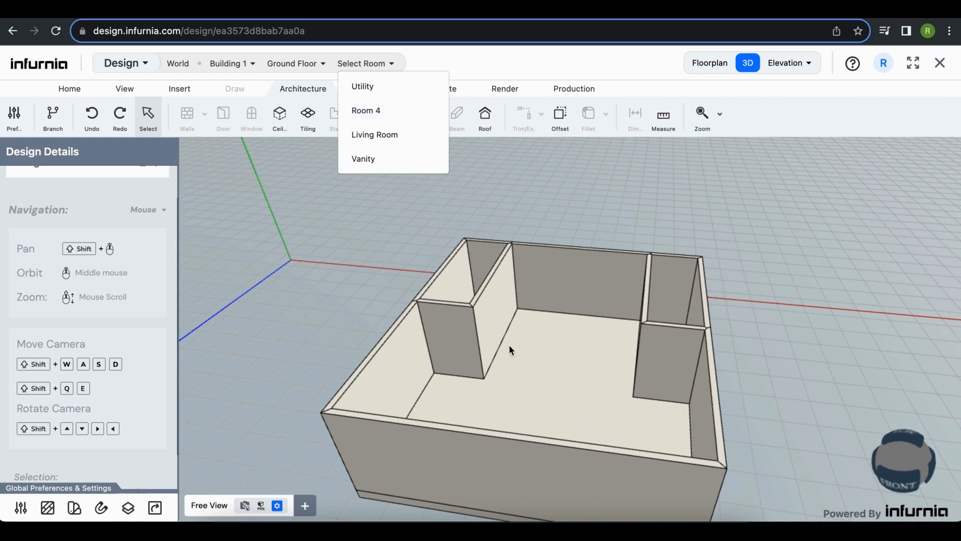
{"action": "left_click", "coordinate": [710, 63]}
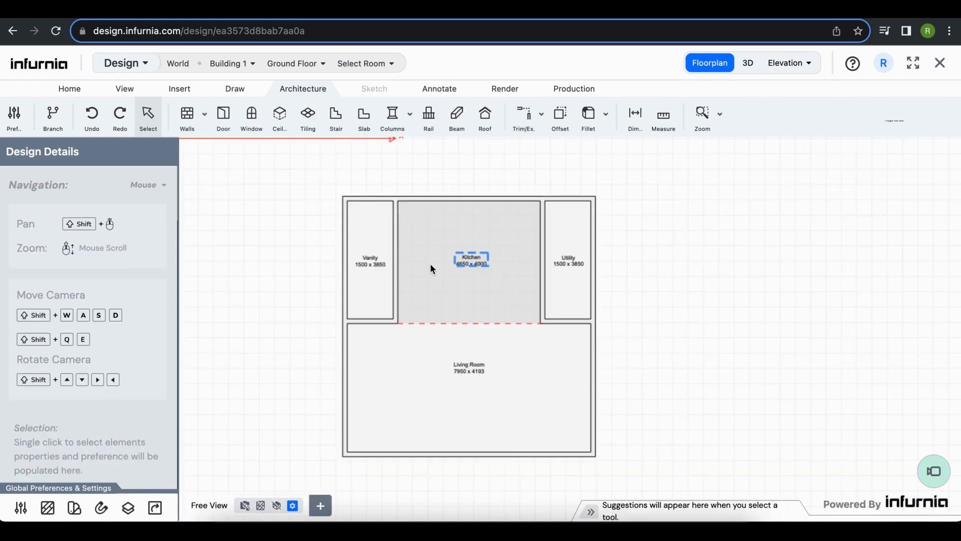
Step: Place a door in the wall between the Kitchen and the Utility room, near the wall's lower end
{"action": "scroll", "coordinate": [466, 204], "scroll_direction": "up", "scroll_amount": 3}
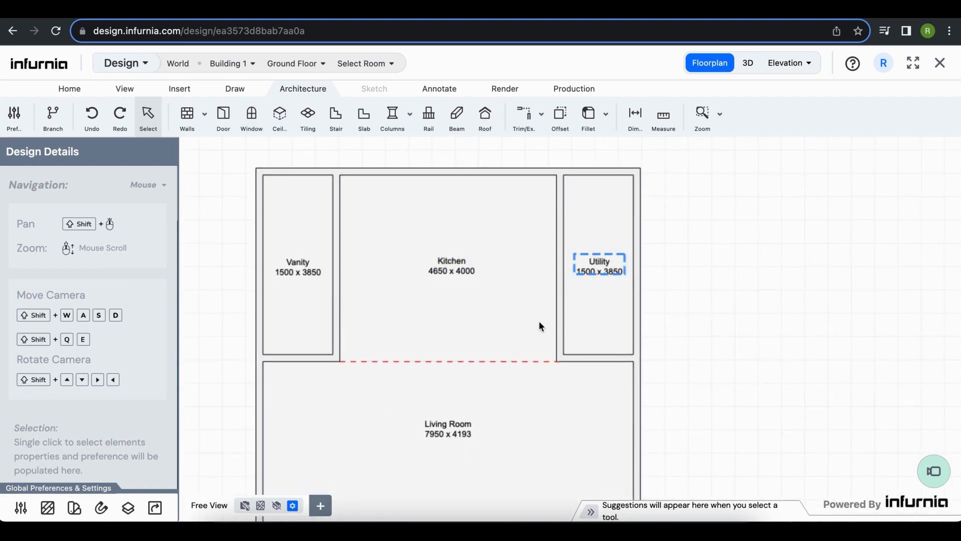
{"action": "scroll", "coordinate": [570, 329], "scroll_direction": "up", "scroll_amount": 3}
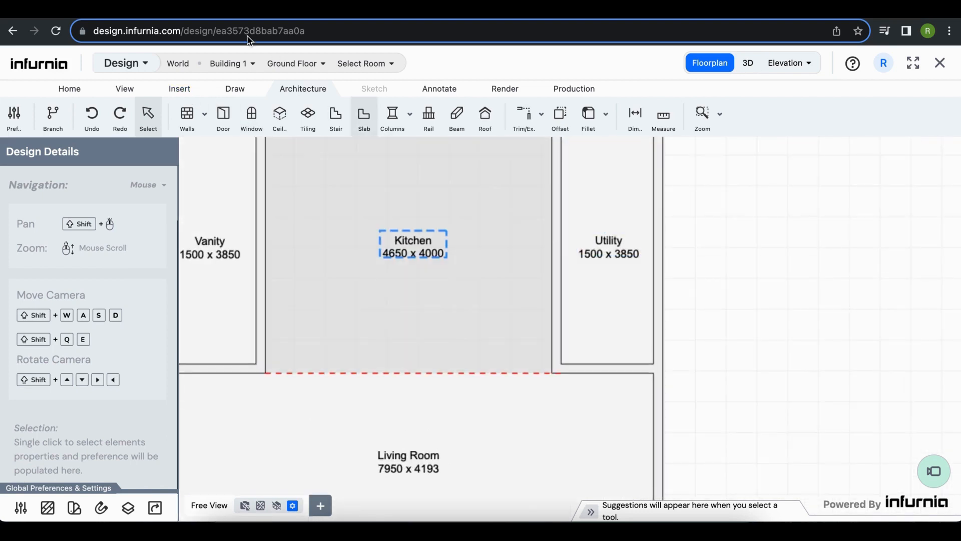
{"action": "left_click", "coordinate": [224, 123]}
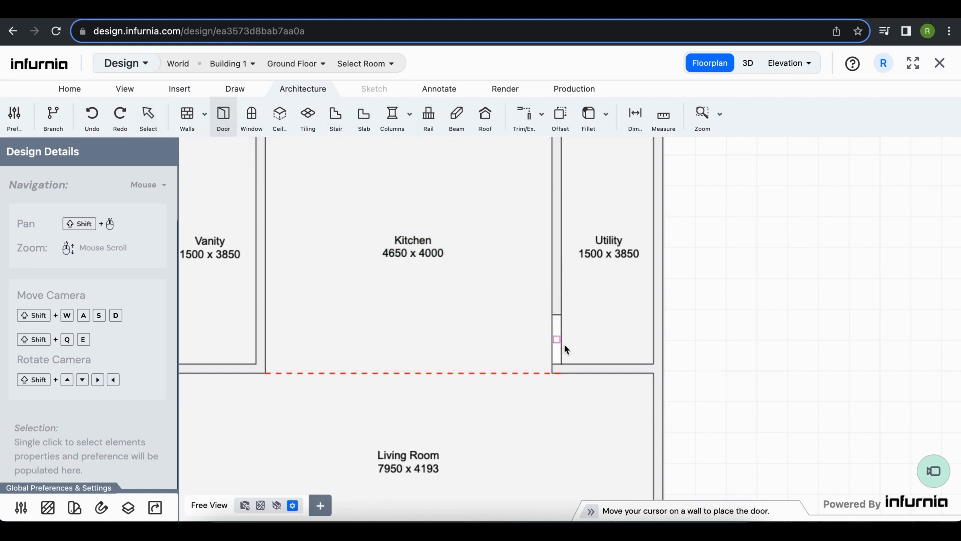
{"action": "scroll", "coordinate": [565, 345], "scroll_direction": "down", "scroll_amount": 3}
{"action": "scroll", "coordinate": [563, 210], "scroll_direction": "up", "scroll_amount": 4}
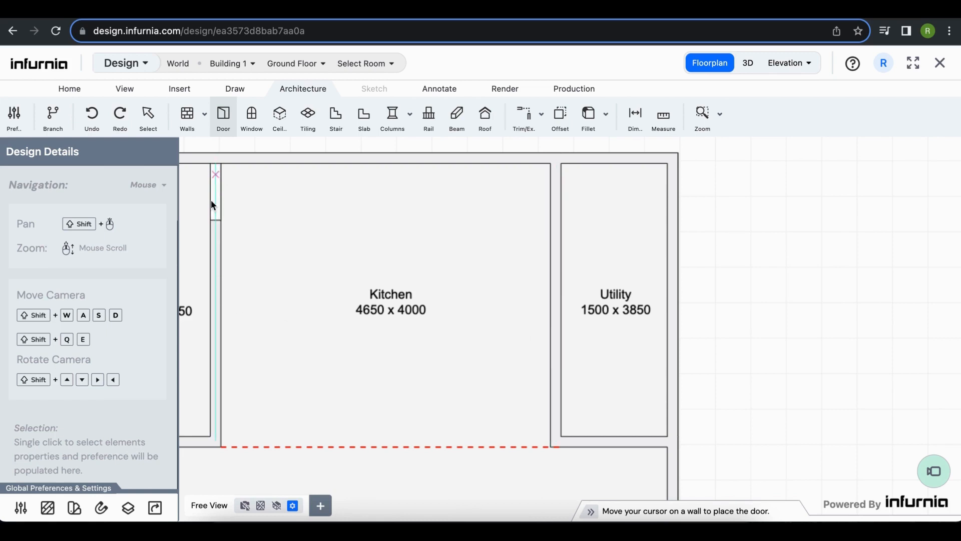
{"action": "scroll", "coordinate": [554, 410], "scroll_direction": "up", "scroll_amount": 3}
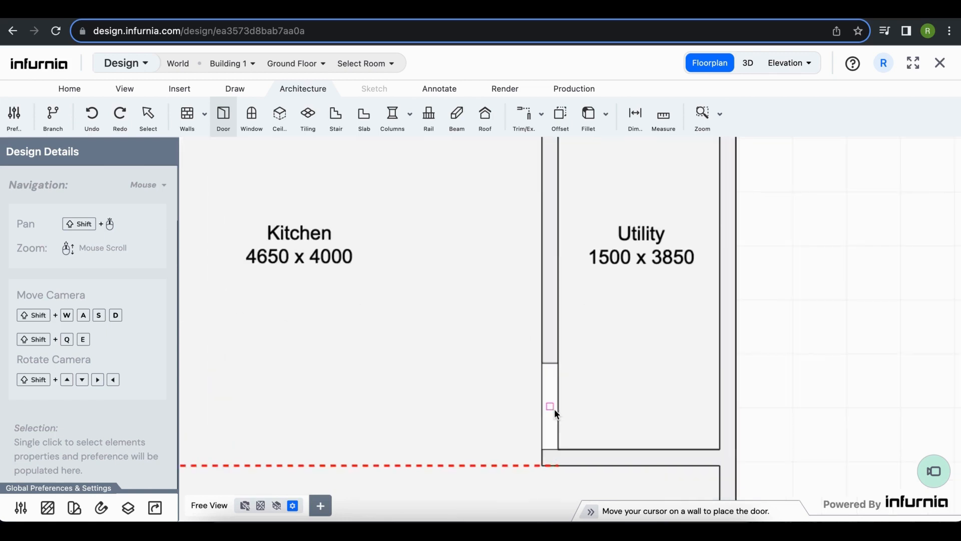
{"action": "left_click", "coordinate": [554, 408]}
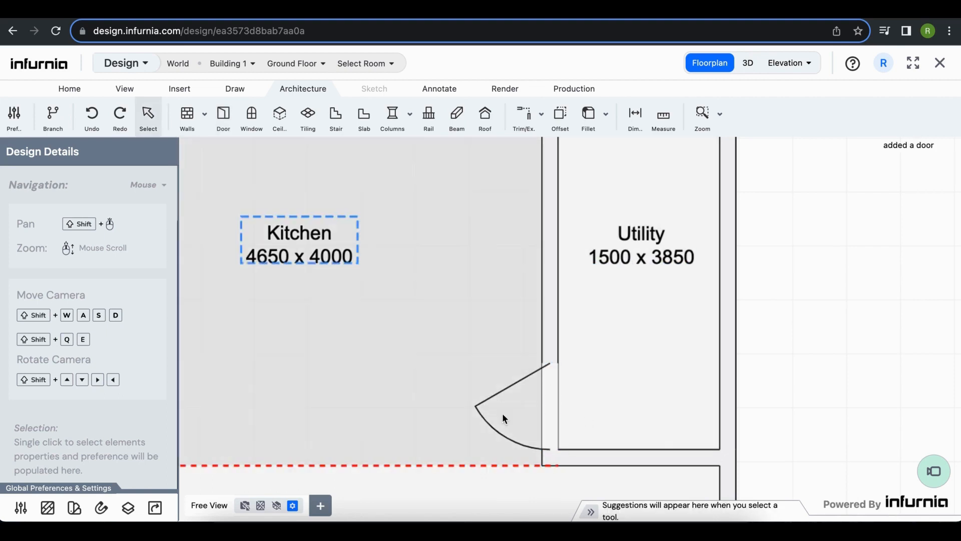
Step: Inspect the new door's properties in 3D, along with the finish options of the wall section around it
{"action": "left_click", "coordinate": [746, 65]}
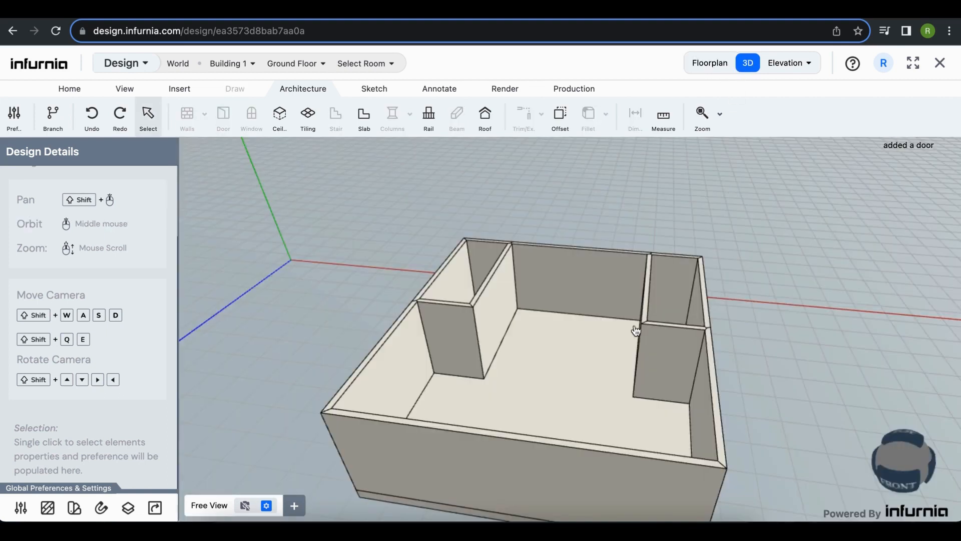
{"action": "scroll", "coordinate": [608, 356], "scroll_direction": "up", "scroll_amount": 5}
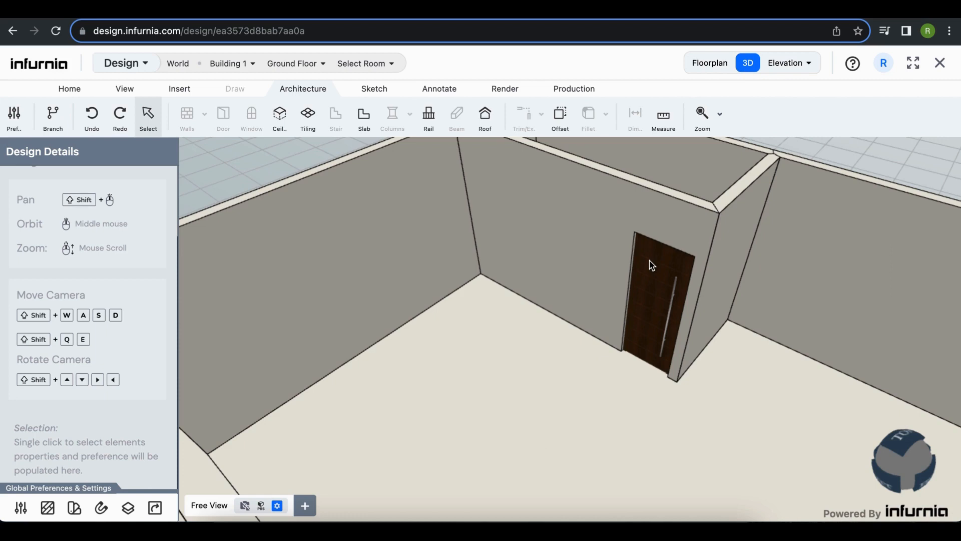
{"action": "left_click", "coordinate": [652, 266]}
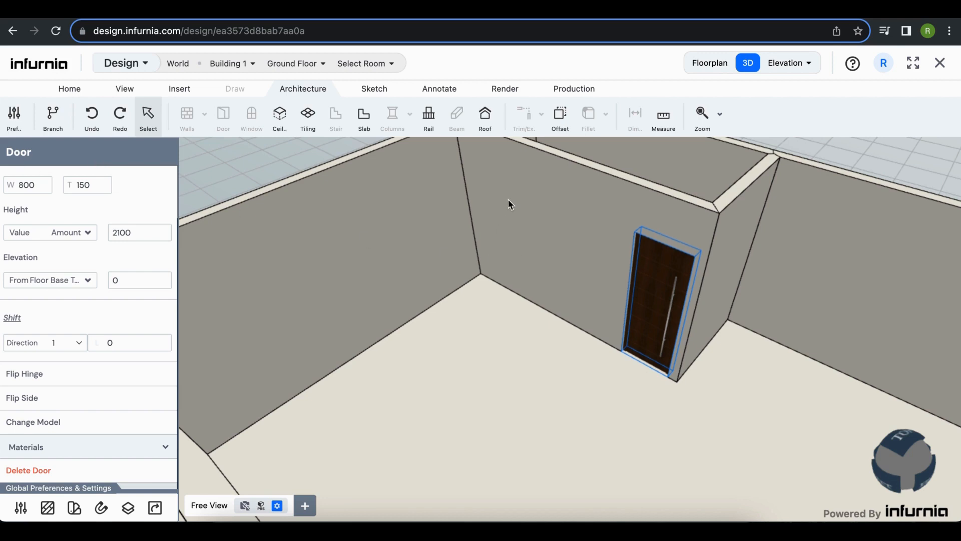
{"action": "left_click", "coordinate": [512, 176]}
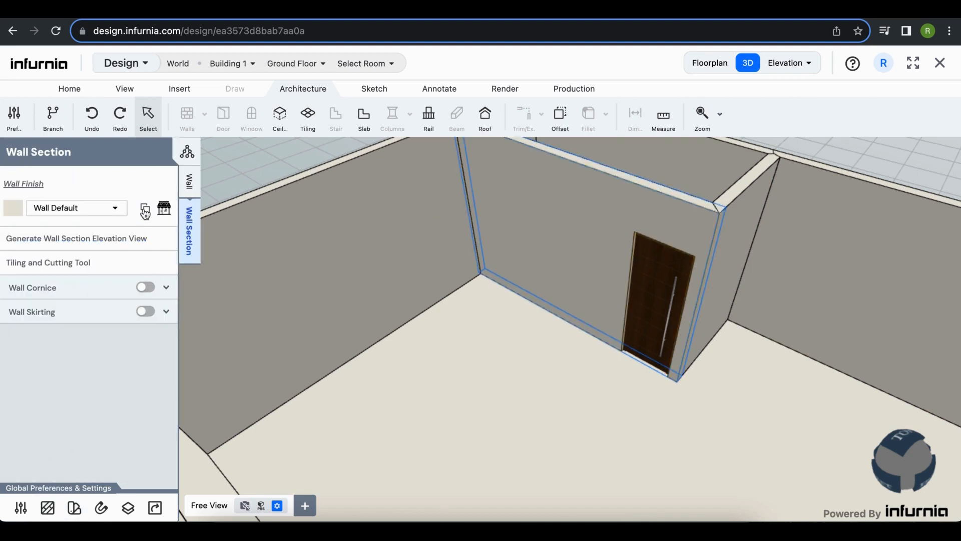
Step: Change the model of the door between the Kitchen and the Utility room to the single door Door 4
{"action": "double_click", "coordinate": [659, 261]}
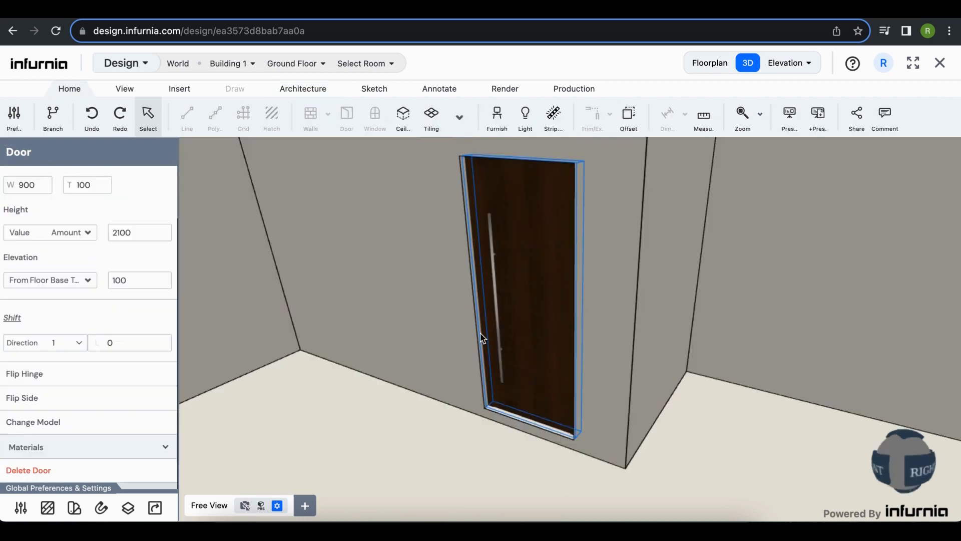
{"action": "left_click", "coordinate": [40, 430]}
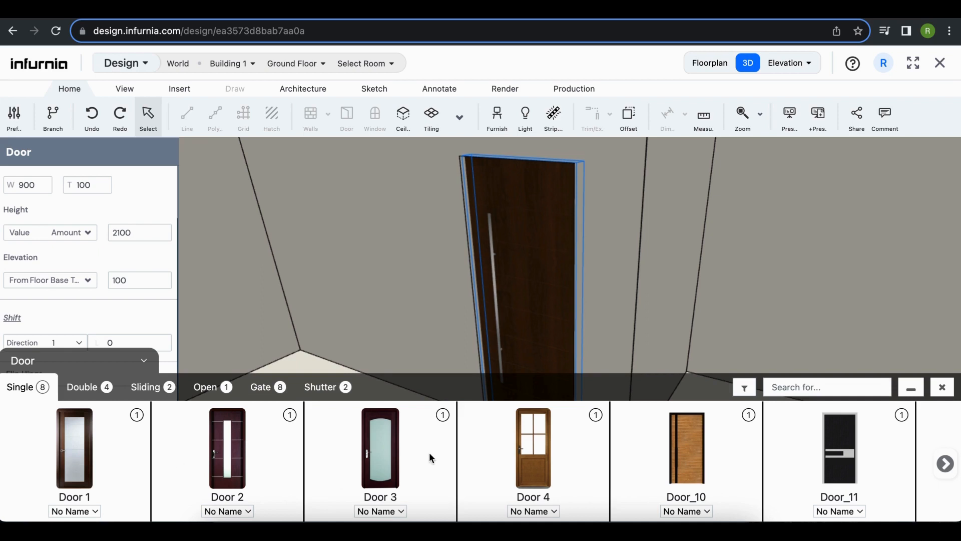
{"action": "left_click", "coordinate": [531, 483]}
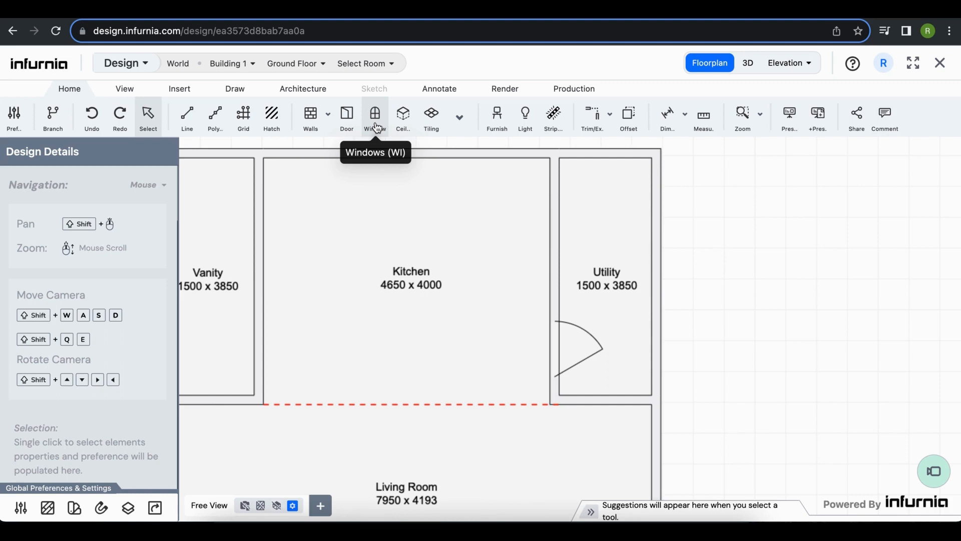
Step: Place a window in the Utility room's outer wall and move it against the wall's upper corner
{"action": "left_click", "coordinate": [376, 126]}
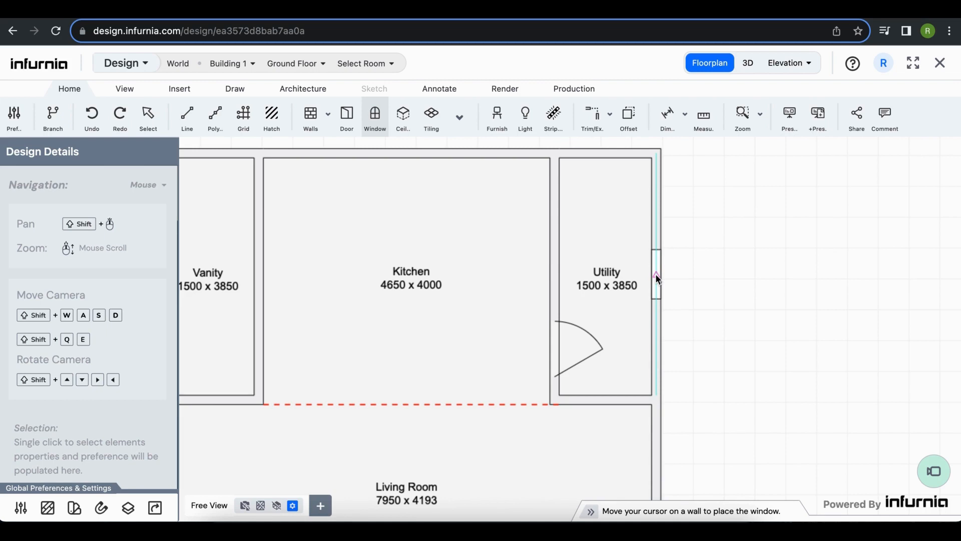
{"action": "left_click", "coordinate": [656, 274]}
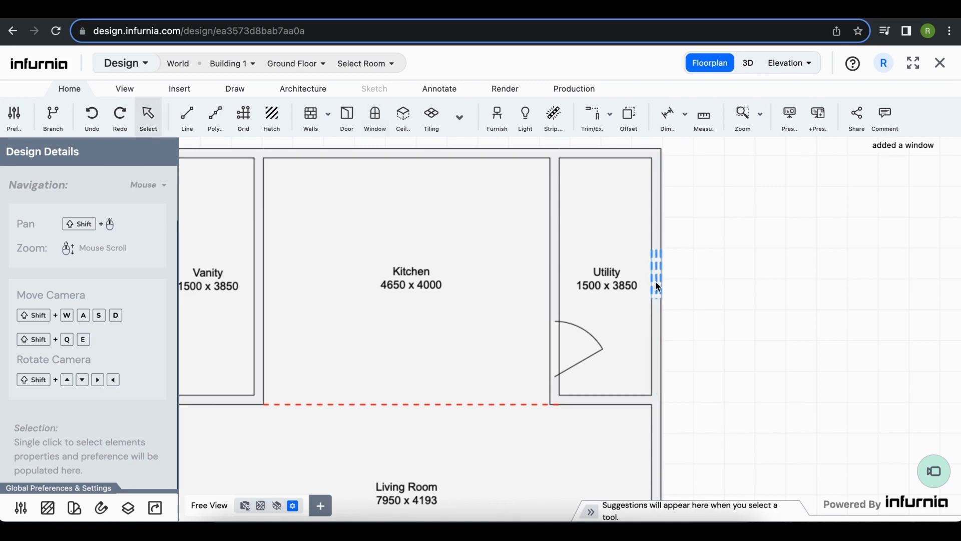
{"action": "left_click", "coordinate": [656, 281]}
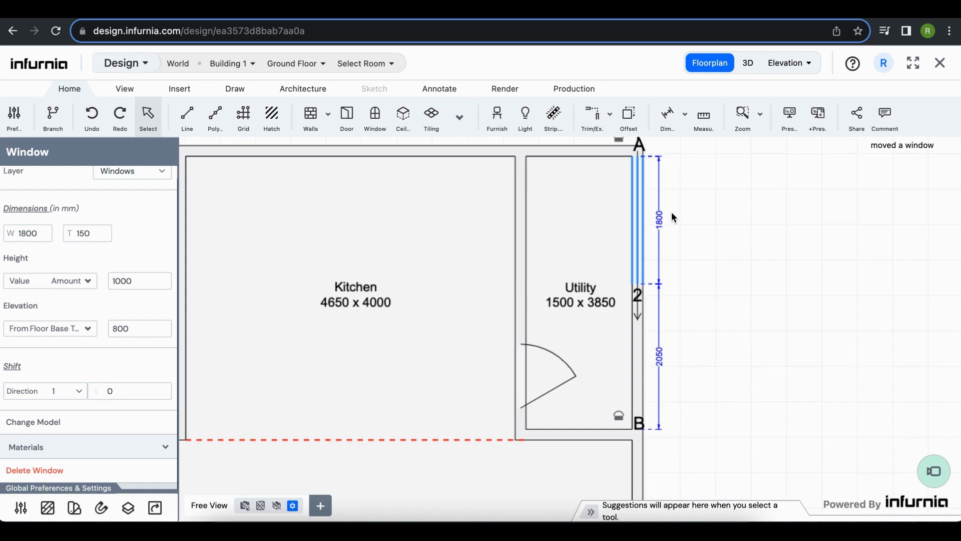
Step: Set the Utility window's width to 2100 mm through its dimension on the plan
{"action": "scroll", "coordinate": [671, 213], "scroll_direction": "up", "scroll_amount": 5}
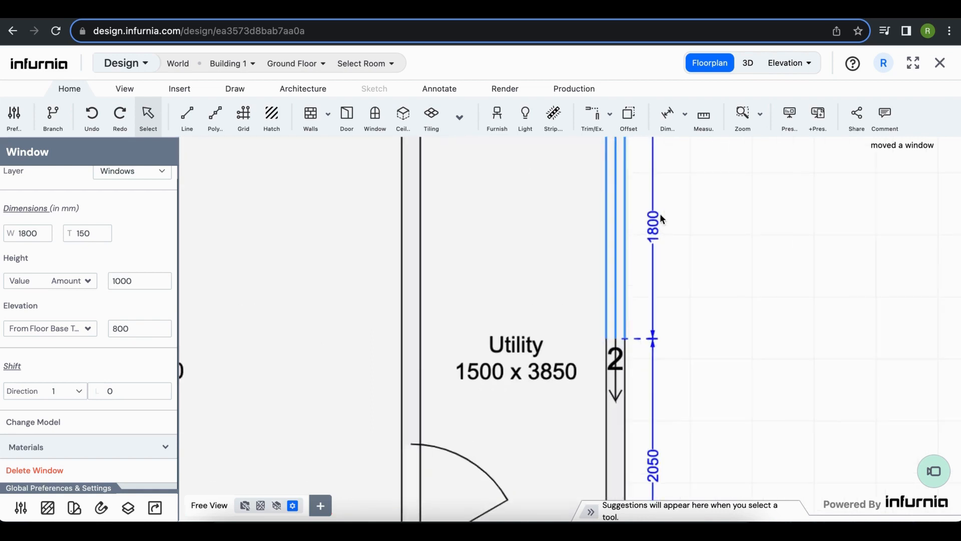
{"action": "left_click", "coordinate": [647, 230]}
{"action": "left_click", "coordinate": [664, 273]}
{"action": "left_click", "coordinate": [654, 224]}
{"action": "type", "text": "21"}
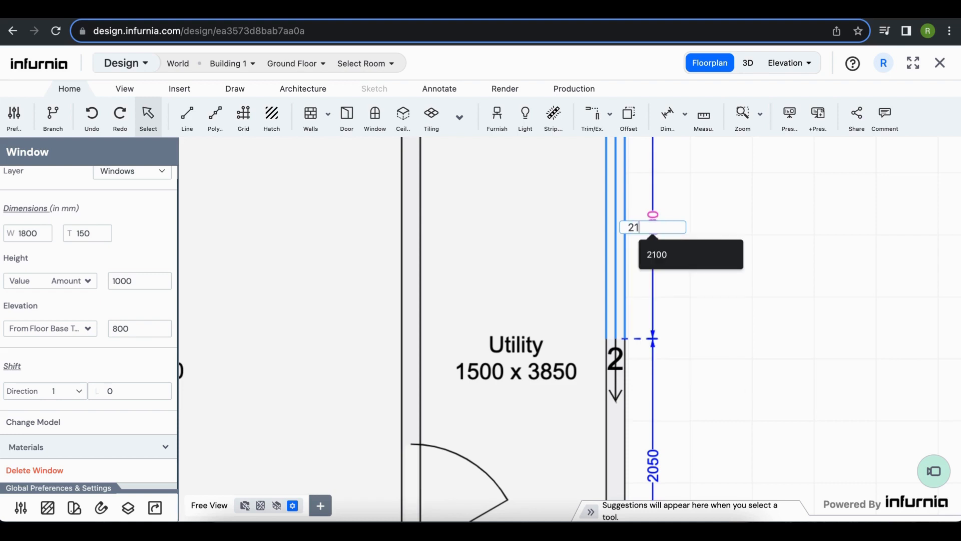
{"action": "type", "text": "00"}
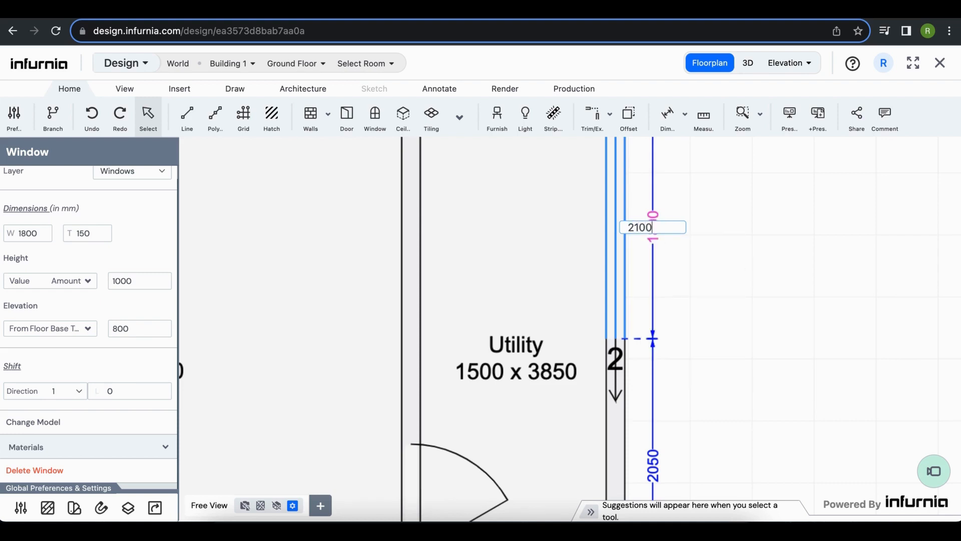
{"action": "key", "text": "Return"}
{"action": "scroll", "coordinate": [642, 330], "scroll_direction": "down", "scroll_amount": 2}
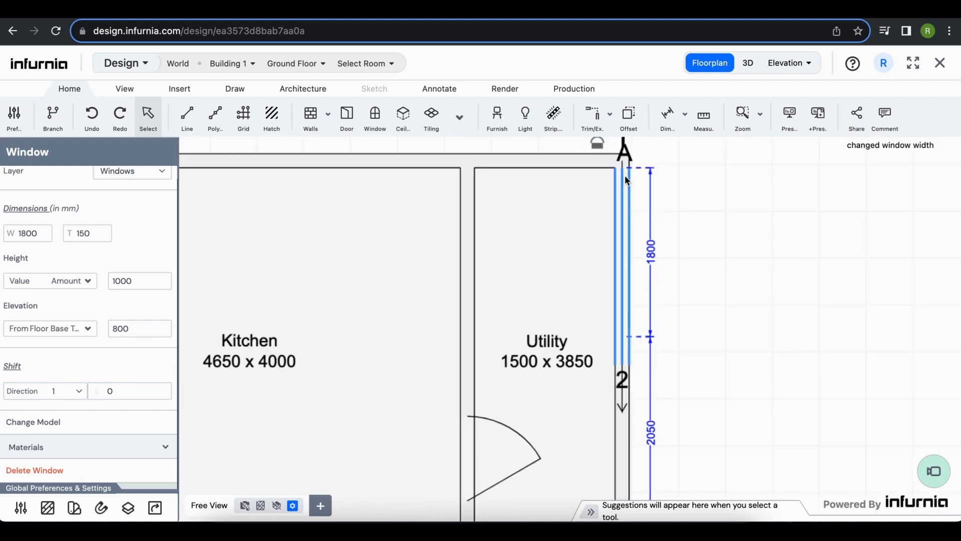
{"action": "left_click", "coordinate": [737, 292]}
{"action": "left_click", "coordinate": [626, 305]}
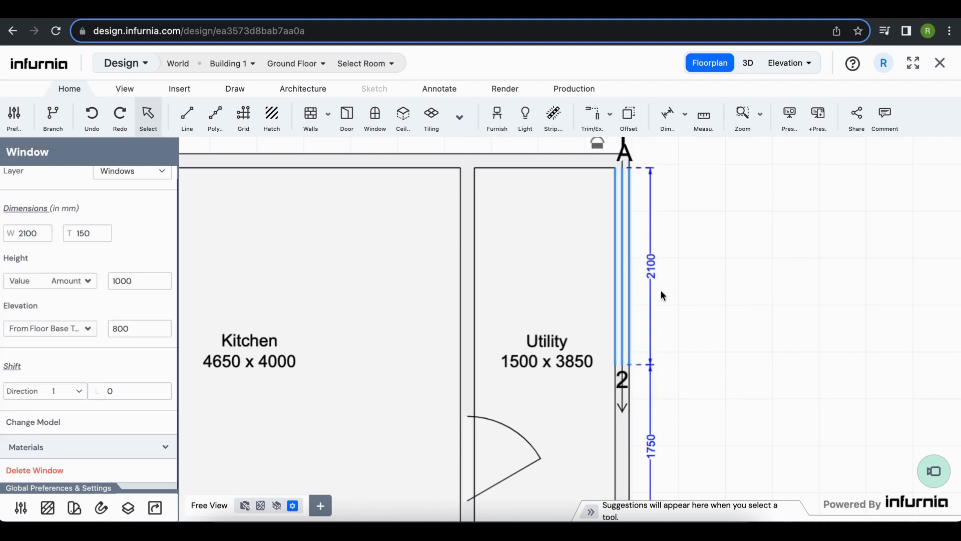
Step: Try widening the Utility room to 1800 mm by shifting the wall it shares with the Kitchen
{"action": "scroll", "coordinate": [635, 308], "scroll_direction": "down", "scroll_amount": 5}
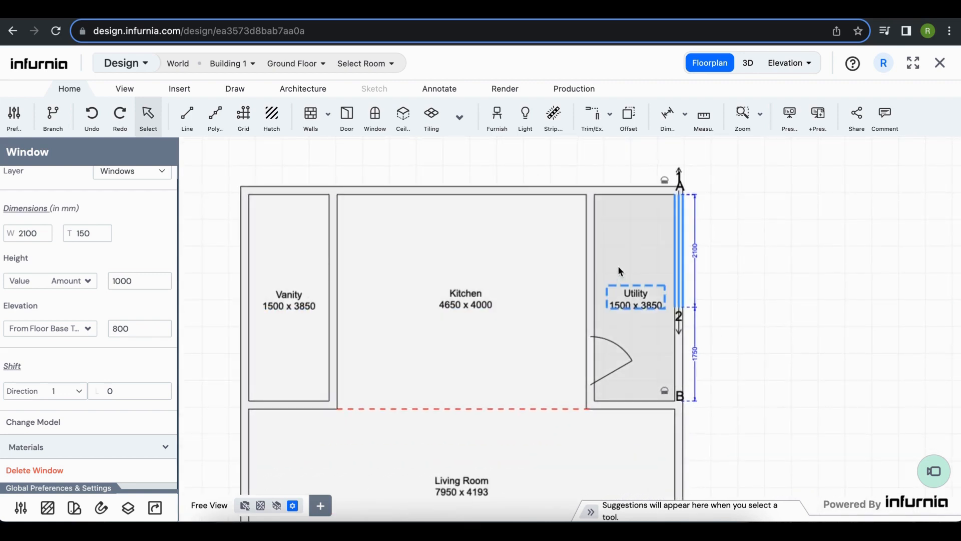
{"action": "left_click", "coordinate": [591, 256]}
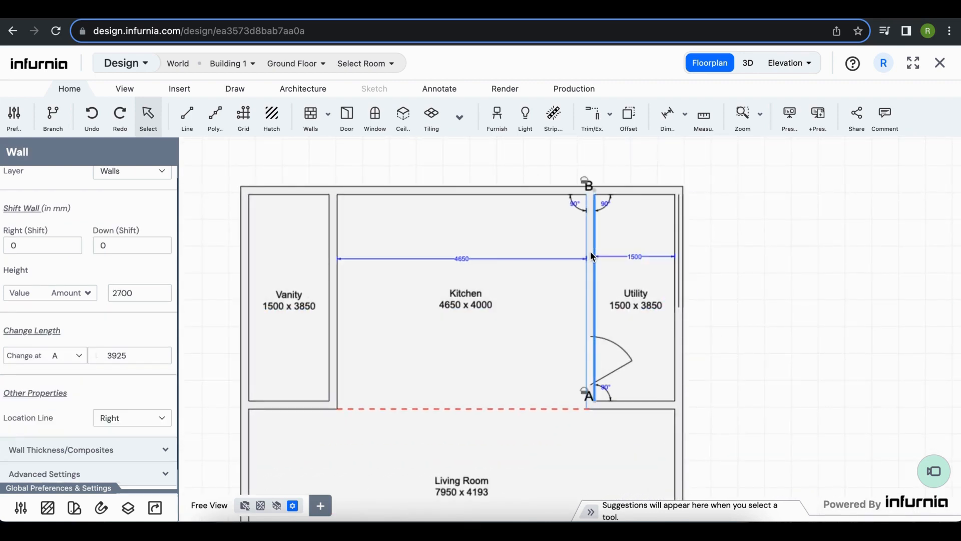
{"action": "scroll", "coordinate": [641, 256], "scroll_direction": "up", "scroll_amount": 3}
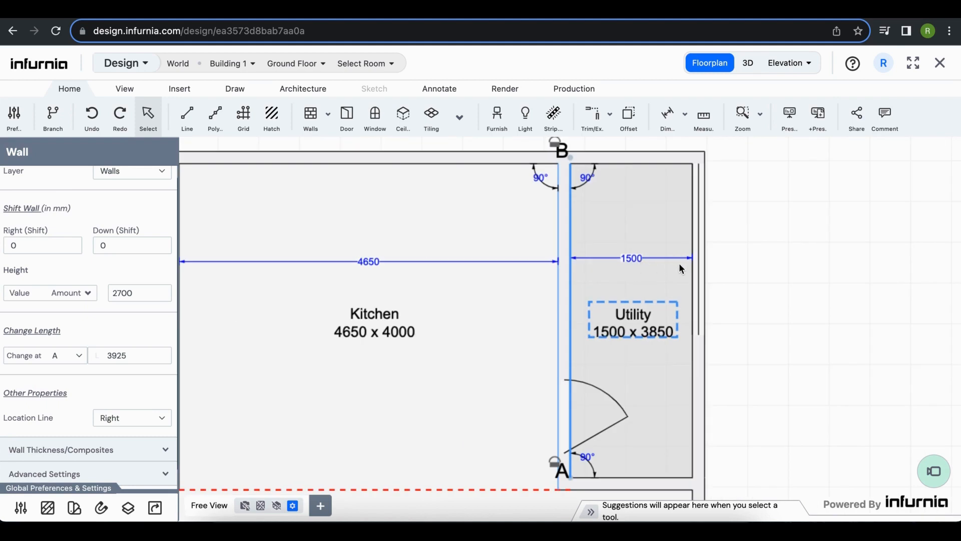
{"action": "left_click", "coordinate": [632, 258]}
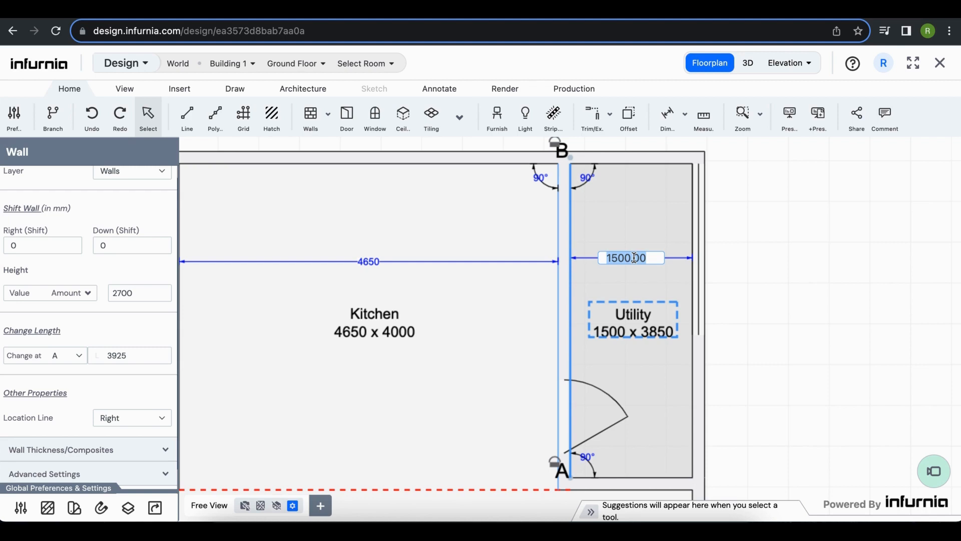
{"action": "type", "text": "1800"}
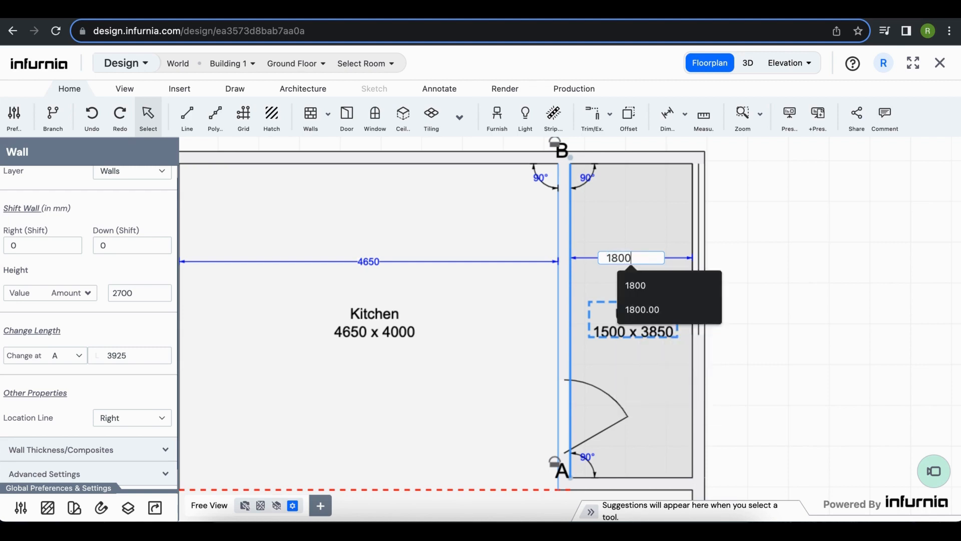
{"action": "key", "text": "Return"}
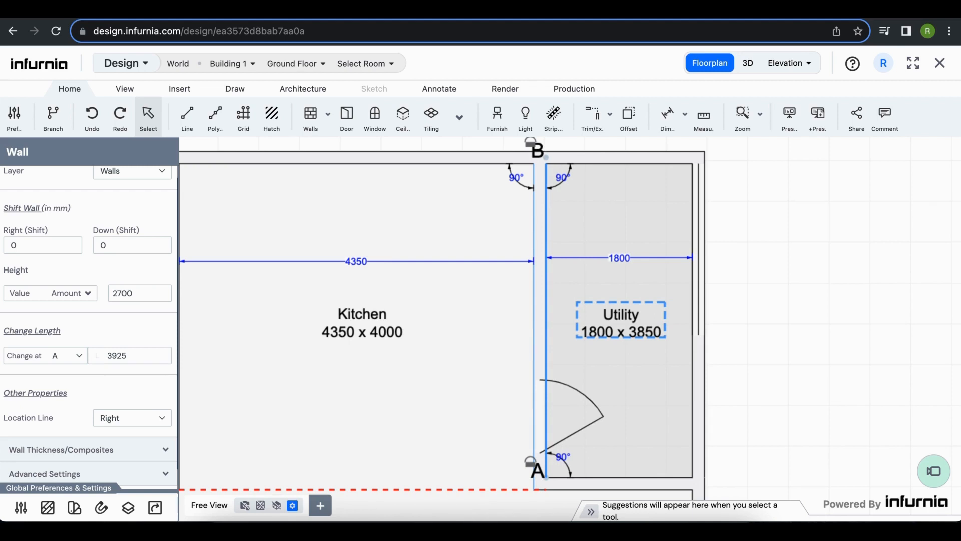
{"action": "key", "text": "ctrl+z"}
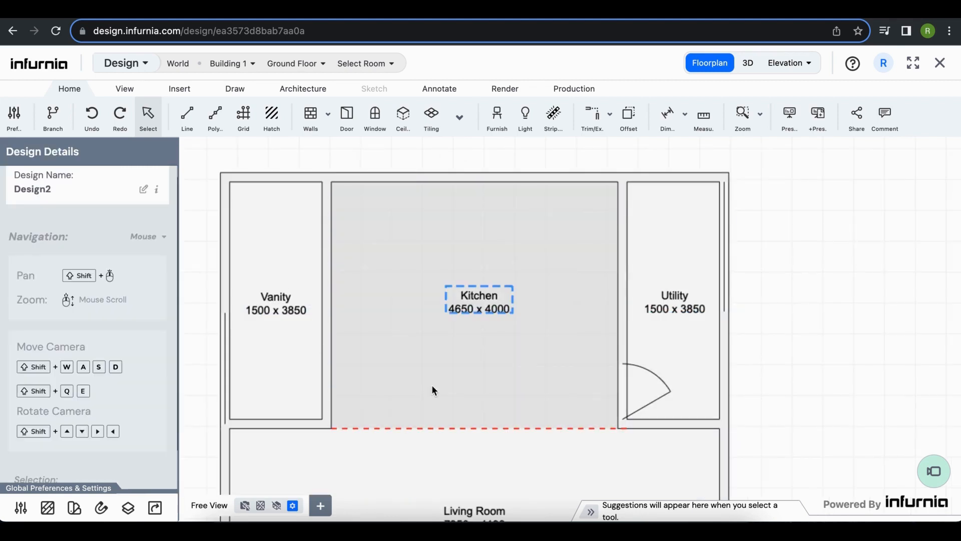
Step: Create a ceiling over the Kitchen by picking the room's closed area, and apply the ceiling sketch
{"action": "left_click", "coordinate": [412, 131]}
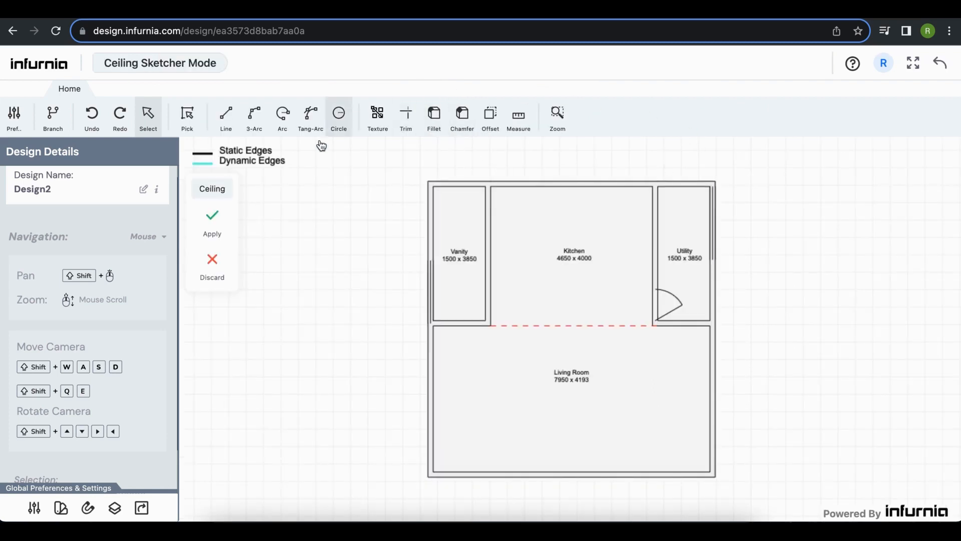
{"action": "left_click", "coordinate": [188, 130]}
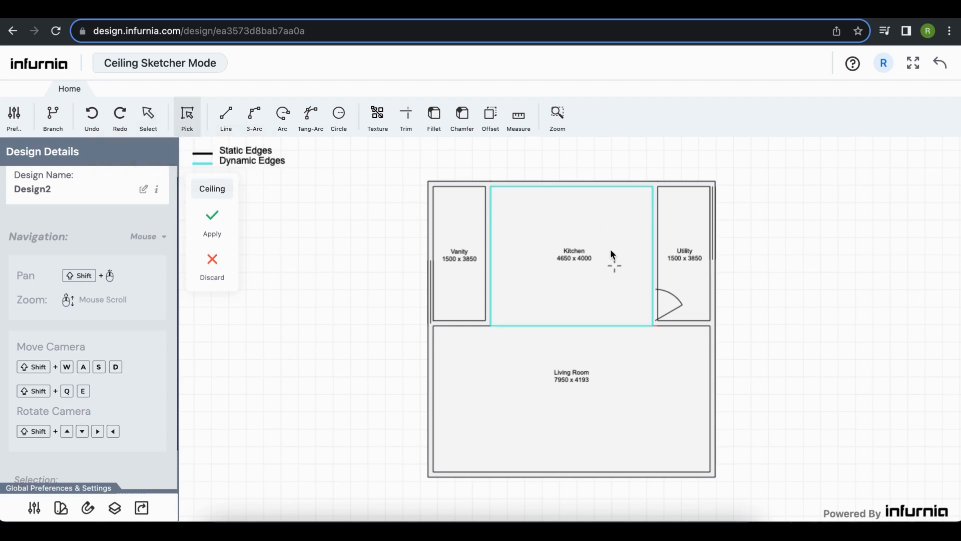
{"action": "left_click", "coordinate": [507, 198]}
{"action": "left_click", "coordinate": [586, 290]}
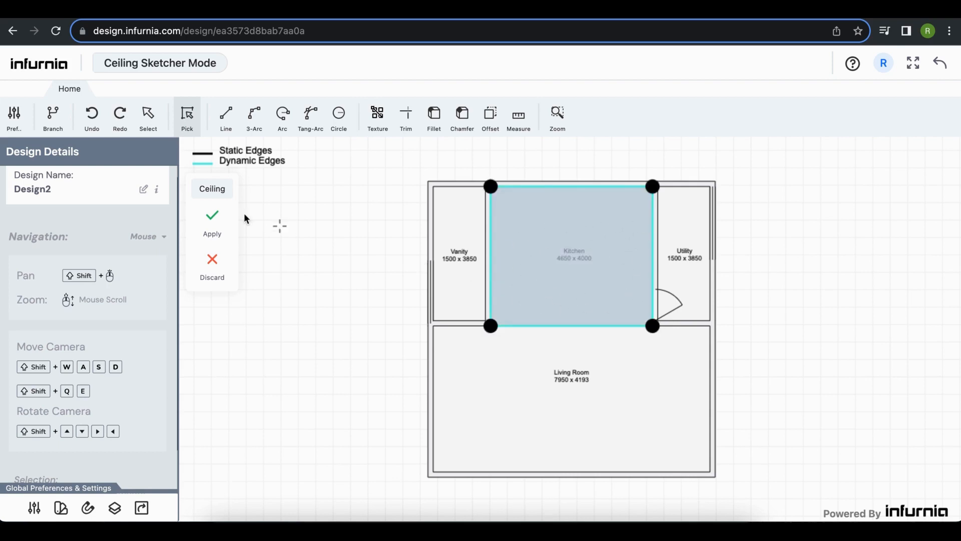
{"action": "left_click", "coordinate": [214, 219]}
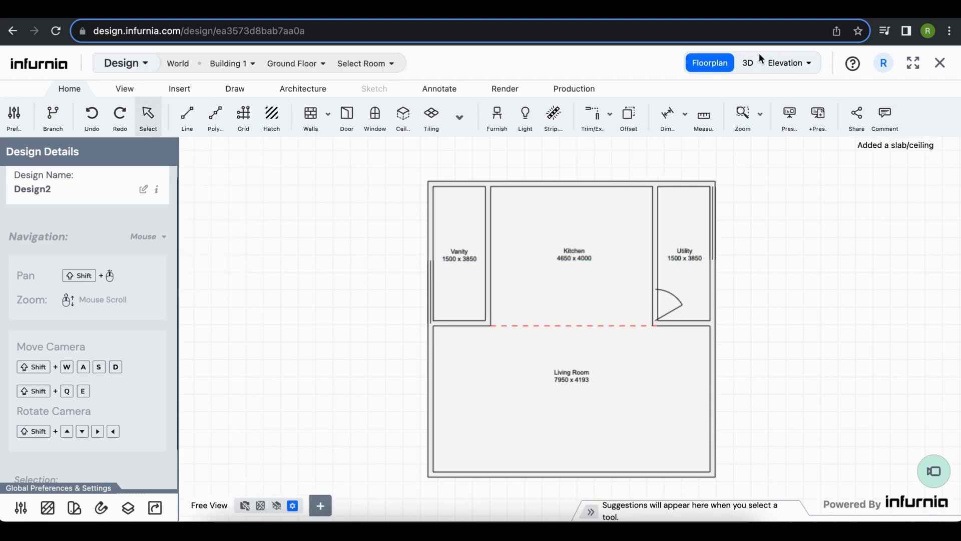
Step: Inspect the rooms in 3D and look through the floor and room selection lists
{"action": "left_click", "coordinate": [748, 66]}
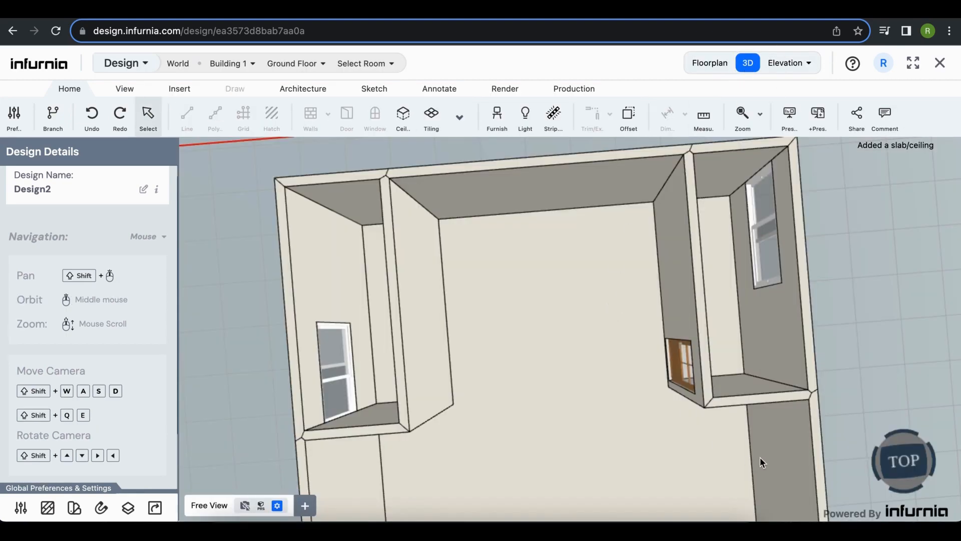
{"action": "middle_click_drag", "start_coordinate": [760, 459], "coordinate": [688, 290]}
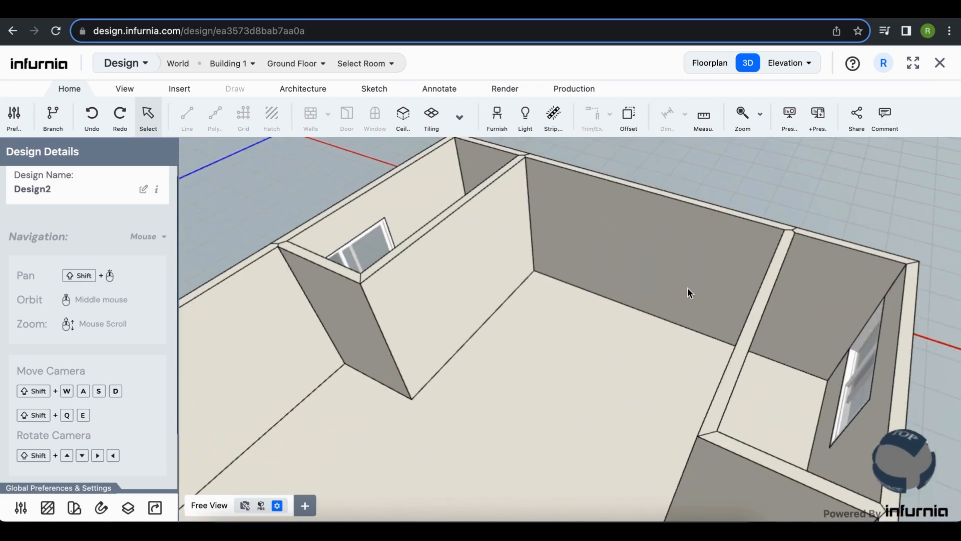
{"action": "left_click", "coordinate": [297, 70]}
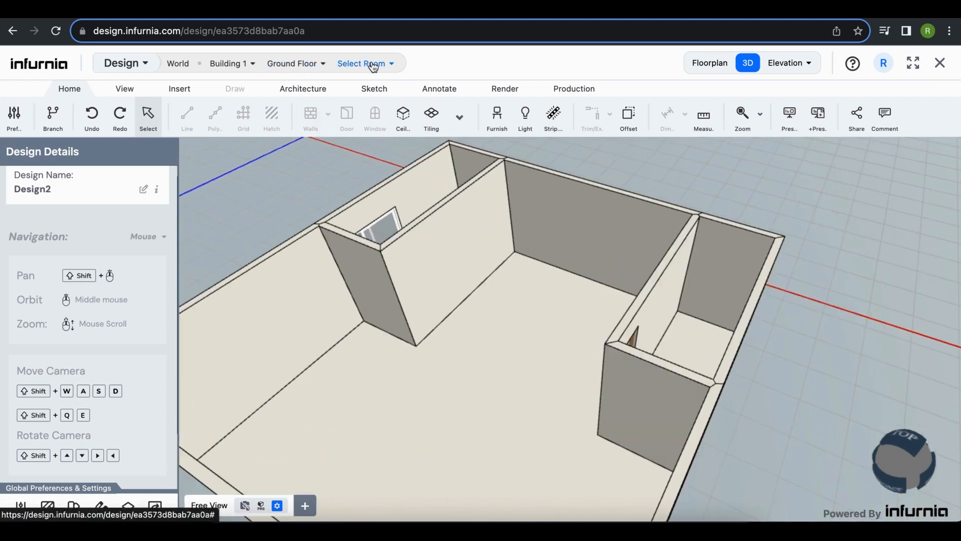
{"action": "left_click", "coordinate": [373, 66]}
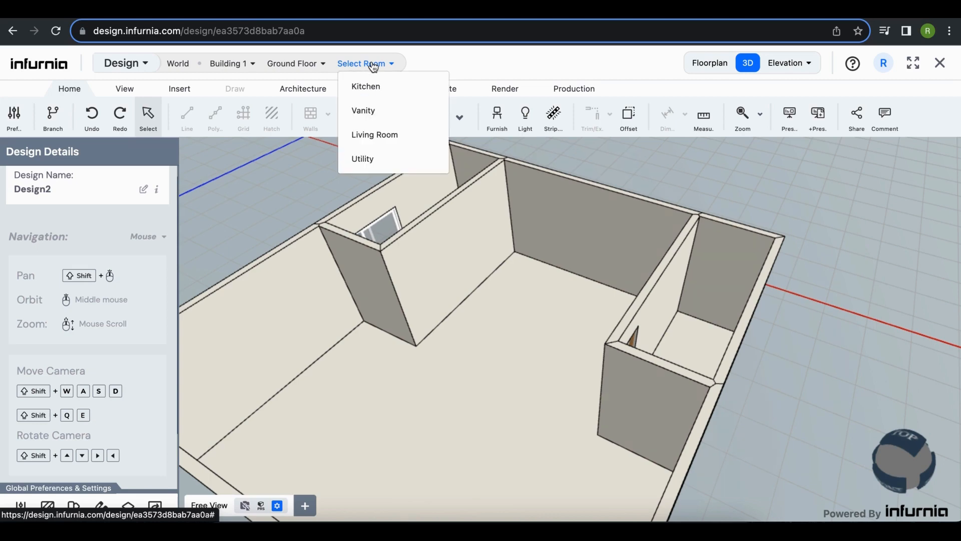
{"action": "left_click", "coordinate": [383, 96]}
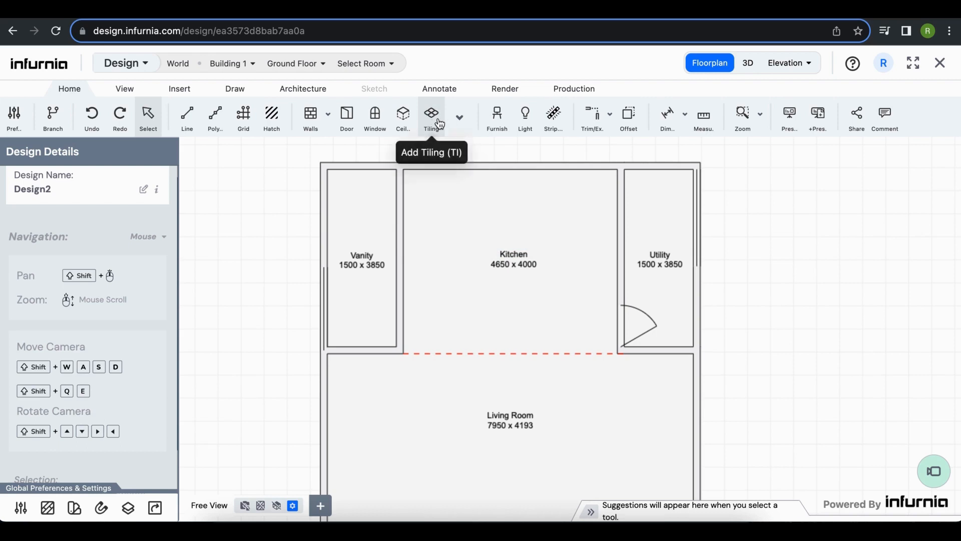
Step: Create a floor tiling zone over the Kitchen by picking its closed area, and apply the tiling sketch
{"action": "left_click", "coordinate": [439, 123]}
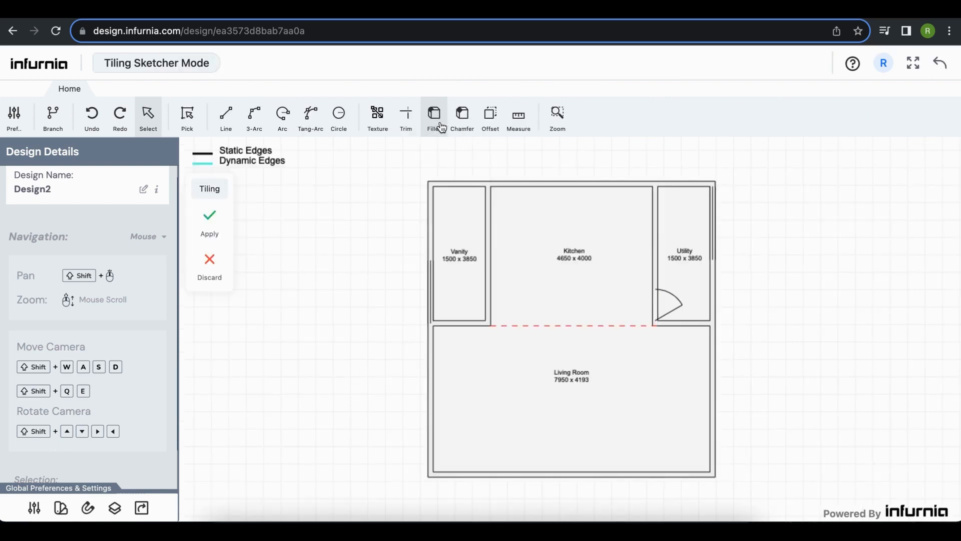
{"action": "left_click", "coordinate": [191, 130]}
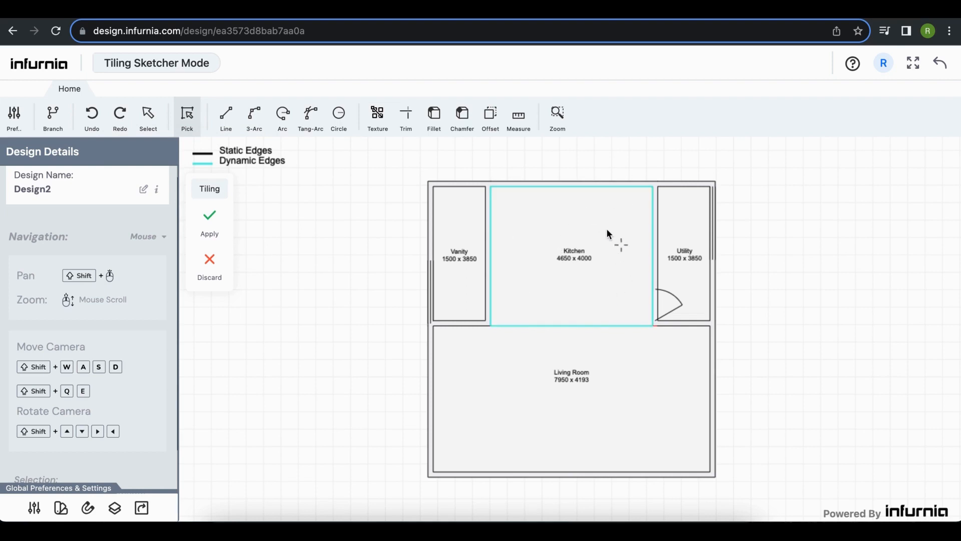
{"action": "left_click", "coordinate": [518, 228]}
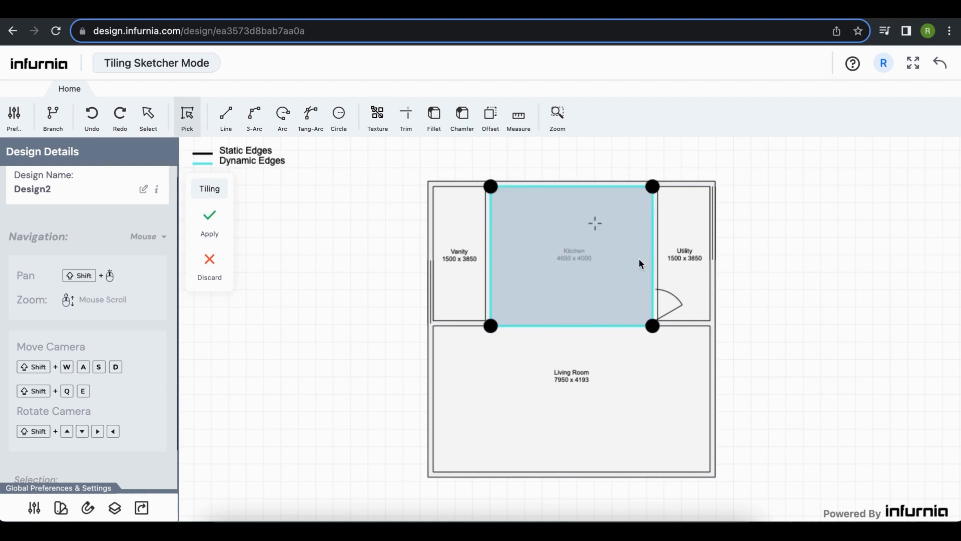
{"action": "left_click", "coordinate": [210, 218]}
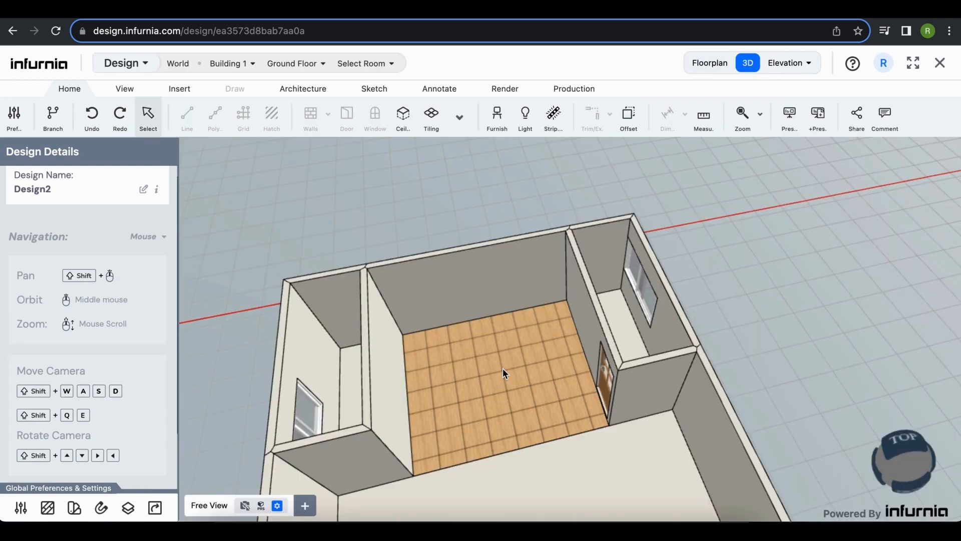
Step: Set the Kitchen floor's tile size to 1200 mm wide by 1200 mm high in its tiling pattern
{"action": "left_click", "coordinate": [503, 369]}
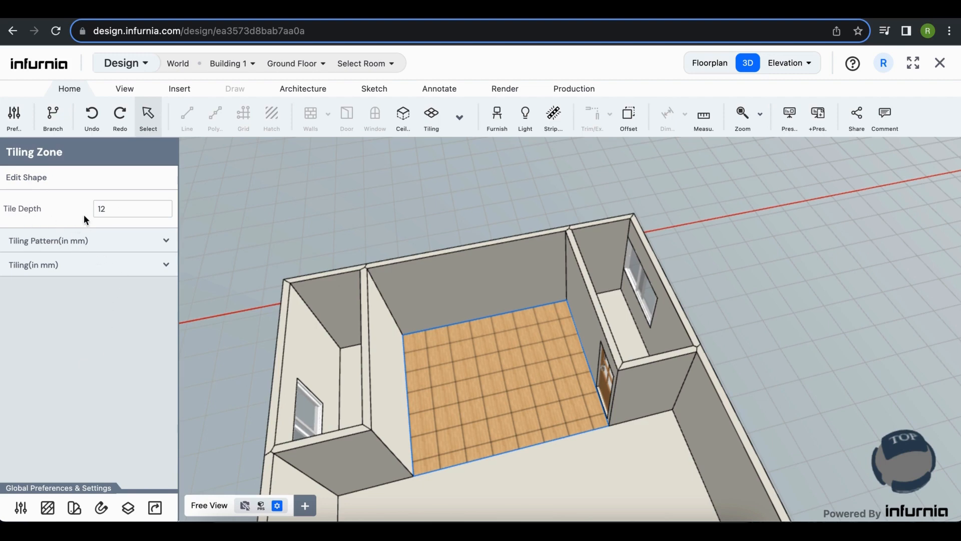
{"action": "left_click", "coordinate": [71, 241]}
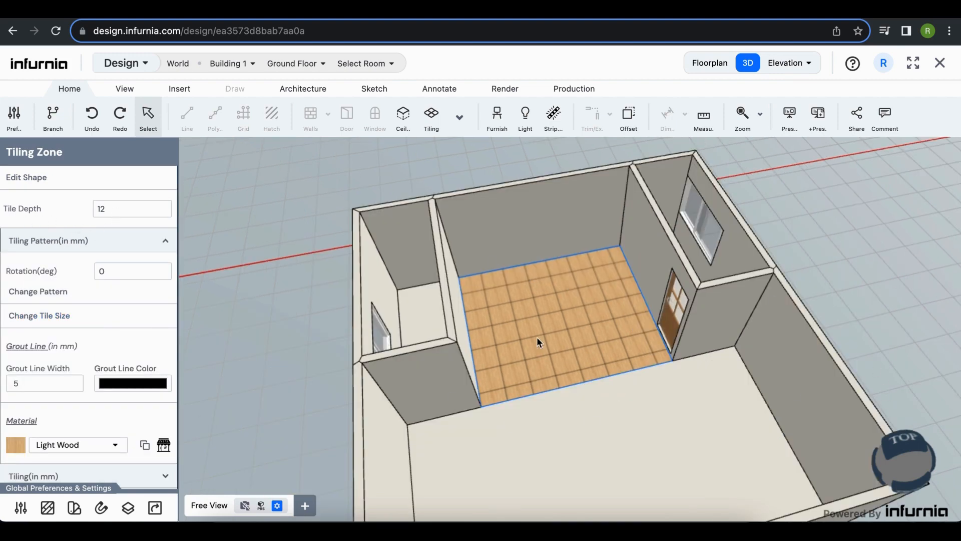
{"action": "left_click", "coordinate": [62, 328]}
{"action": "left_click_drag", "start_coordinate": [345, 391], "coordinate": [228, 395]}
{"action": "type", "text": "1200"}
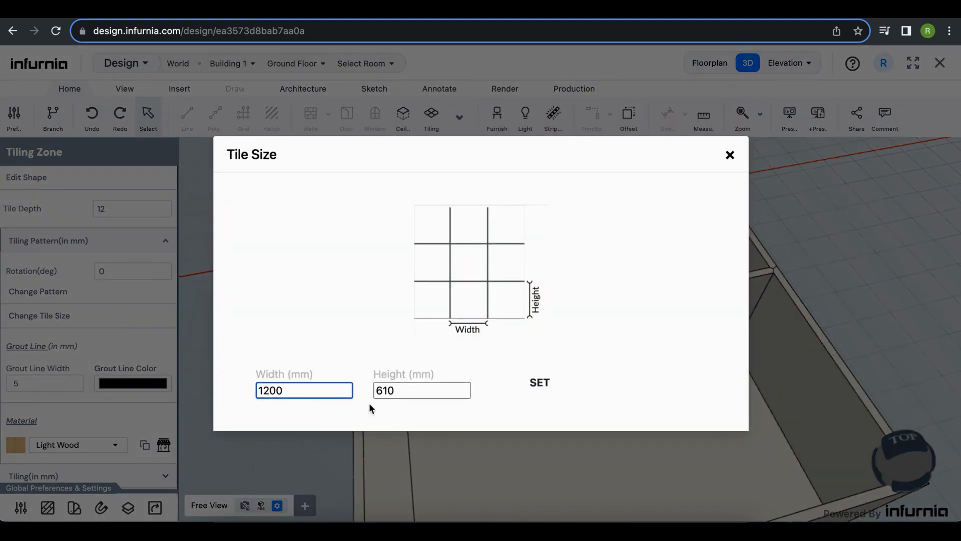
{"action": "left_click_drag", "start_coordinate": [402, 390], "coordinate": [362, 396]}
{"action": "type", "text": "1200"}
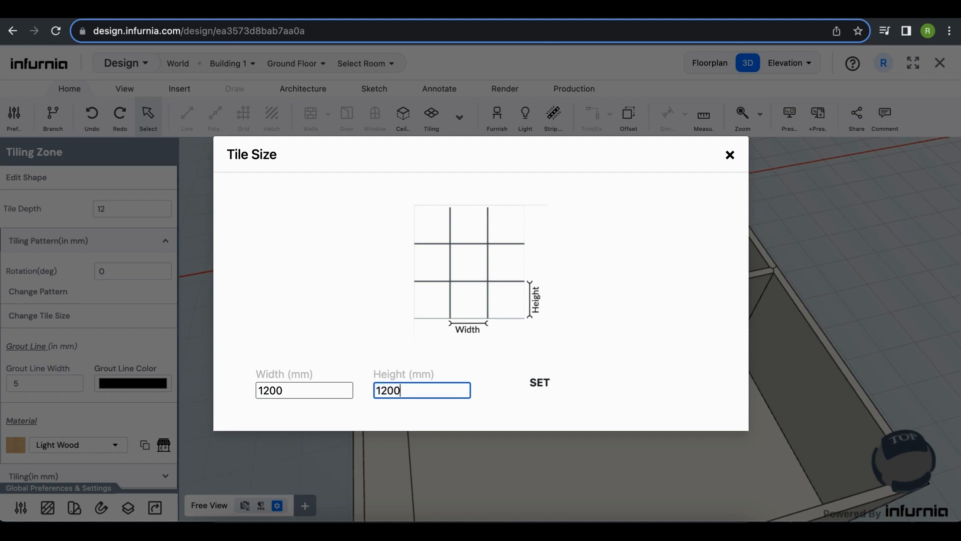
{"action": "left_click", "coordinate": [531, 392]}
Step: Change the Kitchen tiling material to Aurum White from the Vitrified DCH floor tiles in the catalogue
{"action": "scroll", "coordinate": [70, 403], "scroll_direction": "down", "scroll_amount": 1}
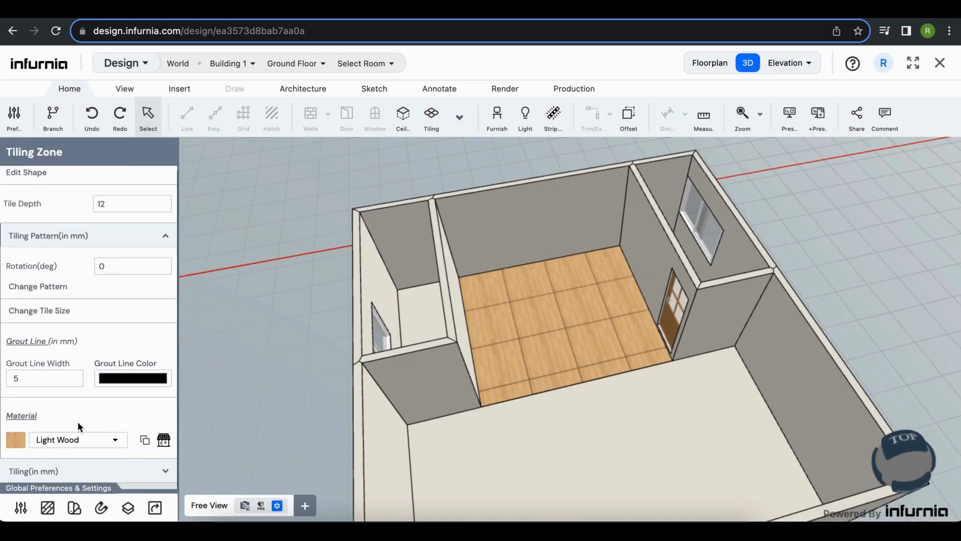
{"action": "left_click", "coordinate": [164, 441]}
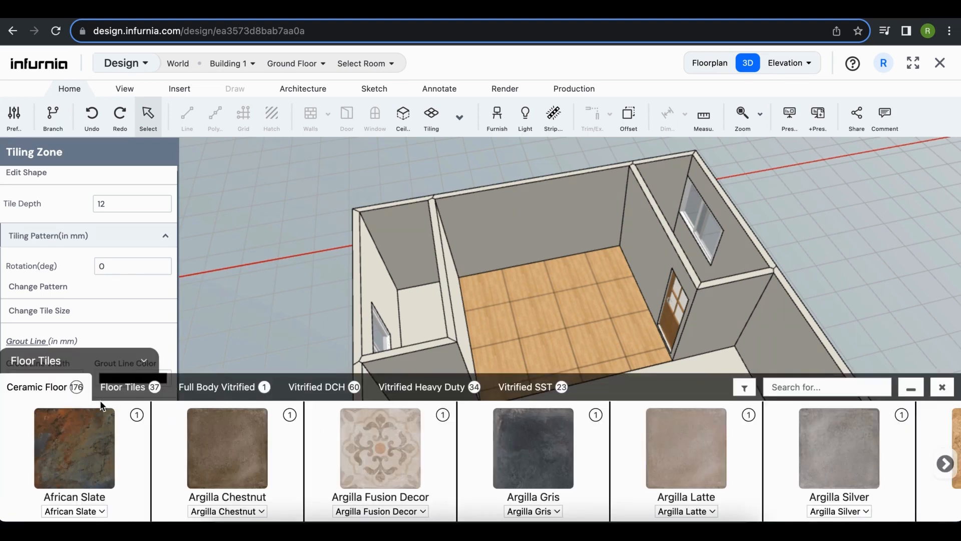
{"action": "left_click", "coordinate": [324, 387]}
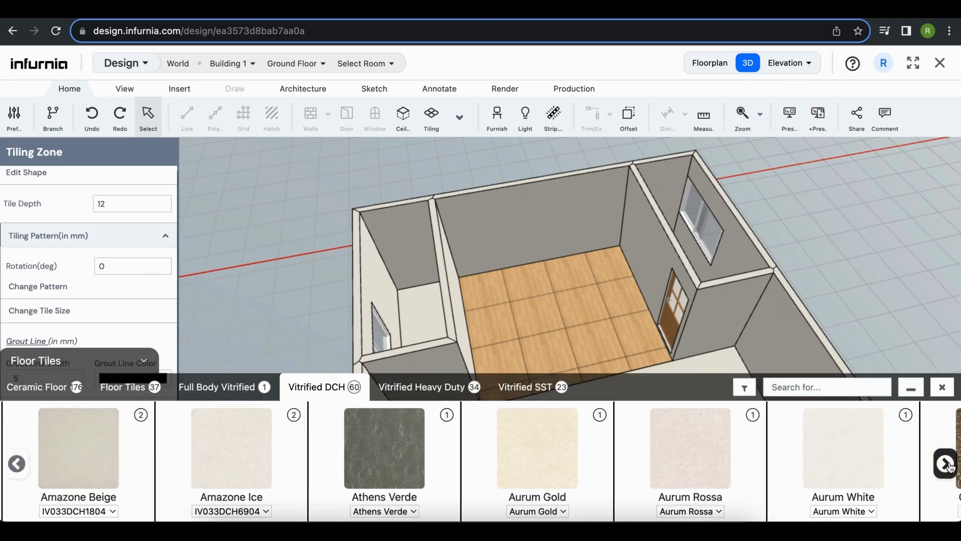
{"action": "scroll", "coordinate": [726, 463], "scroll_direction": "right", "scroll_amount": 1}
{"action": "left_click", "coordinate": [722, 466]}
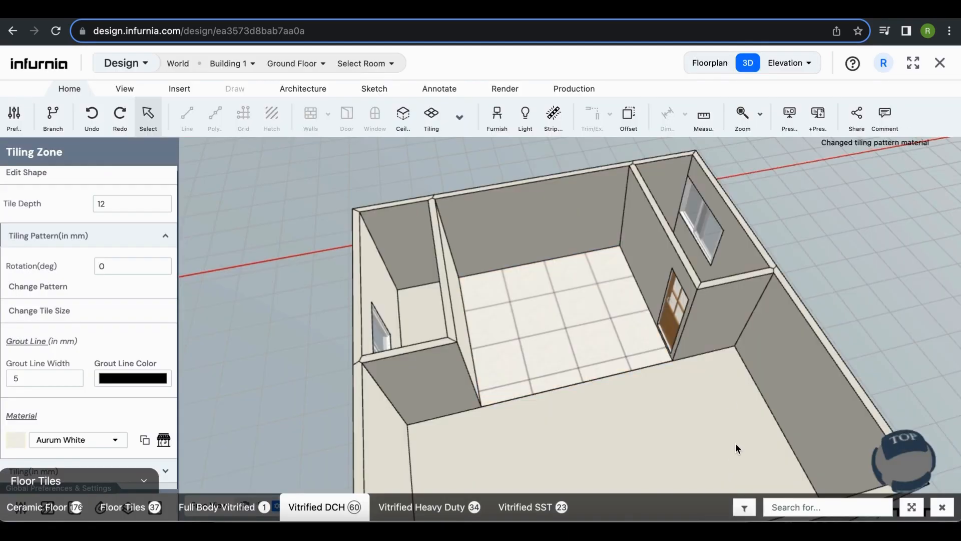
Step: Place cuboidal columns at the outer corners of the Vanity and Utility rooms on the floorplan, and check them in 3D
{"action": "left_click", "coordinate": [710, 62]}
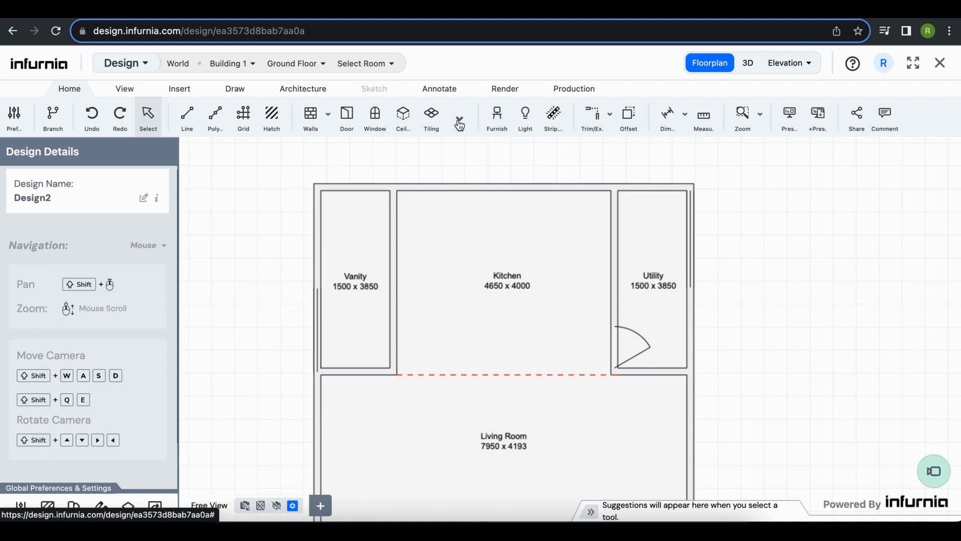
{"action": "left_click", "coordinate": [305, 90]}
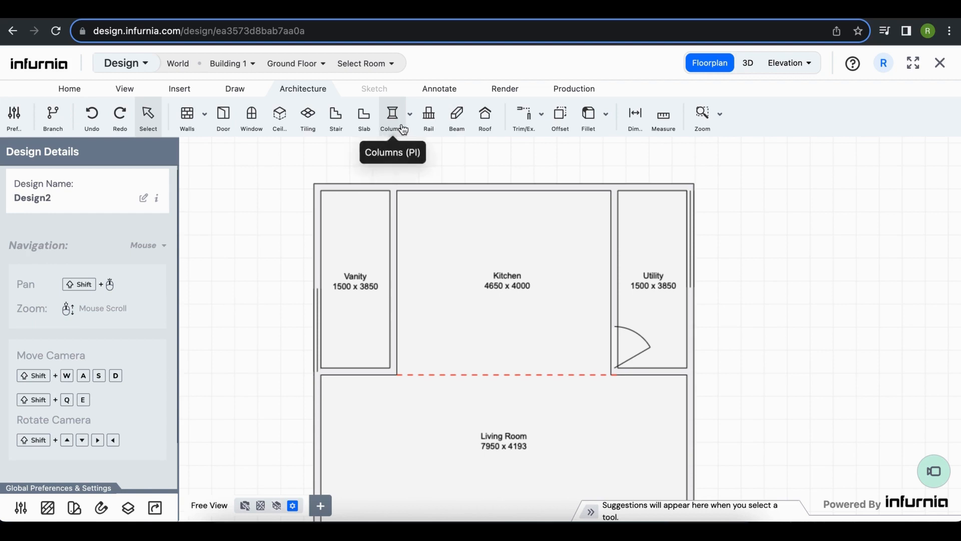
{"action": "left_click", "coordinate": [410, 115]}
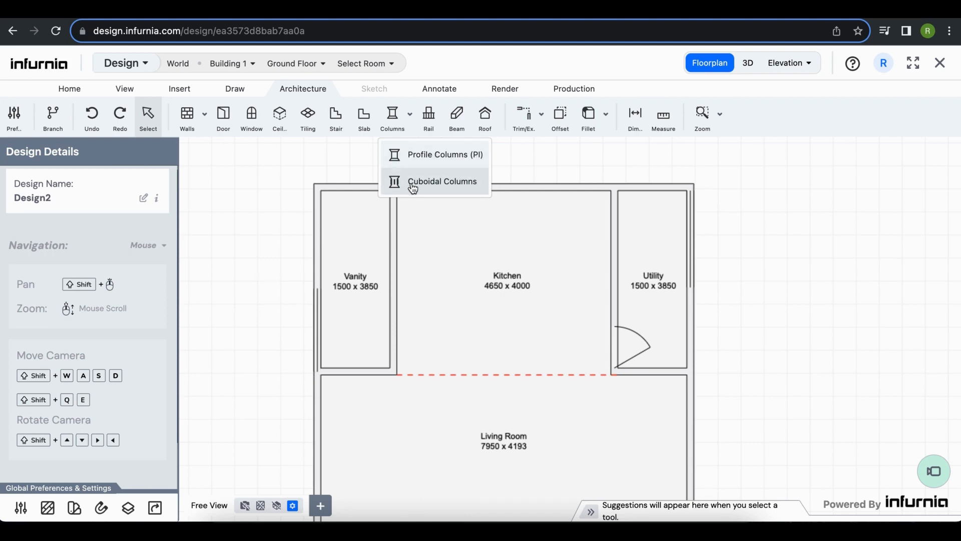
{"action": "left_click", "coordinate": [454, 184]}
{"action": "scroll", "coordinate": [395, 196], "scroll_direction": "up", "scroll_amount": 2}
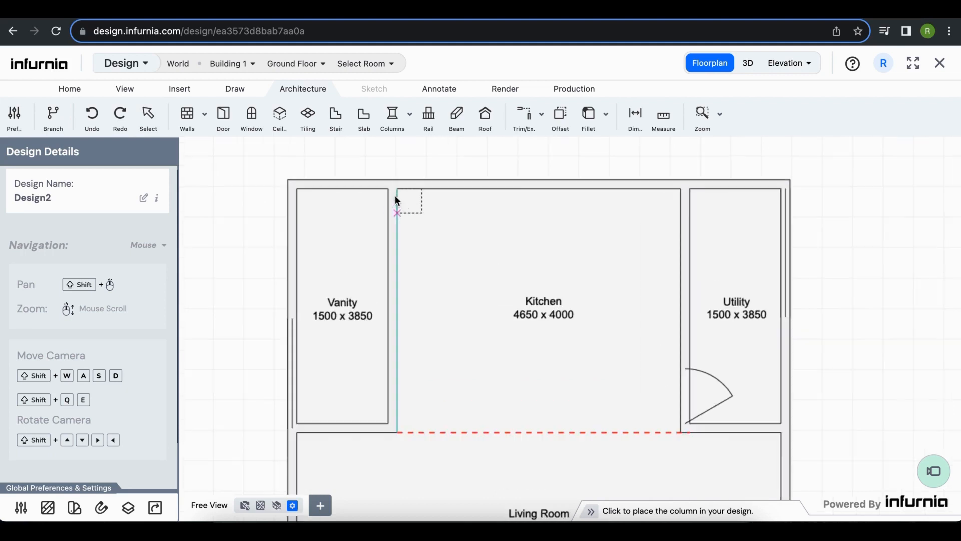
{"action": "scroll", "coordinate": [395, 196], "scroll_direction": "up", "scroll_amount": 1}
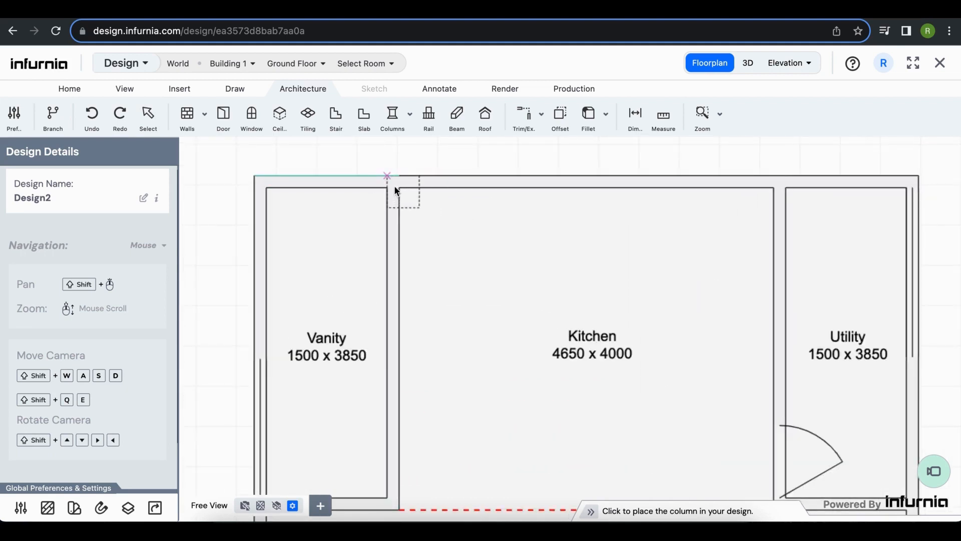
{"action": "left_click", "coordinate": [275, 198]}
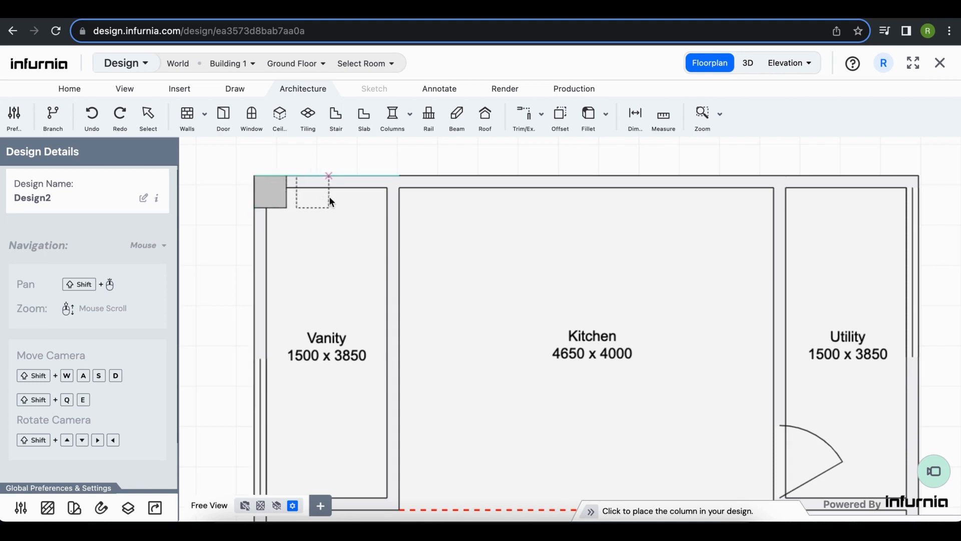
{"action": "left_click", "coordinate": [903, 189]}
{"action": "scroll", "coordinate": [611, 260], "scroll_direction": "down", "scroll_amount": 5}
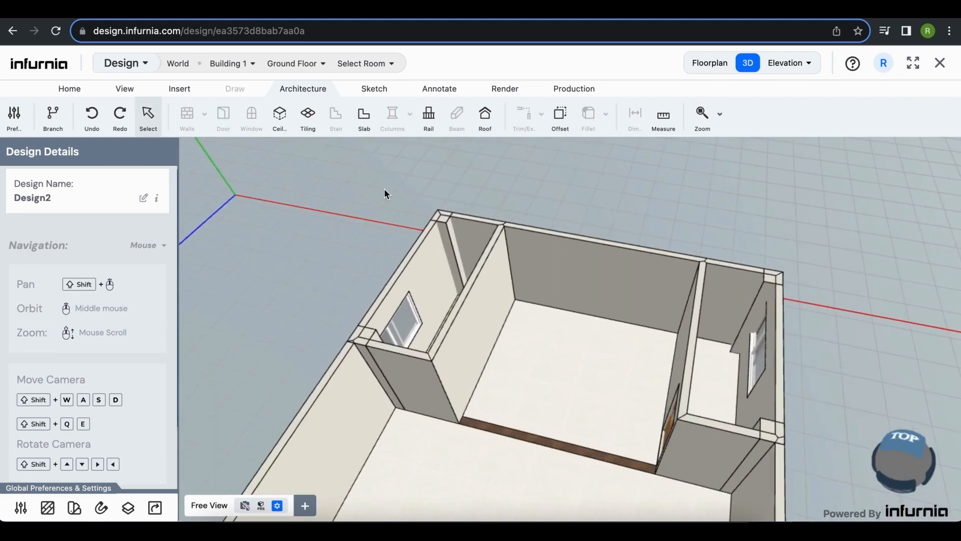
{"action": "scroll", "coordinate": [476, 281], "scroll_direction": "up", "scroll_amount": 4}
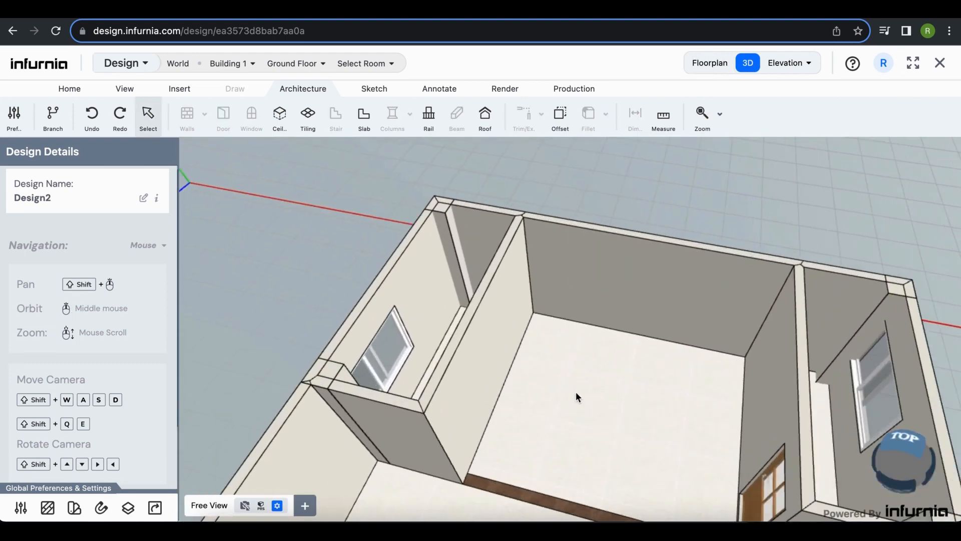
{"action": "middle_click_drag", "start_coordinate": [576, 397], "coordinate": [441, 353]}
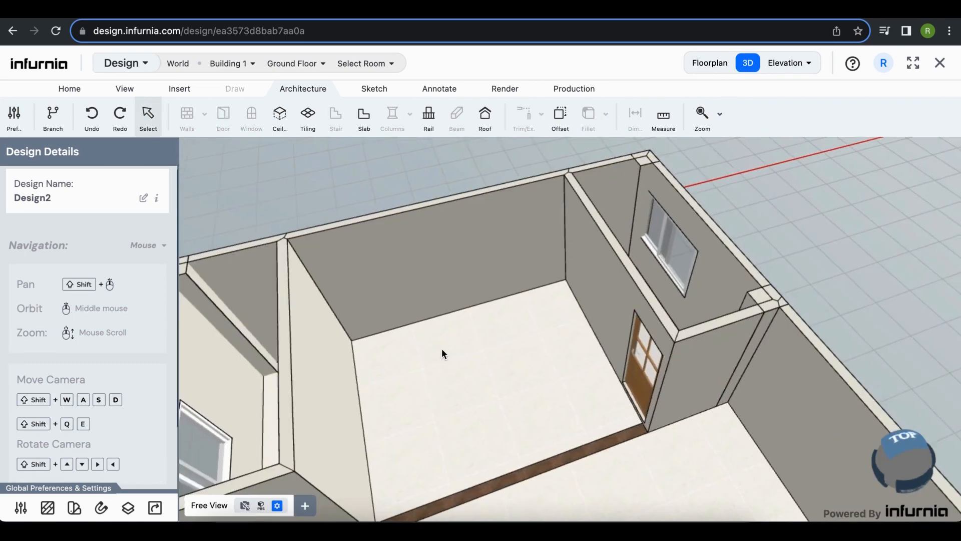
Step: Place a beam along the Vanity's upper wall, starting at the corner column, and select it in 3D to check its properties
{"action": "left_click", "coordinate": [710, 62]}
{"action": "left_click", "coordinate": [458, 129]}
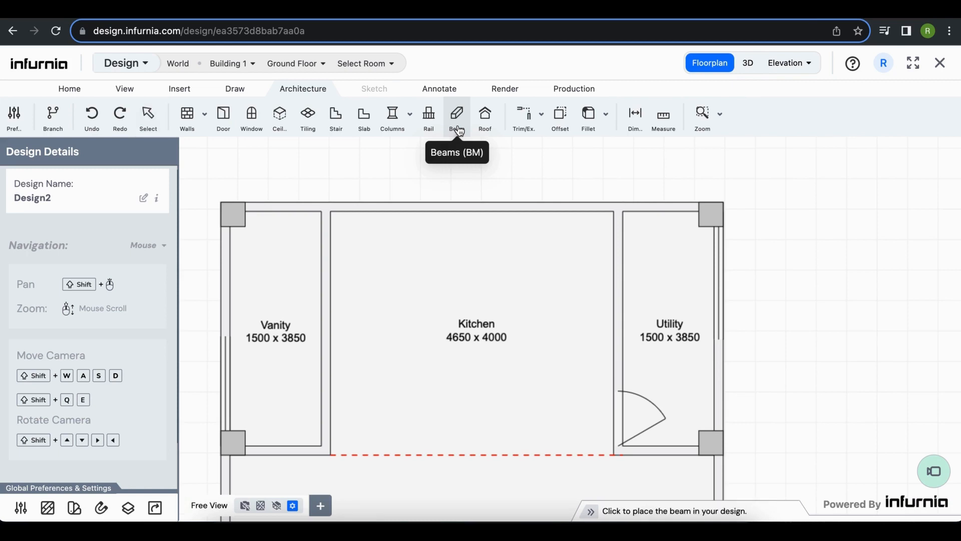
{"action": "left_click", "coordinate": [293, 209]}
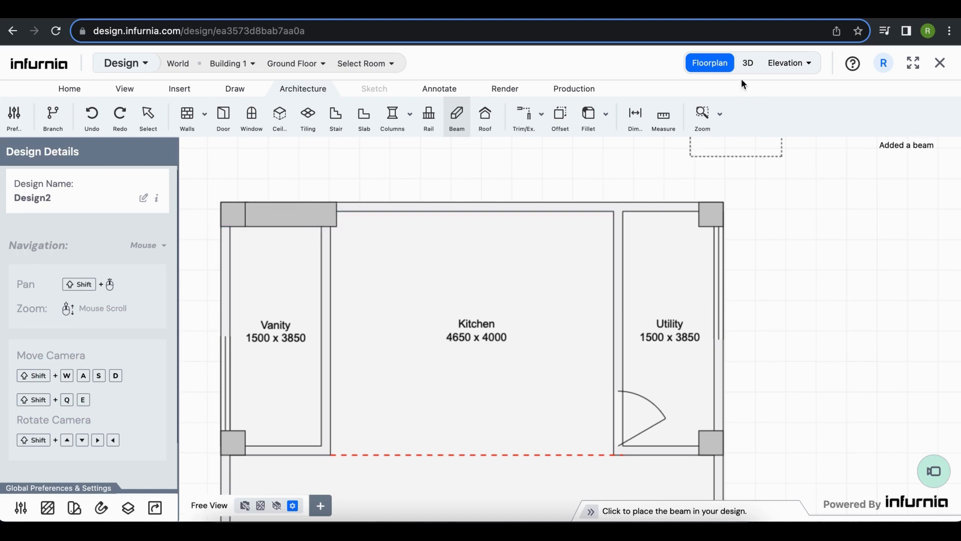
{"action": "left_click", "coordinate": [748, 64]}
{"action": "middle_click_drag", "start_coordinate": [431, 276], "coordinate": [685, 256], "text": "shift"}
{"action": "scroll", "coordinate": [506, 215], "scroll_direction": "up", "scroll_amount": 3}
{"action": "left_click", "coordinate": [534, 221]}
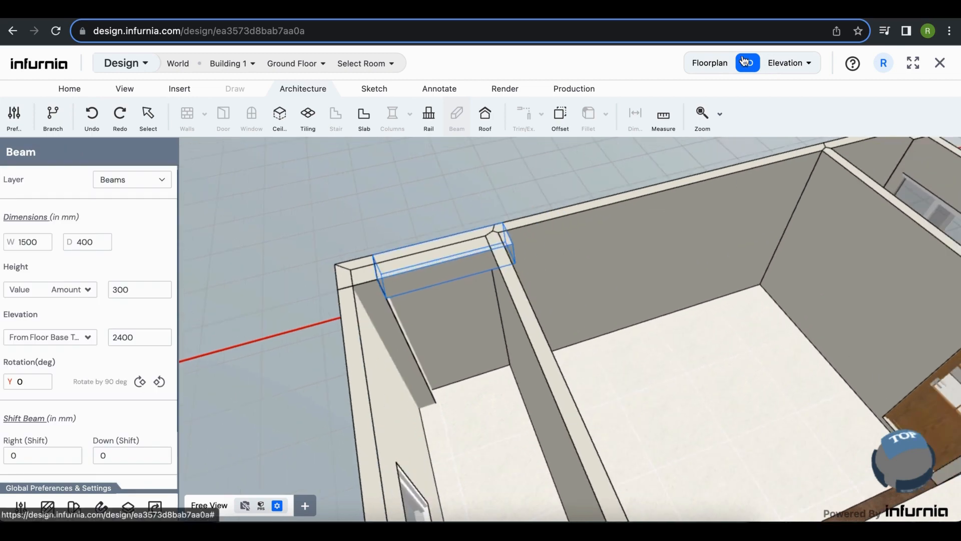
Step: Stretch the beam along the Kitchen's upper wall on the floorplan until it meets the Utility's corner column
{"action": "left_click", "coordinate": [710, 63]}
{"action": "scroll", "coordinate": [279, 231], "scroll_direction": "up", "scroll_amount": 1}
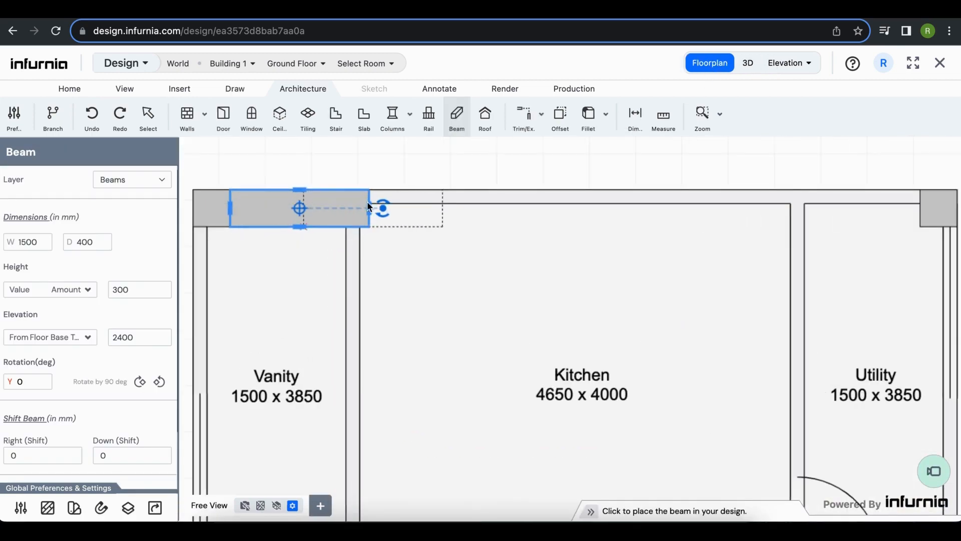
{"action": "key", "text": "Escape"}
{"action": "left_click", "coordinate": [331, 214]}
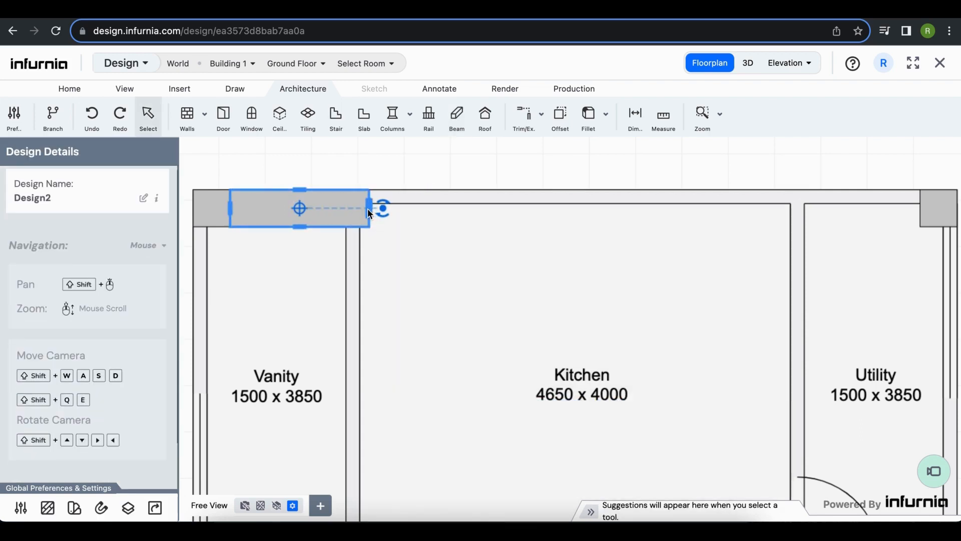
{"action": "left_click_drag", "start_coordinate": [368, 209], "coordinate": [908, 211]}
{"action": "scroll", "coordinate": [606, 251], "scroll_direction": "down", "scroll_amount": 3}
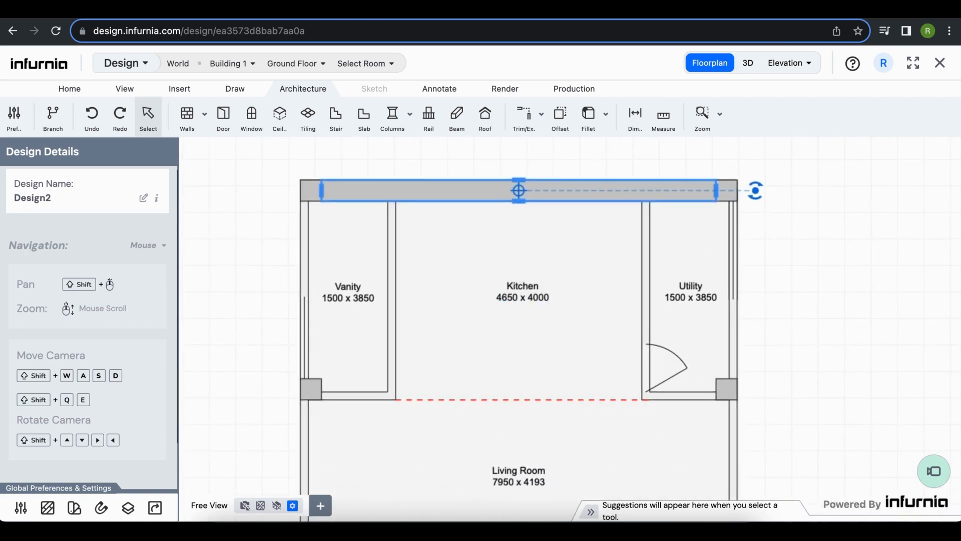
Step: In 3D, select the Kitchen-side section of the Vanity–Kitchen wall and start a new tiling and cutting sketch on it
{"action": "left_click", "coordinate": [748, 63]}
{"action": "middle_click_drag", "start_coordinate": [758, 330], "coordinate": [698, 260]}
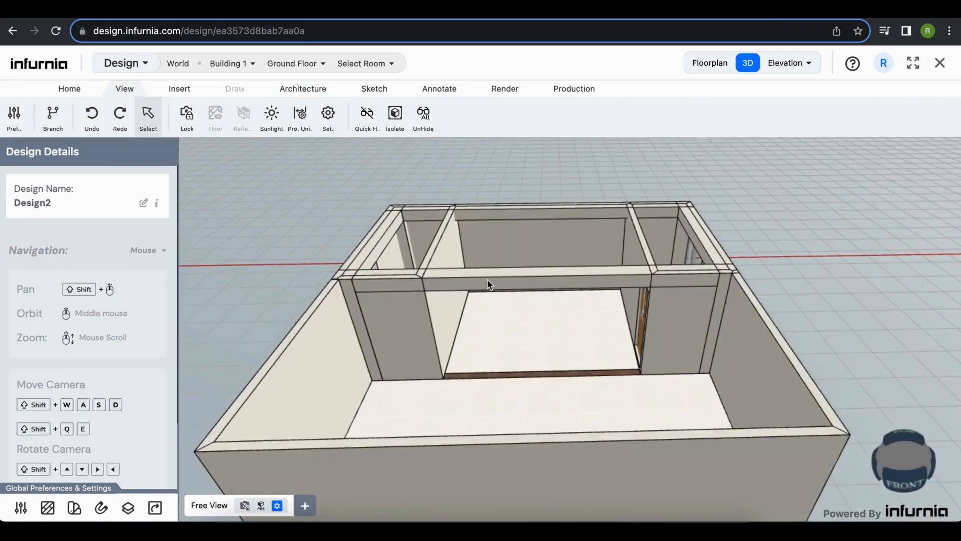
{"action": "scroll", "coordinate": [488, 279], "scroll_direction": "up", "scroll_amount": 3}
{"action": "middle_click_drag", "start_coordinate": [606, 347], "coordinate": [625, 344]}
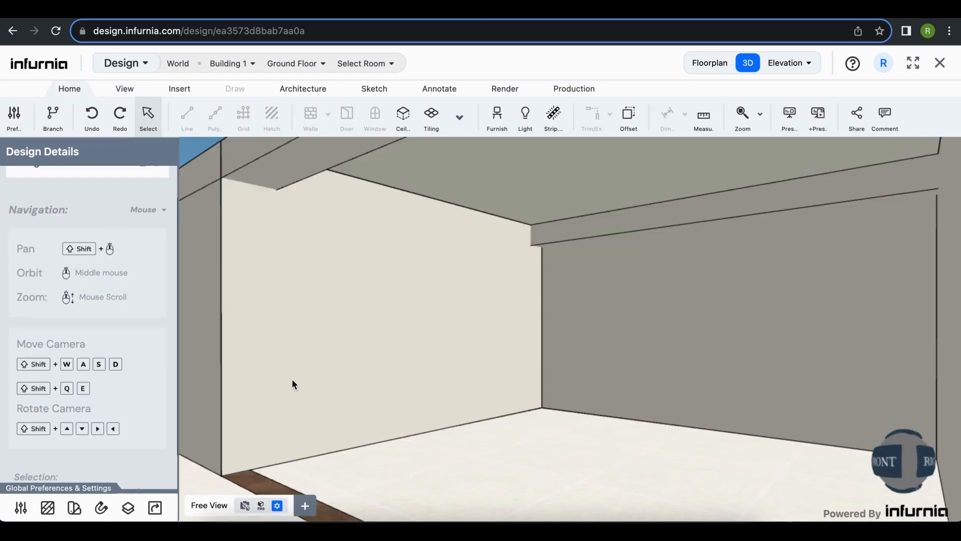
{"action": "left_click", "coordinate": [339, 339]}
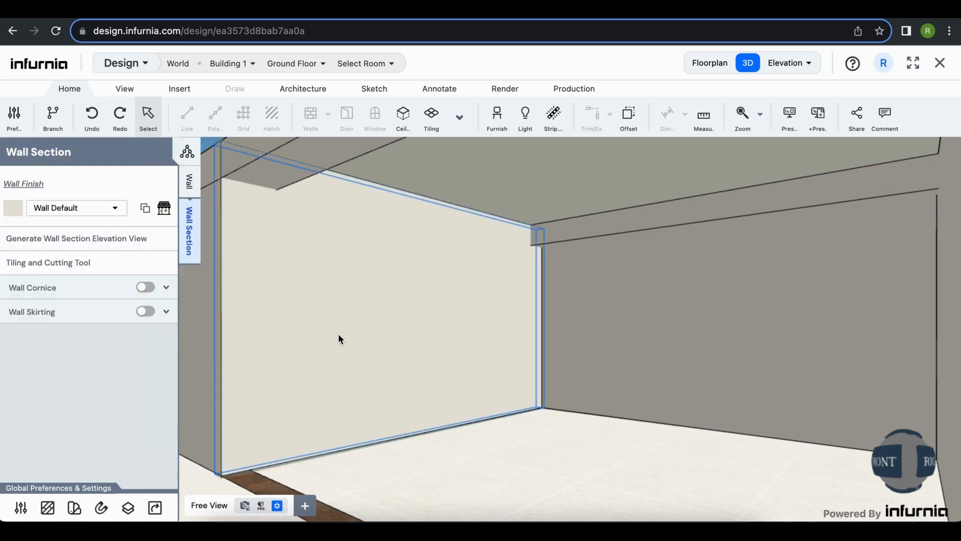
{"action": "left_click", "coordinate": [58, 270]}
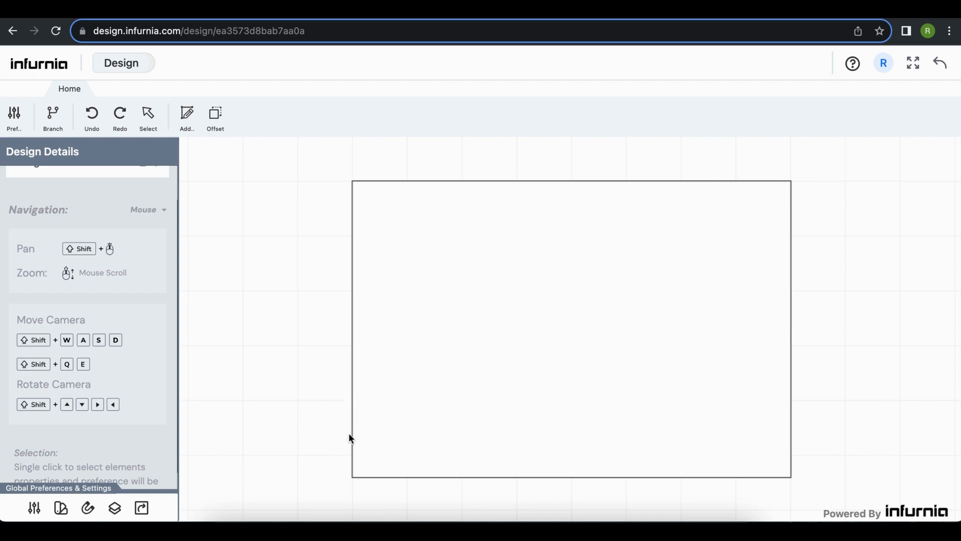
{"action": "left_click", "coordinate": [185, 123]}
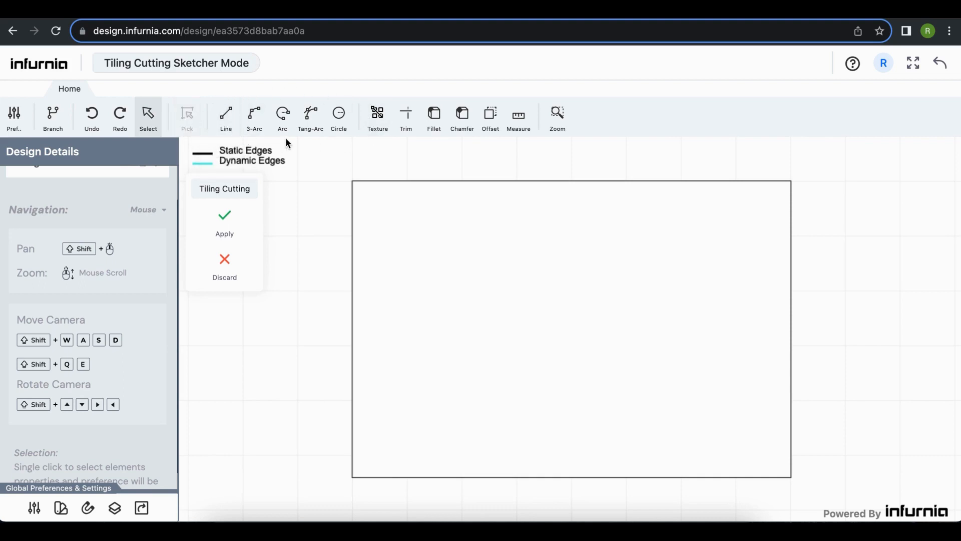
Step: Draw a doorway outline 2100 mm high and 1200 mm wide on the wall's base, offset by a 400 mm line from its lower-left corner
{"action": "left_click", "coordinate": [233, 122]}
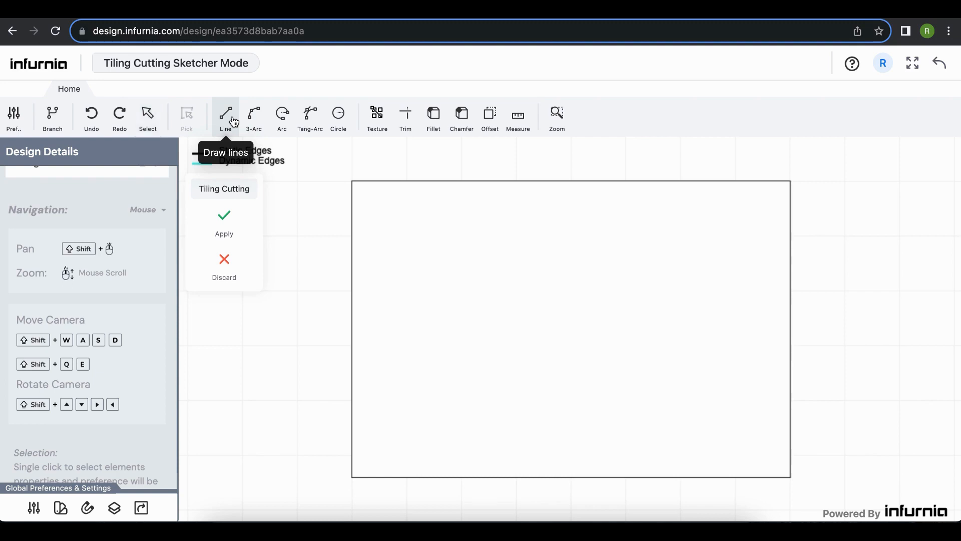
{"action": "left_click", "coordinate": [353, 477]}
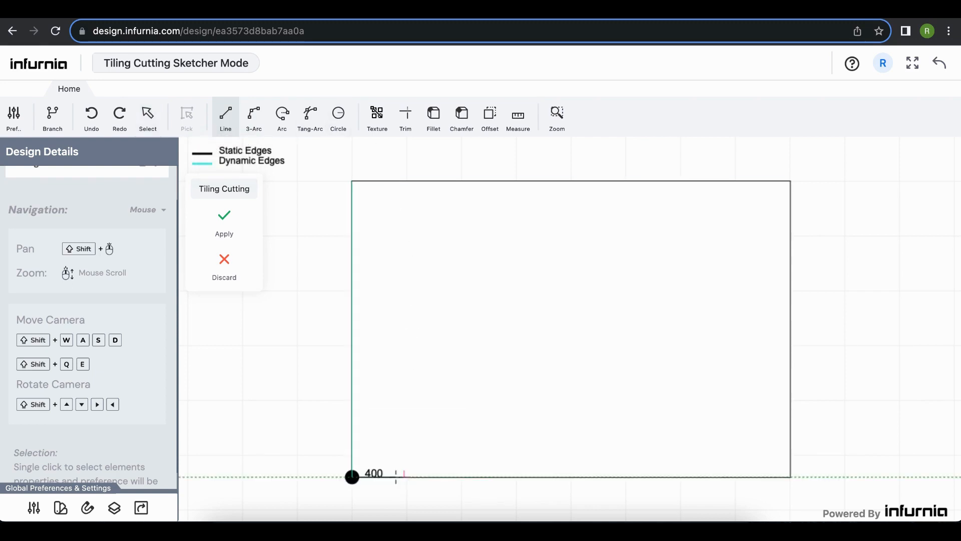
{"action": "left_click", "coordinate": [396, 477]}
{"action": "type", "text": "21"}
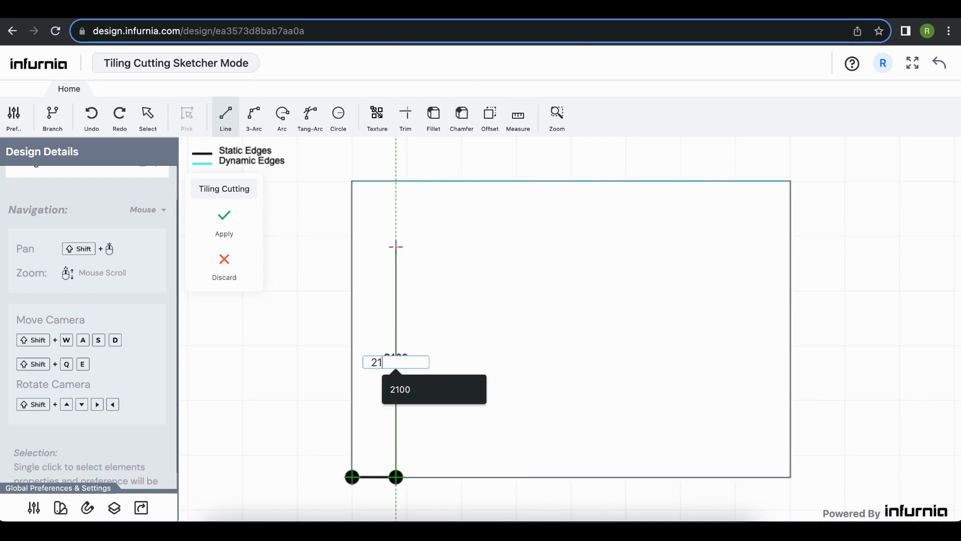
{"action": "type", "text": "00"}
{"action": "key", "text": "Return"}
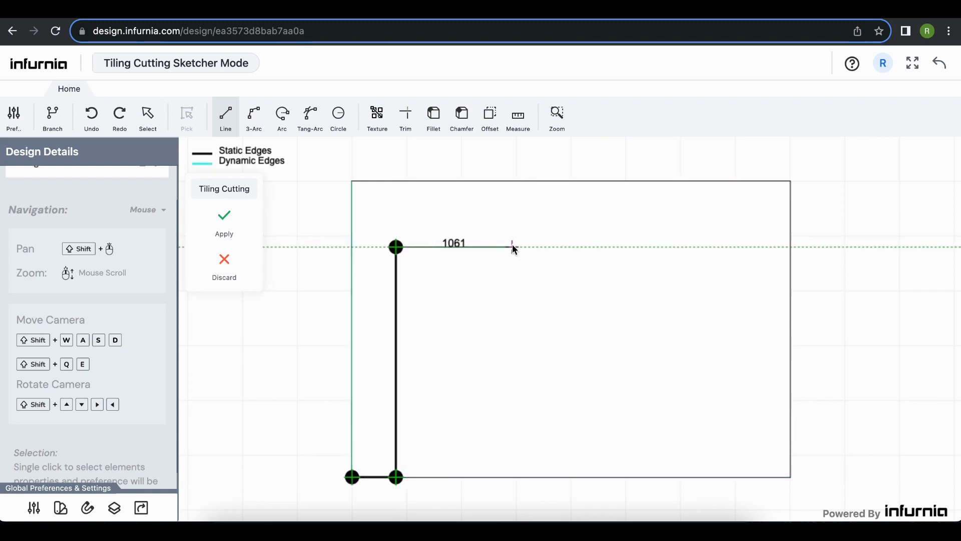
{"action": "type", "text": "1200"}
{"action": "key", "text": "Return"}
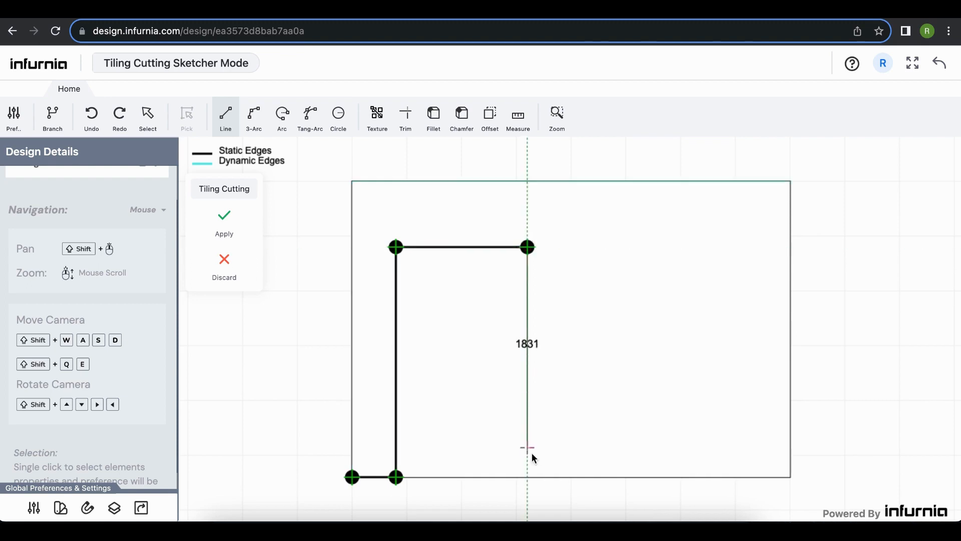
{"action": "left_click", "coordinate": [527, 476]}
Step: Delete the 400 mm offset line beside the doorway outline and apply the sketch to the wall
{"action": "key", "text": "Escape"}
{"action": "left_click", "coordinate": [367, 477]}
{"action": "key", "text": "Delete"}
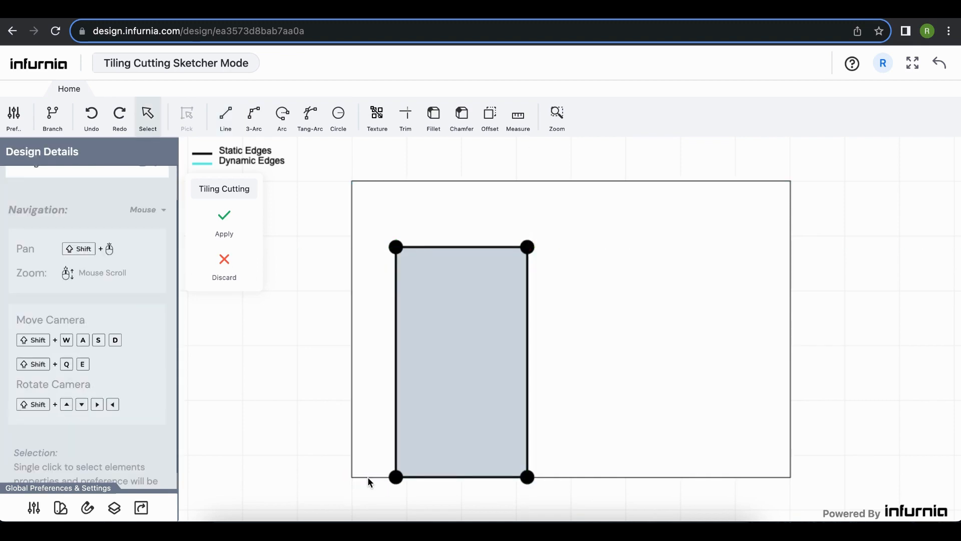
{"action": "left_click", "coordinate": [225, 223]}
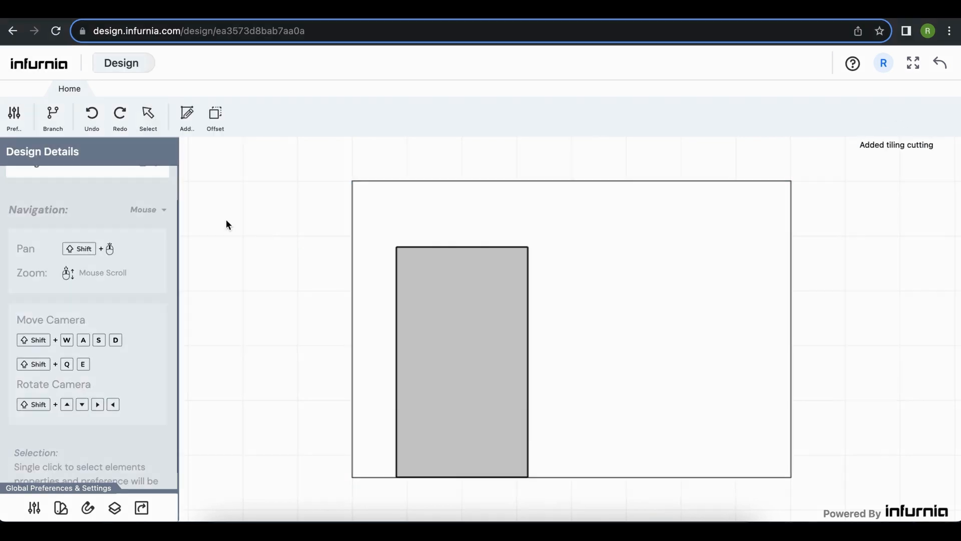
Step: Change the doorway shape's type to Cut with a depth of 150 mm, and return to the 3D view
{"action": "left_click", "coordinate": [462, 306]}
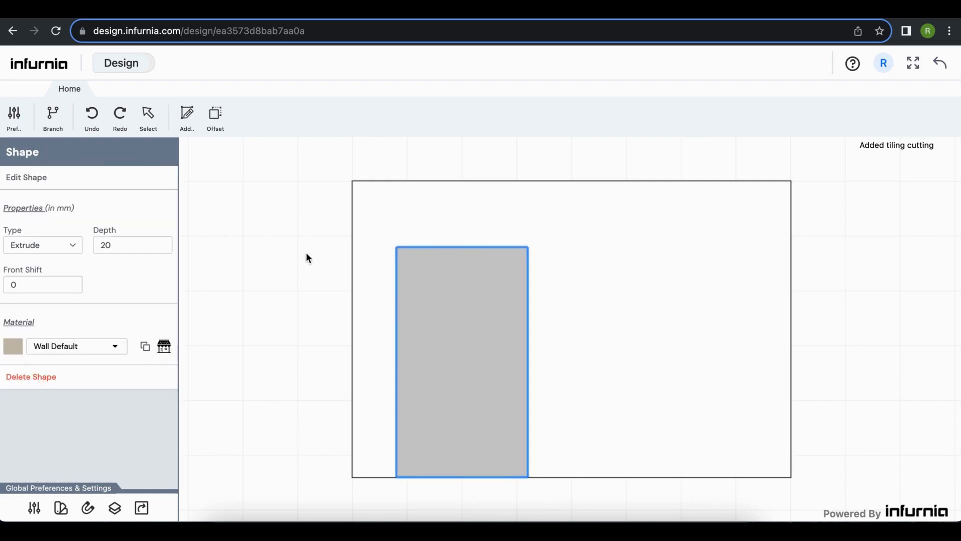
{"action": "left_click", "coordinate": [32, 243]}
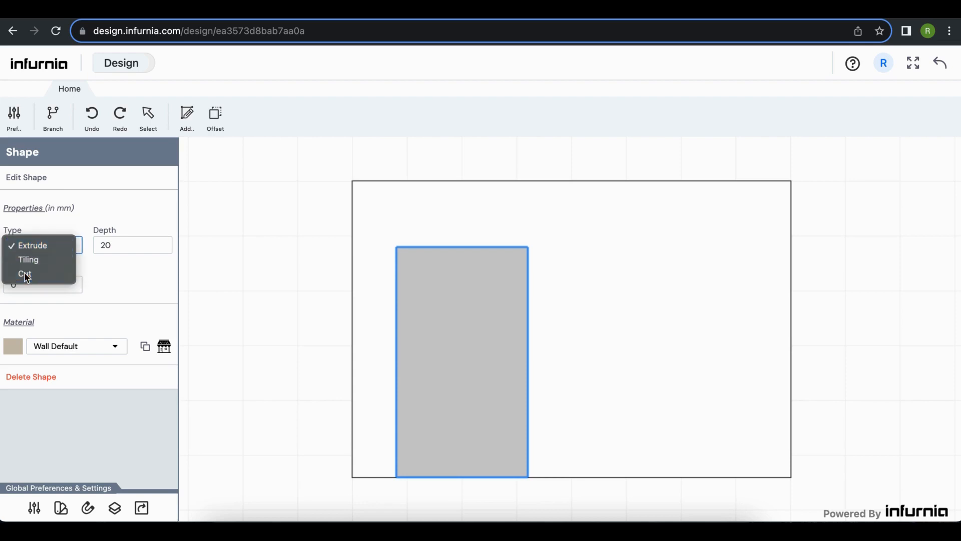
{"action": "left_click", "coordinate": [25, 275]}
{"action": "left_click", "coordinate": [107, 247]}
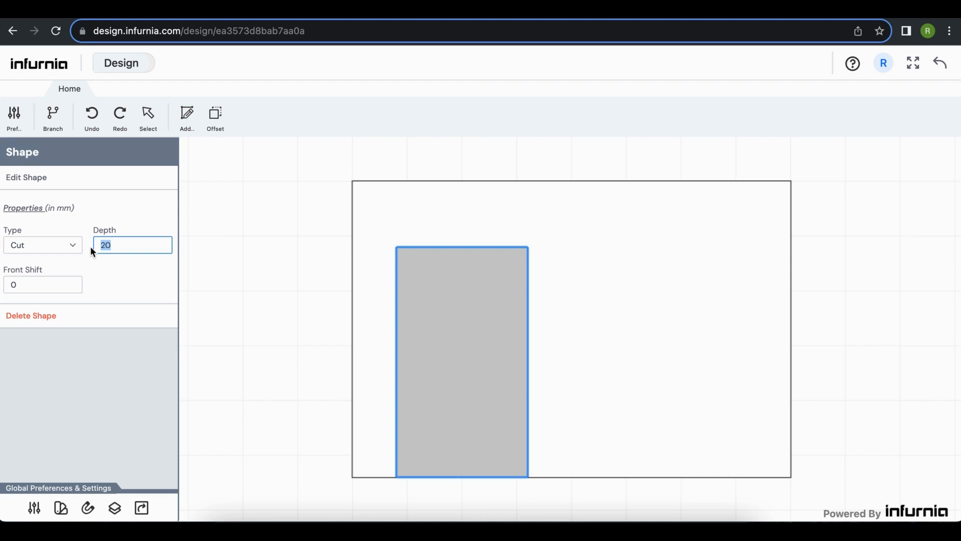
{"action": "type", "text": "150"}
{"action": "left_click", "coordinate": [114, 294]}
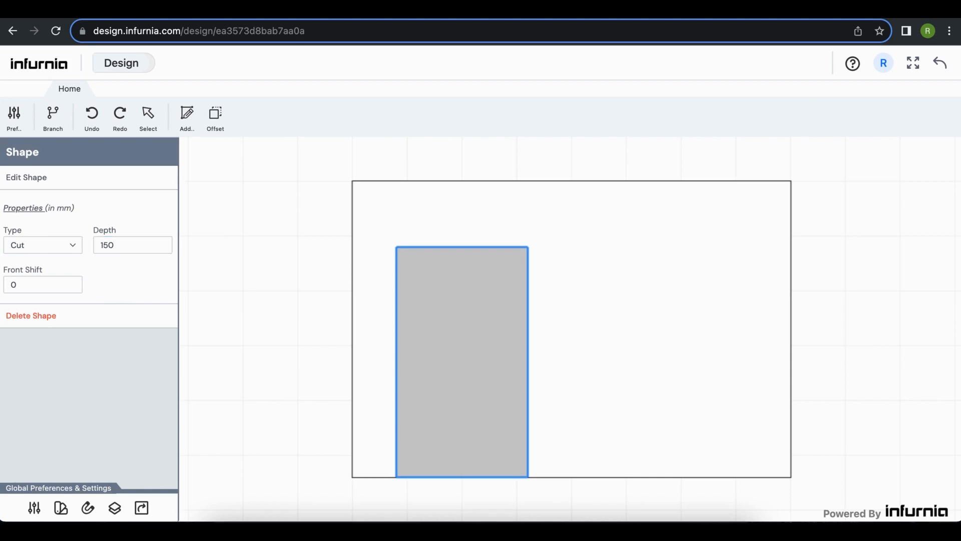
{"action": "left_click", "coordinate": [941, 64]}
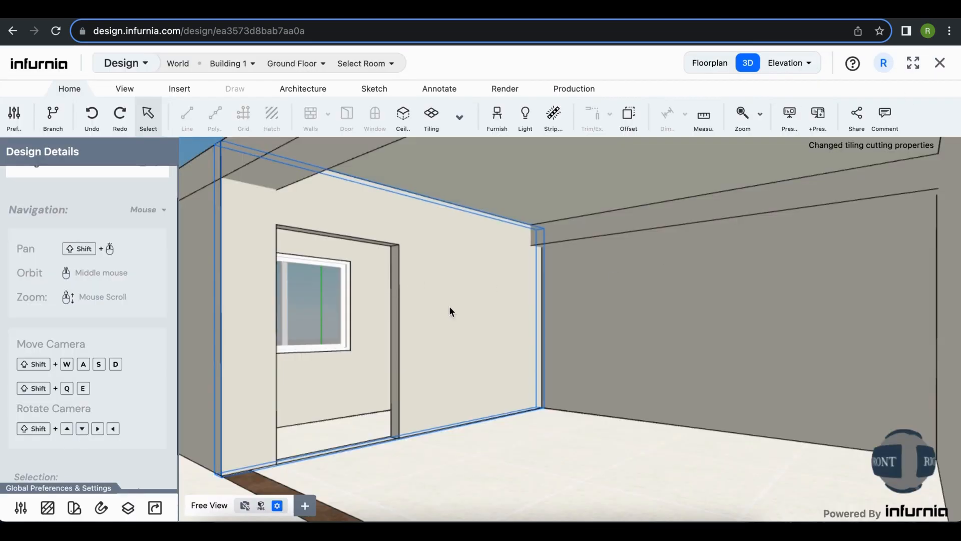
Step: Reopen the wall section's tiling and cutting tool and open the doorway cut's shape for editing
{"action": "middle_click_drag", "start_coordinate": [475, 359], "coordinate": [415, 320]}
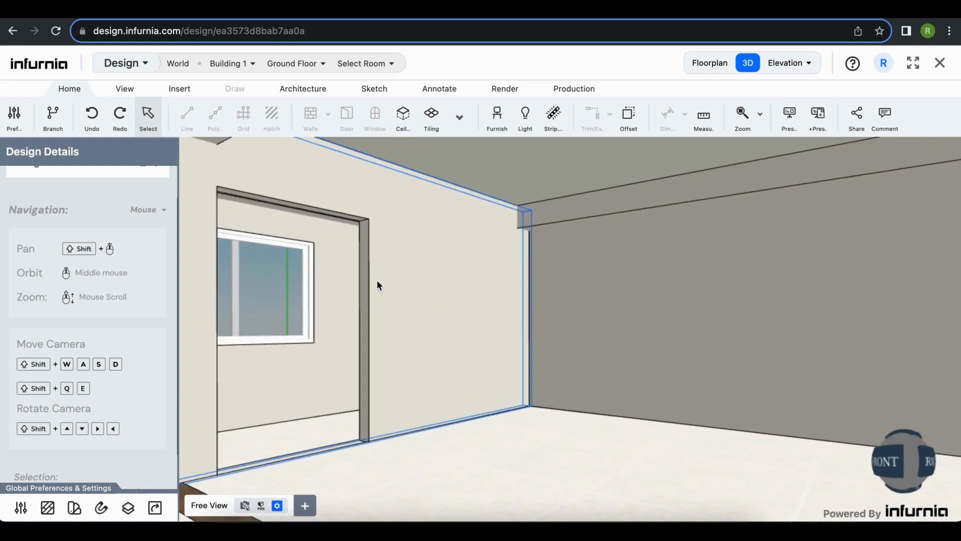
{"action": "left_click", "coordinate": [460, 307]}
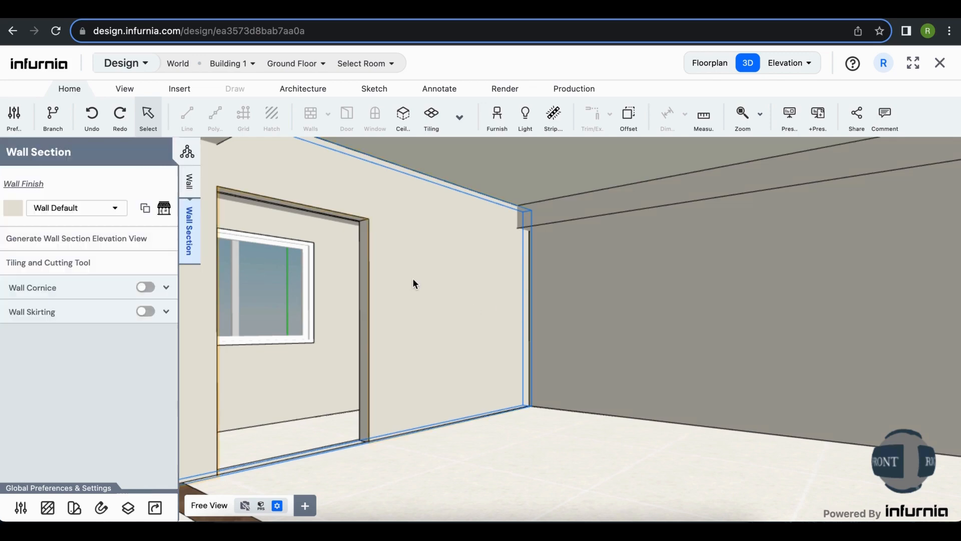
{"action": "left_click", "coordinate": [62, 275]}
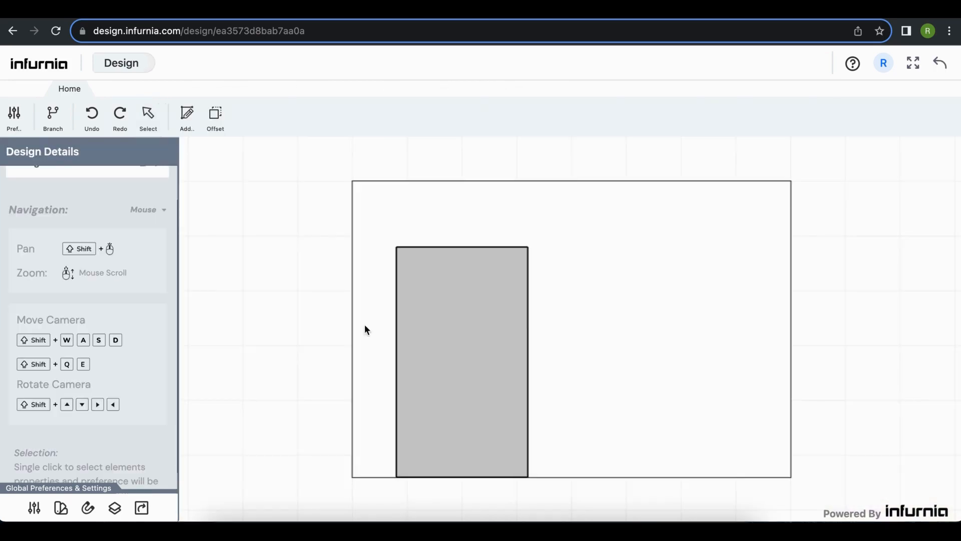
{"action": "left_click", "coordinate": [476, 368]}
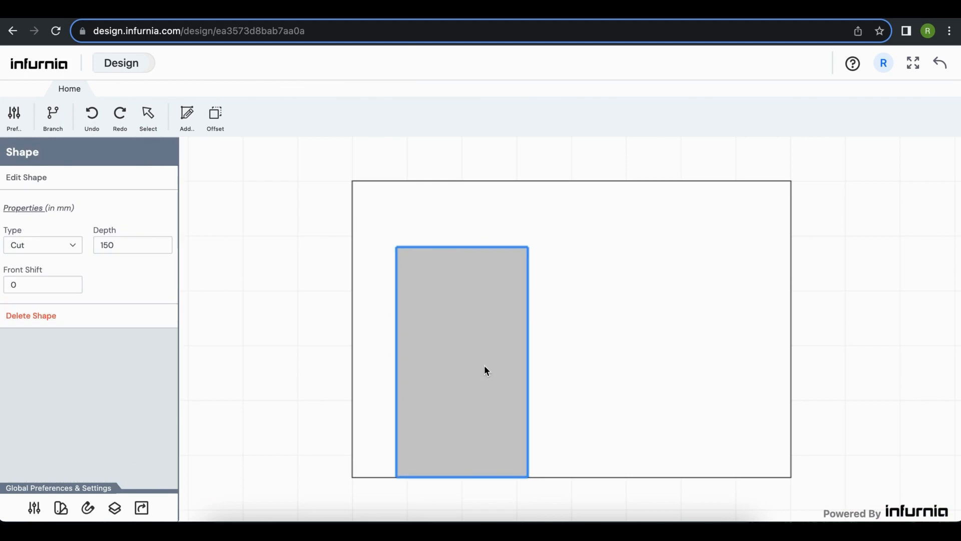
{"action": "left_click", "coordinate": [84, 178]}
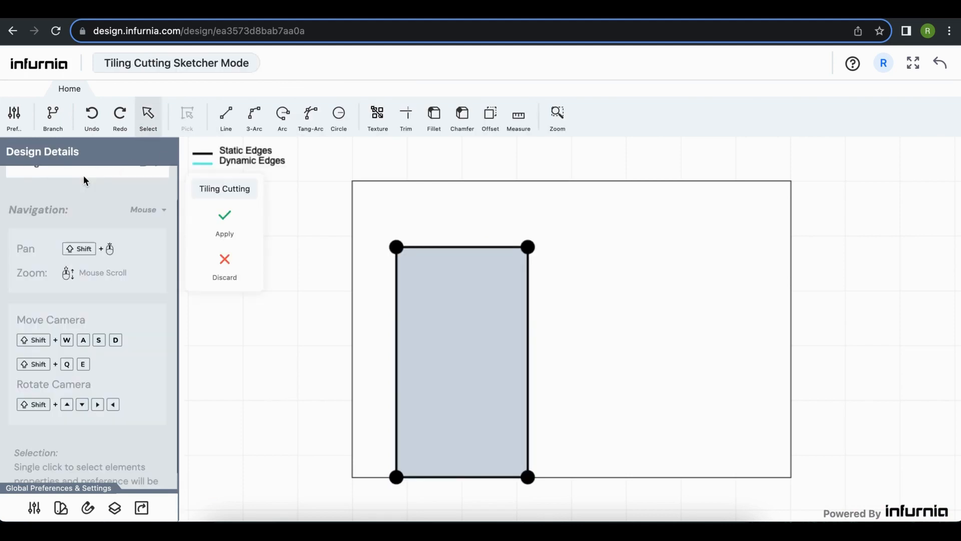
Step: Fillet the doorway outline's upper-right corner with an edge length reduction of 900 mm
{"action": "left_click", "coordinate": [434, 132]}
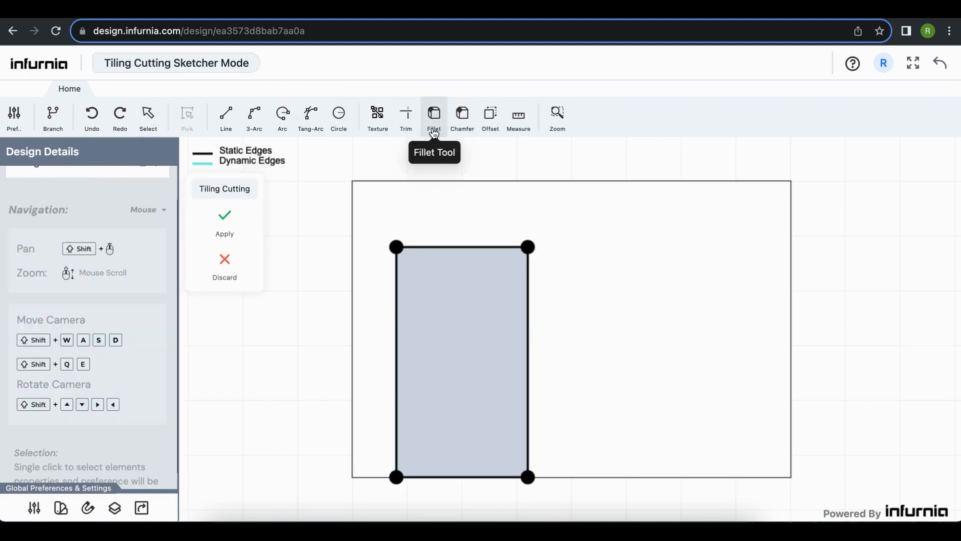
{"action": "left_click", "coordinate": [472, 247]}
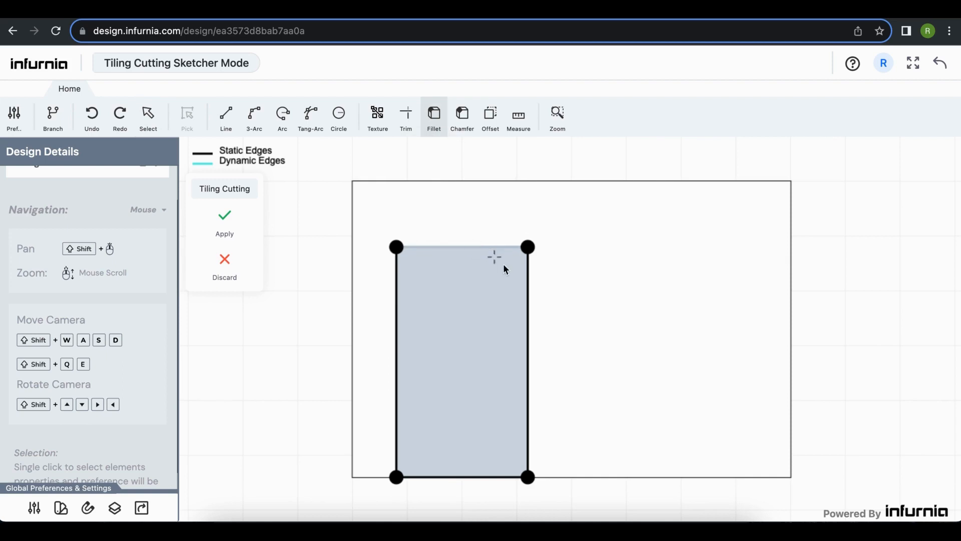
{"action": "left_click", "coordinate": [527, 308]}
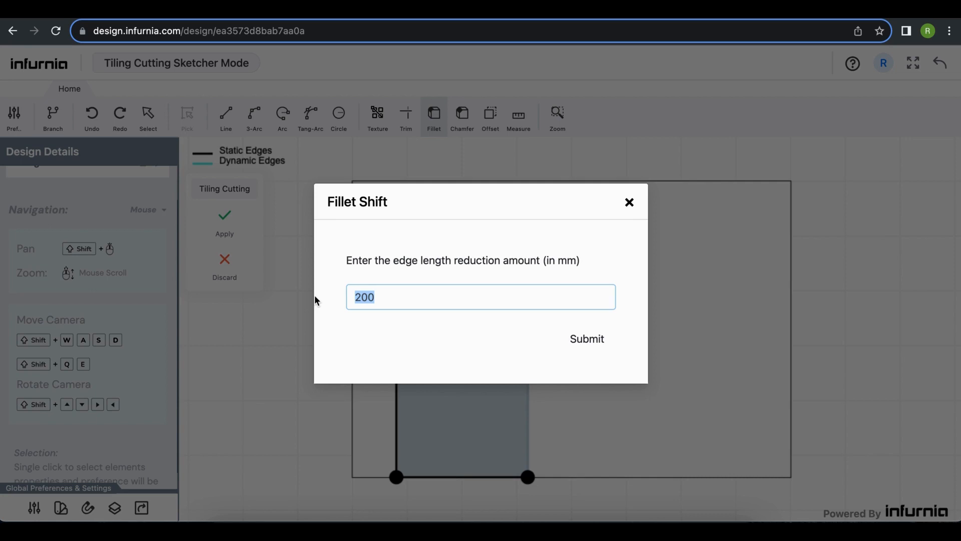
{"action": "type", "text": "900"}
{"action": "left_click", "coordinate": [587, 339]}
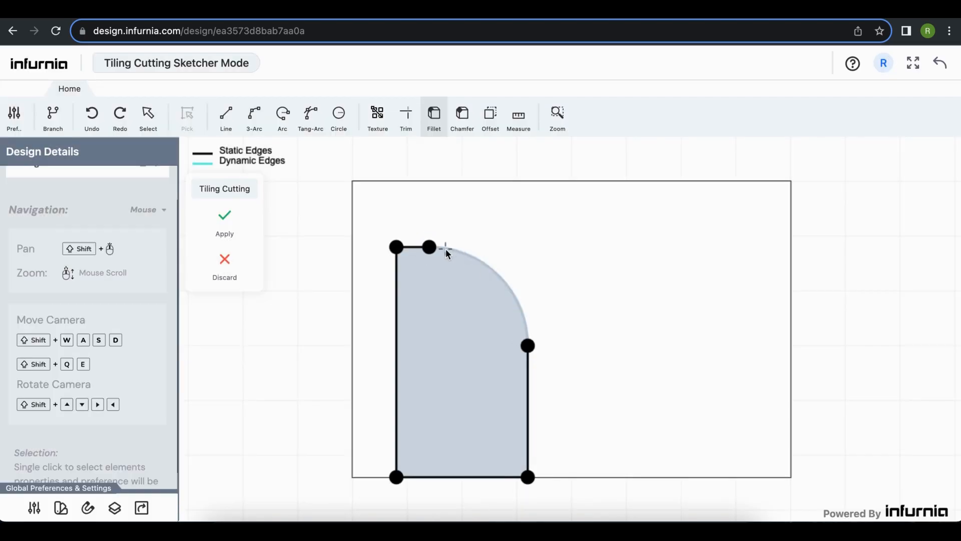
Step: Fillet the doorway outline's upper-left corner by 100 mm, apply the edited shape and return to 3D
{"action": "scroll", "coordinate": [401, 255], "scroll_direction": "up", "scroll_amount": 3}
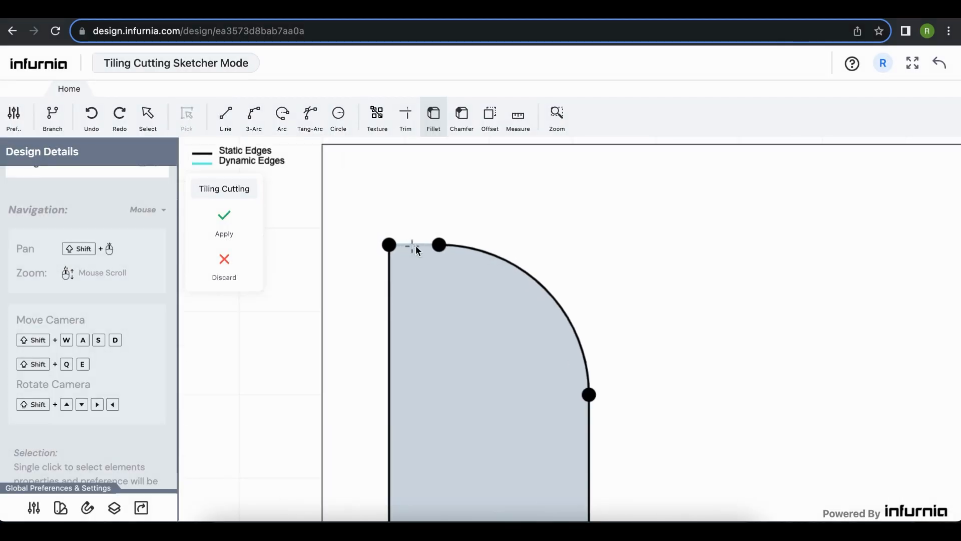
{"action": "left_click", "coordinate": [391, 273]}
{"action": "type", "text": "100"}
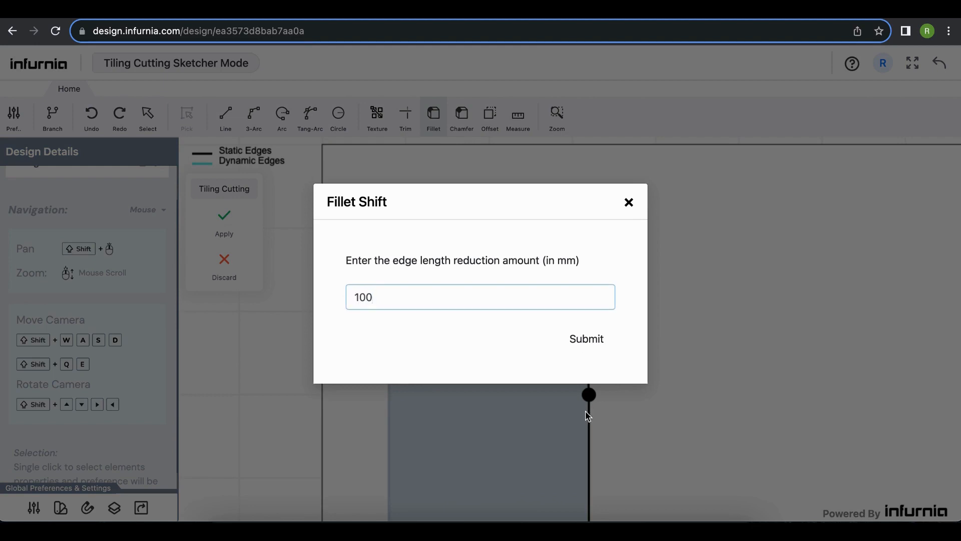
{"action": "left_click", "coordinate": [586, 337]}
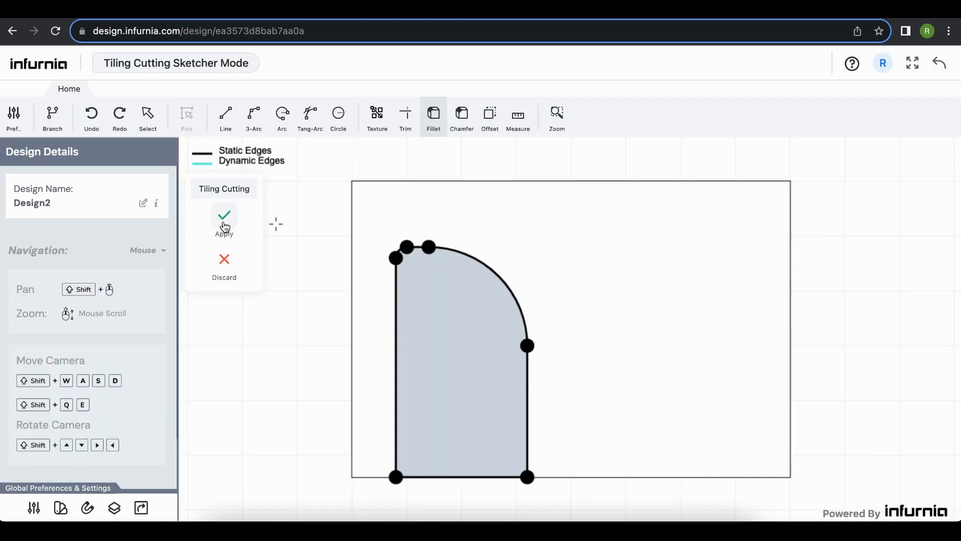
{"action": "left_click", "coordinate": [224, 224]}
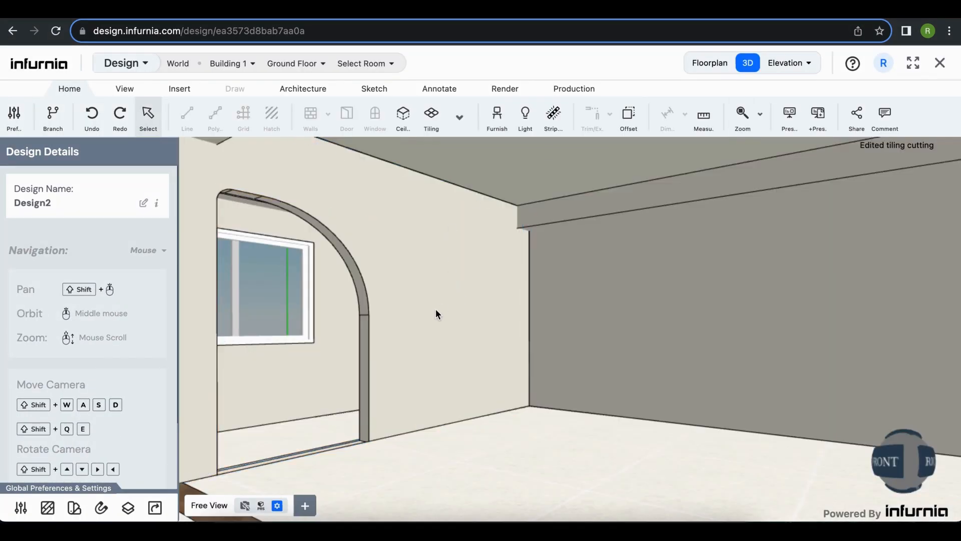
Step: Hide the Beams layer in the Default Set layerset and close the layer settings
{"action": "mouse_move", "coordinate": [450, 351]}
{"action": "middle_mouse_down"}
{"action": "mouse_move", "coordinate": [408, 352]}
{"action": "mouse_move", "coordinate": [445, 355]}
{"action": "middle_mouse_up"}
{"action": "scroll", "coordinate": [453, 356], "scroll_direction": "down", "scroll_amount": 6}
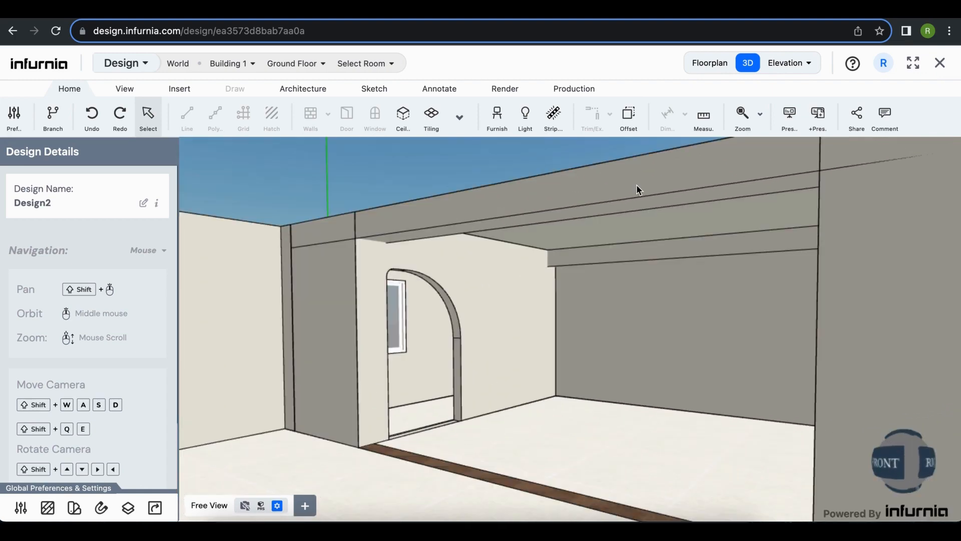
{"action": "left_click", "coordinate": [128, 509]}
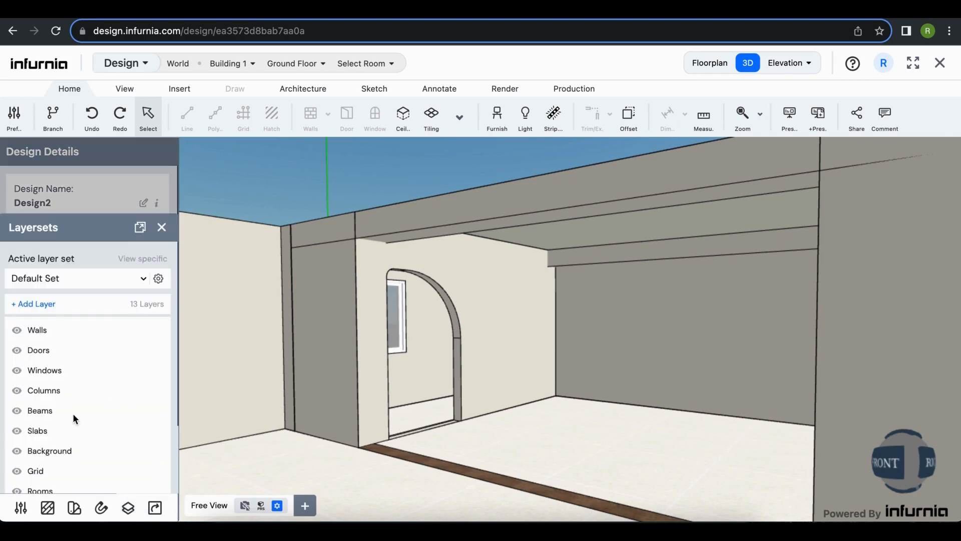
{"action": "left_click", "coordinate": [17, 412]}
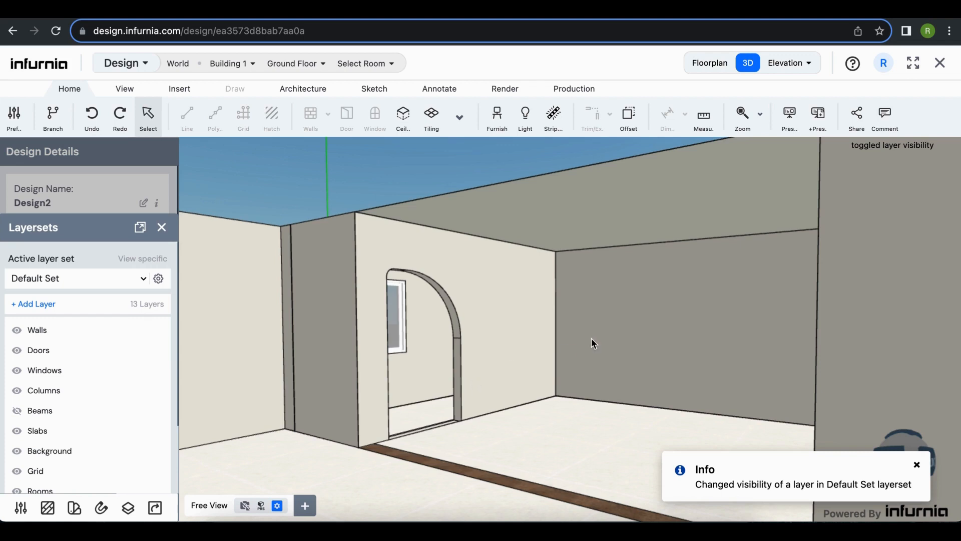
{"action": "left_click", "coordinate": [626, 313]}
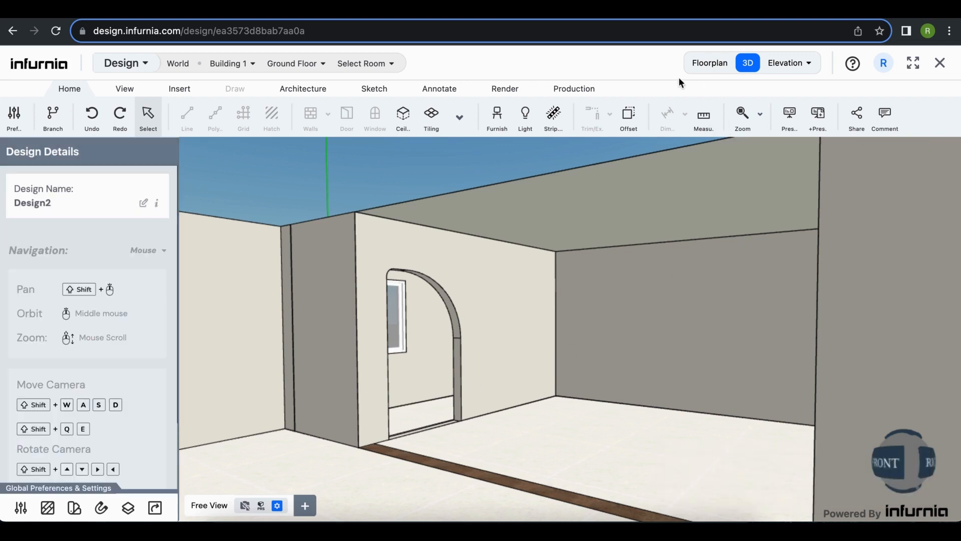
Step: Switch to the Kitchen room and open the Base Unit category of the kitchen furniture
{"action": "left_click", "coordinate": [361, 63]}
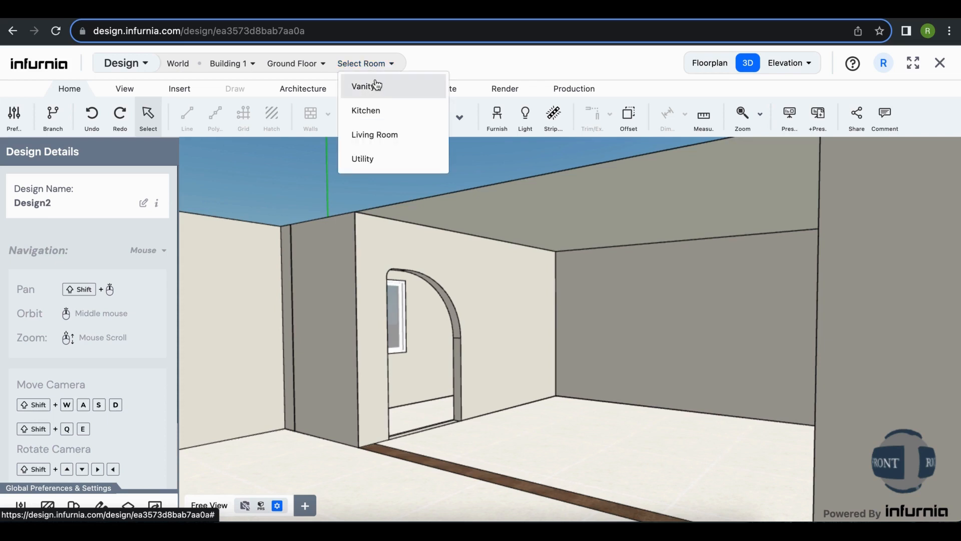
{"action": "left_click", "coordinate": [371, 110]}
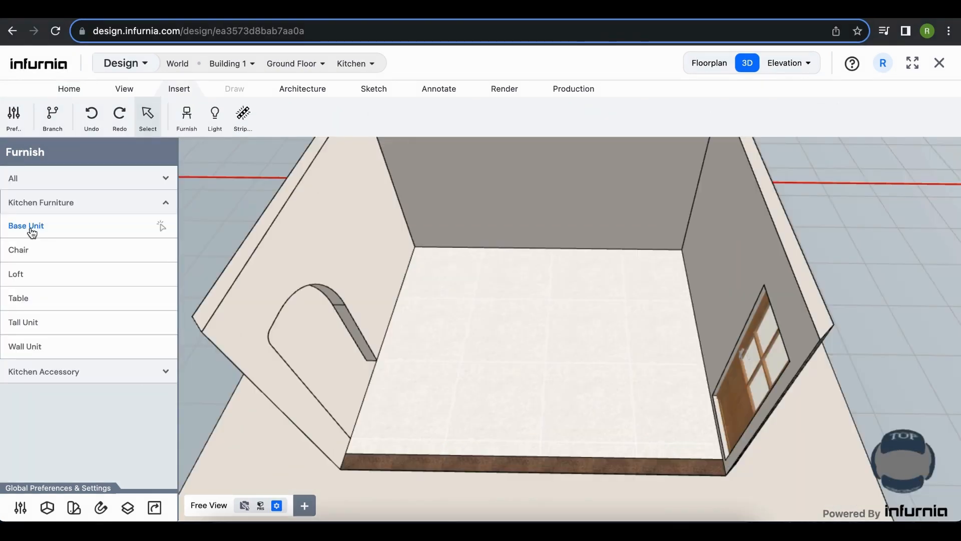
{"action": "left_click", "coordinate": [26, 226]}
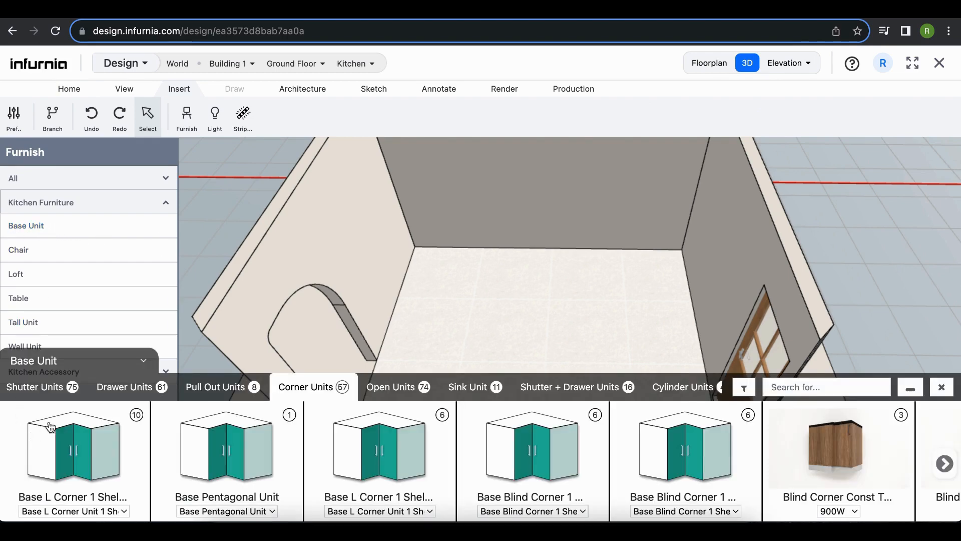
Step: Browse the base unit catalogue's Shutter, Drawer, Pull Out, Corner and Cylinder Units
{"action": "left_click", "coordinate": [35, 392]}
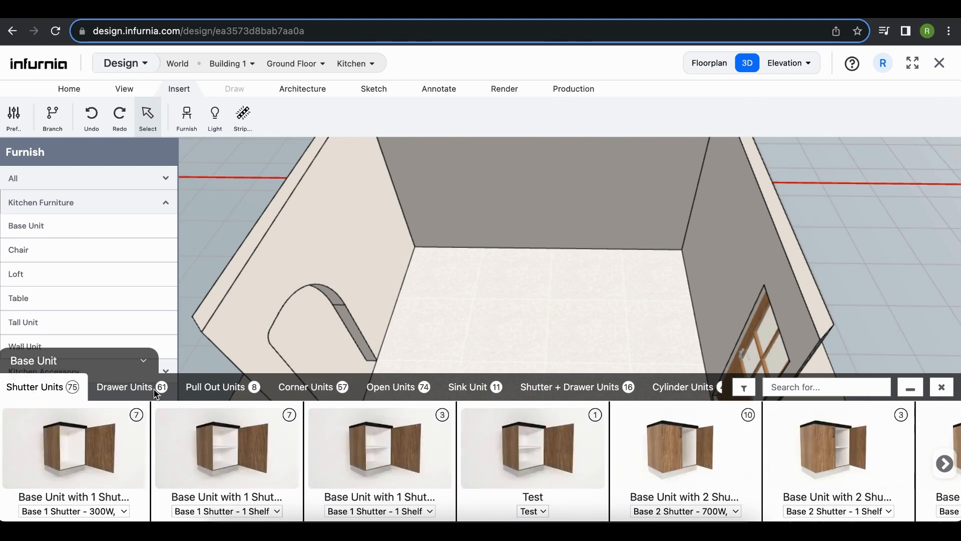
{"action": "left_click", "coordinate": [138, 394]}
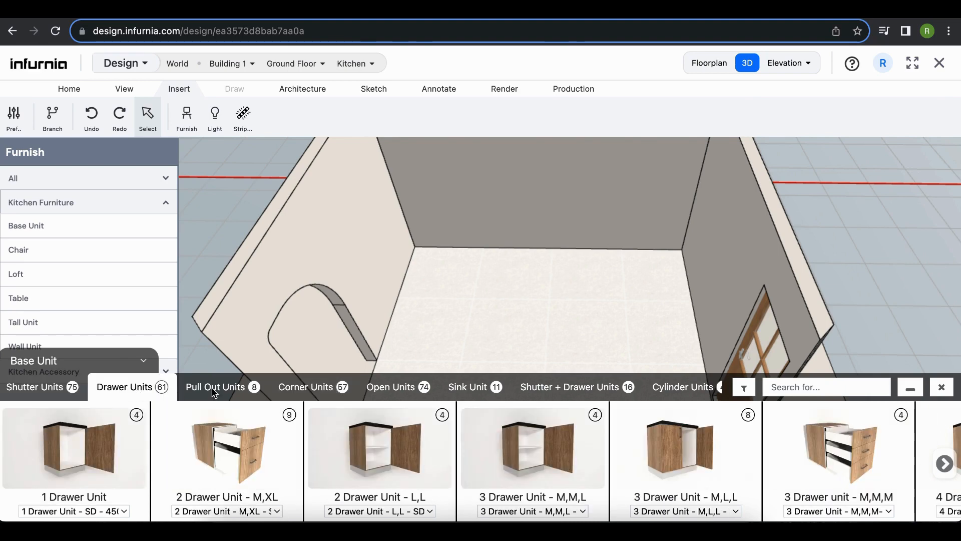
{"action": "left_click", "coordinate": [214, 392]}
{"action": "left_click", "coordinate": [310, 392]}
{"action": "left_click", "coordinate": [683, 392]}
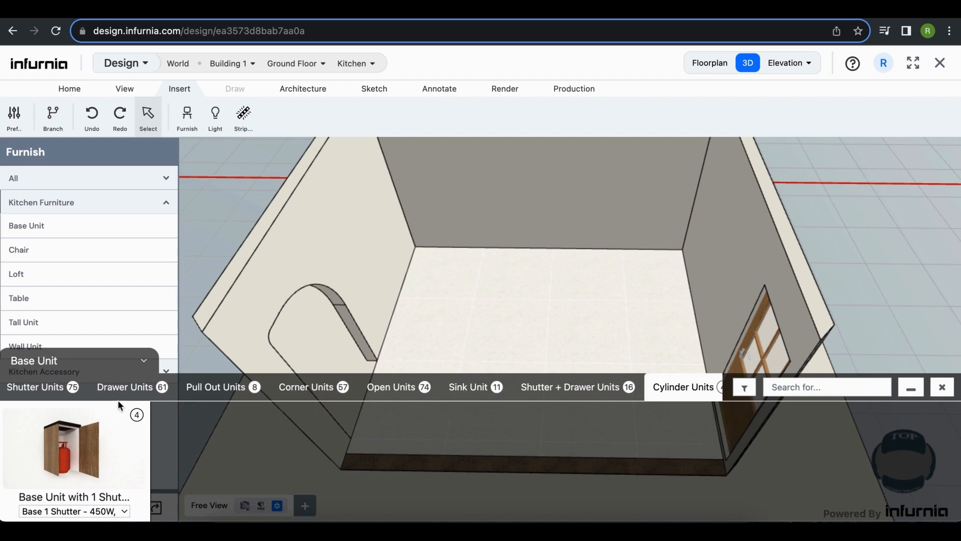
Step: Place the first Base L Corner unit from the Corner Units in the kitchen's back corner on the arched-doorway side
{"action": "left_click", "coordinate": [310, 388]}
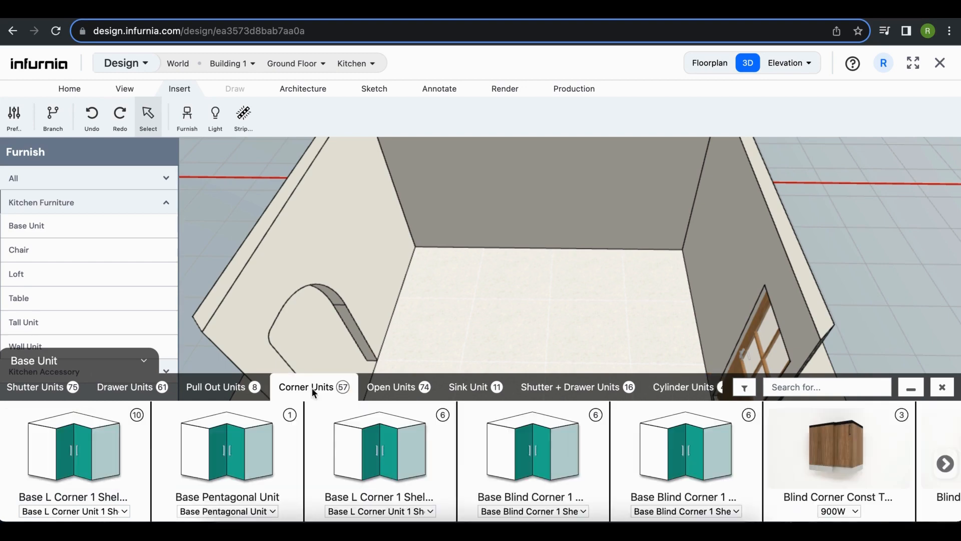
{"action": "left_click", "coordinate": [82, 461]}
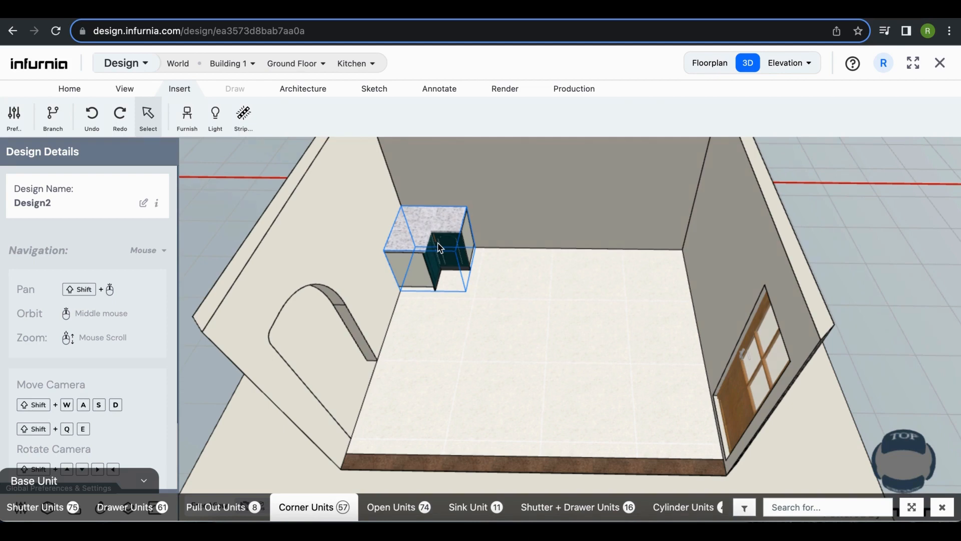
{"action": "left_click", "coordinate": [438, 244]}
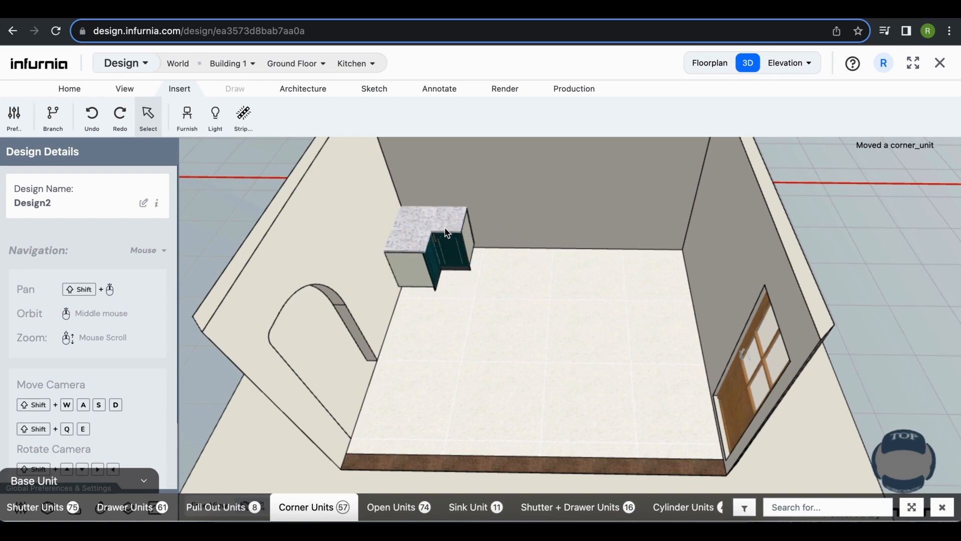
{"action": "middle_click_drag", "start_coordinate": [448, 232], "coordinate": [534, 361]}
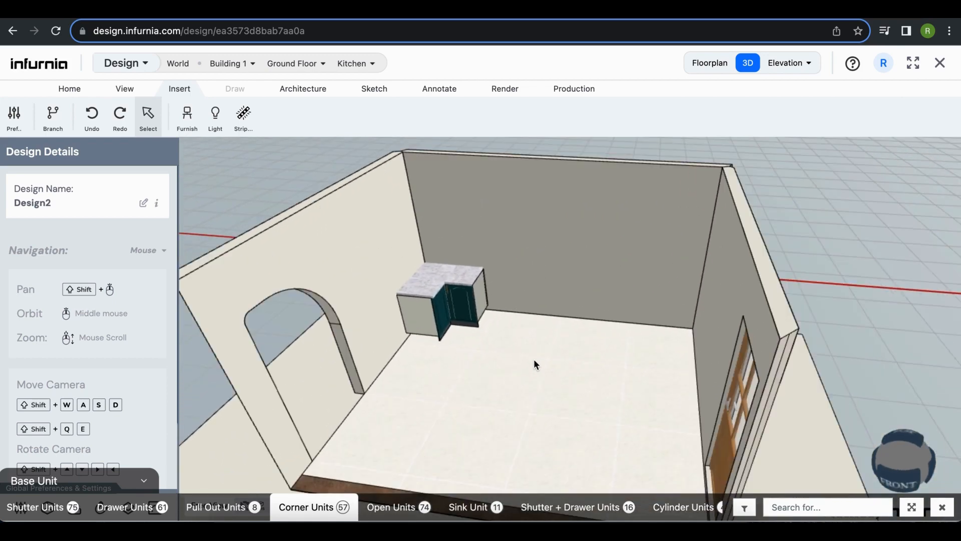
Step: In the floorplan, place a Spice Pullout Unit from the Pull Out base units against the back wall, directly beside corner unit C 1
{"action": "left_click", "coordinate": [710, 62]}
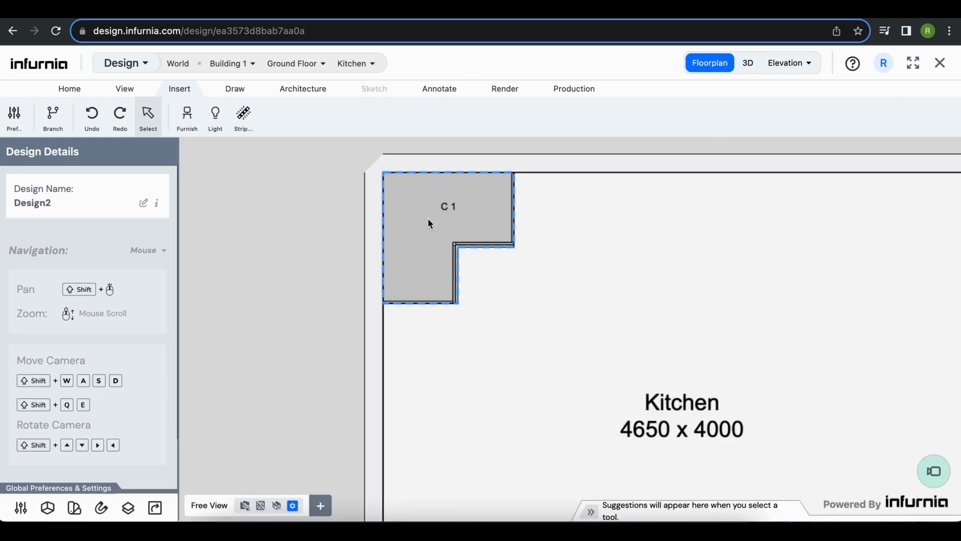
{"action": "scroll", "coordinate": [348, 376], "scroll_direction": "down", "scroll_amount": 3}
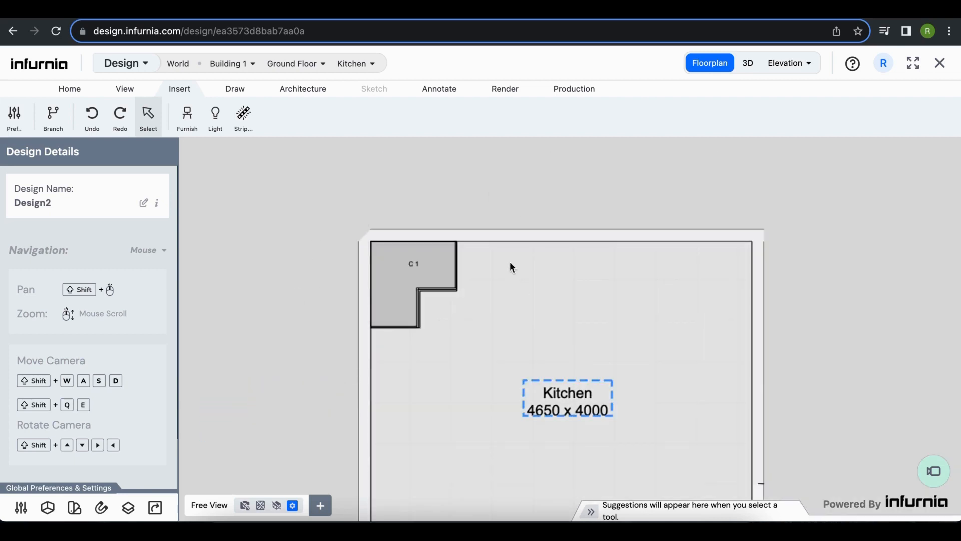
{"action": "left_click", "coordinate": [187, 118]}
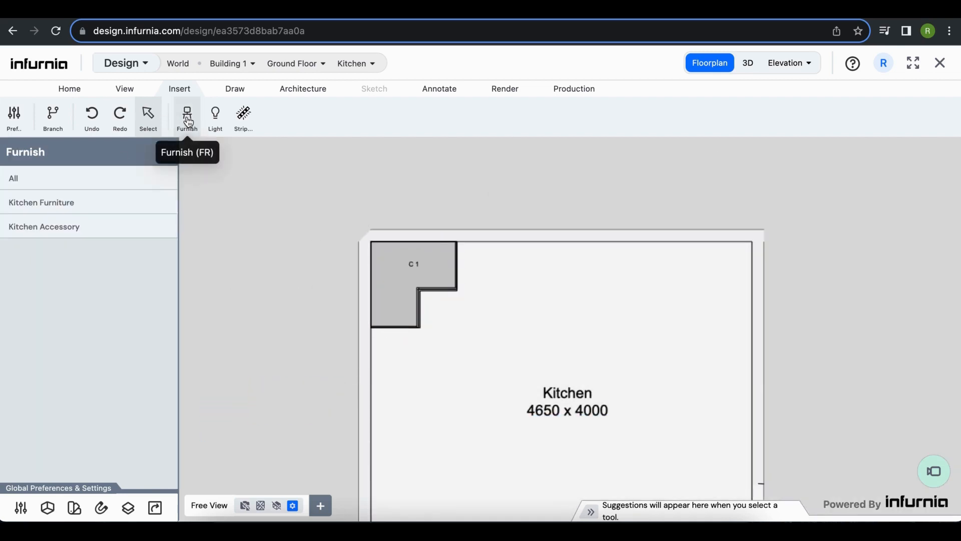
{"action": "left_click", "coordinate": [108, 207]}
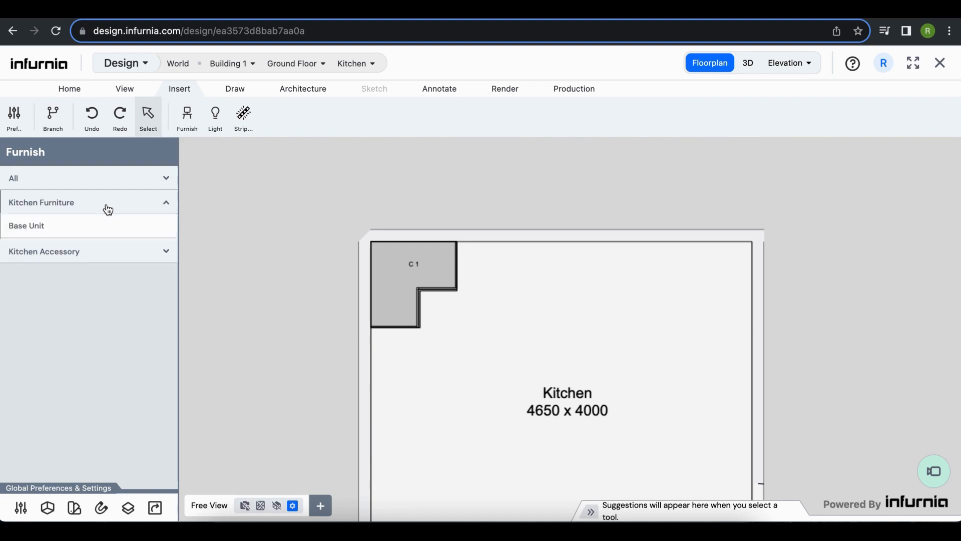
{"action": "left_click", "coordinate": [30, 228]}
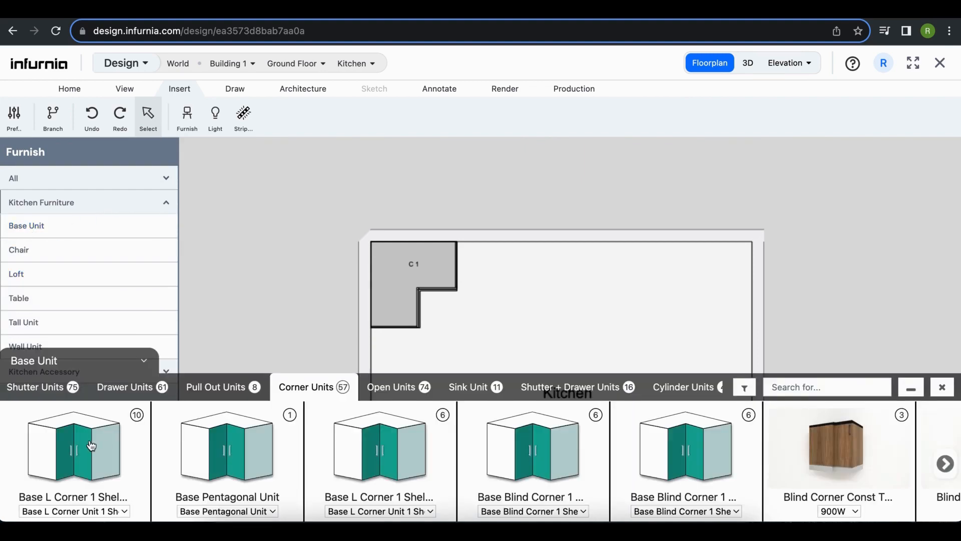
{"action": "left_click", "coordinate": [208, 391]}
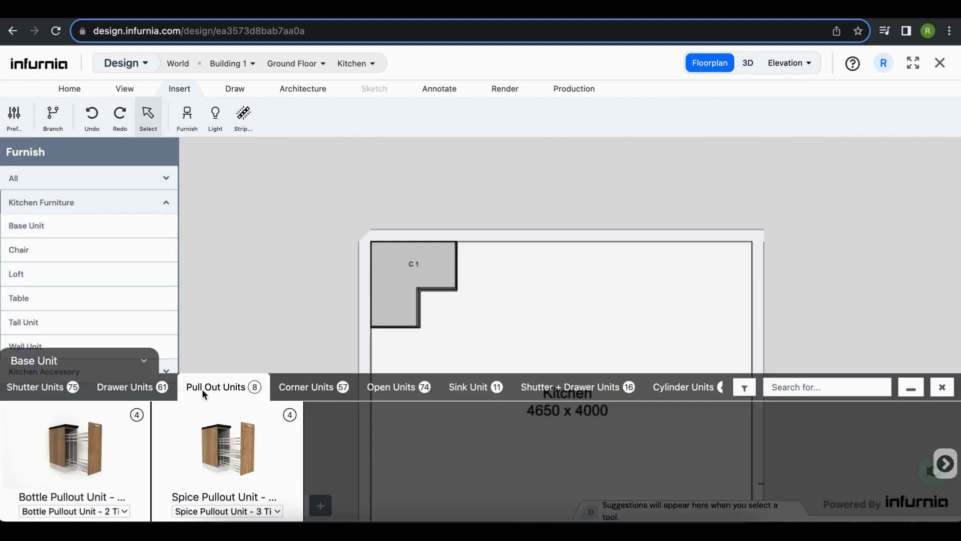
{"action": "left_click", "coordinate": [231, 470]}
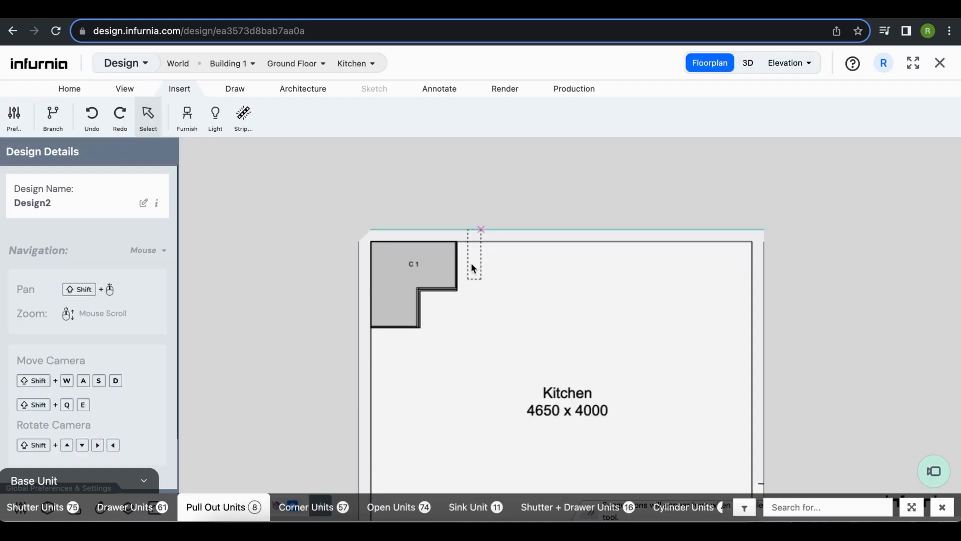
{"action": "left_click", "coordinate": [467, 269]}
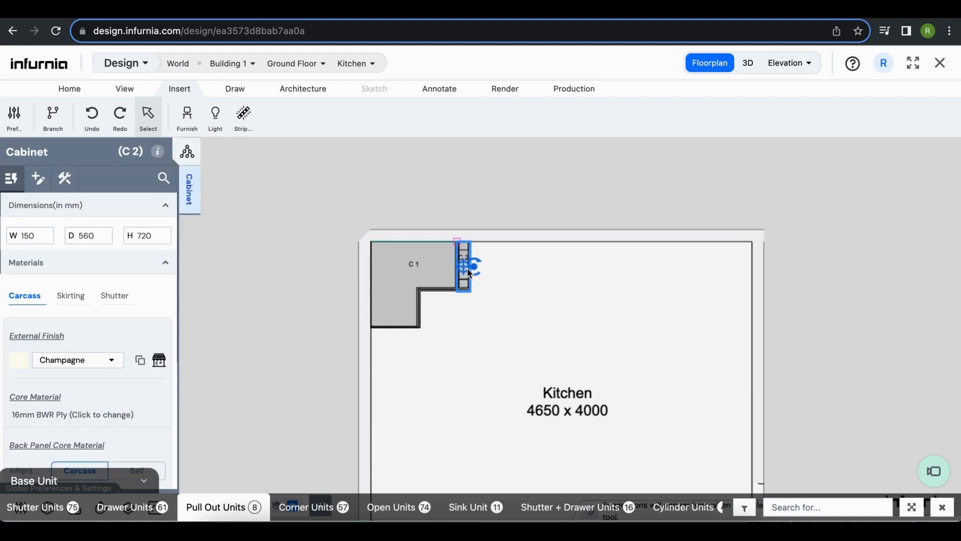
Step: Set the width of the pull-out cabinet beside the corner unit to 300 mm
{"action": "scroll", "coordinate": [478, 289], "scroll_direction": "up", "scroll_amount": 5}
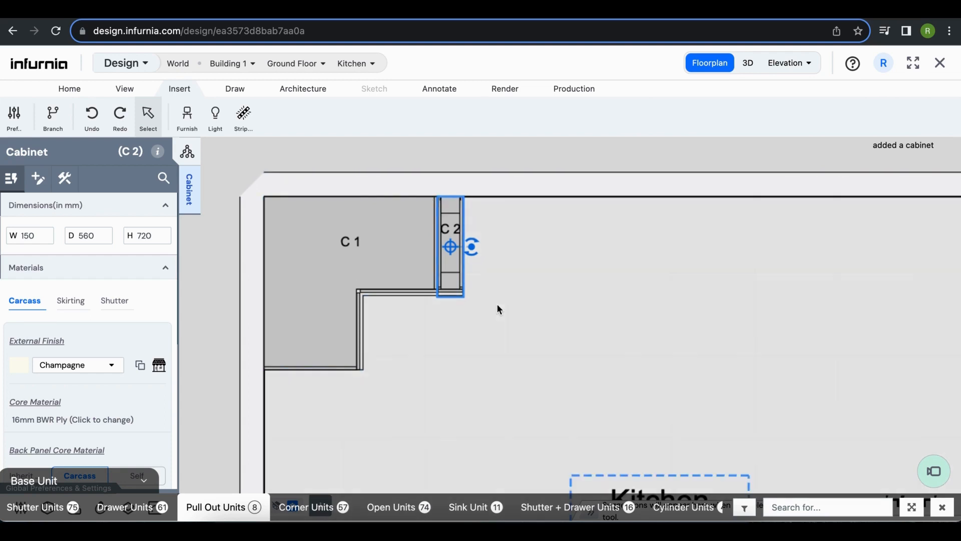
{"action": "left_click_drag", "start_coordinate": [528, 347], "coordinate": [500, 344]}
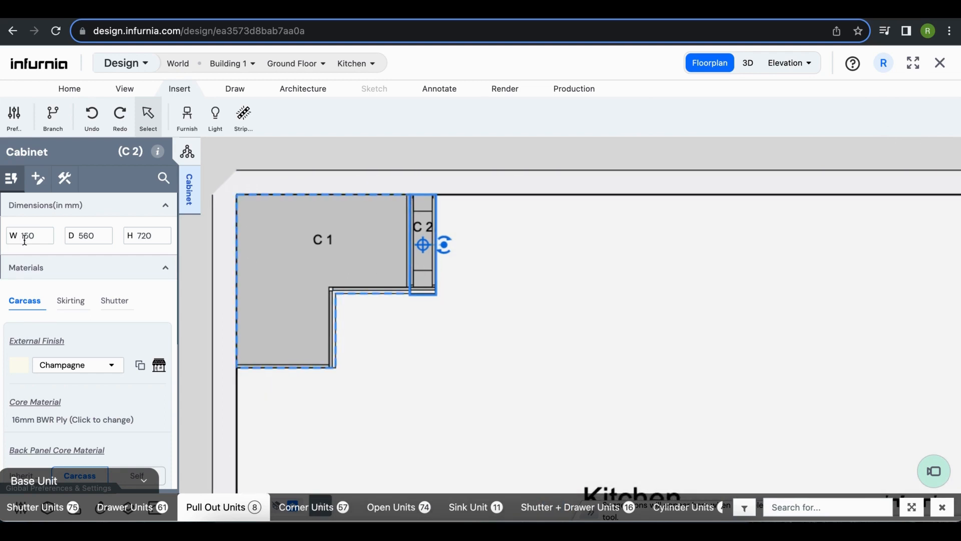
{"action": "left_click_drag", "start_coordinate": [39, 236], "coordinate": [22, 237]}
{"action": "type", "text": "300"}
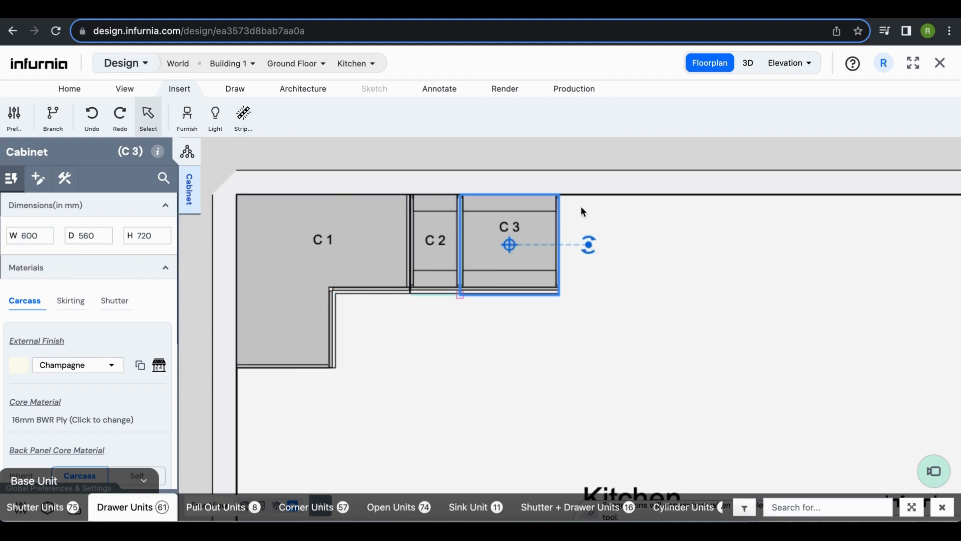
Step: Examine the row of placed base cabinets in 3D from a low front angle
{"action": "left_click", "coordinate": [748, 65]}
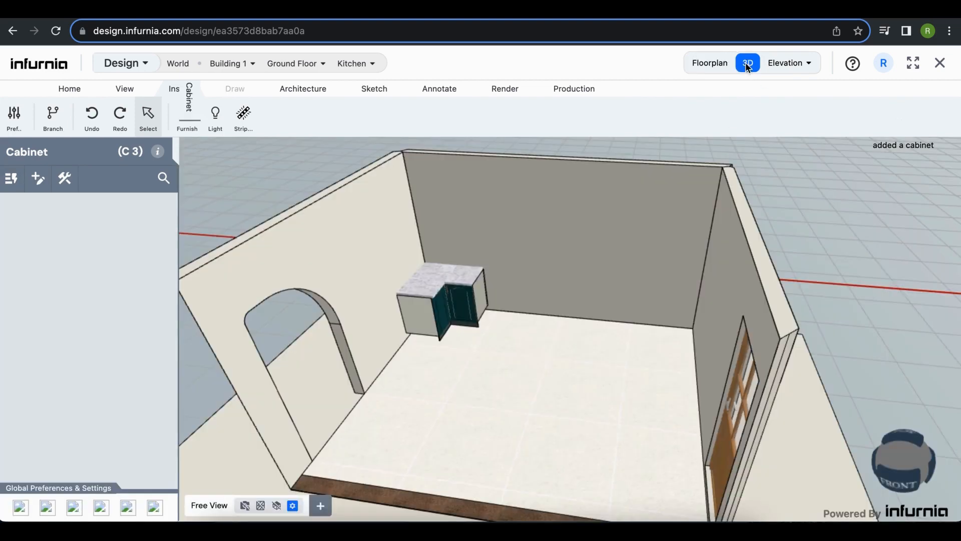
{"action": "scroll", "coordinate": [493, 320], "scroll_direction": "up", "scroll_amount": 5}
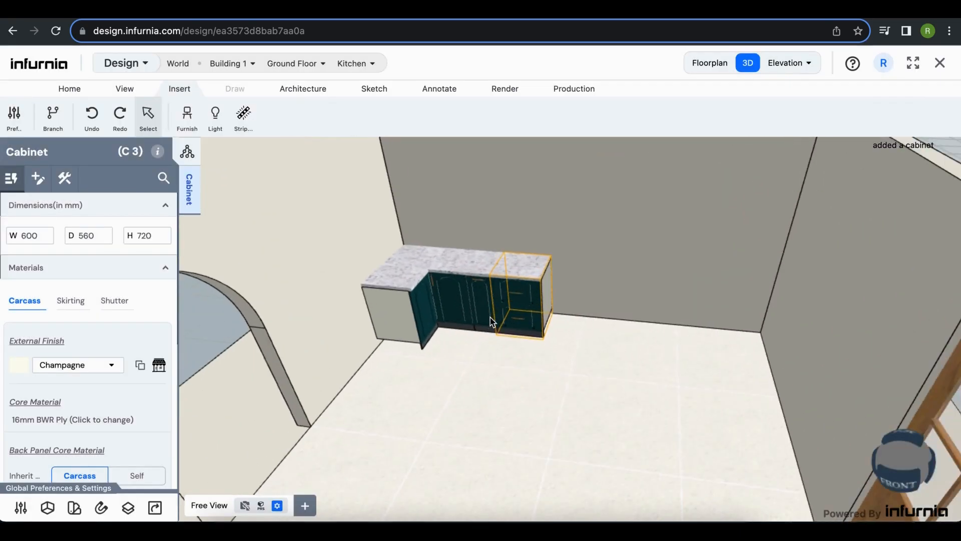
{"action": "left_click_drag", "start_coordinate": [633, 312], "coordinate": [650, 297]}
{"action": "right_click_drag", "start_coordinate": [650, 297], "coordinate": [700, 345]}
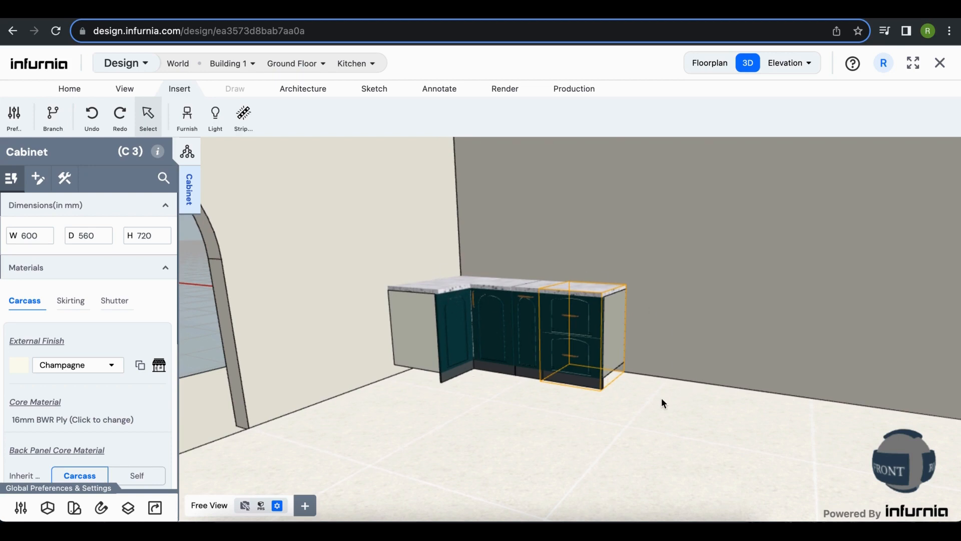
Step: Open the preferences, and look through the Tall Unit and Wall Unit catalogues of the kitchen furniture
{"action": "left_click", "coordinate": [20, 508]}
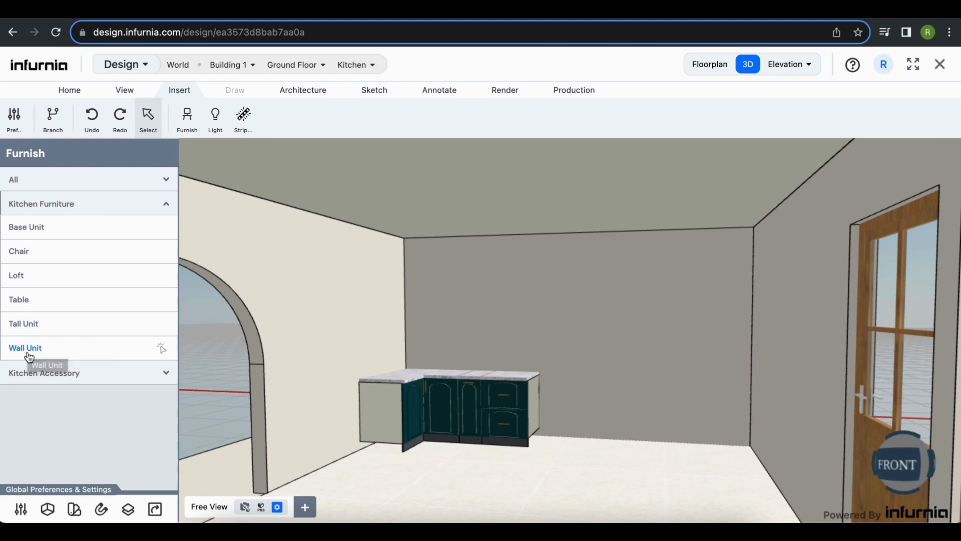
{"action": "left_click", "coordinate": [27, 328]}
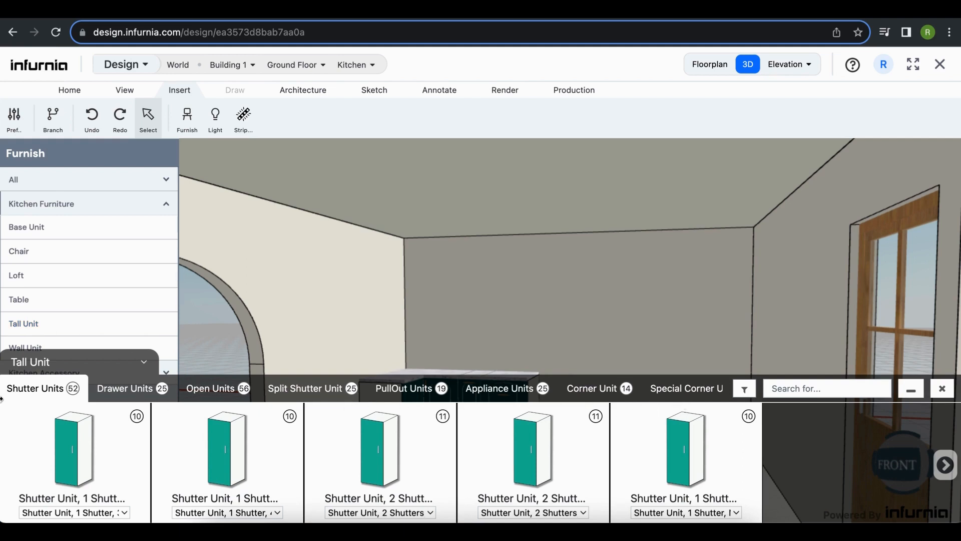
{"action": "left_click", "coordinate": [48, 347]}
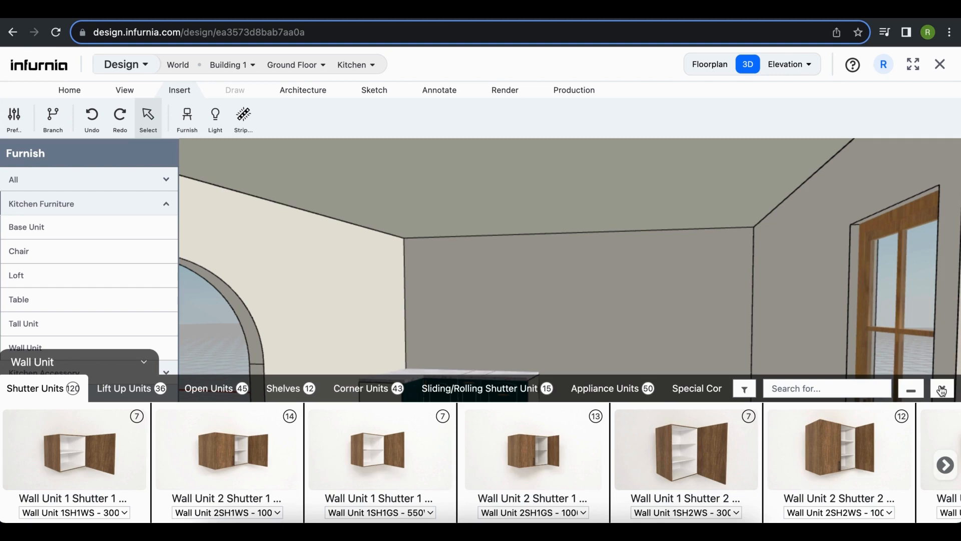
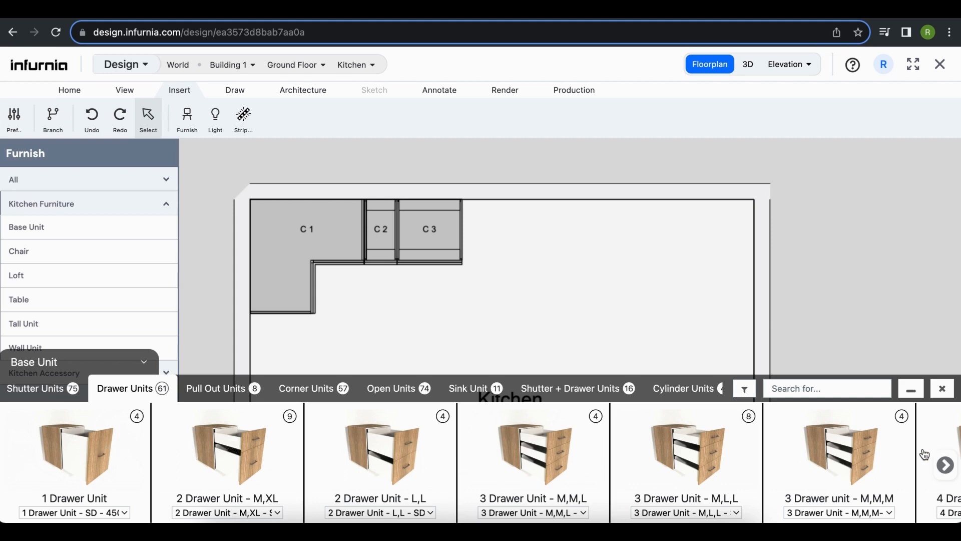
Step: Place a base 3 Drawer Unit - M,M,M in the 900W, 560D variant against the back wall beside cabinet C 3
{"action": "left_click", "coordinate": [944, 465]}
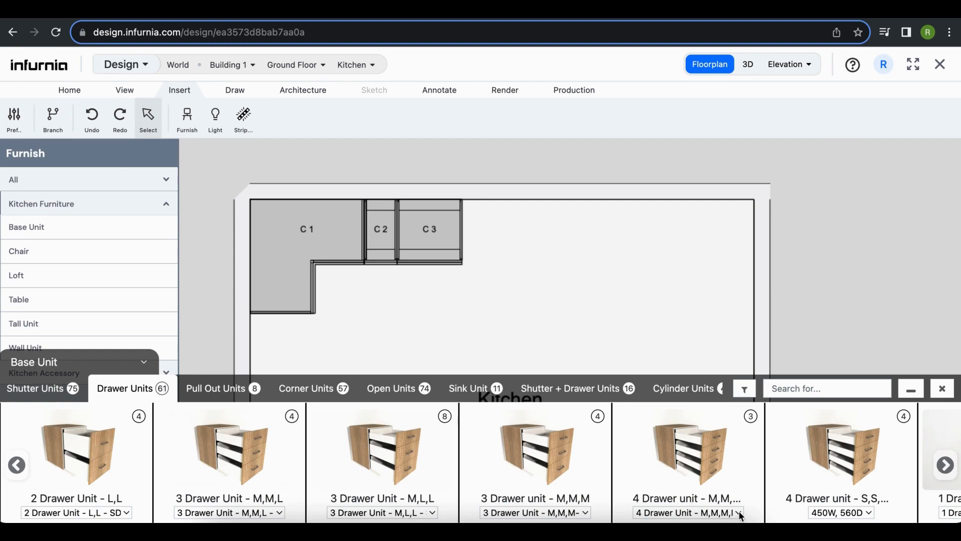
{"action": "left_click", "coordinate": [739, 513]}
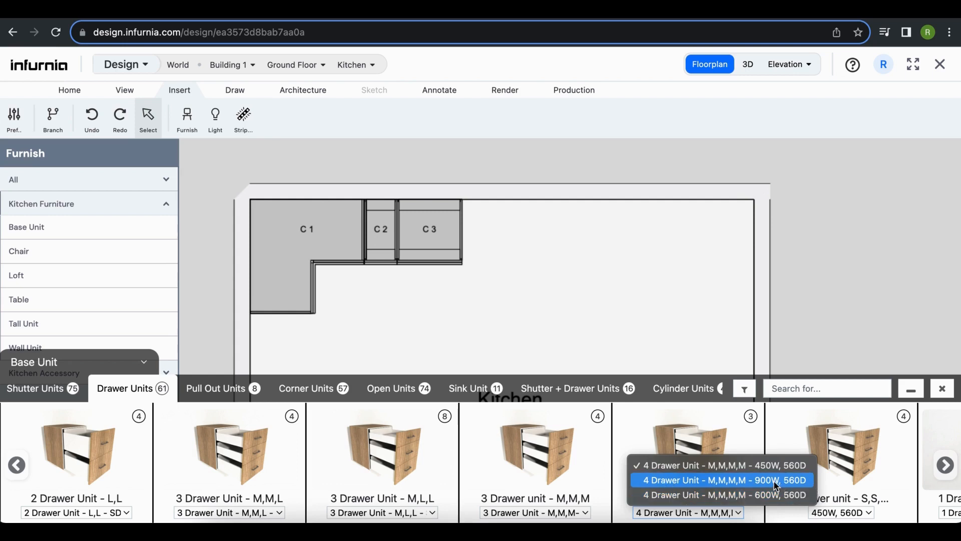
{"action": "left_click", "coordinate": [546, 516]}
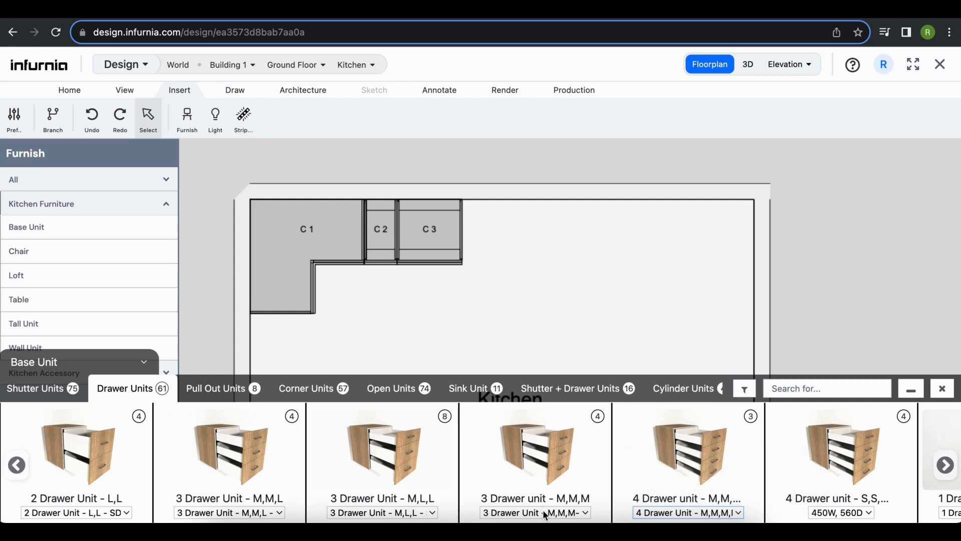
{"action": "left_click", "coordinate": [545, 514]}
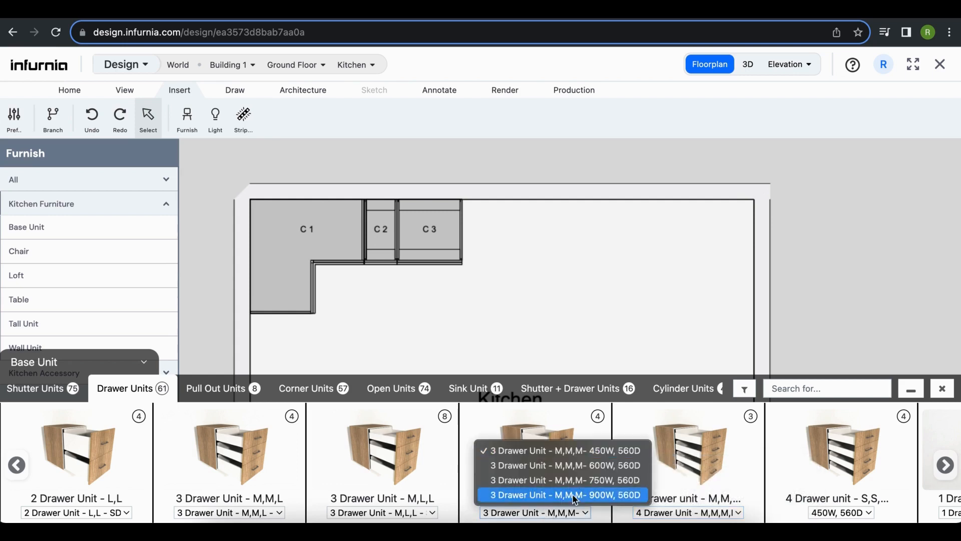
{"action": "left_click", "coordinate": [603, 495]}
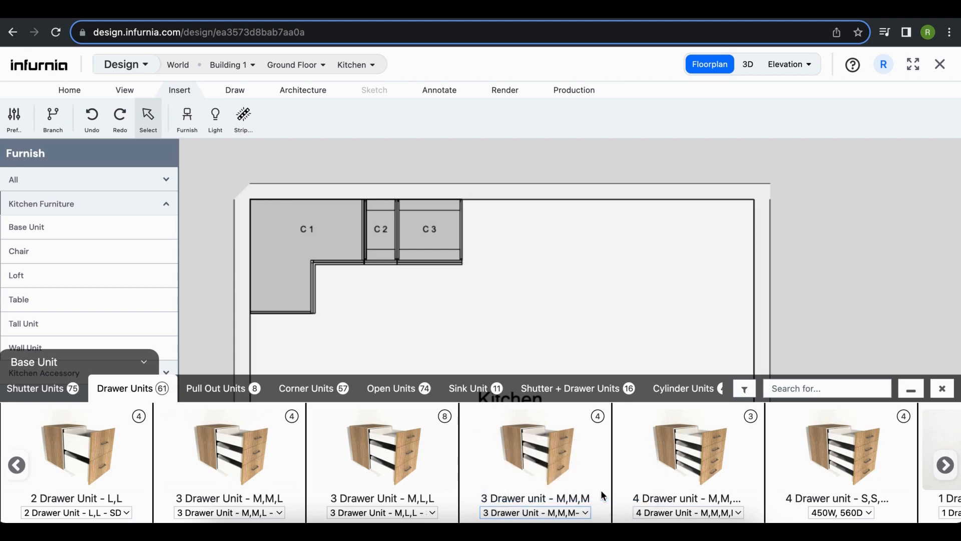
{"action": "left_click", "coordinate": [559, 454]}
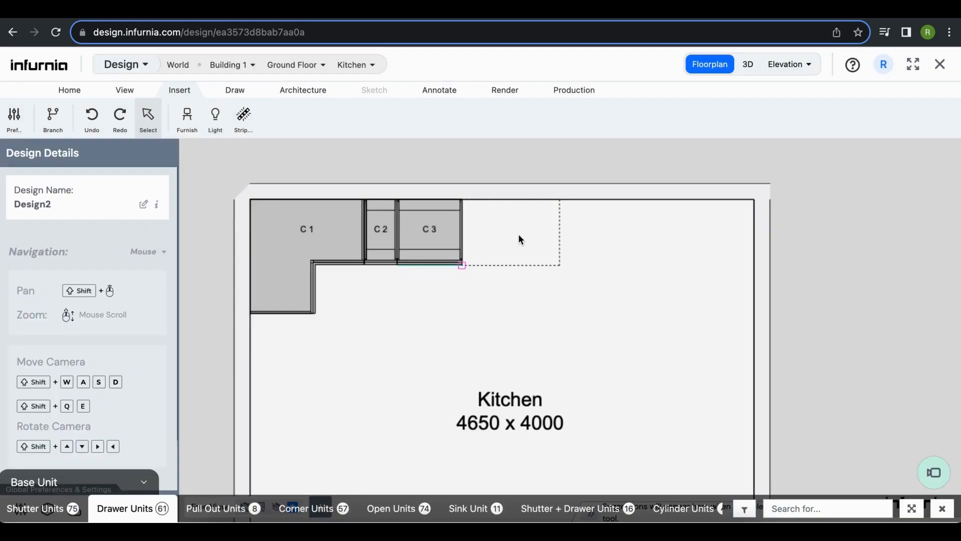
{"action": "left_click", "coordinate": [519, 235]}
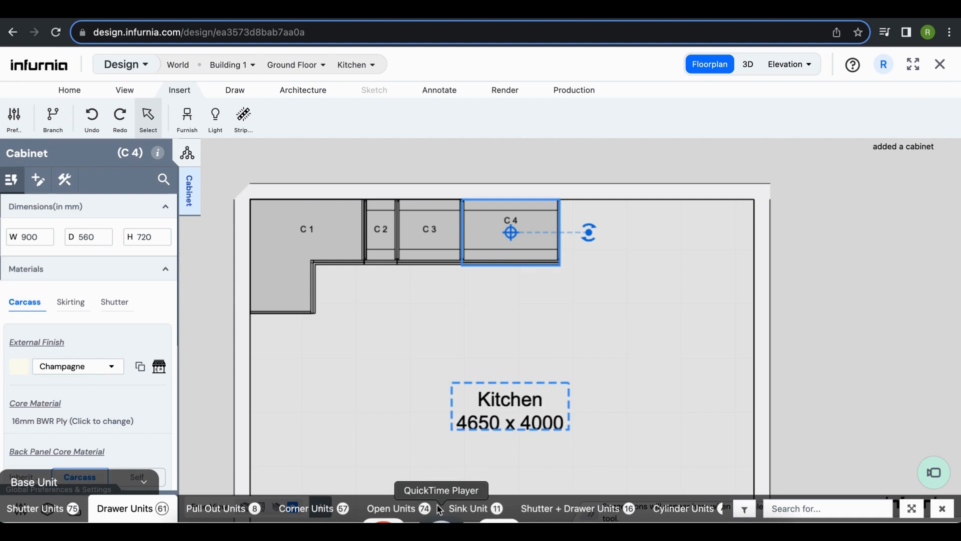
Step: Measure the free distance along the back wall from the outer side of cabinet C 4 to the side wall
{"action": "left_click", "coordinate": [641, 281]}
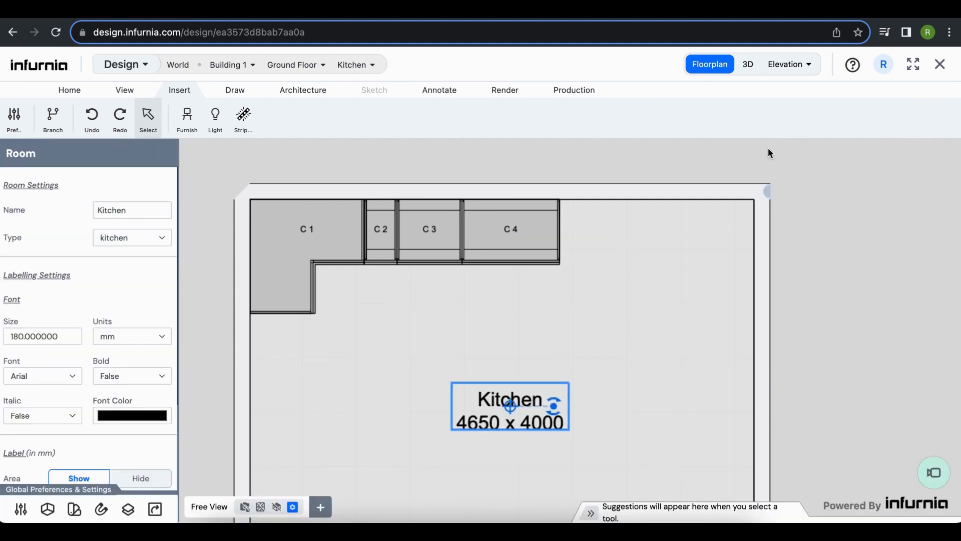
{"action": "left_click", "coordinate": [79, 93]}
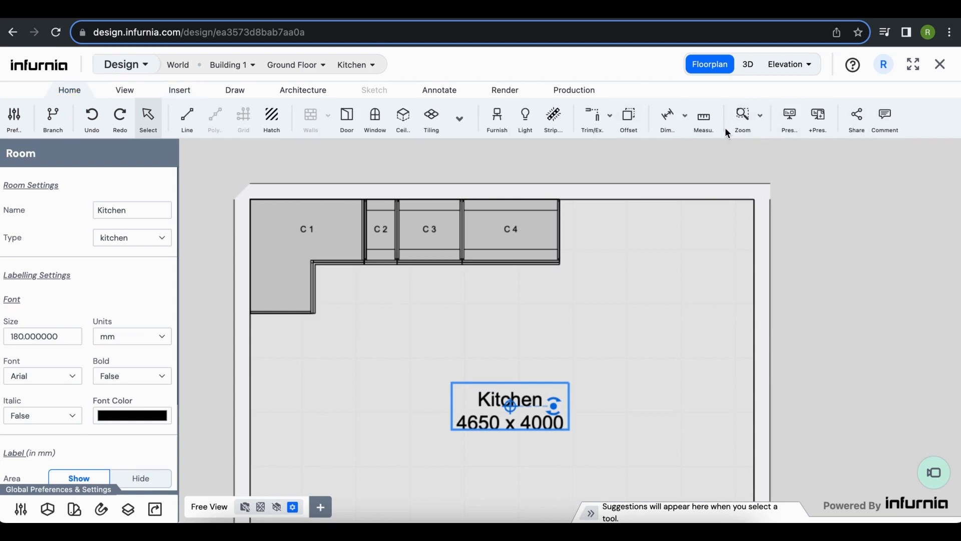
{"action": "left_click", "coordinate": [704, 120]}
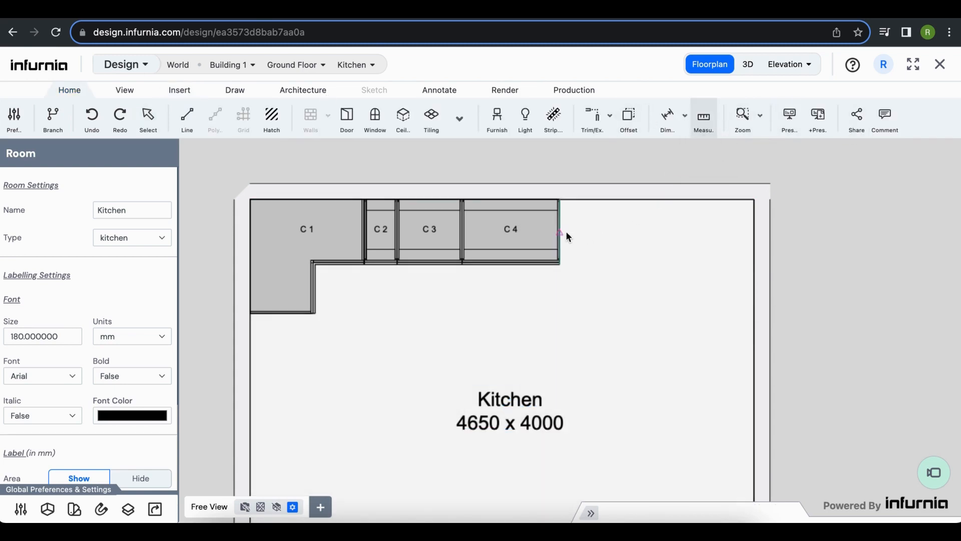
{"action": "scroll", "coordinate": [567, 230], "scroll_direction": "up", "scroll_amount": 3}
{"action": "scroll", "coordinate": [551, 235], "scroll_direction": "down", "scroll_amount": 1}
{"action": "scroll", "coordinate": [579, 241], "scroll_direction": "right", "scroll_amount": 2}
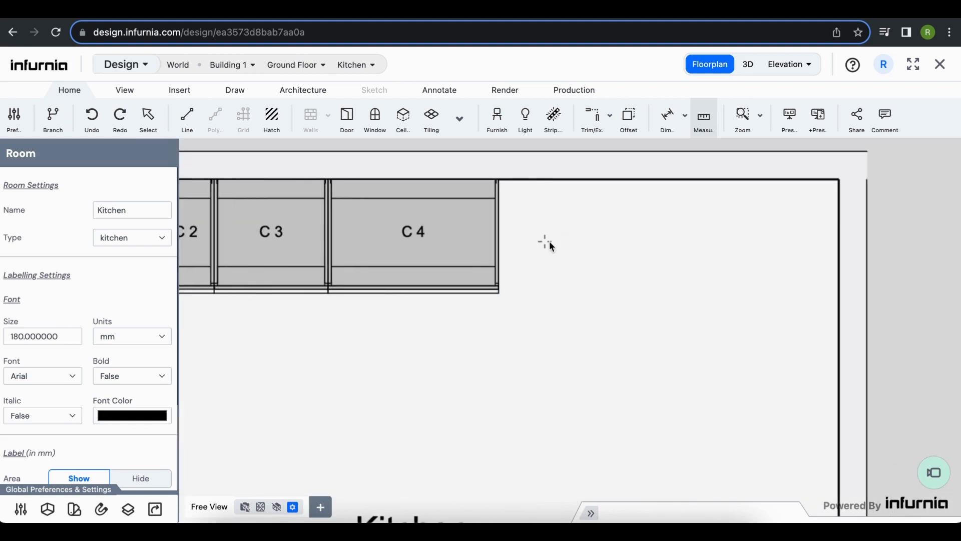
{"action": "left_click", "coordinate": [499, 234]}
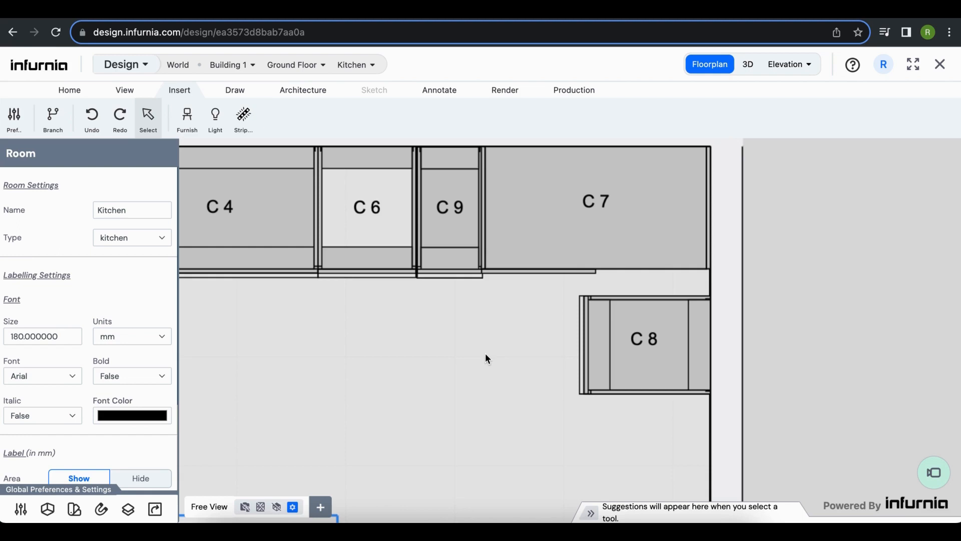
Step: Place a Front Panel base filler in the Filler-100 variant on the open floor near cabinet C 8
{"action": "left_click", "coordinate": [188, 118]}
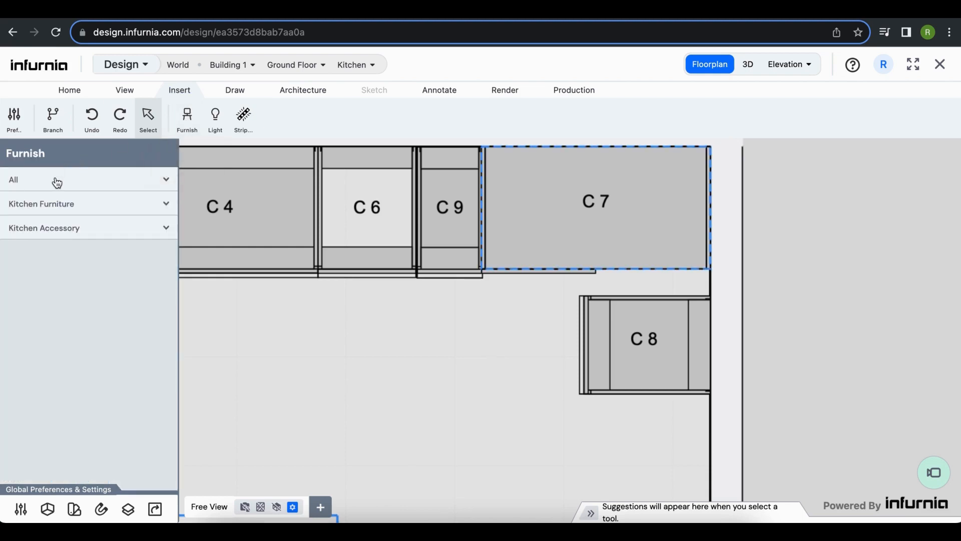
{"action": "left_click", "coordinate": [57, 181]}
{"action": "scroll", "coordinate": [24, 215], "scroll_direction": "down", "scroll_amount": 6}
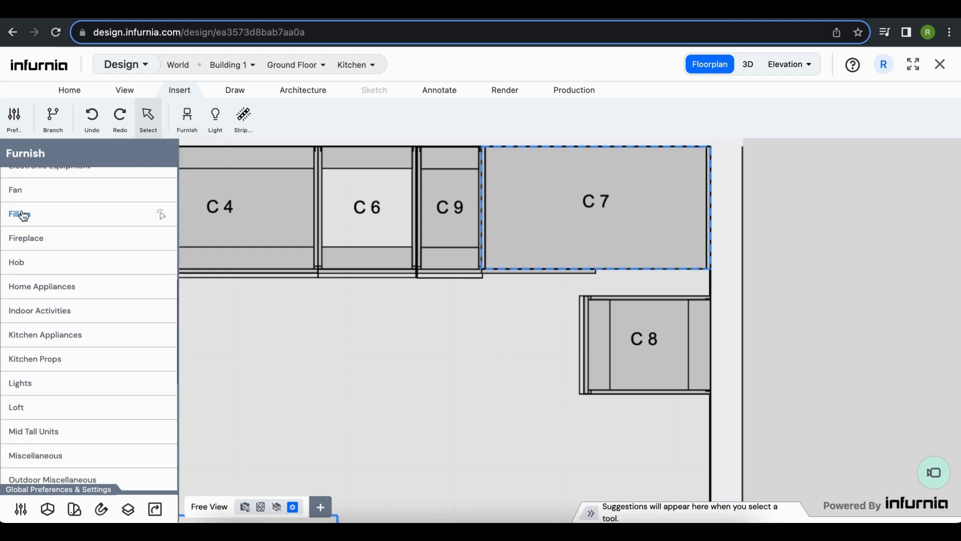
{"action": "left_click", "coordinate": [20, 214]}
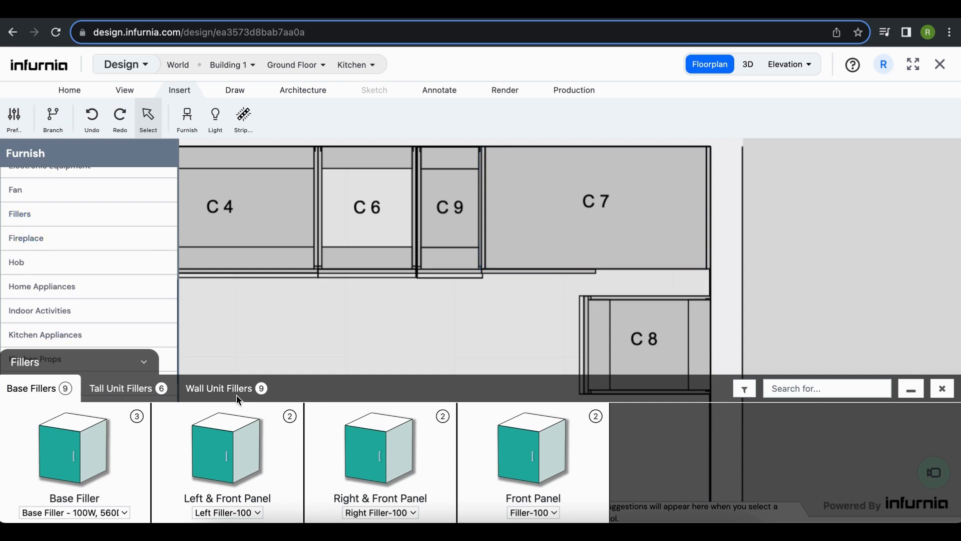
{"action": "left_click", "coordinate": [539, 449]}
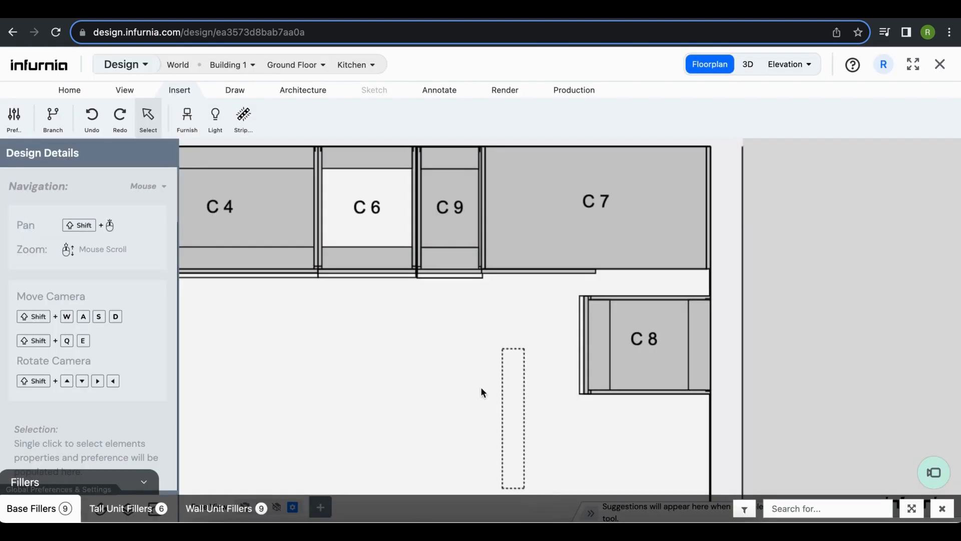
{"action": "left_click", "coordinate": [483, 385]}
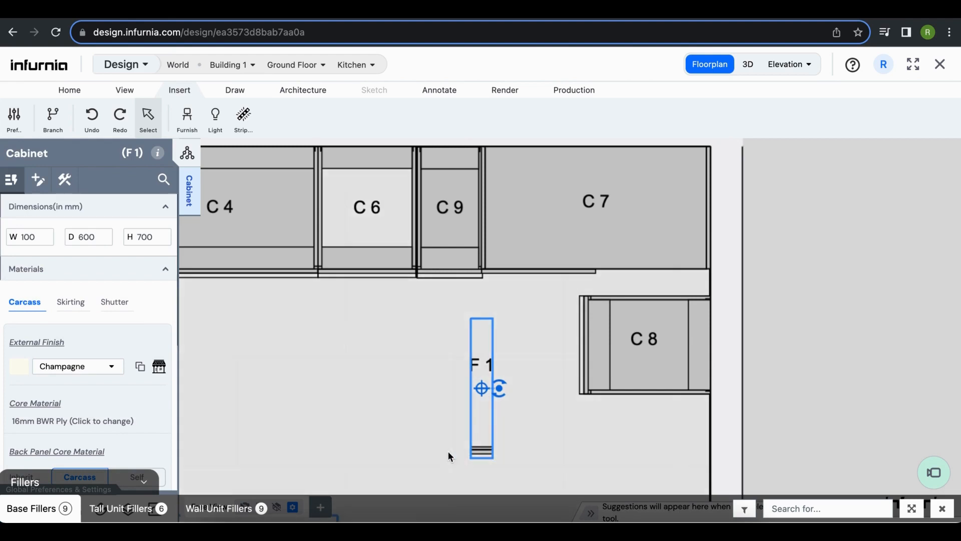
Step: Try a Left & Front Panel base filler in the Left Filler-100 variant on the open floor beside filler F 1
{"action": "left_click", "coordinate": [36, 507]}
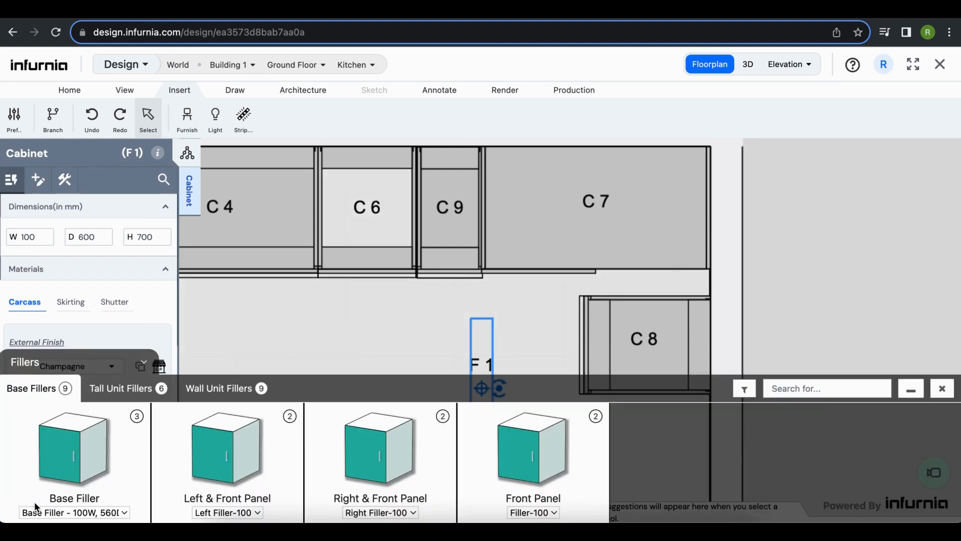
{"action": "left_click", "coordinate": [223, 473]}
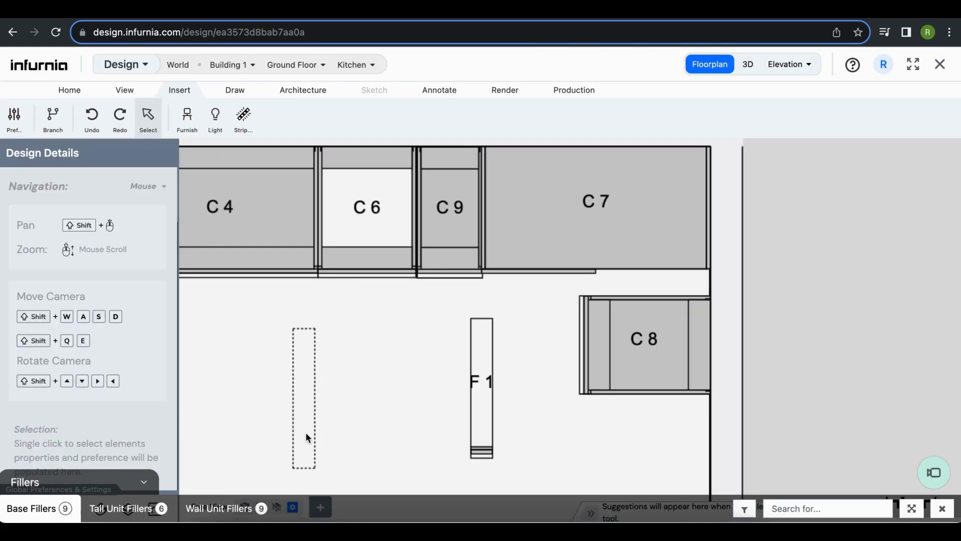
{"action": "left_click", "coordinate": [306, 435]}
{"action": "scroll", "coordinate": [306, 432], "scroll_direction": "up", "scroll_amount": 3}
{"action": "left_click", "coordinate": [295, 401]}
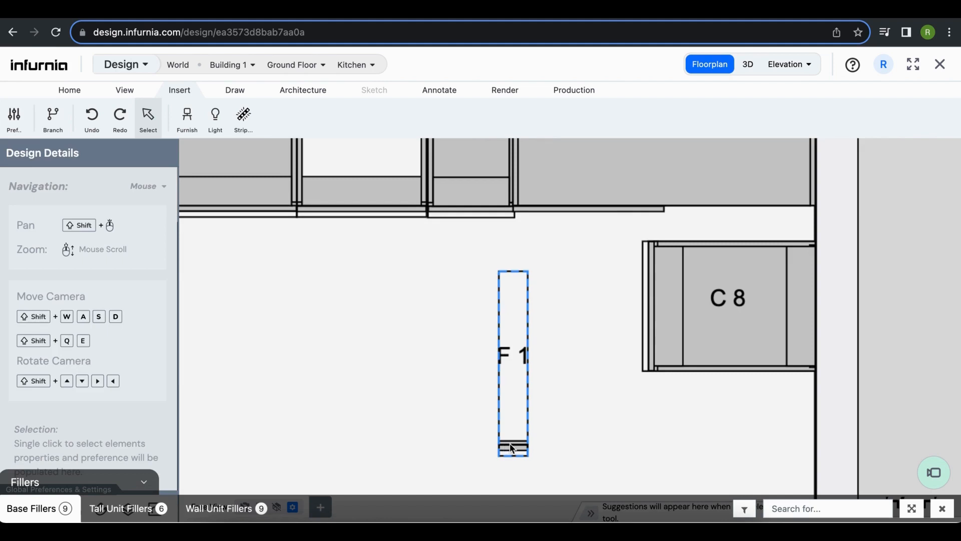
Step: Rotate filler F 1 by 90° and move it into the gap between corner unit C 7 and cabinet C 8
{"action": "left_click", "coordinate": [520, 449]}
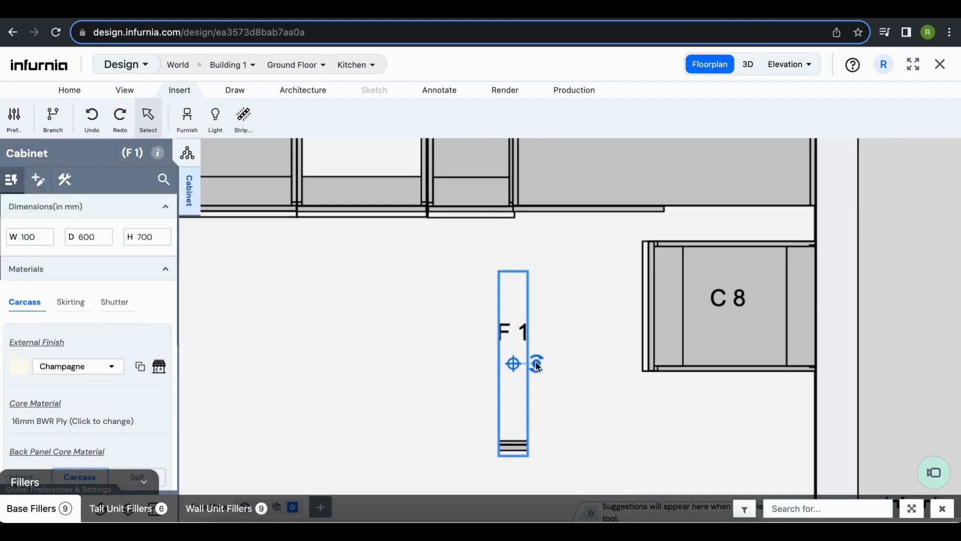
{"action": "left_click_drag", "start_coordinate": [537, 365], "coordinate": [512, 454]}
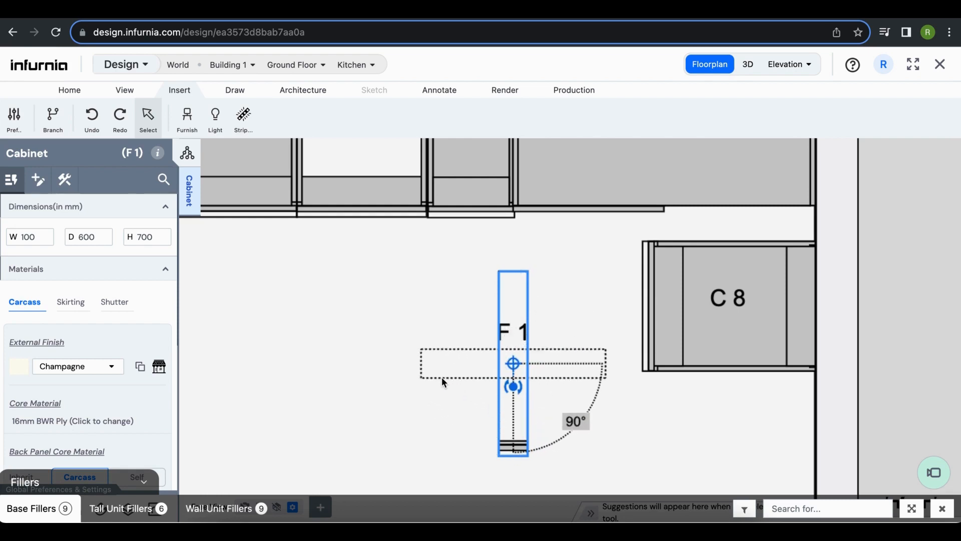
{"action": "left_click_drag", "start_coordinate": [442, 382], "coordinate": [644, 234]}
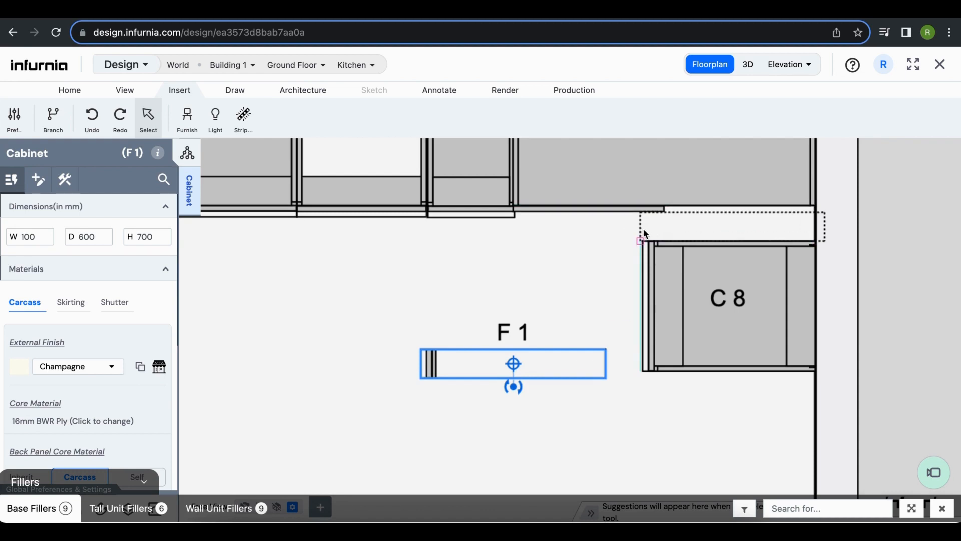
{"action": "left_click_drag", "start_coordinate": [645, 234], "coordinate": [645, 234]}
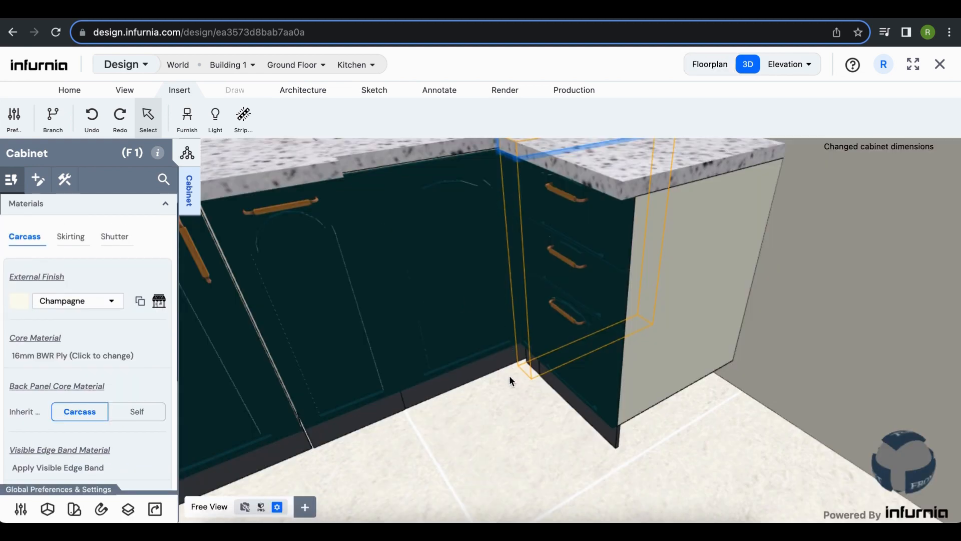
Step: Set the shutter width of corner unit C 7 to 500 mm
{"action": "left_click_drag", "start_coordinate": [510, 380], "coordinate": [474, 333]}
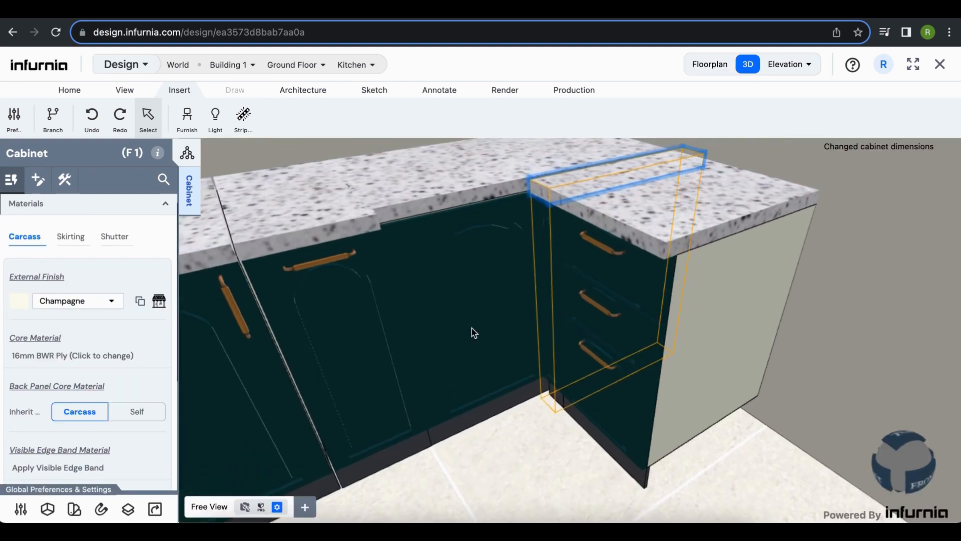
{"action": "left_click", "coordinate": [490, 281]}
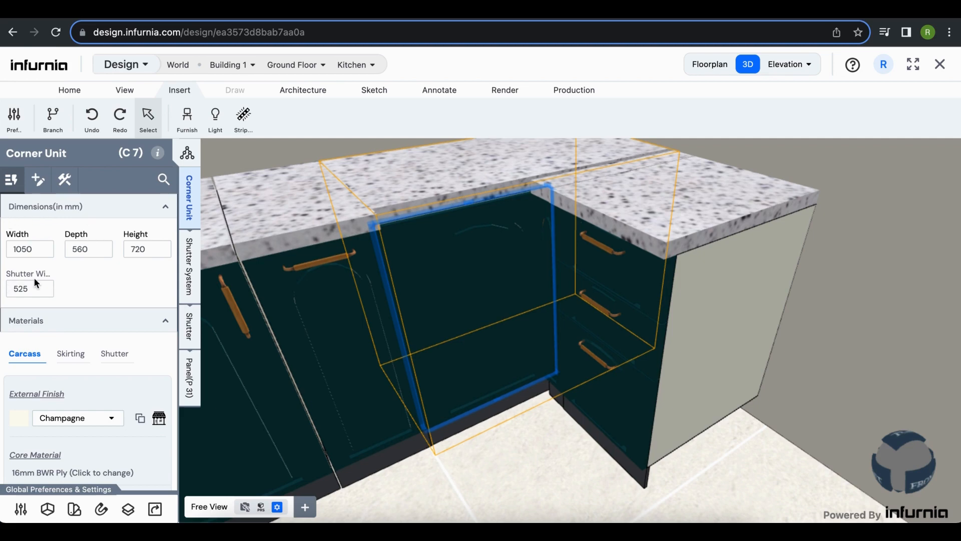
{"action": "left_click", "coordinate": [9, 290]}
{"action": "type", "text": "500"}
{"action": "key", "text": "Return"}
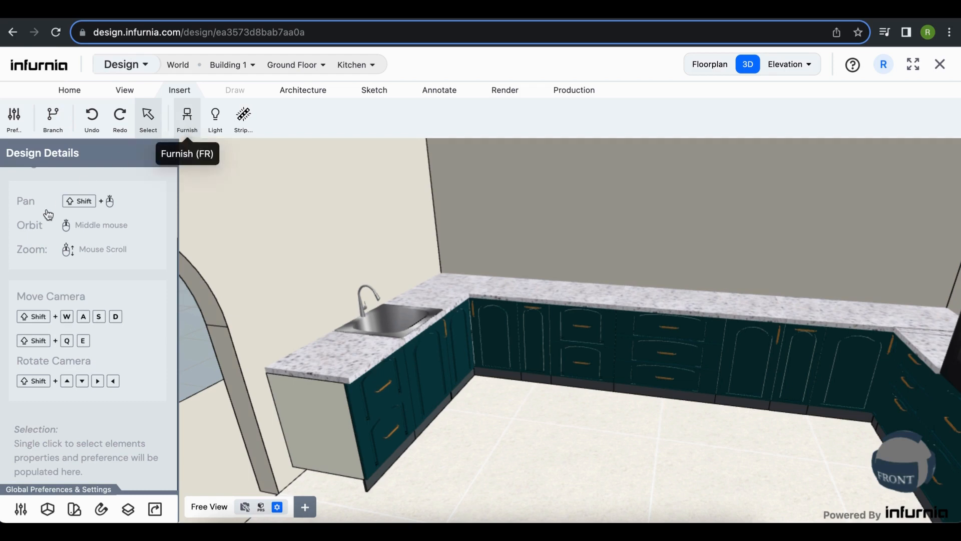
Step: Place a Water Purifier wall unit in the Aqua unit 450W, 600H variant on the wall above the sink counter
{"action": "left_click", "coordinate": [186, 119]}
{"action": "left_click", "coordinate": [71, 205]}
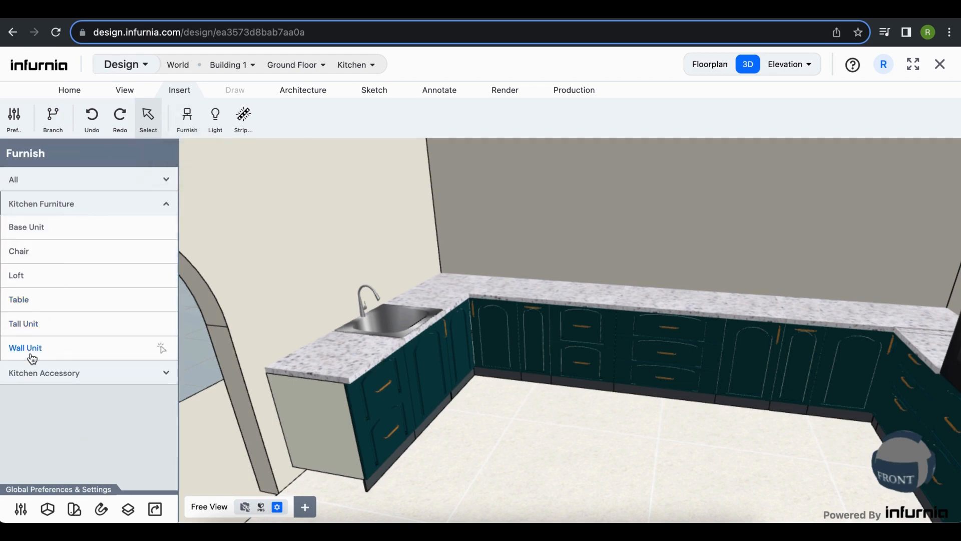
{"action": "left_click", "coordinate": [30, 353]}
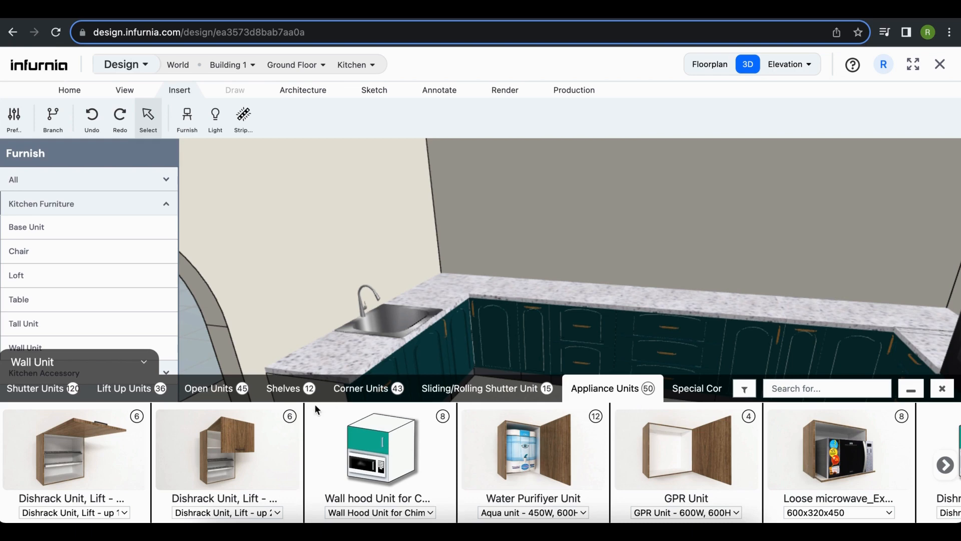
{"action": "left_click", "coordinate": [538, 467]}
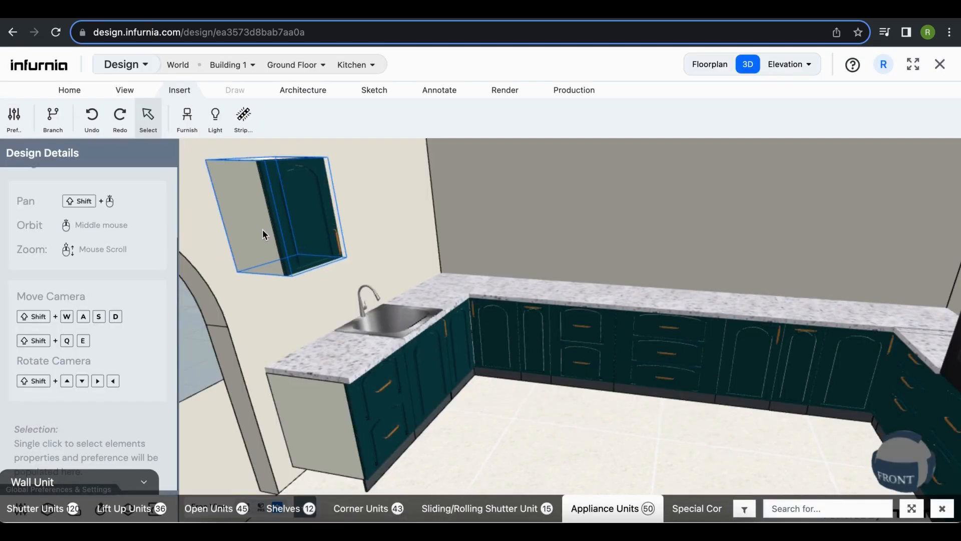
{"action": "left_click", "coordinate": [263, 230]}
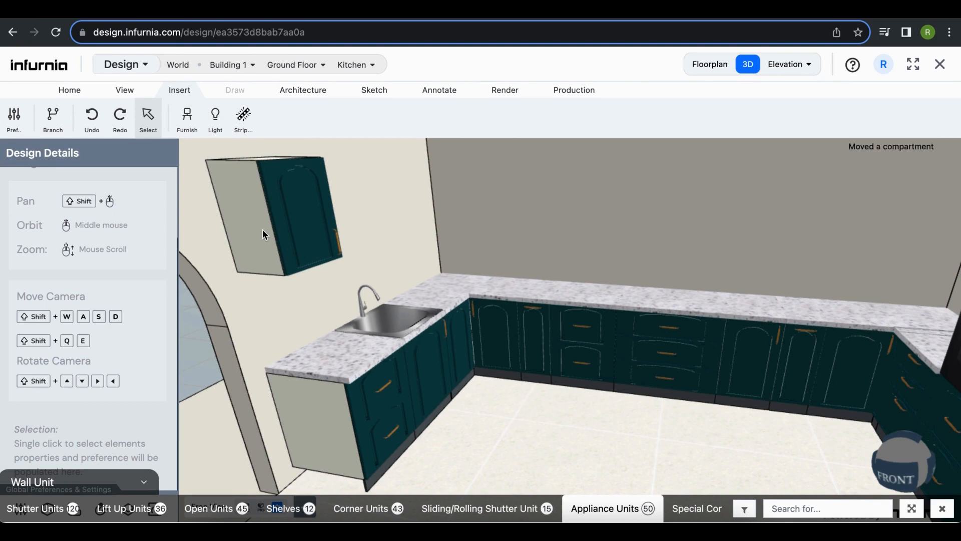
Step: Move wall cabinet C 13 in the floorplan so it lines up with the outer end of the base cabinet beneath it
{"action": "left_click", "coordinate": [706, 65]}
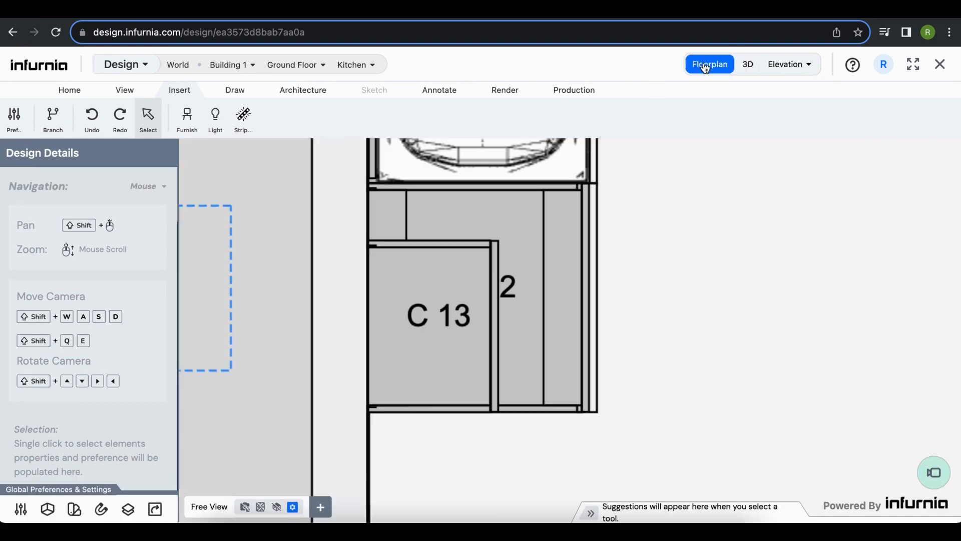
{"action": "left_click", "coordinate": [429, 383]}
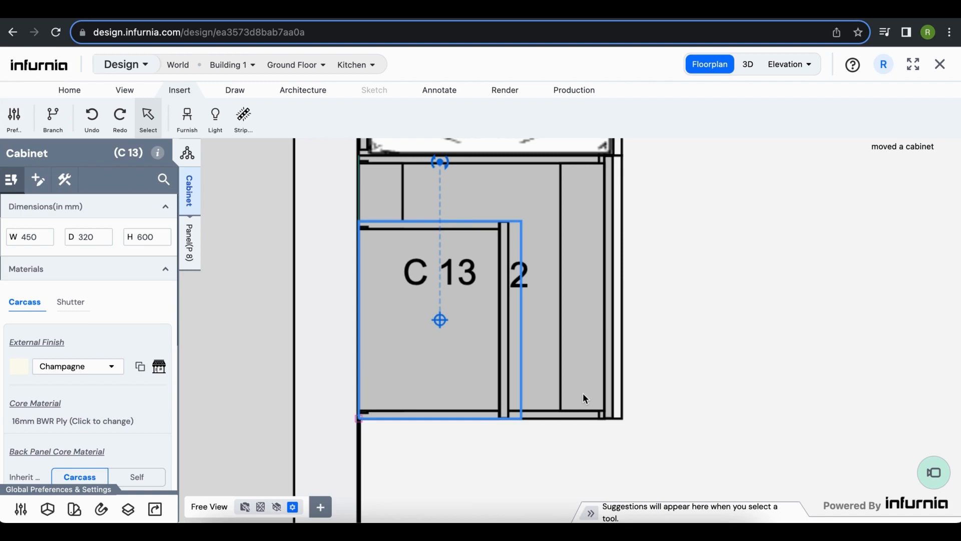
{"action": "scroll", "coordinate": [399, 351], "scroll_direction": "down", "scroll_amount": 3}
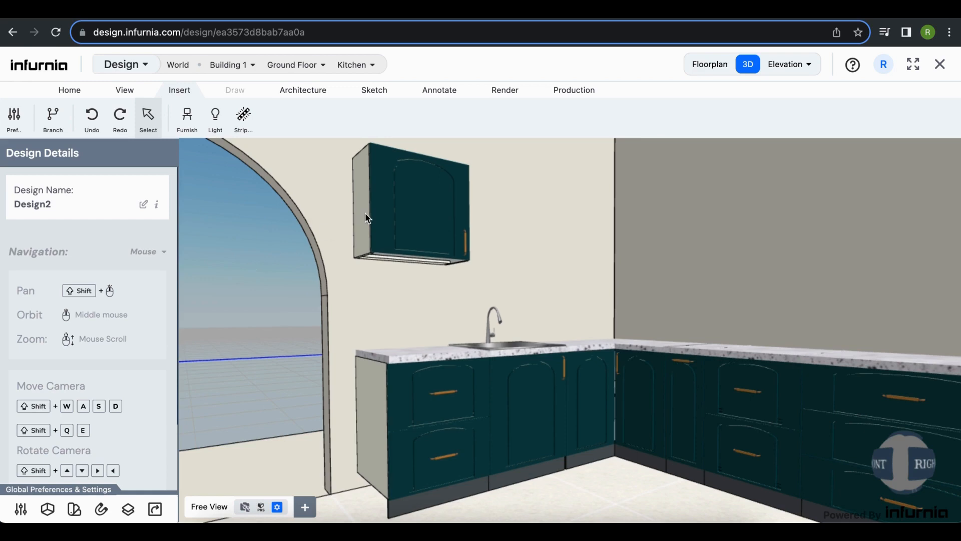
Step: Set the Y position of wall cabinet C 13 to 1472 mm
{"action": "left_click", "coordinate": [365, 213]}
{"action": "scroll", "coordinate": [56, 401], "scroll_direction": "down", "scroll_amount": 3}
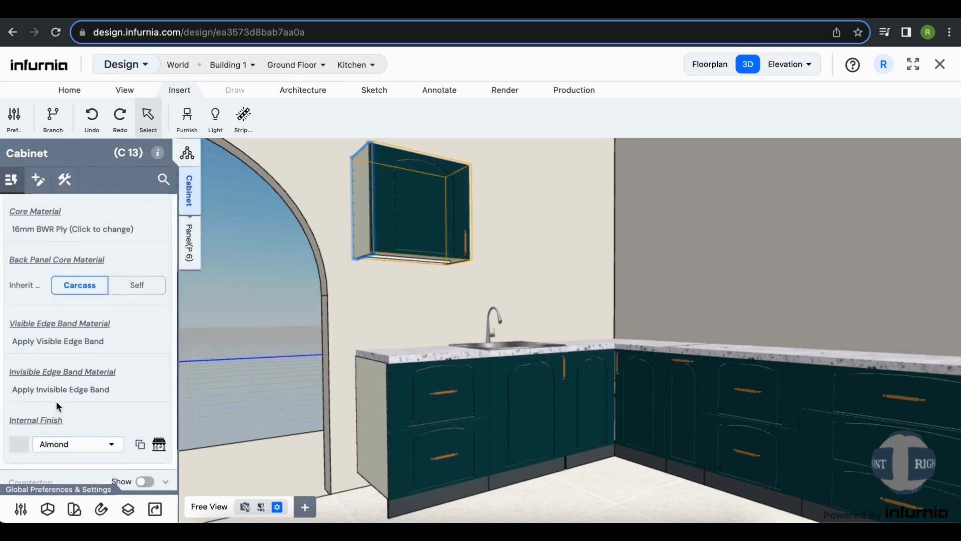
{"action": "scroll", "coordinate": [56, 401], "scroll_direction": "down", "scroll_amount": 3}
{"action": "left_click", "coordinate": [79, 424]}
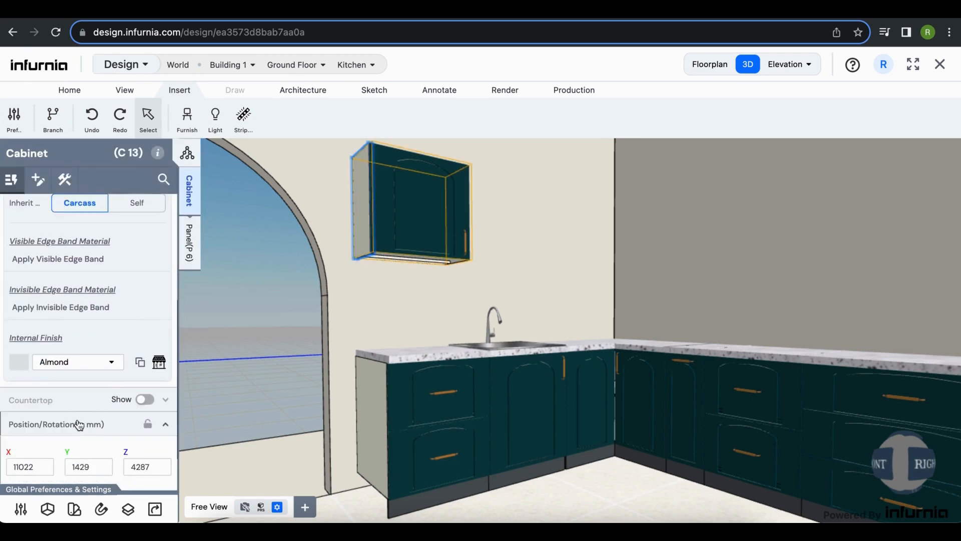
{"action": "scroll", "coordinate": [79, 424], "scroll_direction": "down", "scroll_amount": 2}
{"action": "left_click_drag", "start_coordinate": [94, 392], "coordinate": [69, 392]}
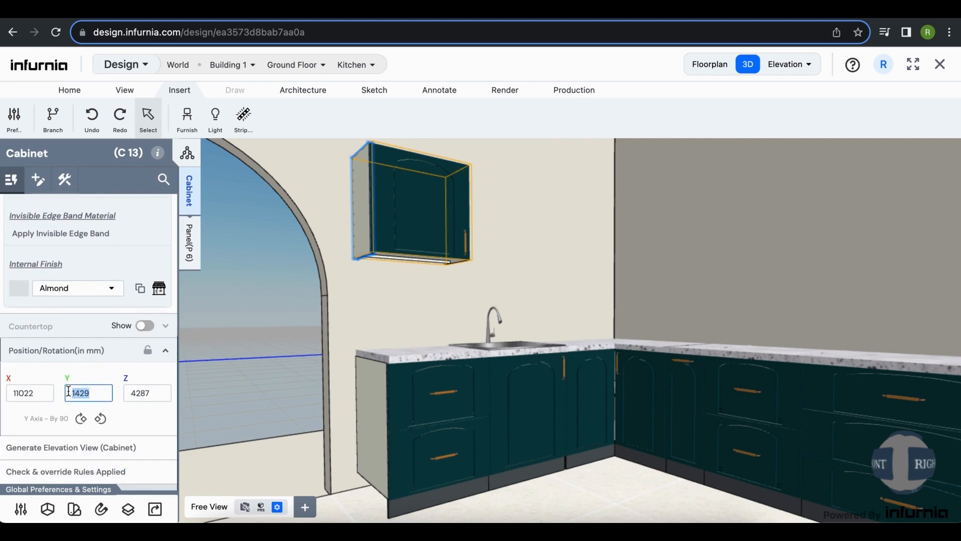
{"action": "type", "text": "1472"}
{"action": "key", "text": "Return"}
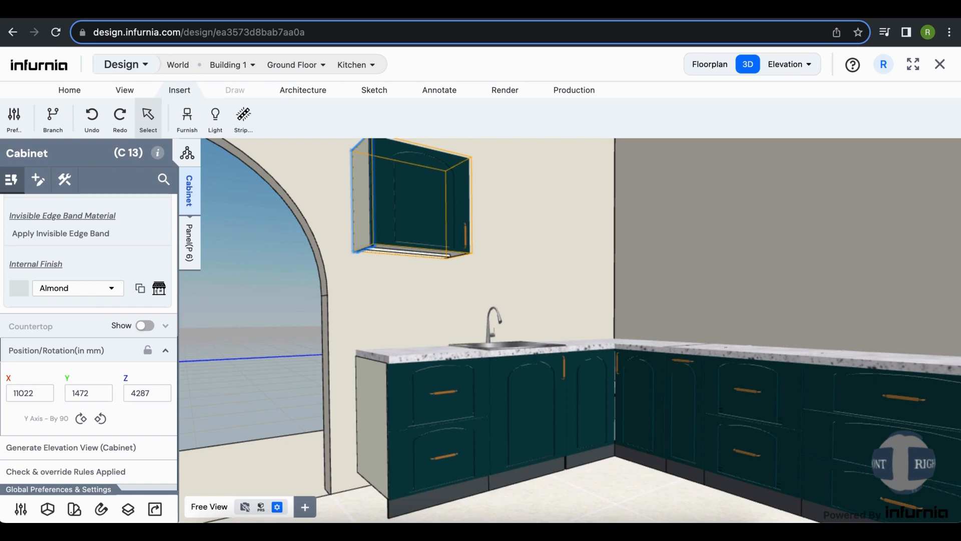
Step: Set the default Wall Unit Elevation in the cabinet preferences to 1472 mm
{"action": "left_click", "coordinate": [22, 511]}
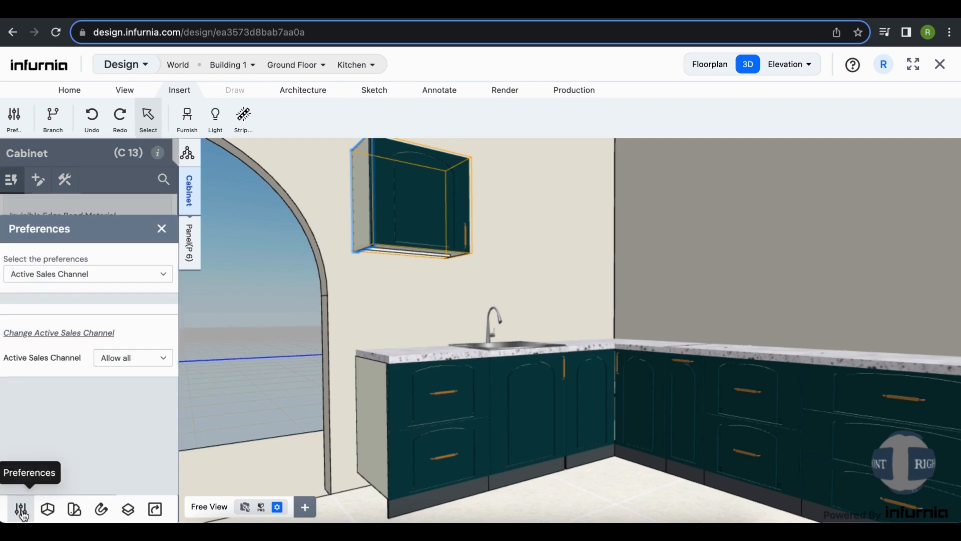
{"action": "left_click", "coordinate": [47, 275]}
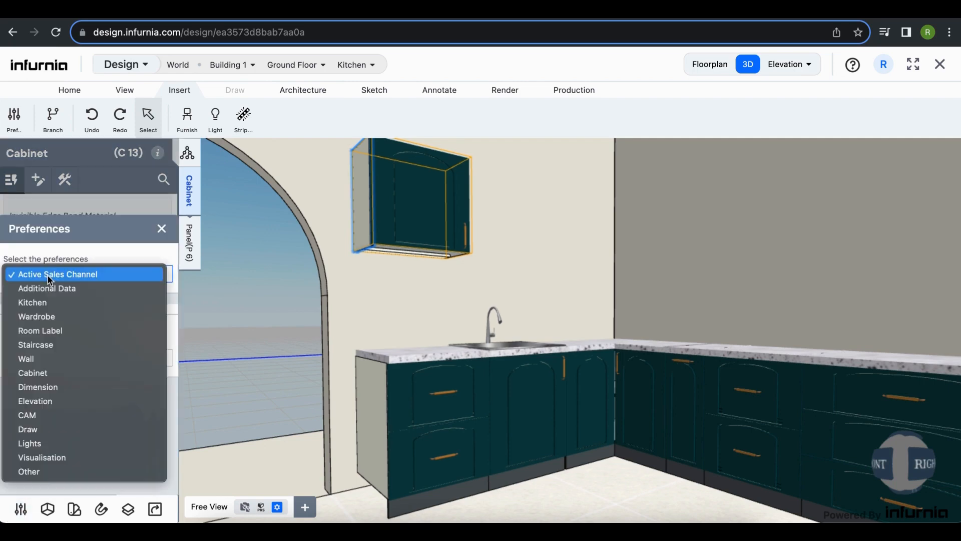
{"action": "left_click", "coordinate": [39, 373]}
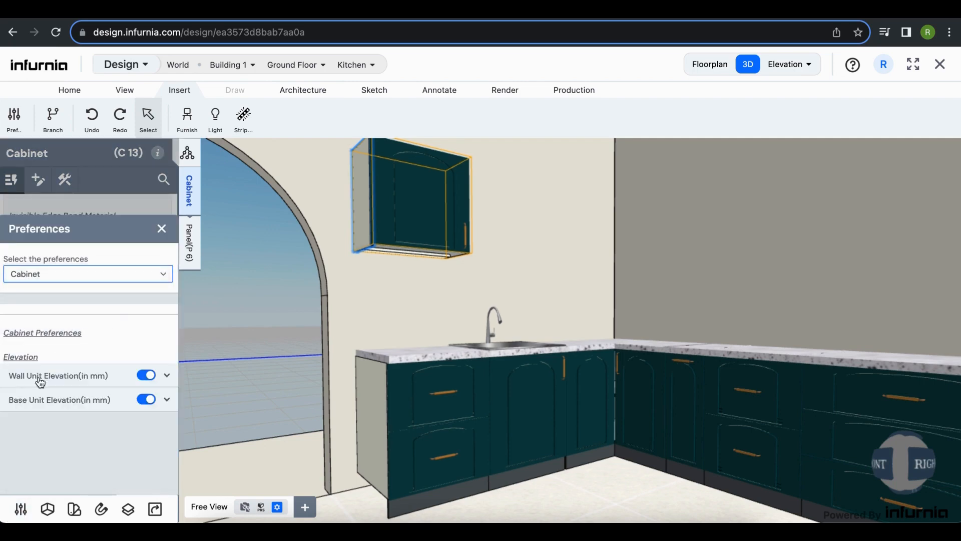
{"action": "left_click", "coordinate": [112, 380]}
{"action": "left_click_drag", "start_coordinate": [119, 405], "coordinate": [109, 403]}
{"action": "type", "text": "72"}
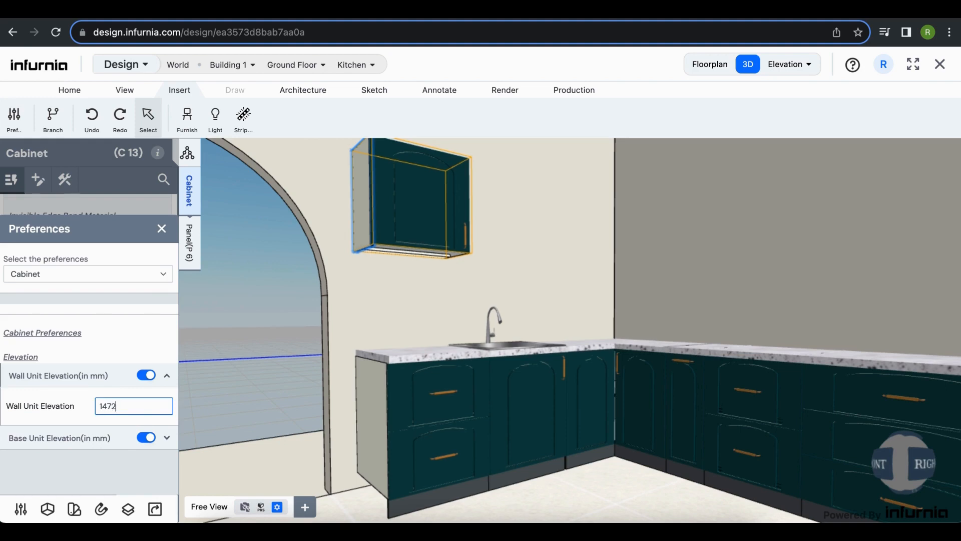
Step: Place a lift-up Dishrack Unit from the wall appliance units above the sink, directly against wall cabinet C 13
{"action": "key", "text": "Return"}
{"action": "left_click", "coordinate": [188, 118]}
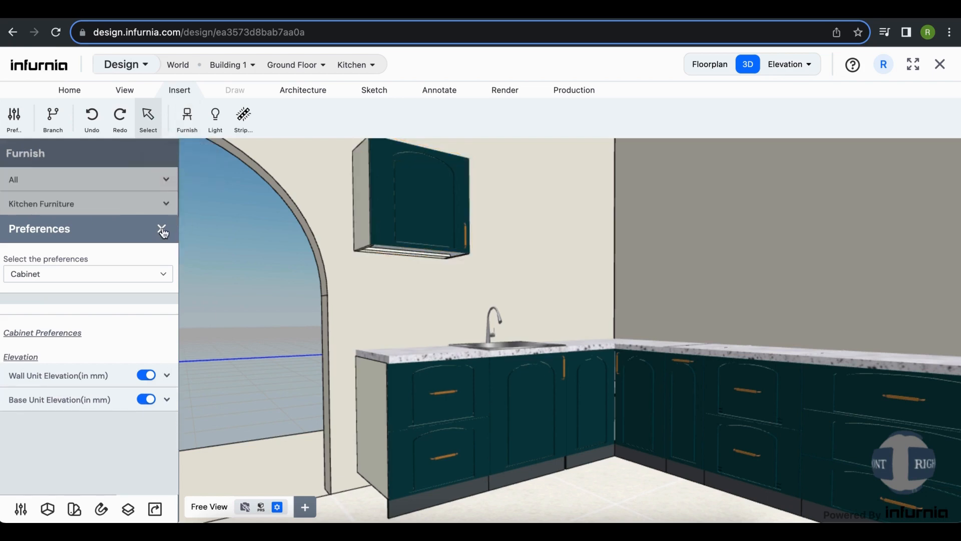
{"action": "left_click", "coordinate": [161, 228]}
{"action": "left_click", "coordinate": [82, 206]}
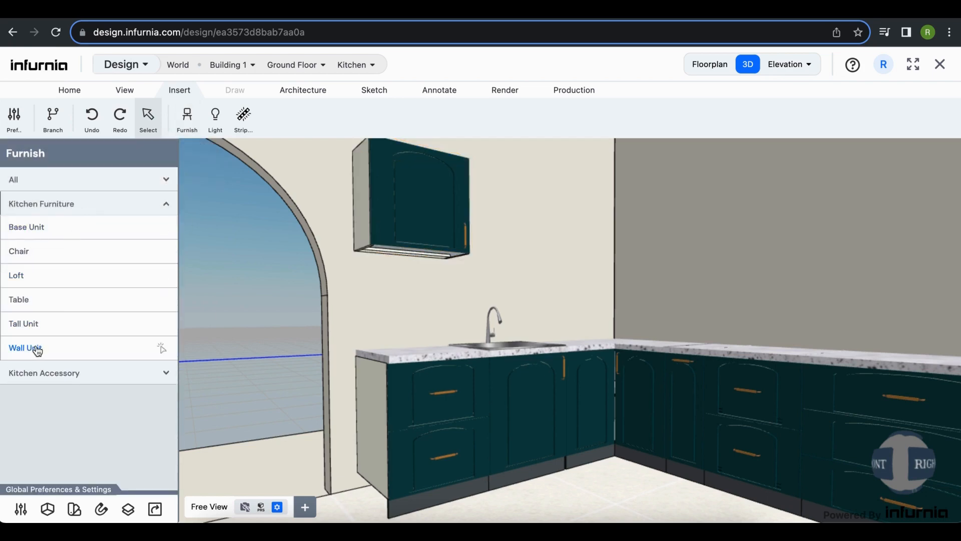
{"action": "left_click", "coordinate": [30, 347]}
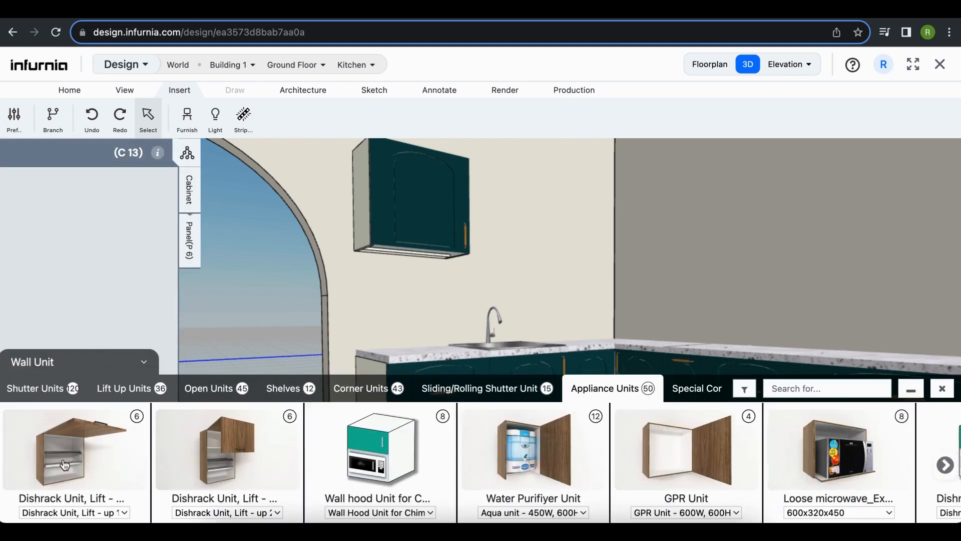
{"action": "left_click", "coordinate": [49, 462]}
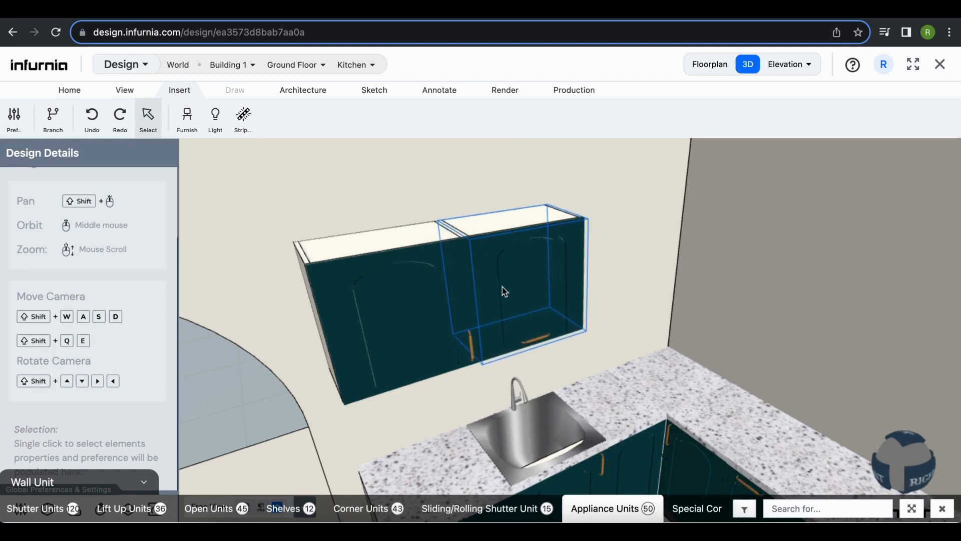
{"action": "left_click", "coordinate": [503, 287]}
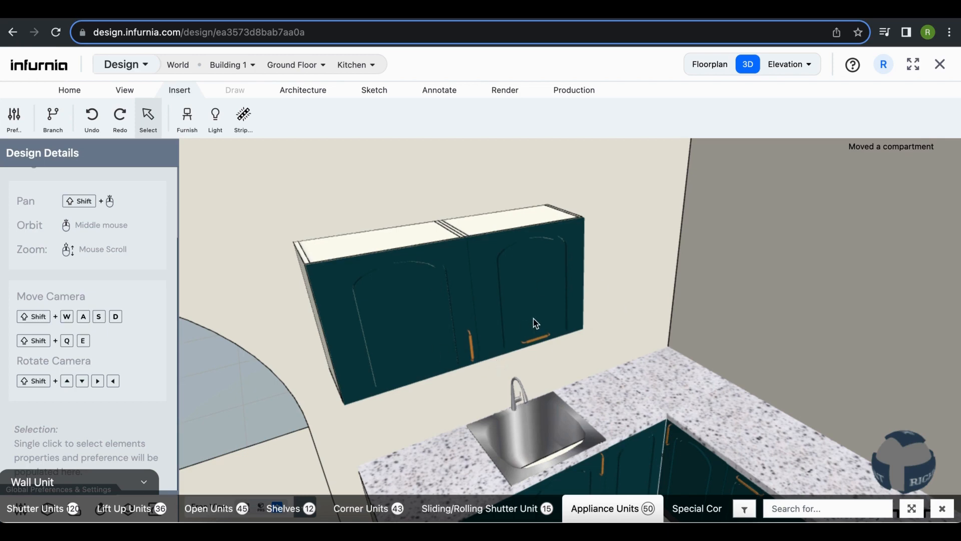
{"action": "scroll", "coordinate": [535, 323], "scroll_direction": "down", "scroll_amount": 3}
{"action": "middle_click_drag", "start_coordinate": [687, 336], "coordinate": [438, 320], "text": "shift"}
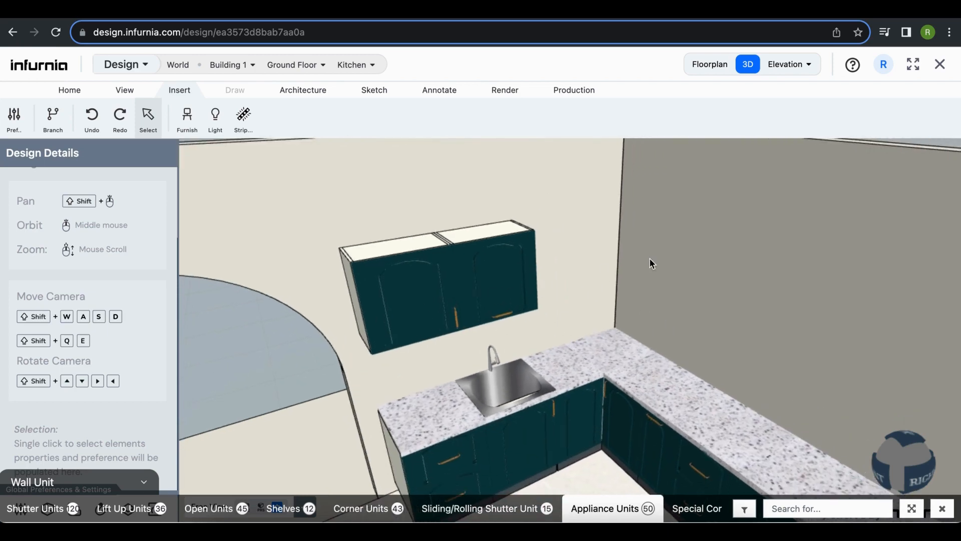
Step: Copy wall cabinet C 15 in the floorplan, rotate the copy 90°, and place it against the back wall beside corner cabinet C 16
{"action": "left_click", "coordinate": [717, 70]}
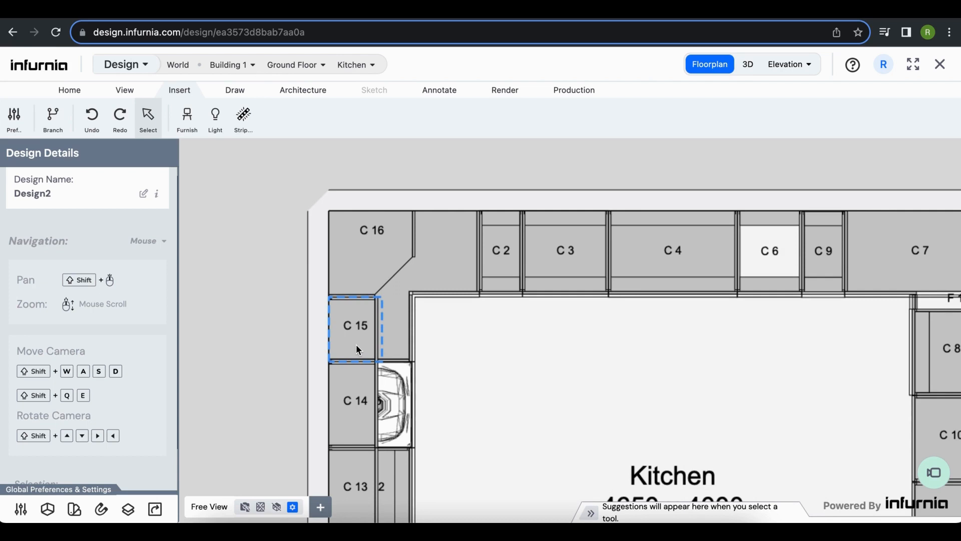
{"action": "left_click", "coordinate": [358, 347]}
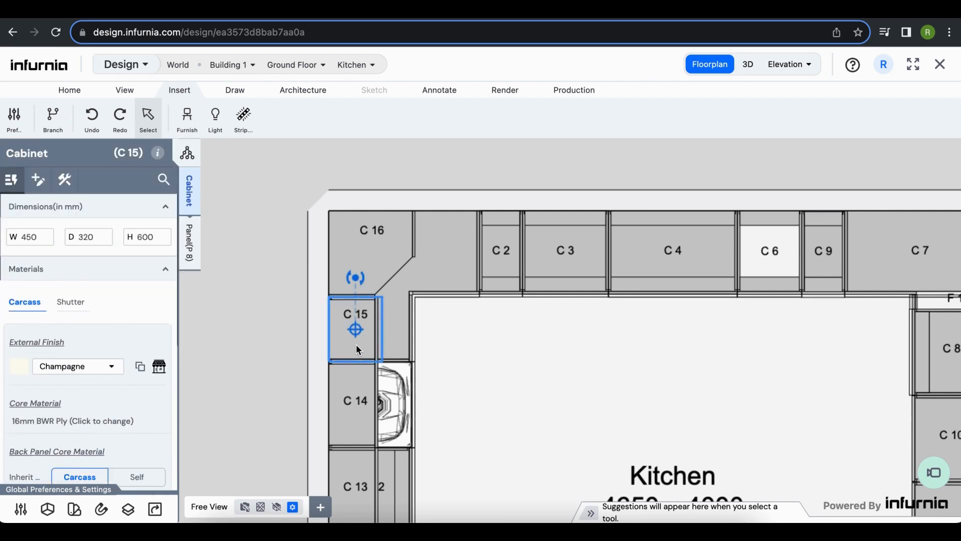
{"action": "key", "text": "ctrl+c"}
{"action": "key", "text": "ctrl+v"}
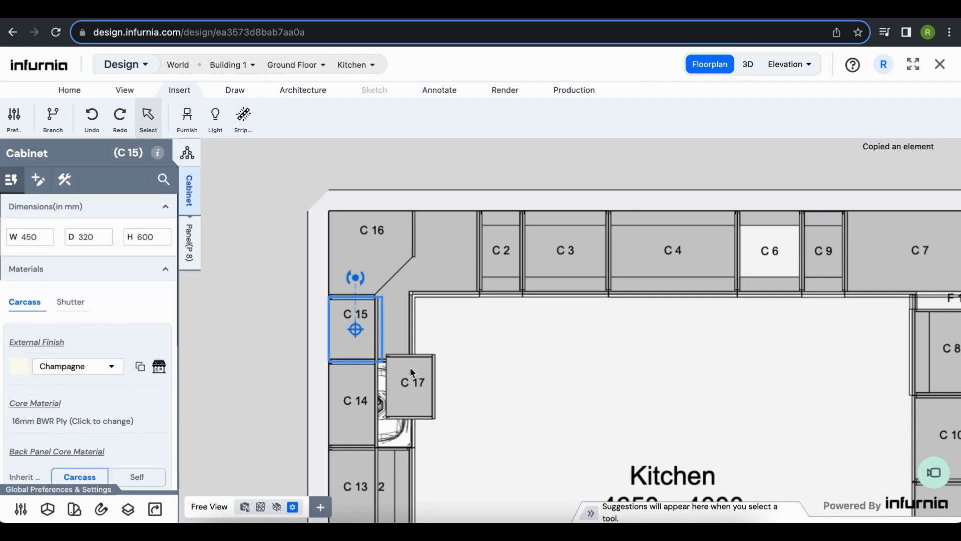
{"action": "left_click", "coordinate": [414, 367]}
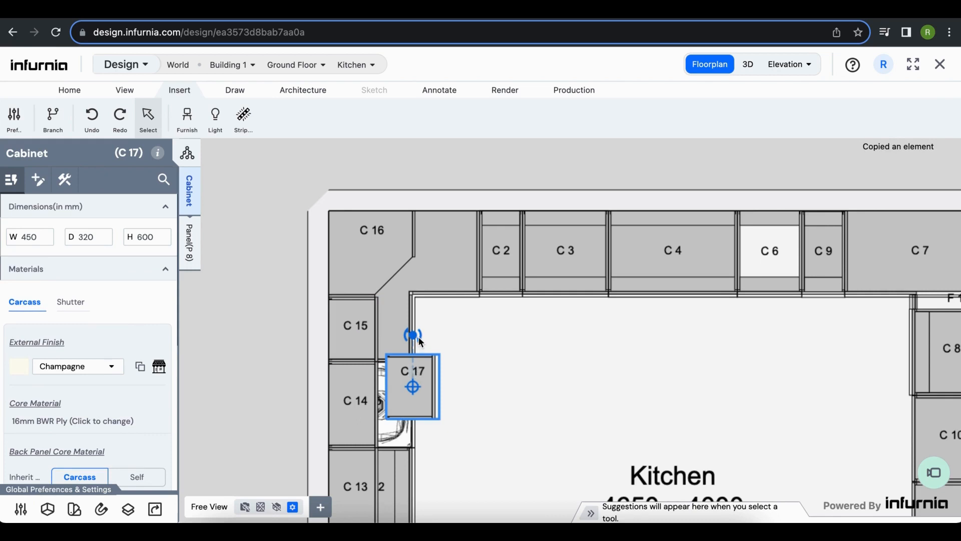
{"action": "left_click_drag", "start_coordinate": [420, 342], "coordinate": [463, 389]}
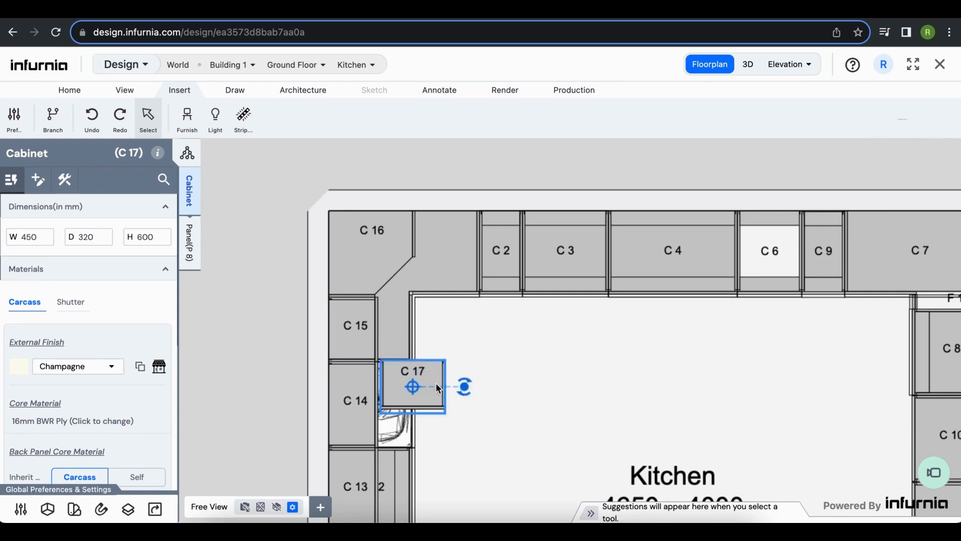
{"action": "left_click", "coordinate": [446, 218]}
Step: Examine the layout of the wall, base and tall cabinets in the 3D view and return to the floorplan
{"action": "left_click", "coordinate": [748, 64]}
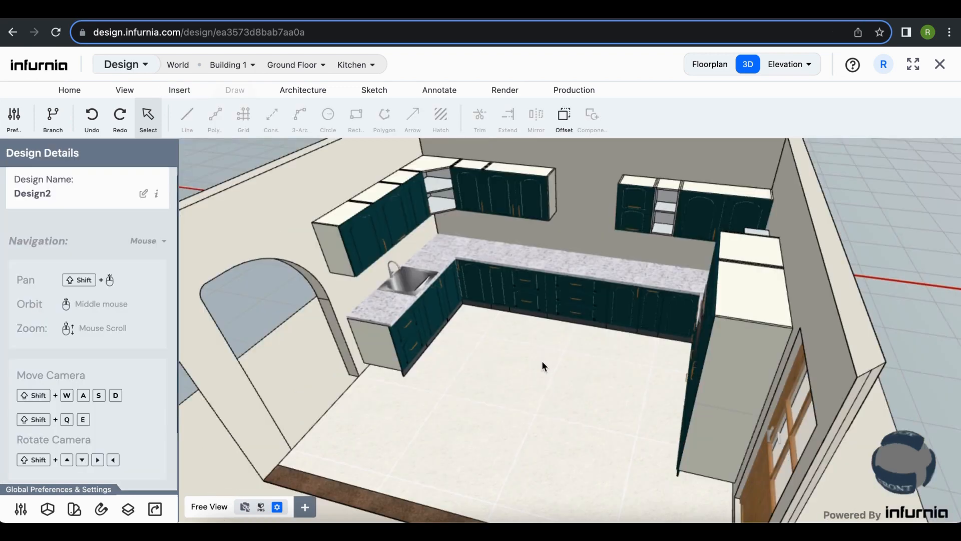
{"action": "scroll", "coordinate": [542, 361], "scroll_direction": "up", "scroll_amount": 5}
{"action": "middle_click_drag", "start_coordinate": [557, 375], "coordinate": [574, 407], "text": "shift"}
{"action": "scroll", "coordinate": [593, 414], "scroll_direction": "down", "scroll_amount": 3}
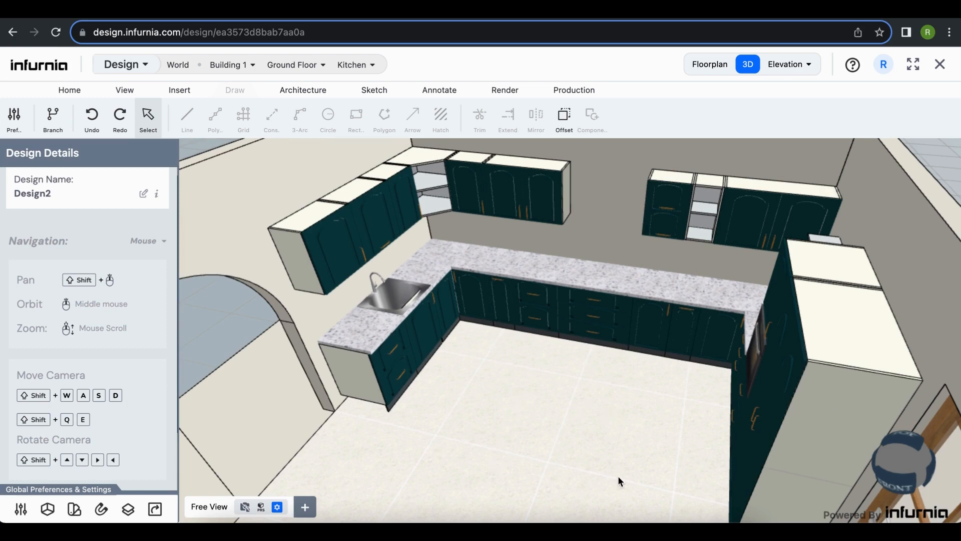
{"action": "left_click", "coordinate": [699, 69]}
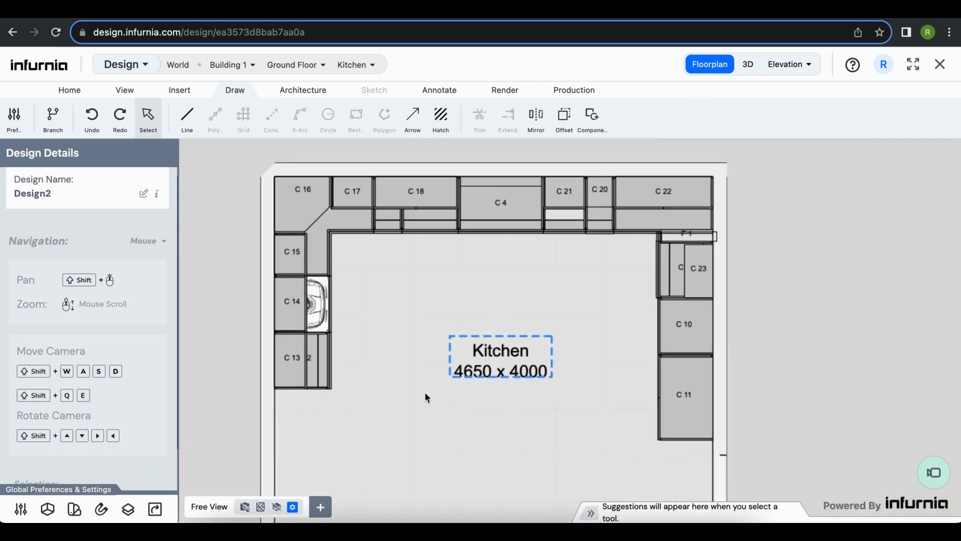
{"action": "left_click", "coordinate": [316, 387]}
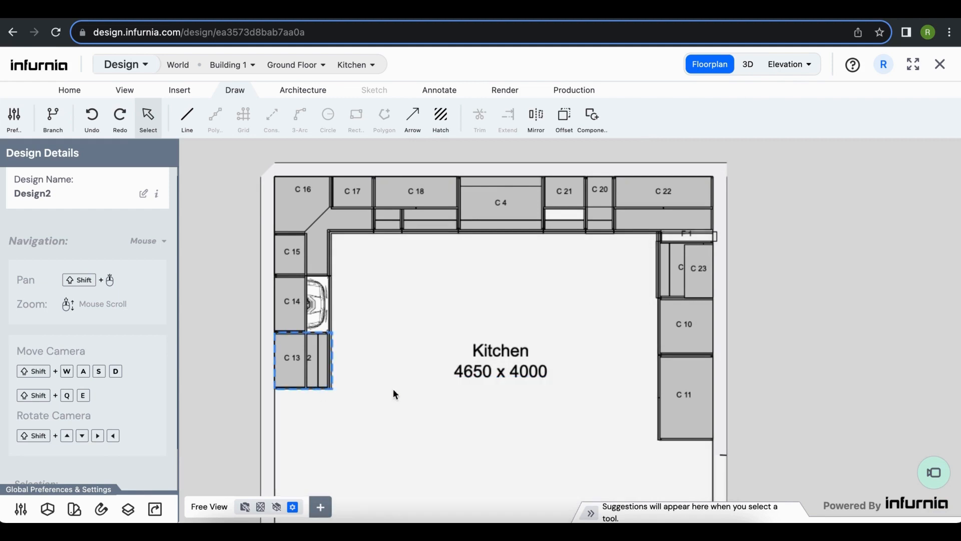
{"action": "left_click", "coordinate": [506, 337]}
{"action": "key", "text": "Escape"}
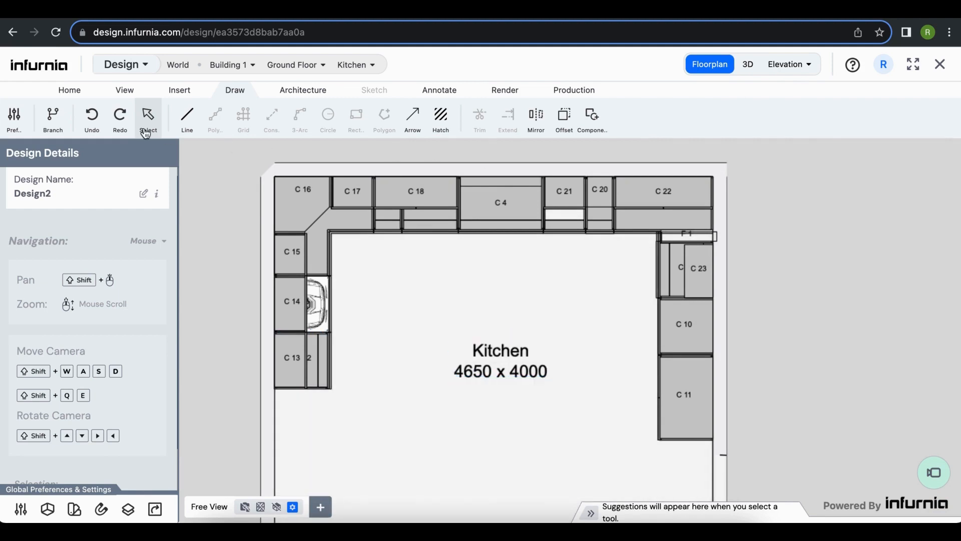
Step: Draw a horizontal guide line from the outer front corner of the base cabinet beneath C 13 across the kitchen floor
{"action": "left_click", "coordinate": [187, 119]}
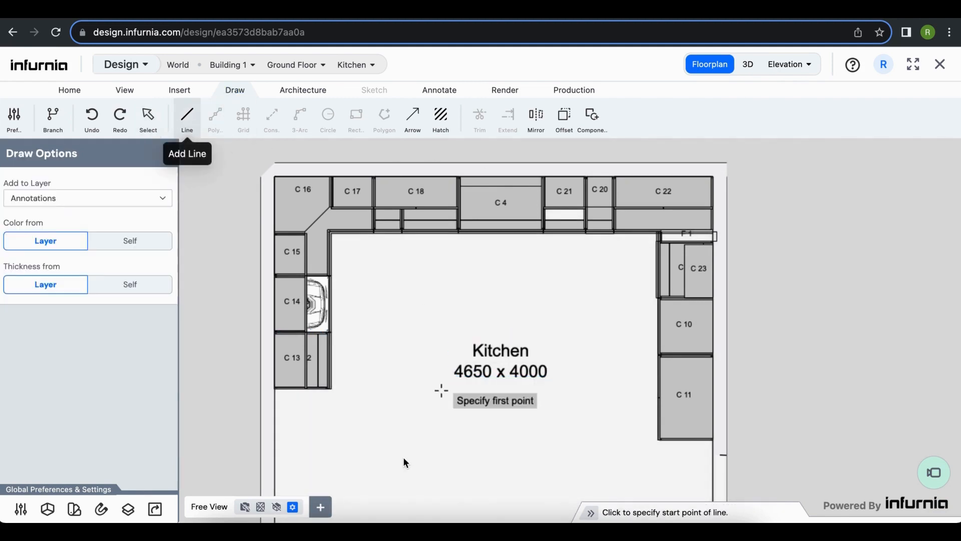
{"action": "left_click", "coordinate": [330, 391]}
{"action": "left_click", "coordinate": [625, 397]}
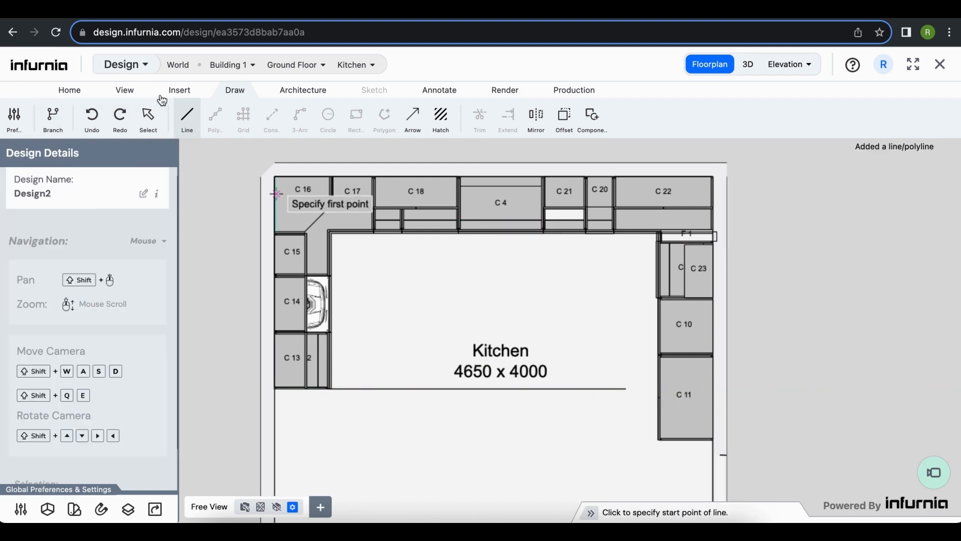
Step: Place a 450 mm wide base drawer unit in the middle of the kitchen, aligned with the horizontal guide line
{"action": "left_click", "coordinate": [178, 90]}
{"action": "left_click", "coordinate": [186, 117]}
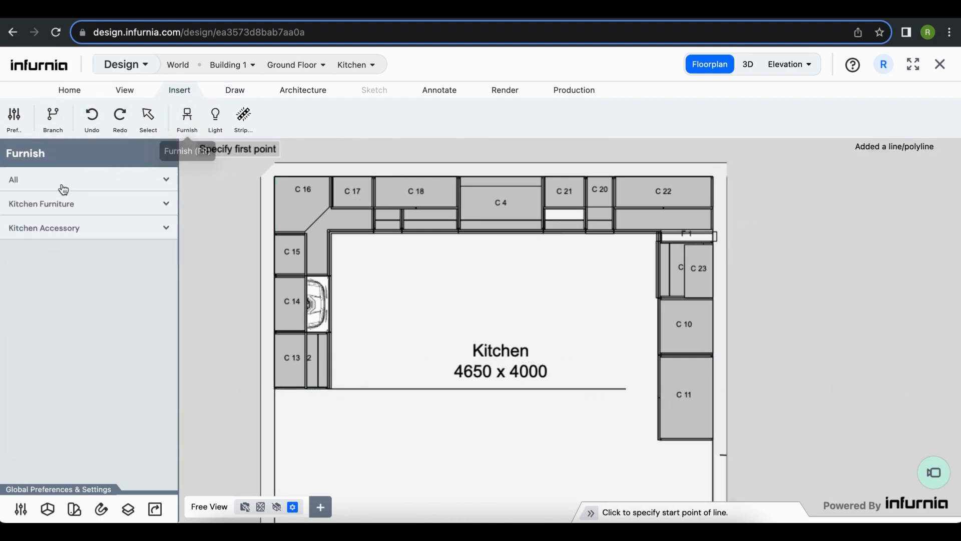
{"action": "left_click", "coordinate": [45, 206]}
{"action": "left_click", "coordinate": [39, 226]}
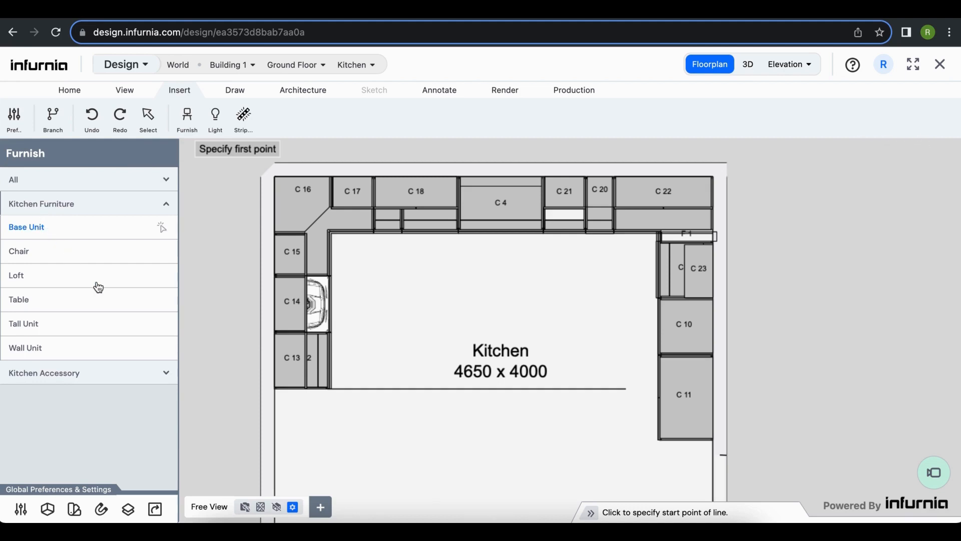
{"action": "left_click", "coordinate": [122, 394]}
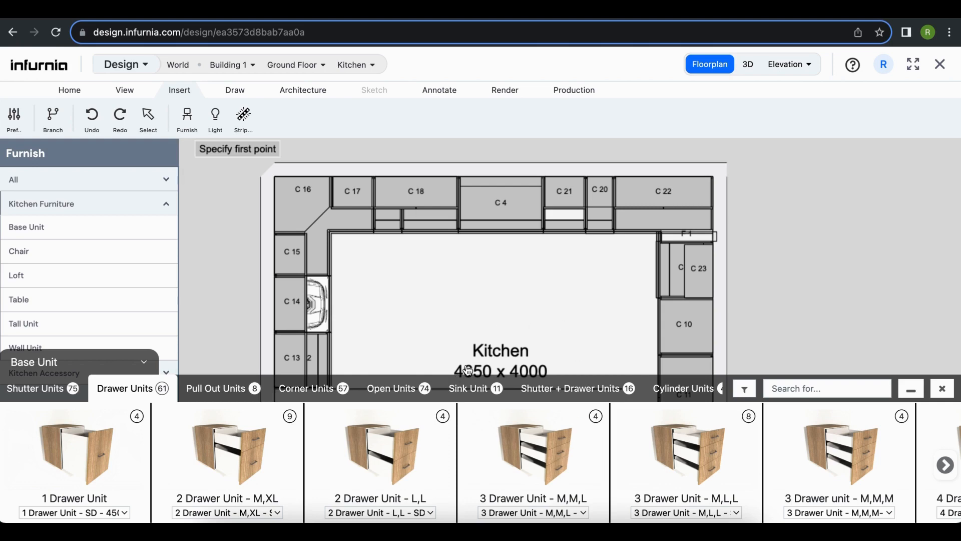
{"action": "key", "text": "Escape"}
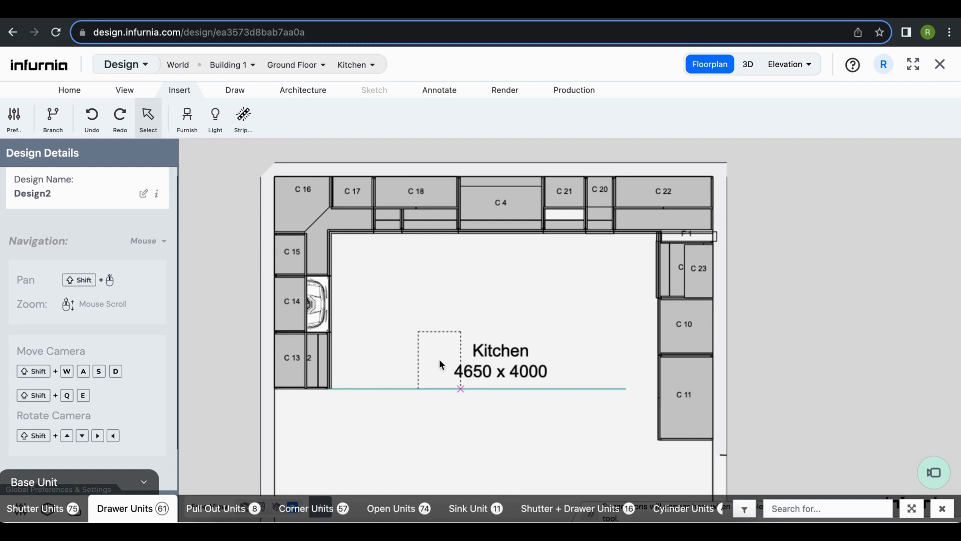
{"action": "left_click", "coordinate": [439, 359]}
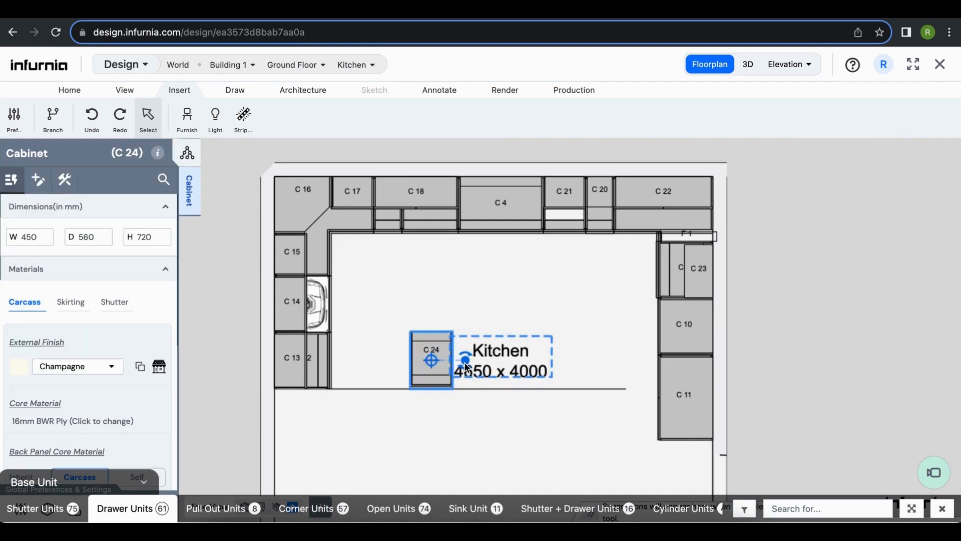
Step: Rotate drawer unit C 24 by 180° so its front faces the back counter, keeping its rear on the guide line
{"action": "left_click_drag", "start_coordinate": [466, 367], "coordinate": [377, 362]}
{"action": "scroll", "coordinate": [436, 339], "scroll_direction": "up", "scroll_amount": 5}
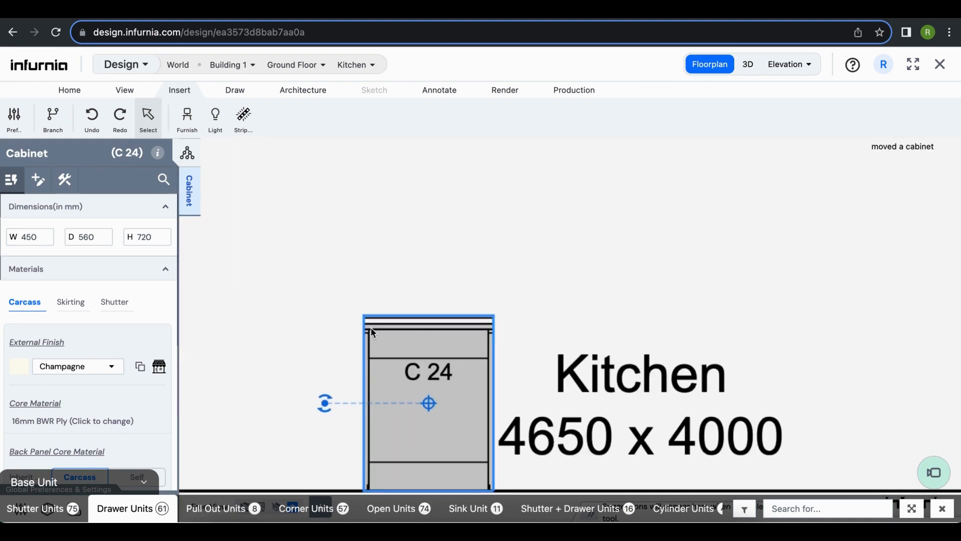
{"action": "scroll", "coordinate": [462, 326], "scroll_direction": "down", "scroll_amount": 5}
{"action": "left_click", "coordinate": [461, 326]}
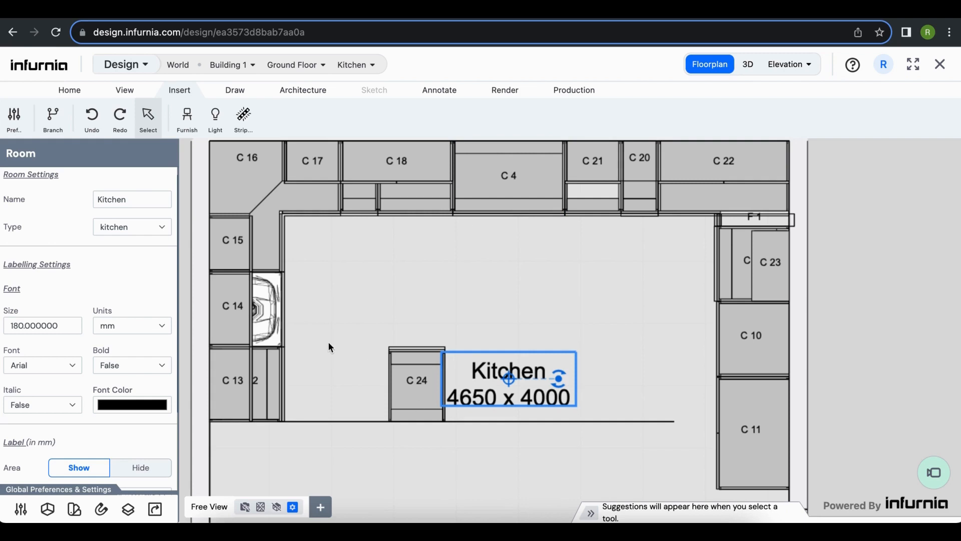
Step: Draw a vertical guide line from the front corner of base cabinet C 4 straight across the horizontal guide line
{"action": "left_click", "coordinate": [236, 91]}
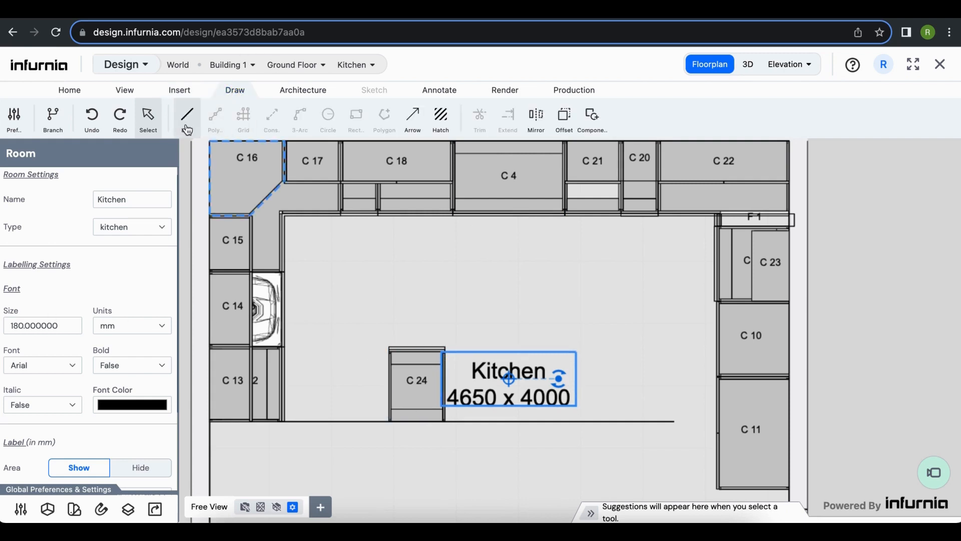
{"action": "left_click", "coordinate": [187, 118]}
{"action": "scroll", "coordinate": [451, 219], "scroll_direction": "up", "scroll_amount": 2}
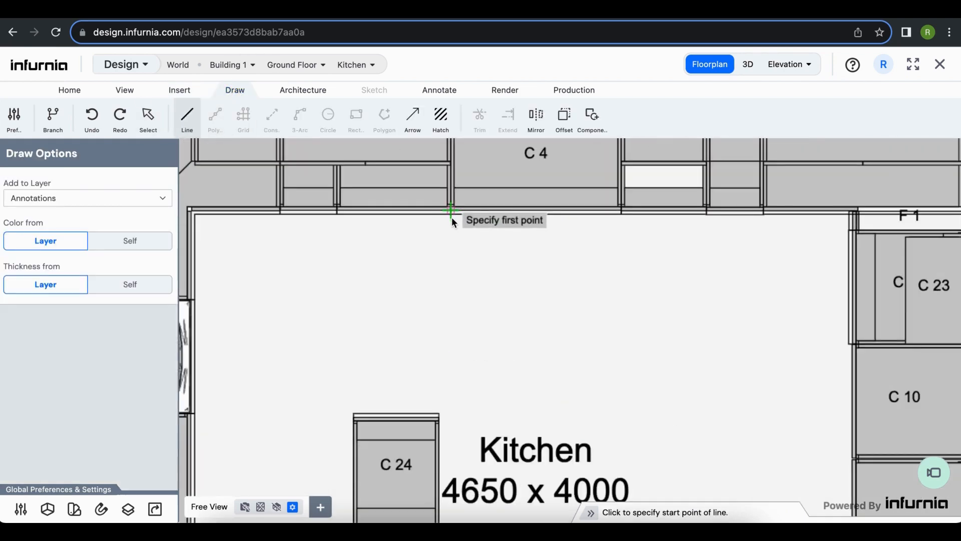
{"action": "left_click", "coordinate": [451, 217]}
{"action": "scroll", "coordinate": [466, 351], "scroll_direction": "down", "scroll_amount": 2}
{"action": "scroll", "coordinate": [451, 381], "scroll_direction": "down", "scroll_amount": 3}
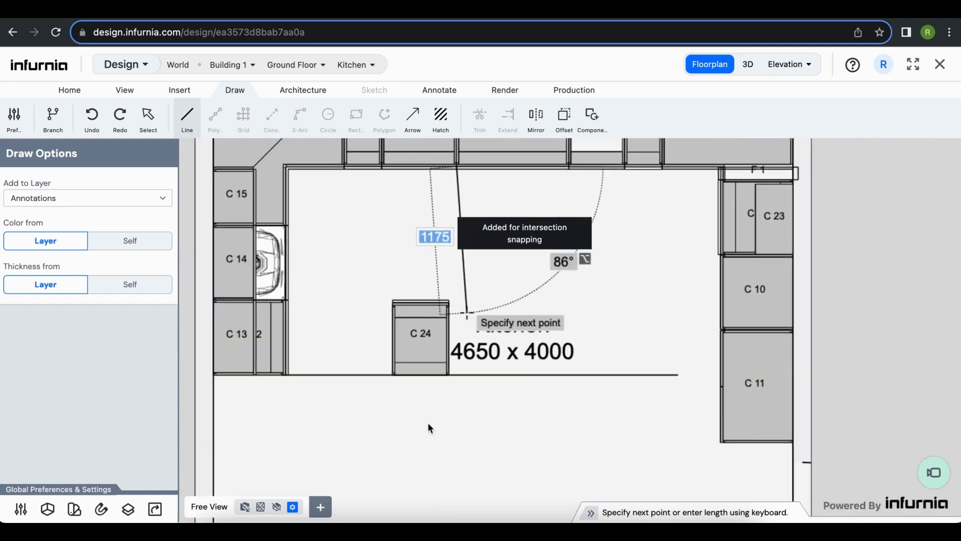
{"action": "left_click", "coordinate": [456, 479]}
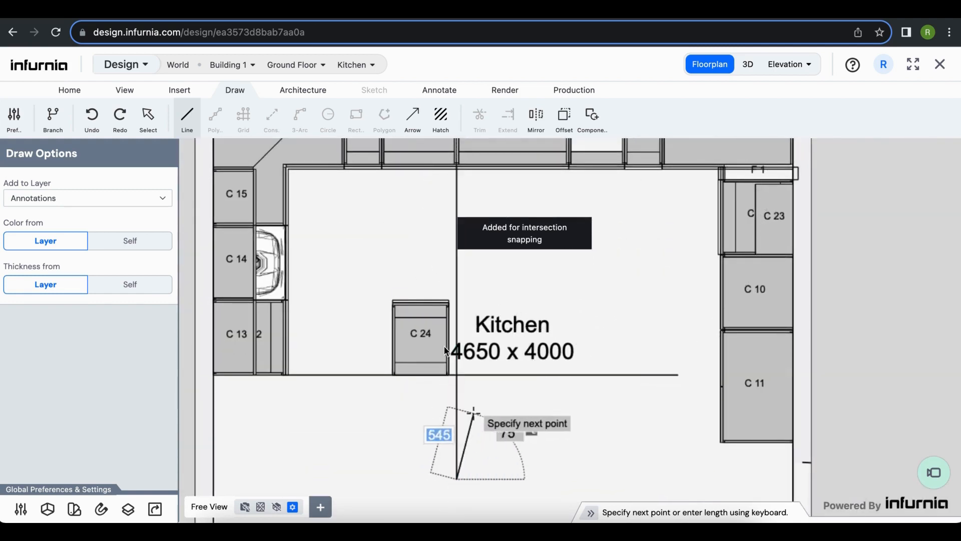
{"action": "key", "text": "Escape"}
Step: Move drawer unit C 24 along the horizontal guide line until its side meets the vertical guide line
{"action": "scroll", "coordinate": [443, 346], "scroll_direction": "up", "scroll_amount": 3}
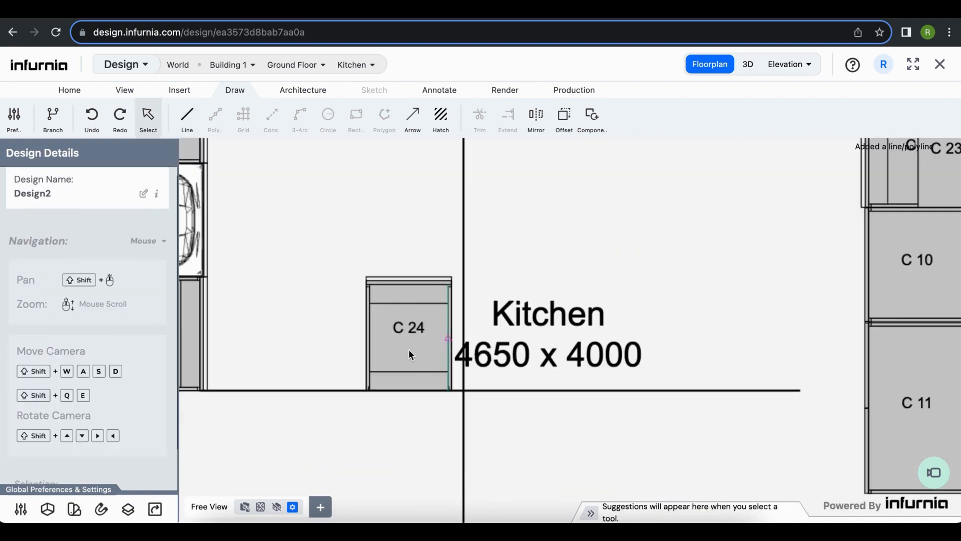
{"action": "left_click", "coordinate": [446, 358]}
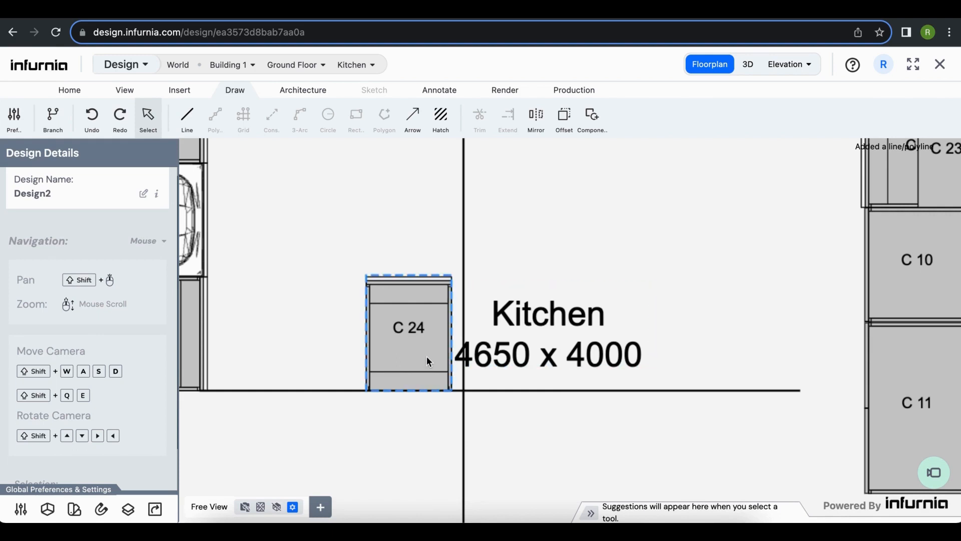
{"action": "left_click", "coordinate": [442, 386]}
{"action": "scroll", "coordinate": [442, 385], "scroll_direction": "up", "scroll_amount": 1}
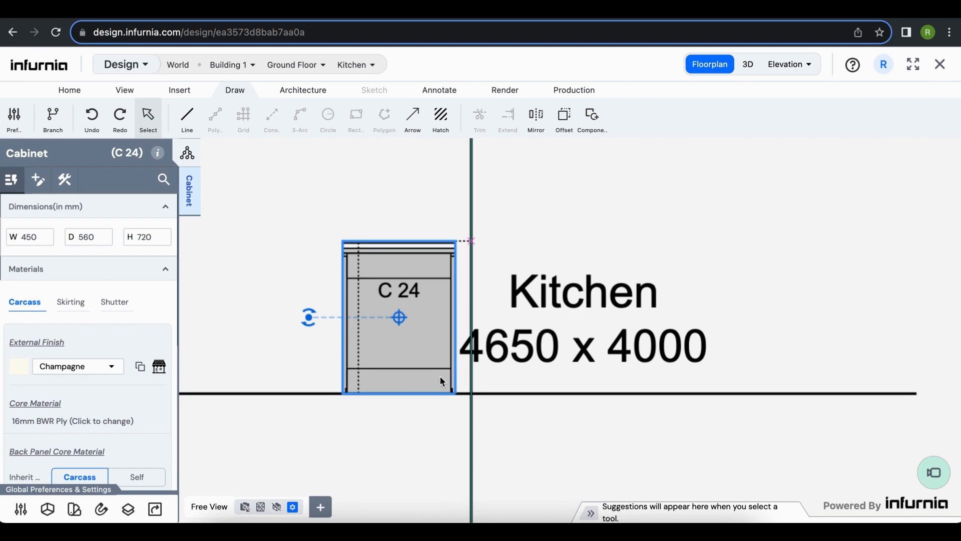
{"action": "left_click_drag", "start_coordinate": [440, 378], "coordinate": [442, 378]}
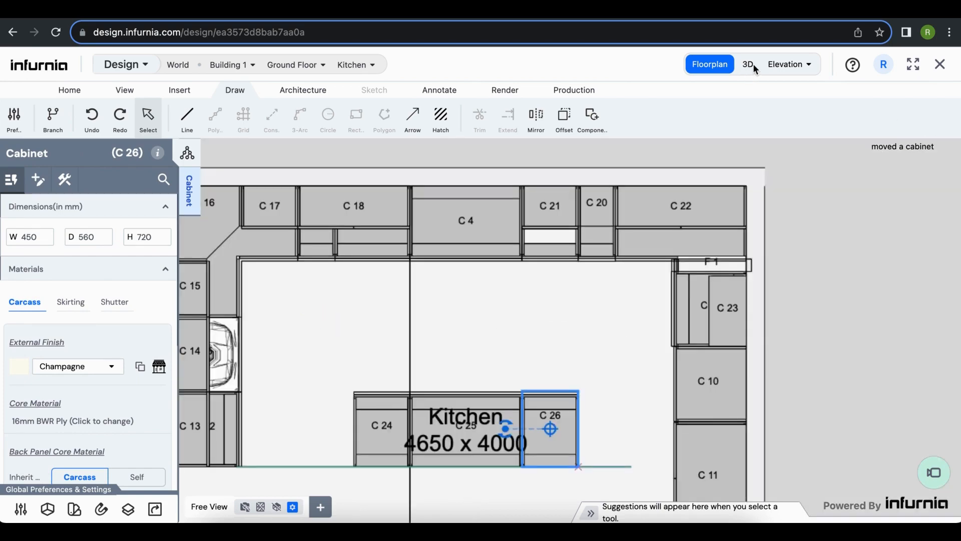
Step: Examine the island formed by base units C 24 to C 26 from its drawer side in the 3D view
{"action": "left_click", "coordinate": [748, 65]}
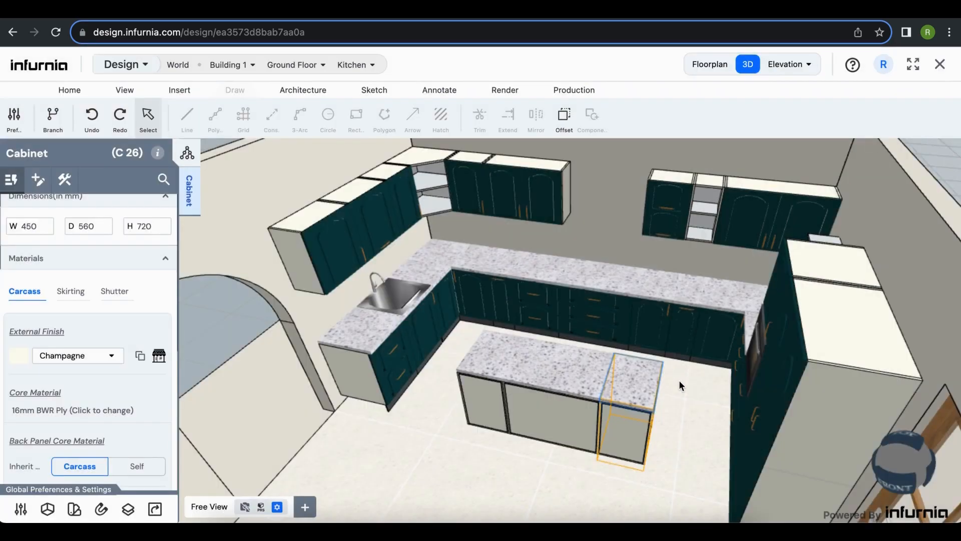
{"action": "left_click_drag", "start_coordinate": [679, 380], "coordinate": [795, 448]}
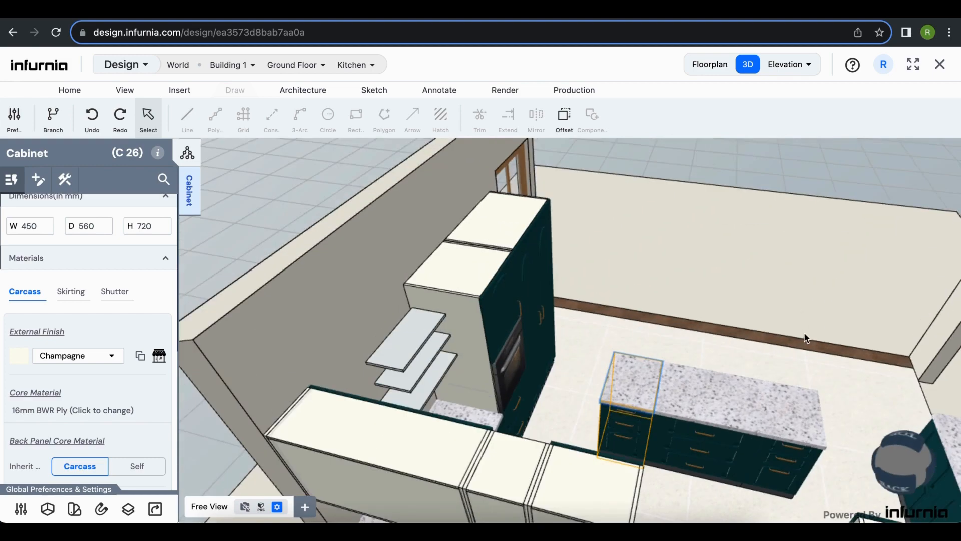
Step: Set the countertop's back extension to 200 mm on island base unit C 24
{"action": "left_click_drag", "start_coordinate": [805, 338], "coordinate": [849, 364]}
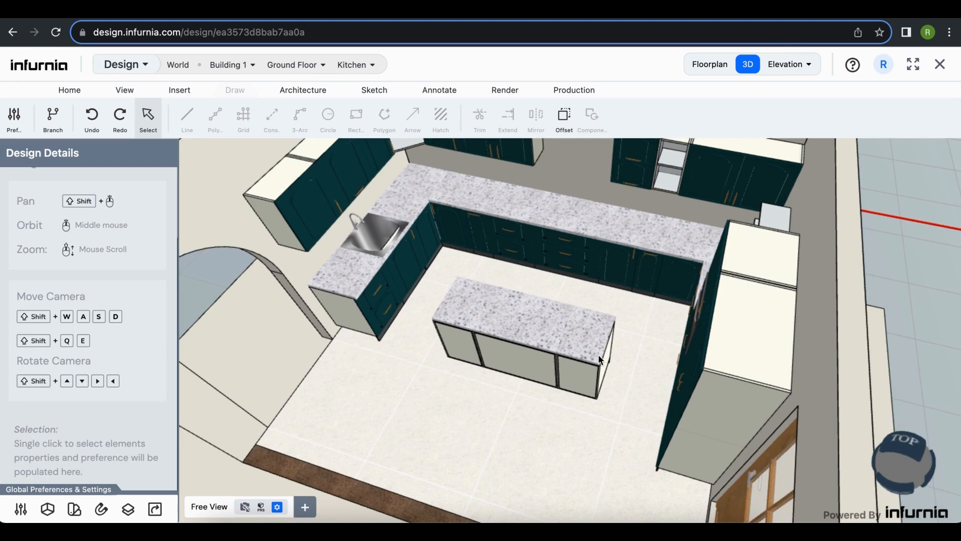
{"action": "scroll", "coordinate": [450, 323], "scroll_direction": "up", "scroll_amount": 2}
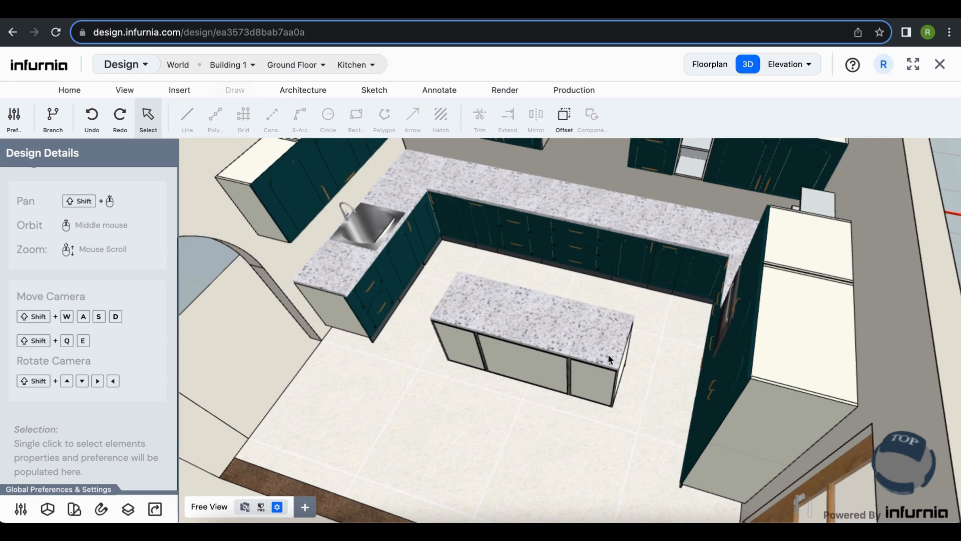
{"action": "scroll", "coordinate": [510, 335], "scroll_direction": "up", "scroll_amount": 3}
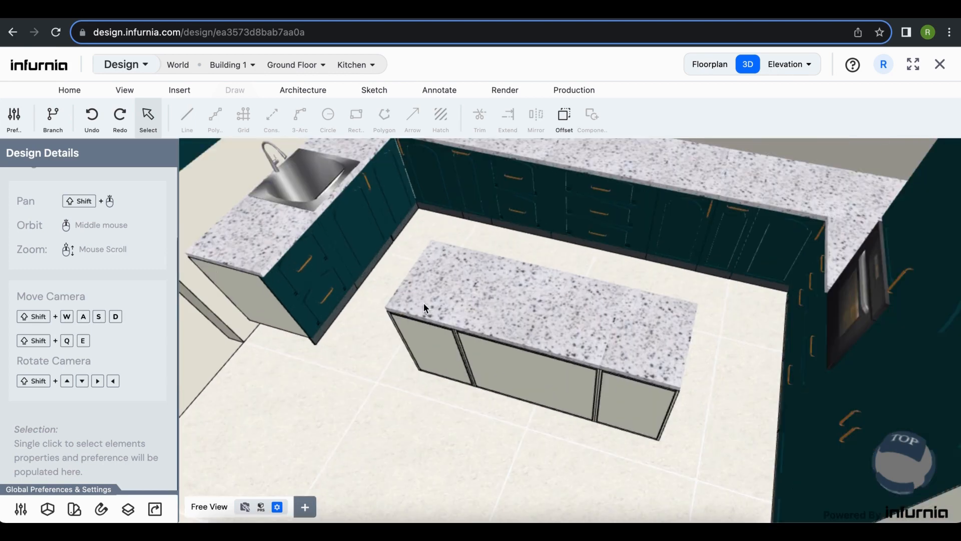
{"action": "left_click", "coordinate": [423, 303]}
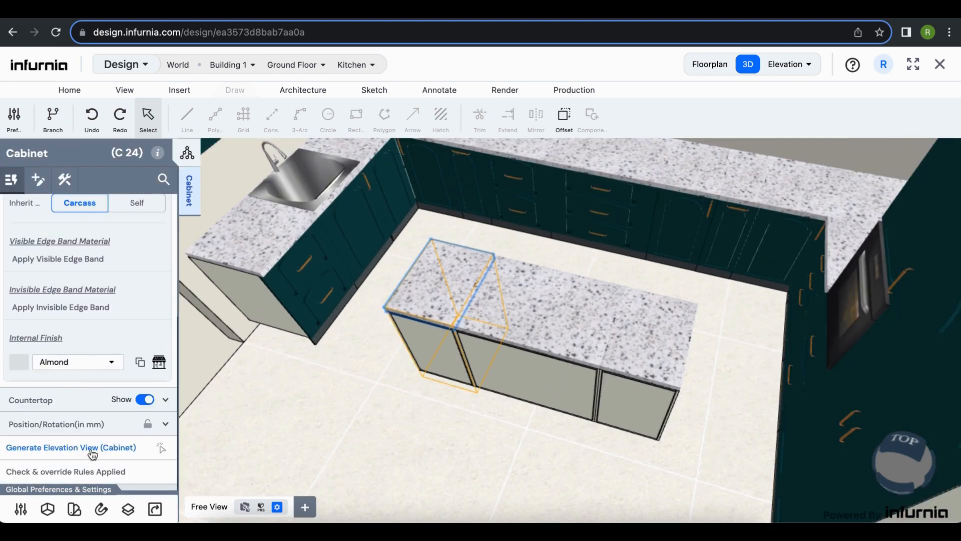
{"action": "left_click", "coordinate": [65, 400]}
{"action": "scroll", "coordinate": [80, 426], "scroll_direction": "down", "scroll_amount": 3}
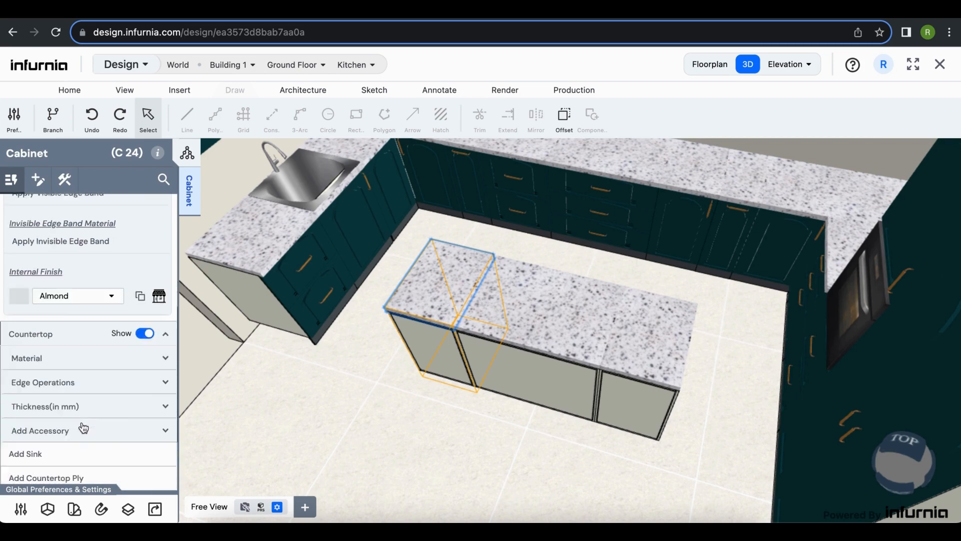
{"action": "left_click", "coordinate": [112, 423]}
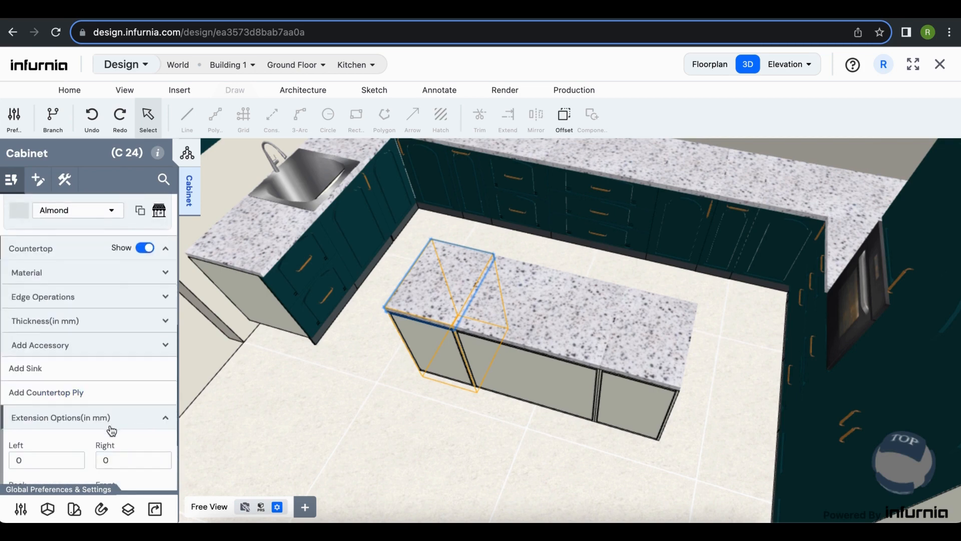
{"action": "scroll", "coordinate": [113, 424], "scroll_direction": "down", "scroll_amount": 3}
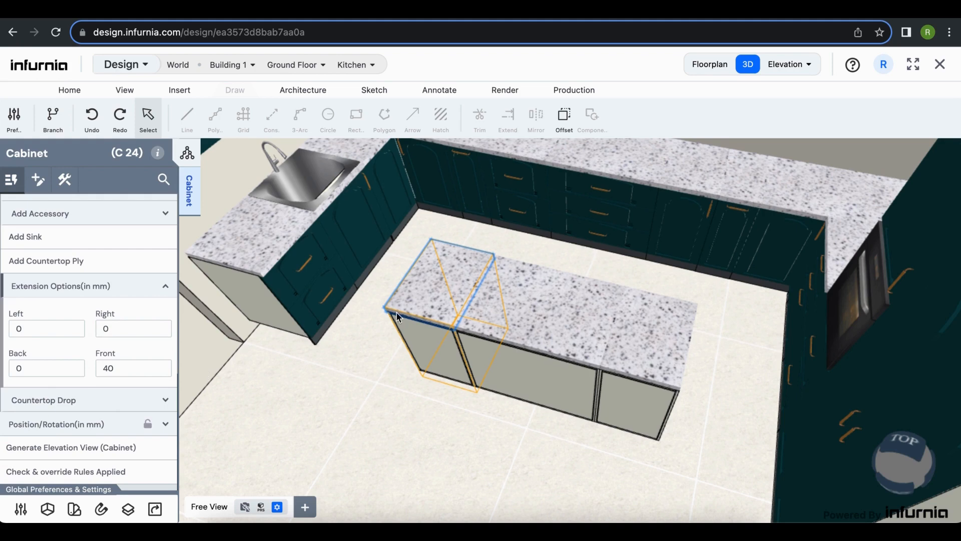
{"action": "left_click", "coordinate": [36, 368]}
{"action": "type", "text": "200"}
{"action": "key", "text": "Return"}
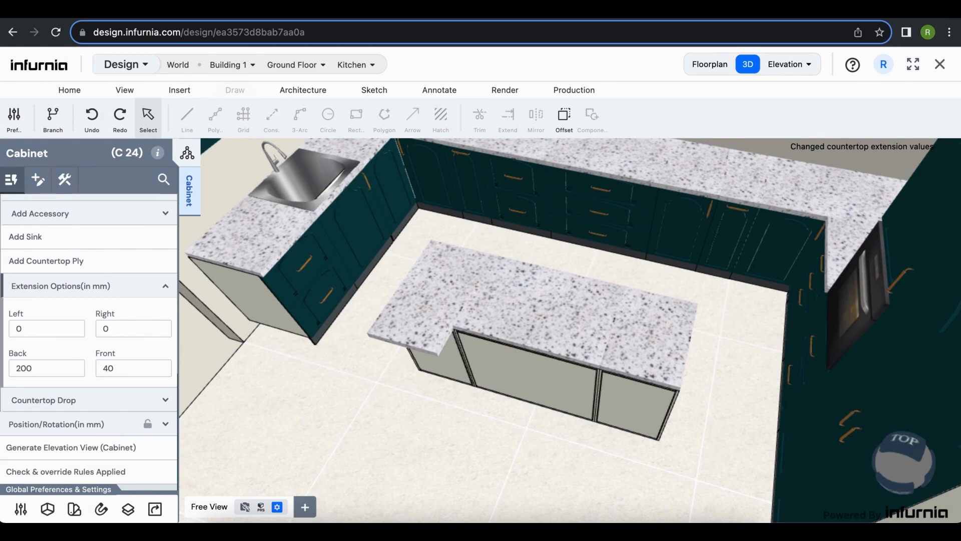
Step: Set the countertop's back extension to 200 mm on the remaining island units C 25 and C 26
{"action": "left_click", "coordinate": [511, 362]}
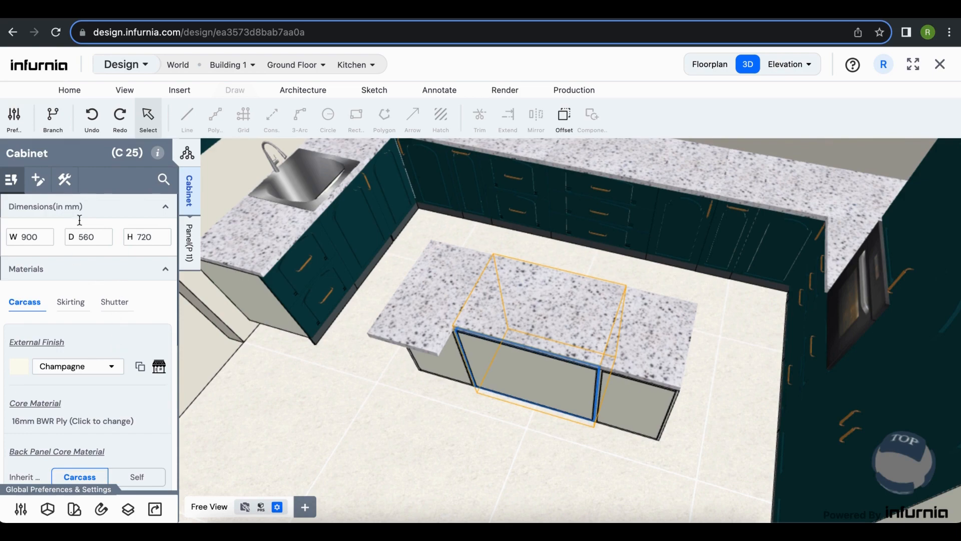
{"action": "left_click", "coordinate": [42, 183]}
{"action": "left_click_drag", "start_coordinate": [684, 443], "coordinate": [681, 431]}
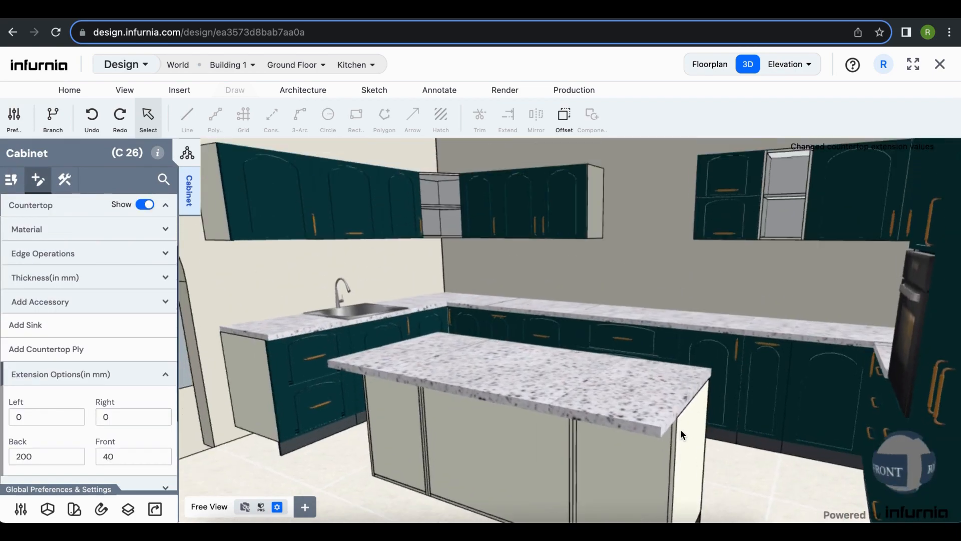
{"action": "mouse_move", "coordinate": [655, 384]}
{"action": "left_mouse_down"}
{"action": "mouse_move", "coordinate": [649, 370]}
{"action": "mouse_move", "coordinate": [663, 368]}
{"action": "left_mouse_up"}
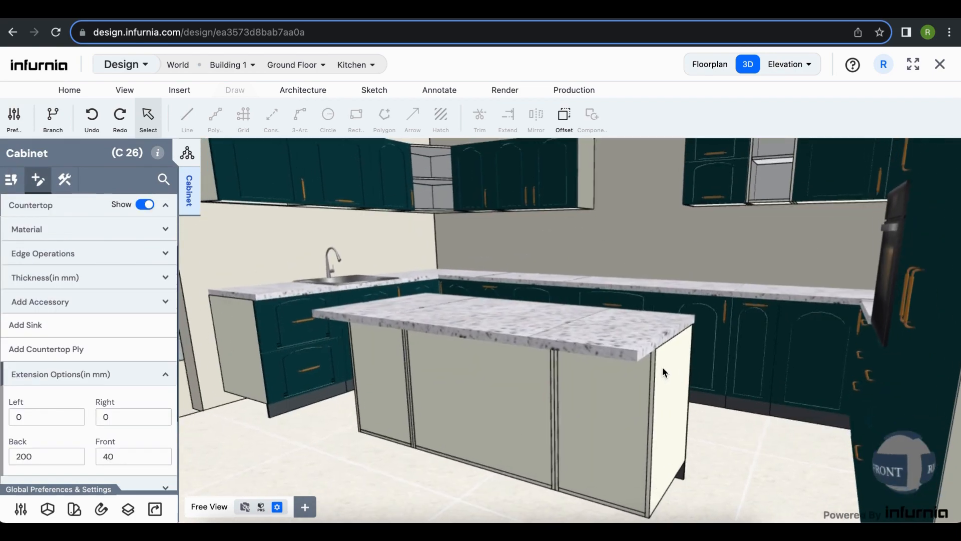
{"action": "scroll", "coordinate": [432, 450], "scroll_direction": "down", "scroll_amount": 3}
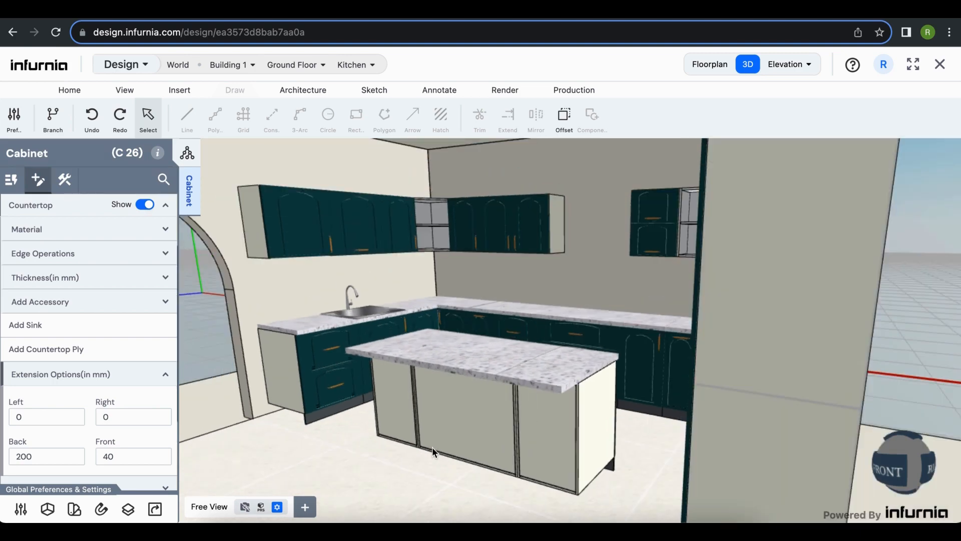
Step: Turn on exposed-side skirting for base cabinet C 12 (left), the island units (back and open end) and tall cabinet C 11 (right)
{"action": "right_click_drag", "start_coordinate": [622, 474], "coordinate": [690, 333]}
{"action": "scroll", "coordinate": [629, 463], "scroll_direction": "up", "scroll_amount": 3}
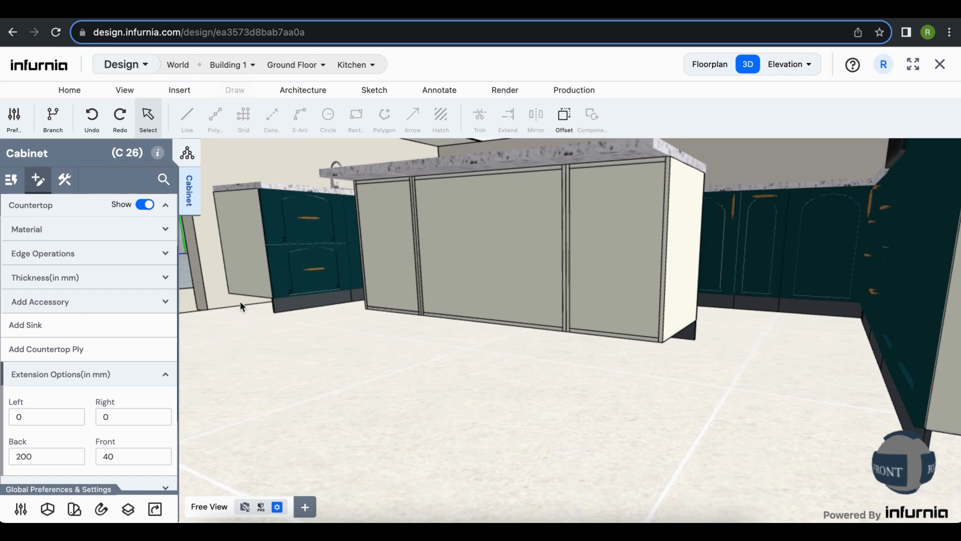
{"action": "scroll", "coordinate": [362, 377], "scroll_direction": "down", "scroll_amount": 5}
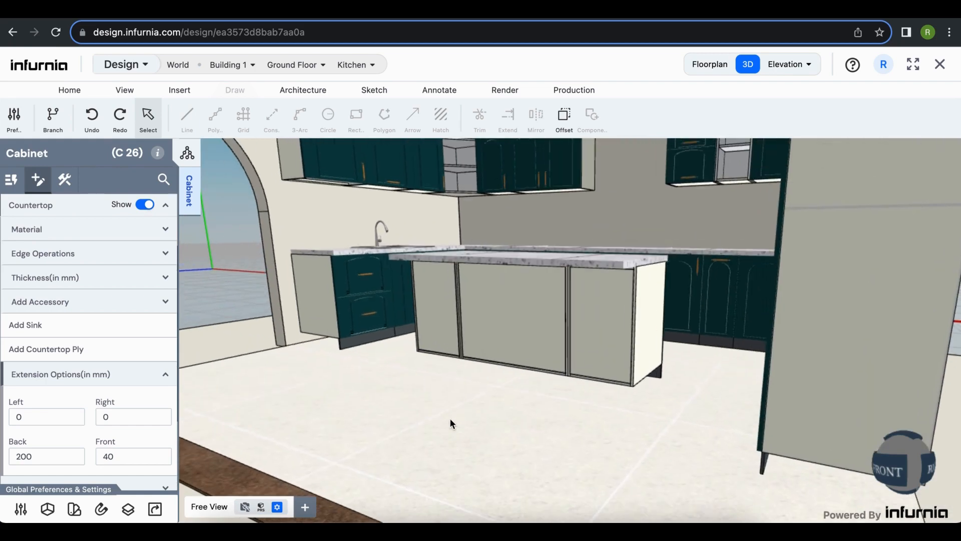
{"action": "right_click_drag", "start_coordinate": [450, 420], "coordinate": [460, 426]}
{"action": "left_click", "coordinate": [329, 309]}
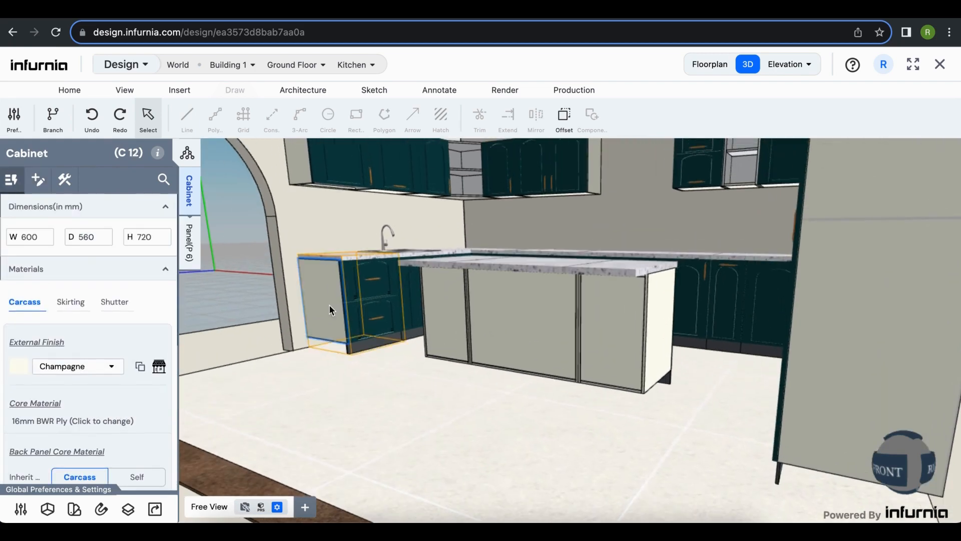
{"action": "left_click", "coordinate": [63, 182]}
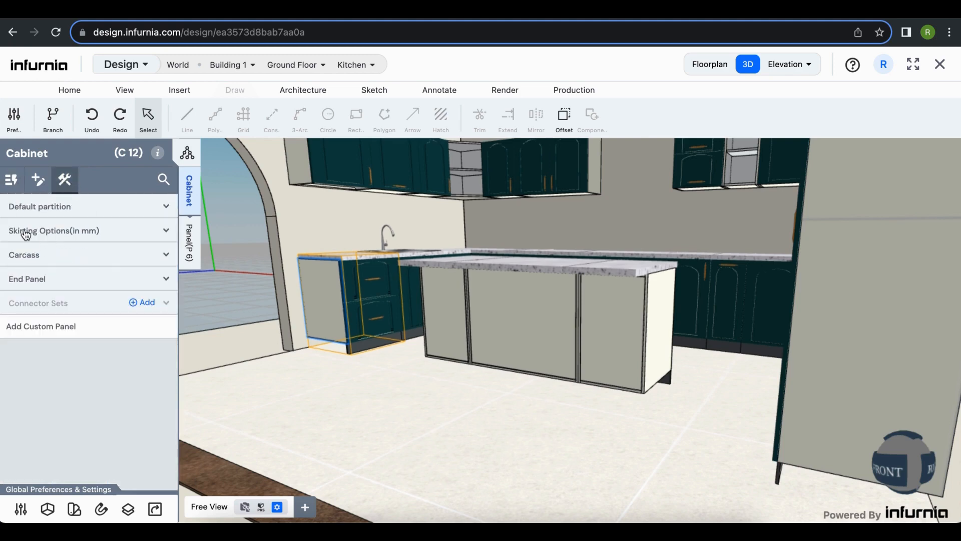
{"action": "left_click", "coordinate": [125, 234]}
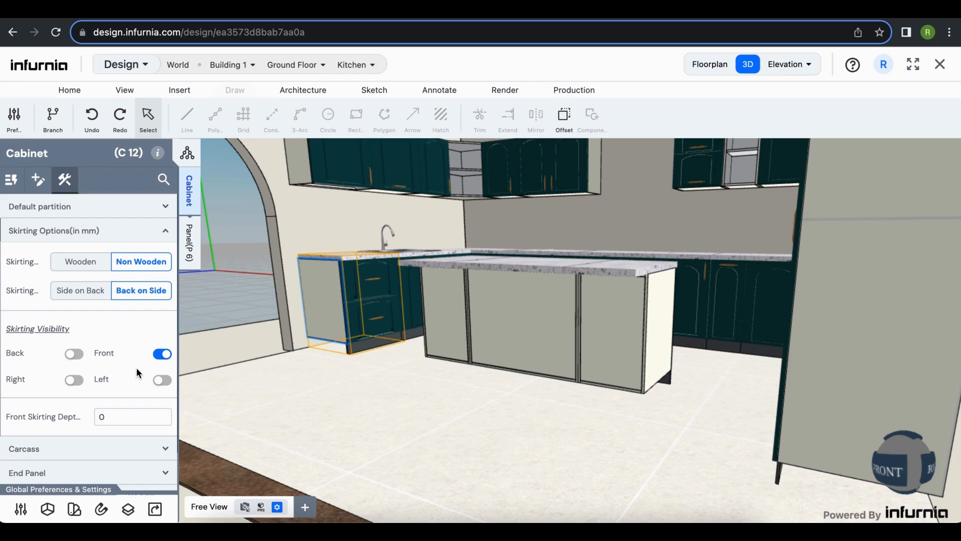
{"action": "left_click", "coordinate": [162, 382]}
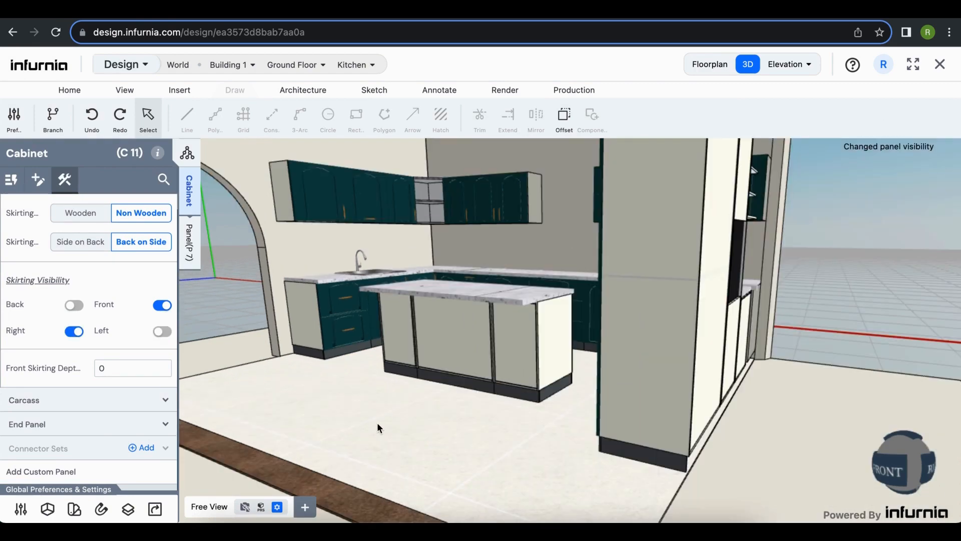
Step: Mark side panel P 6 of wall cabinet C 13, beside the arched opening, as an exposed panel
{"action": "left_click_drag", "start_coordinate": [382, 443], "coordinate": [459, 451]}
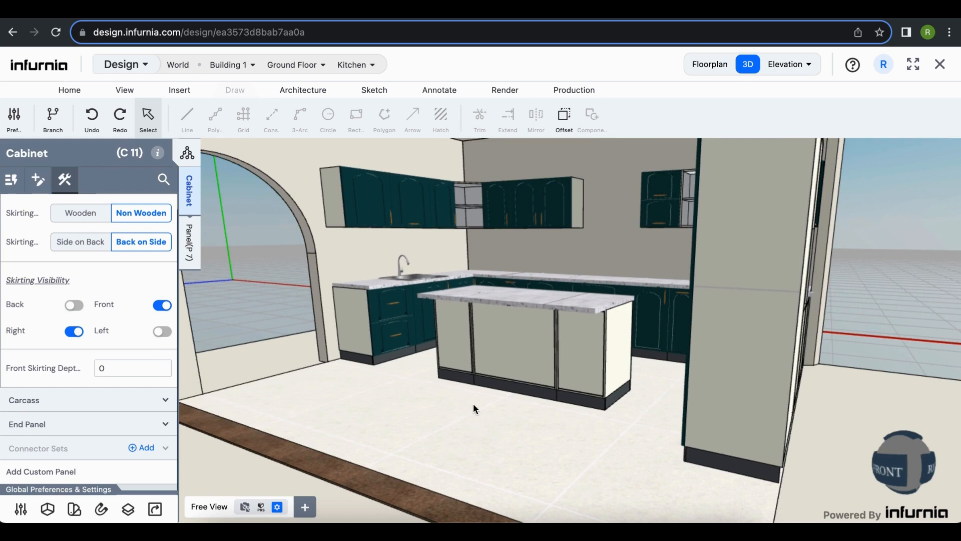
{"action": "scroll", "coordinate": [474, 408], "scroll_direction": "up", "scroll_amount": 5}
{"action": "scroll", "coordinate": [474, 403], "scroll_direction": "down", "scroll_amount": 5}
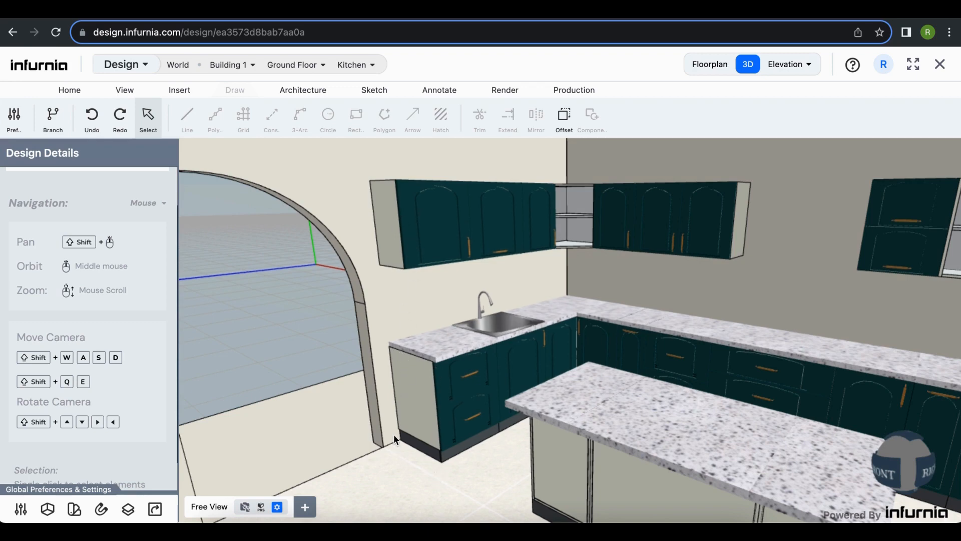
{"action": "left_click", "coordinate": [393, 236]}
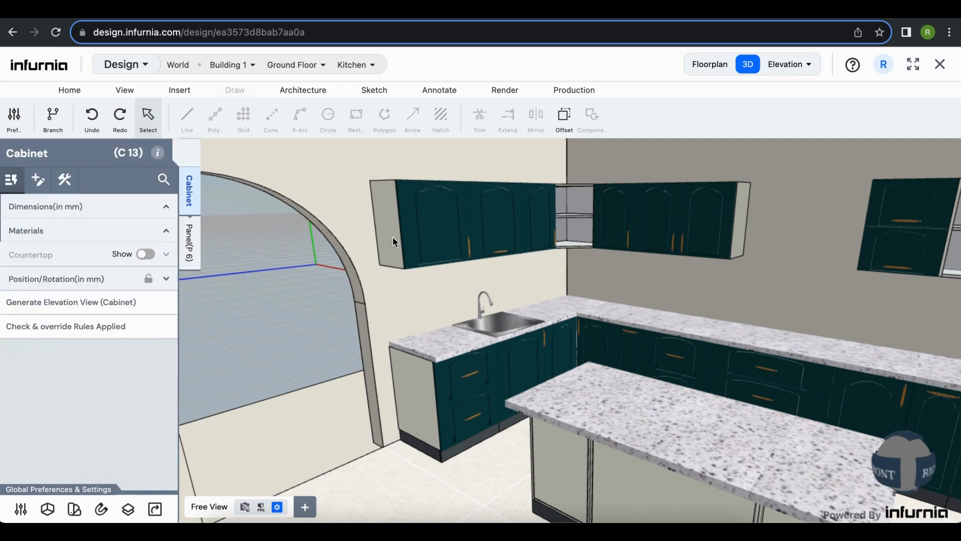
{"action": "left_click", "coordinate": [196, 254]}
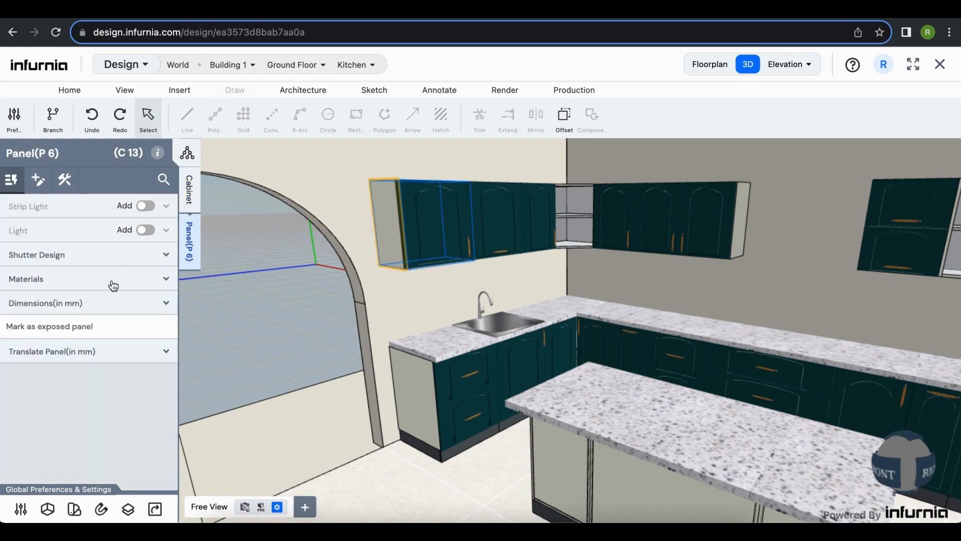
{"action": "left_click", "coordinate": [74, 333]}
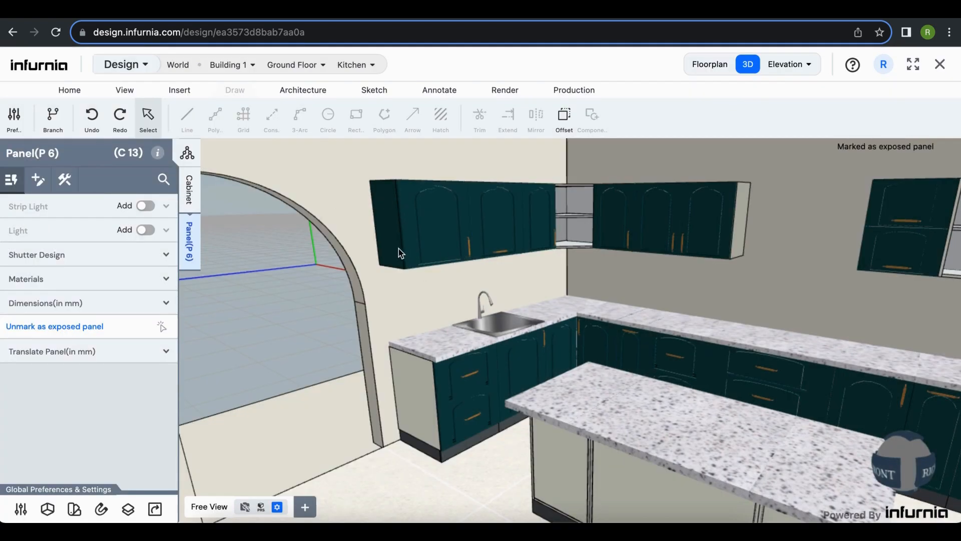
Step: Change the exposed side panel of the wall cabinet nearest the arch to a Normal shutter using the wooden Shutter 6 design
{"action": "scroll", "coordinate": [449, 208], "scroll_direction": "up", "scroll_amount": 5}
{"action": "scroll", "coordinate": [414, 213], "scroll_direction": "down", "scroll_amount": 5}
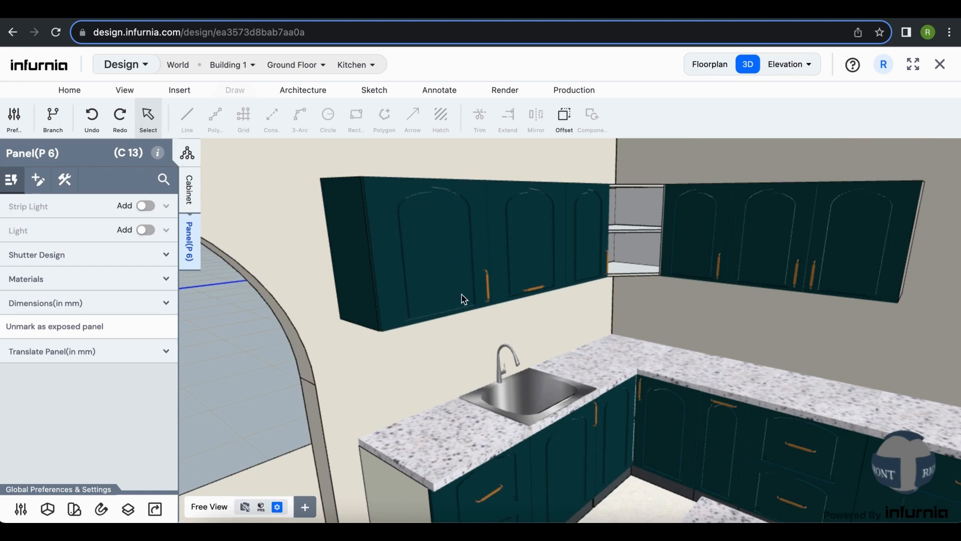
{"action": "left_click", "coordinate": [344, 234]}
{"action": "left_click", "coordinate": [192, 242]}
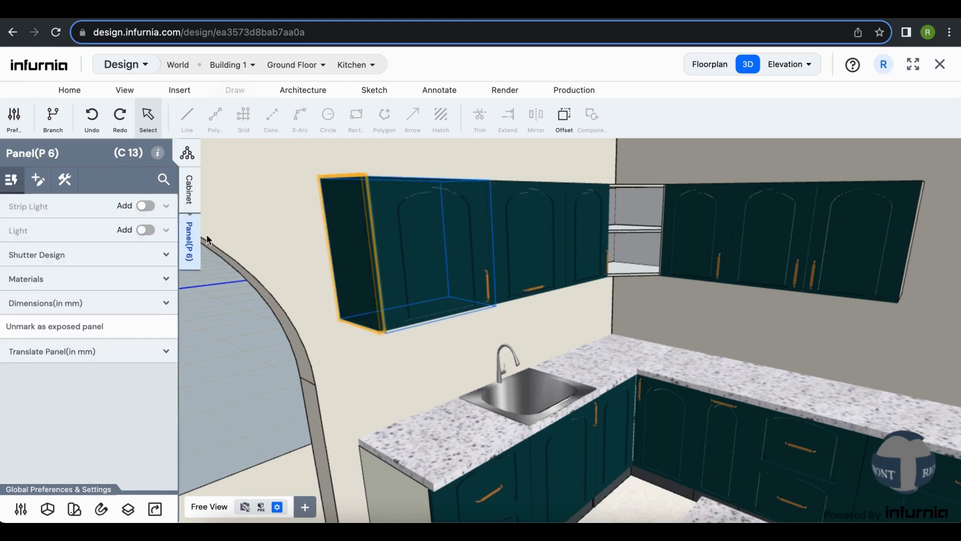
{"action": "left_click", "coordinate": [95, 258]}
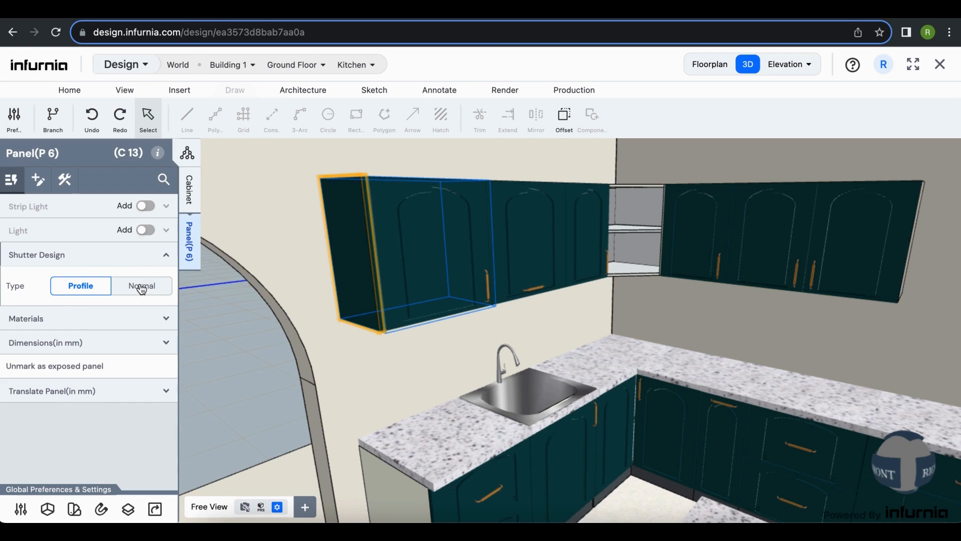
{"action": "left_click", "coordinate": [141, 287]}
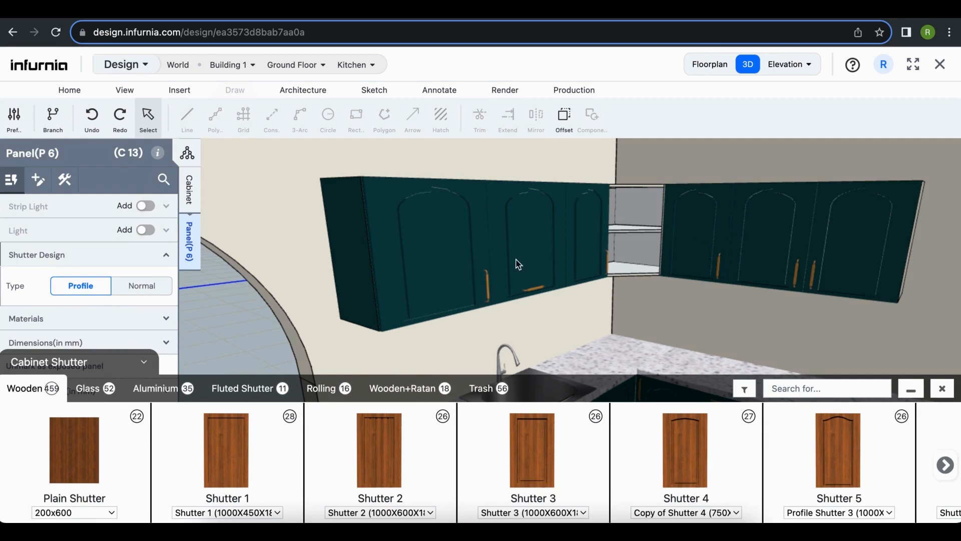
{"action": "left_click", "coordinate": [946, 464]}
{"action": "left_click", "coordinate": [695, 465]}
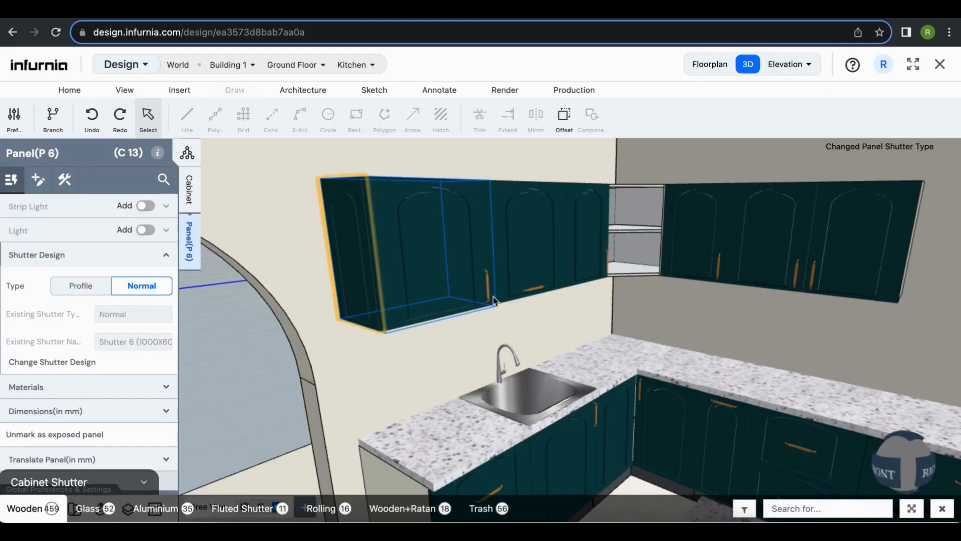
{"action": "left_click", "coordinate": [336, 383]}
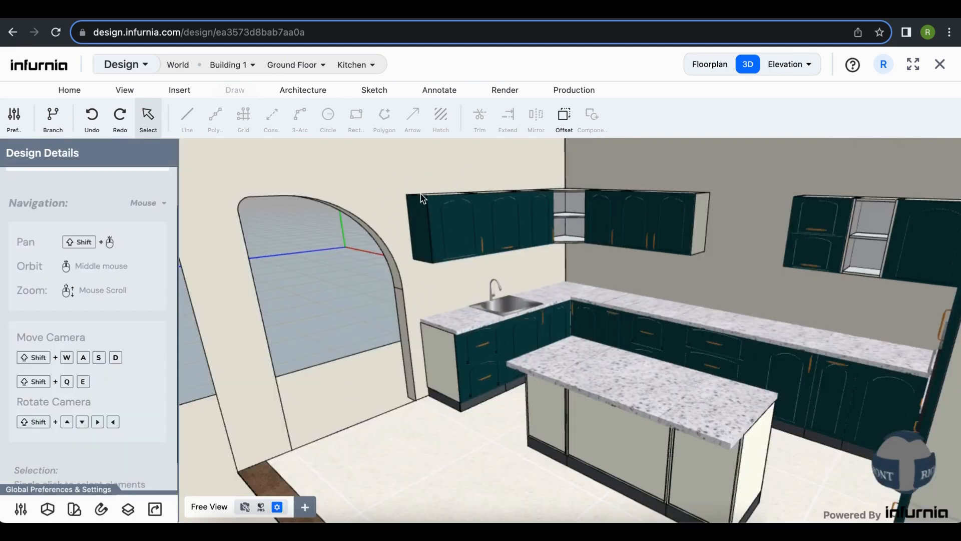
Step: Add a left end panel at carcass depth to the base drawer cabinet beside the sink
{"action": "scroll", "coordinate": [421, 199], "scroll_direction": "up", "scroll_amount": 4}
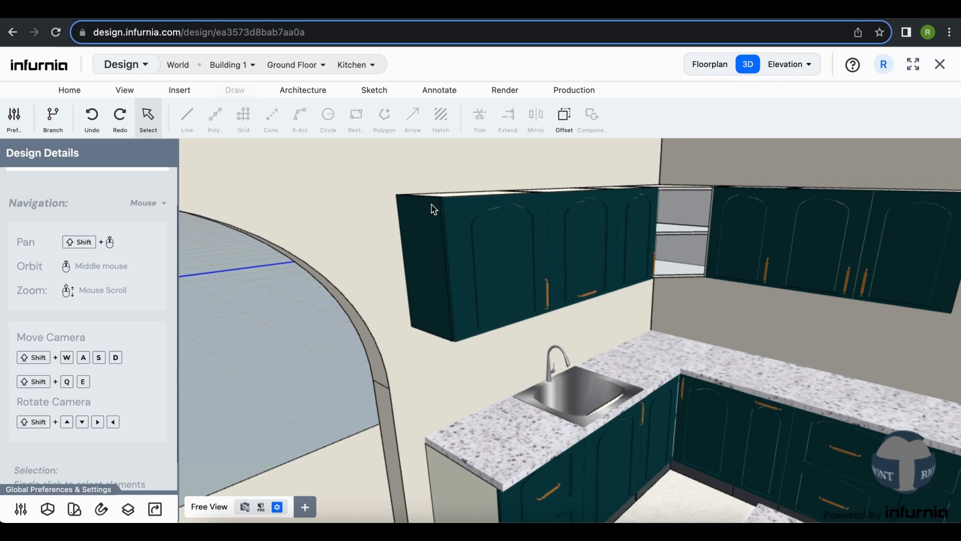
{"action": "scroll", "coordinate": [443, 373], "scroll_direction": "down", "scroll_amount": 5}
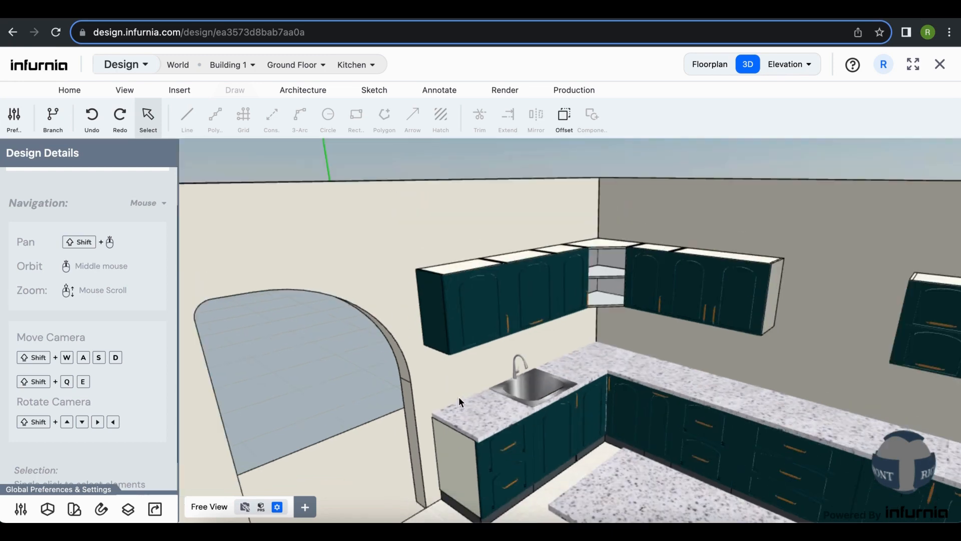
{"action": "middle_click_drag", "start_coordinate": [459, 397], "coordinate": [449, 335], "text": "shift"}
{"action": "scroll", "coordinate": [464, 429], "scroll_direction": "up", "scroll_amount": 5}
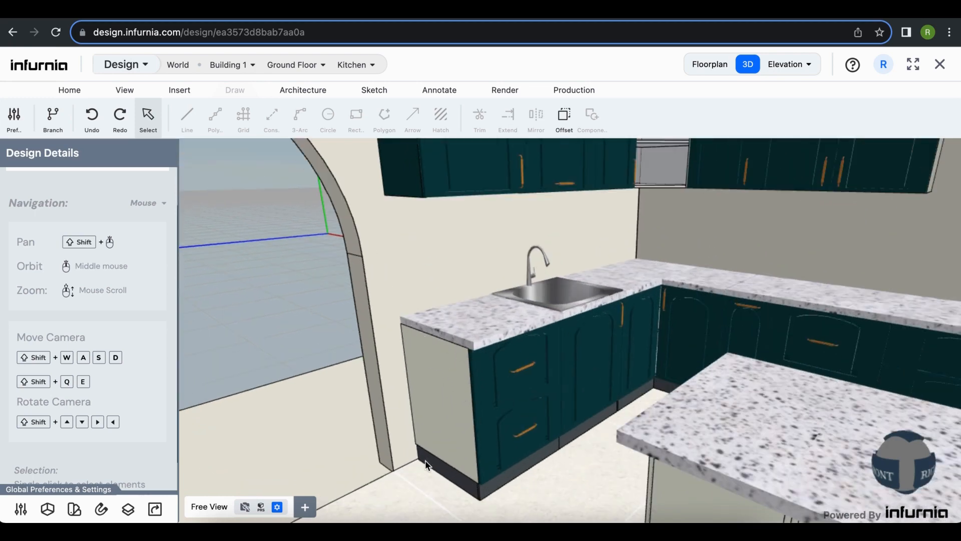
{"action": "left_click", "coordinate": [438, 385]}
{"action": "left_click", "coordinate": [67, 180]}
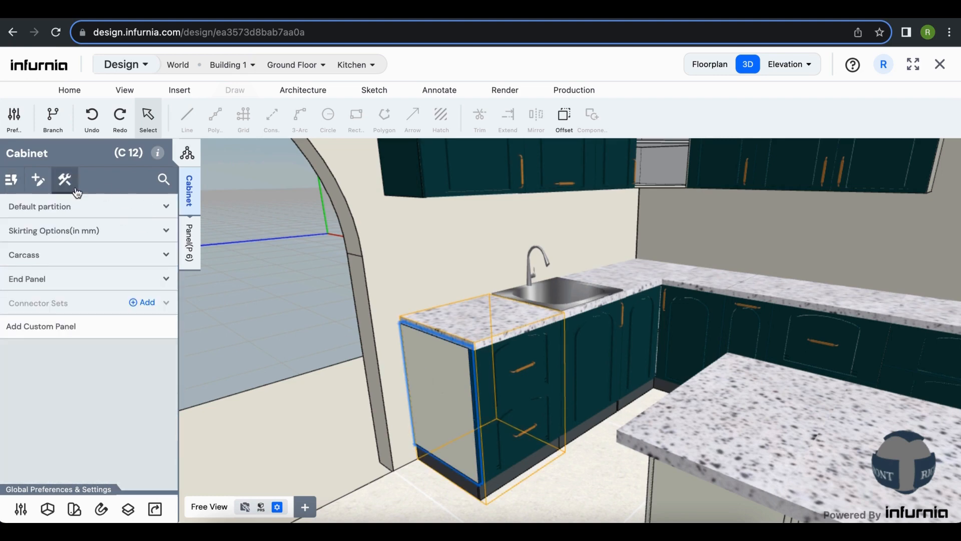
{"action": "left_click", "coordinate": [97, 279]}
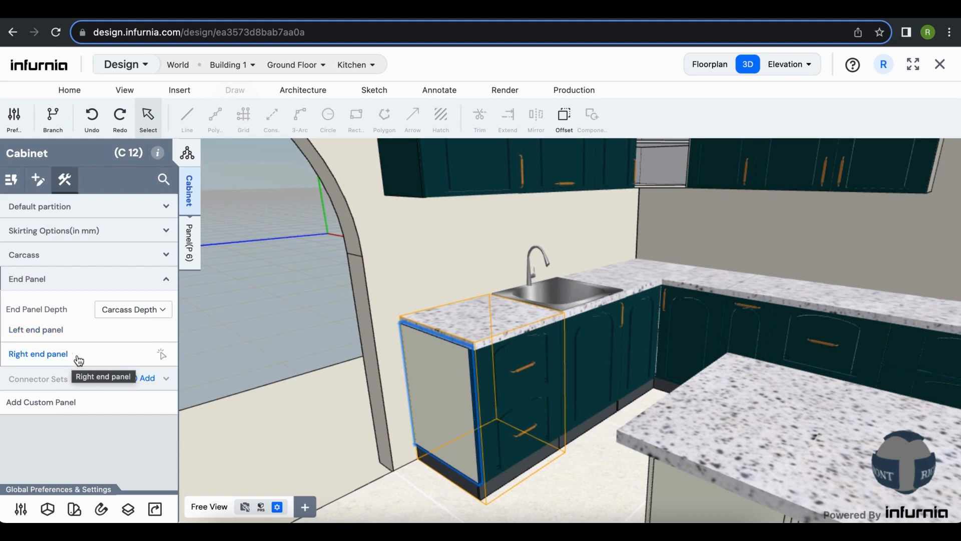
{"action": "left_click", "coordinate": [36, 330]}
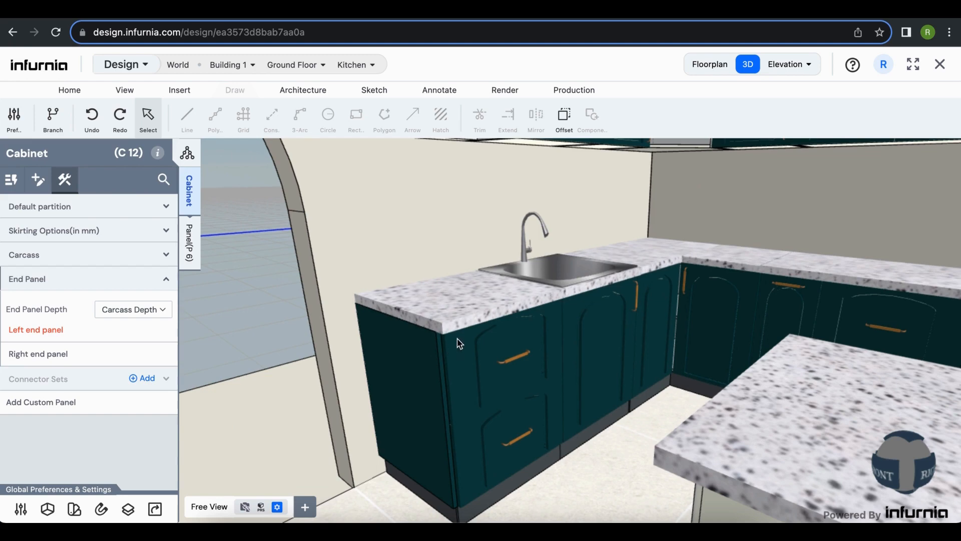
Step: Extend the countertop of the base drawer cabinet beside the sink by 50 mm on its left side
{"action": "left_click", "coordinate": [470, 314]}
{"action": "scroll", "coordinate": [124, 423], "scroll_direction": "down", "scroll_amount": 6}
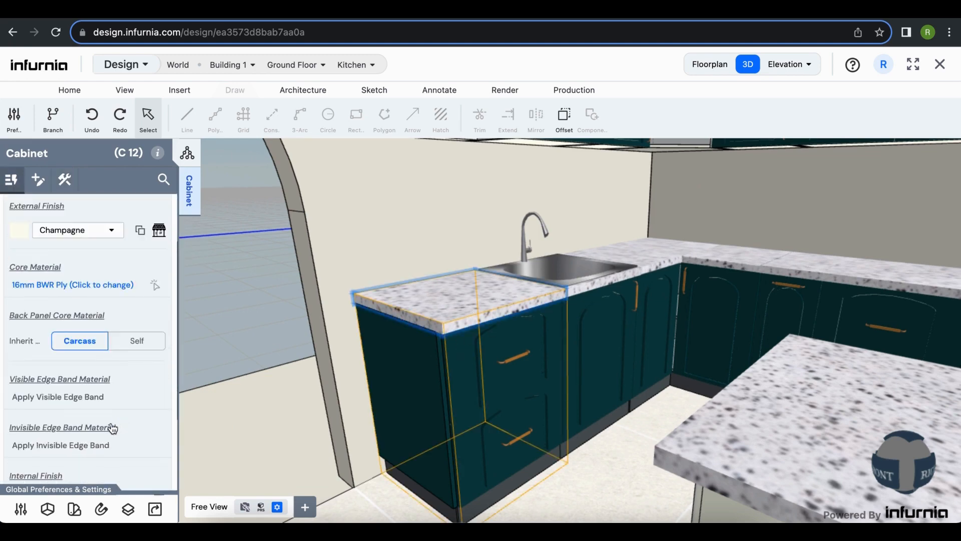
{"action": "left_click", "coordinate": [61, 407]}
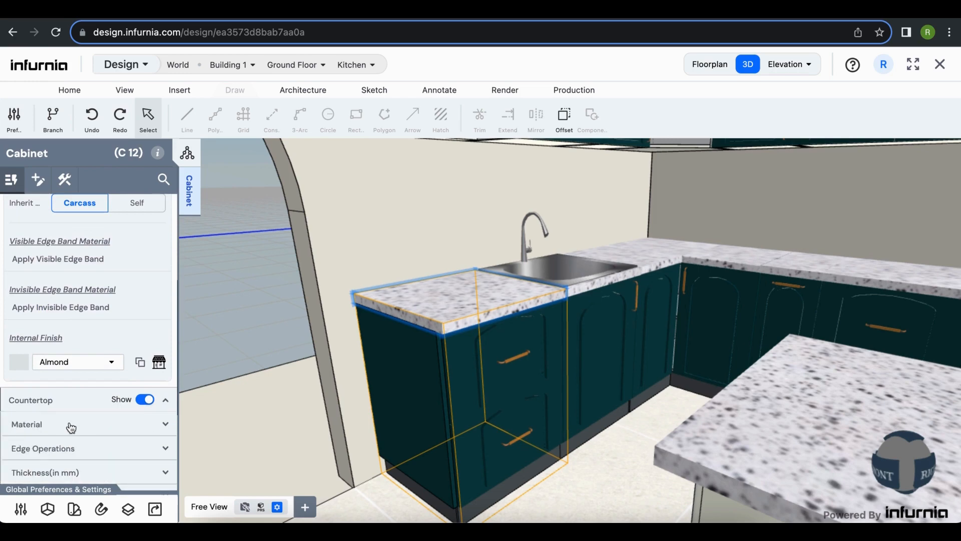
{"action": "scroll", "coordinate": [70, 427], "scroll_direction": "down", "scroll_amount": 4}
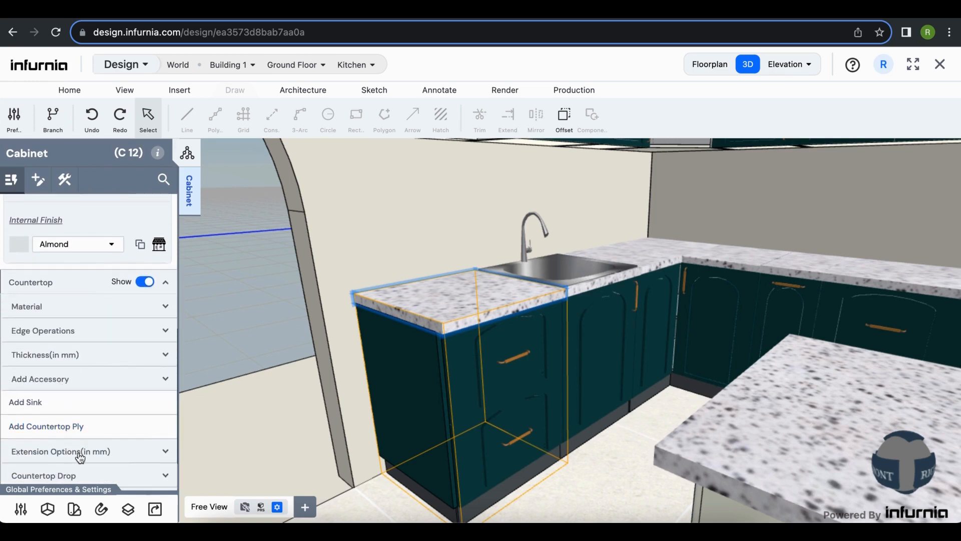
{"action": "scroll", "coordinate": [79, 451], "scroll_direction": "down", "scroll_amount": 1}
{"action": "left_click", "coordinate": [90, 435]}
{"action": "scroll", "coordinate": [110, 405], "scroll_direction": "down", "scroll_amount": 4}
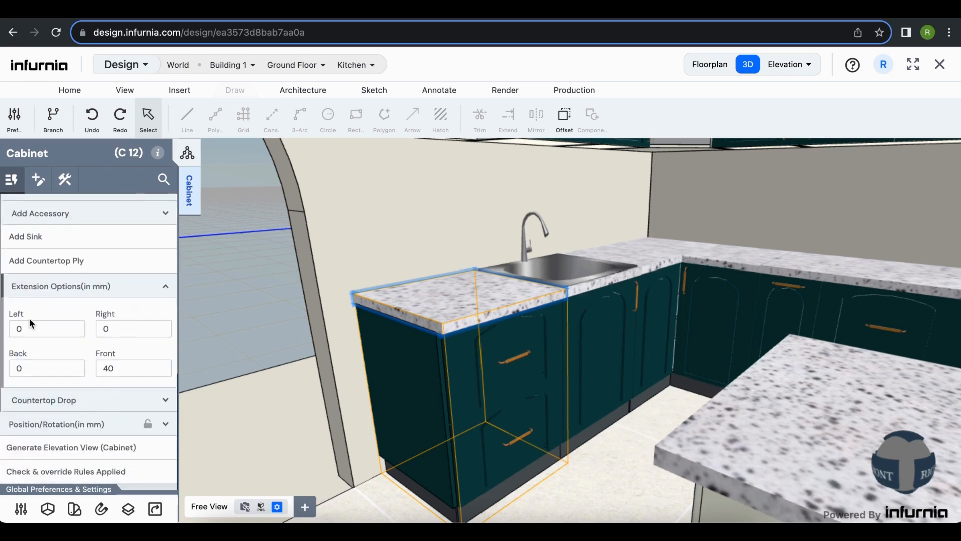
{"action": "left_click_drag", "start_coordinate": [53, 328], "coordinate": [10, 329]}
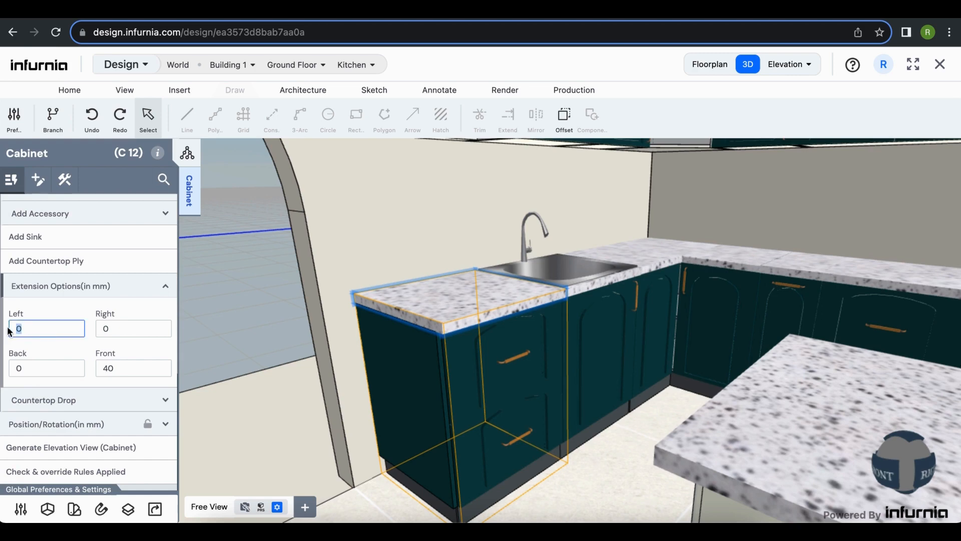
{"action": "type", "text": "50"}
{"action": "key", "text": "Return"}
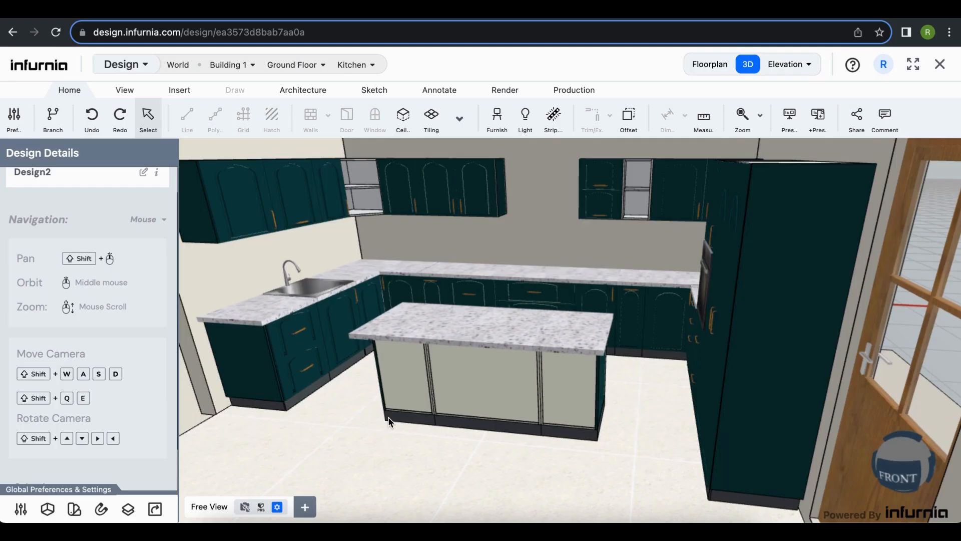
Step: Insert a Base Unit vertical custom panel on the floor in front of the kitchen island
{"action": "left_click", "coordinate": [177, 90]}
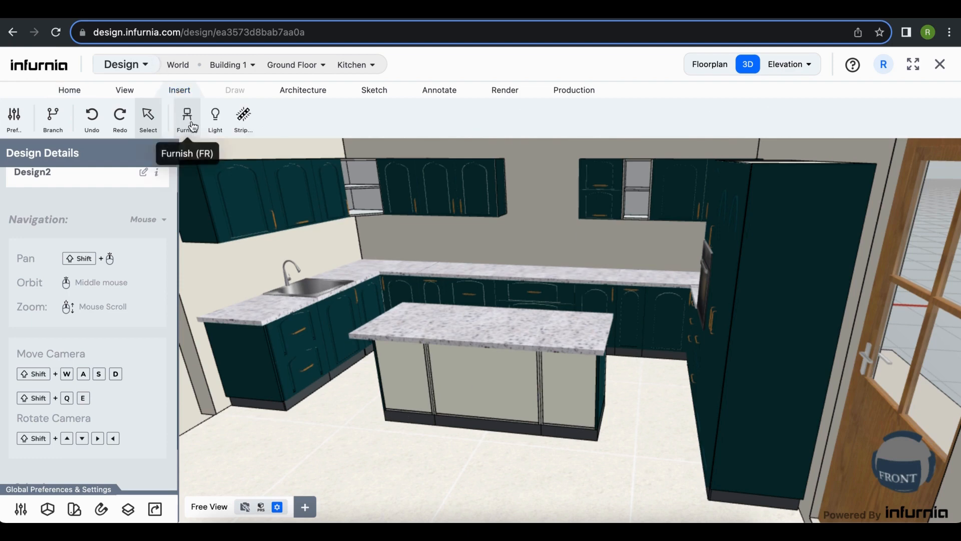
{"action": "left_click", "coordinate": [188, 117]}
{"action": "left_click", "coordinate": [36, 188]}
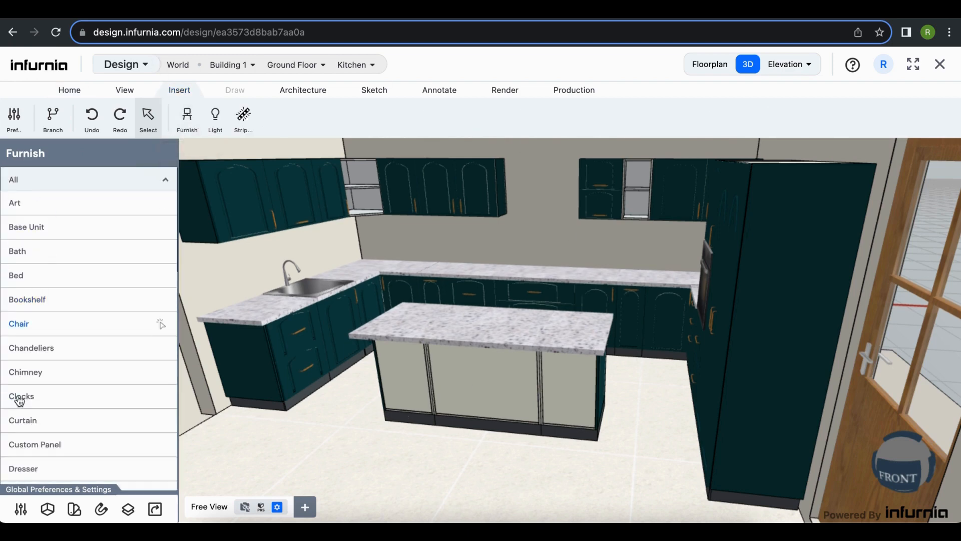
{"action": "left_click", "coordinate": [48, 454]}
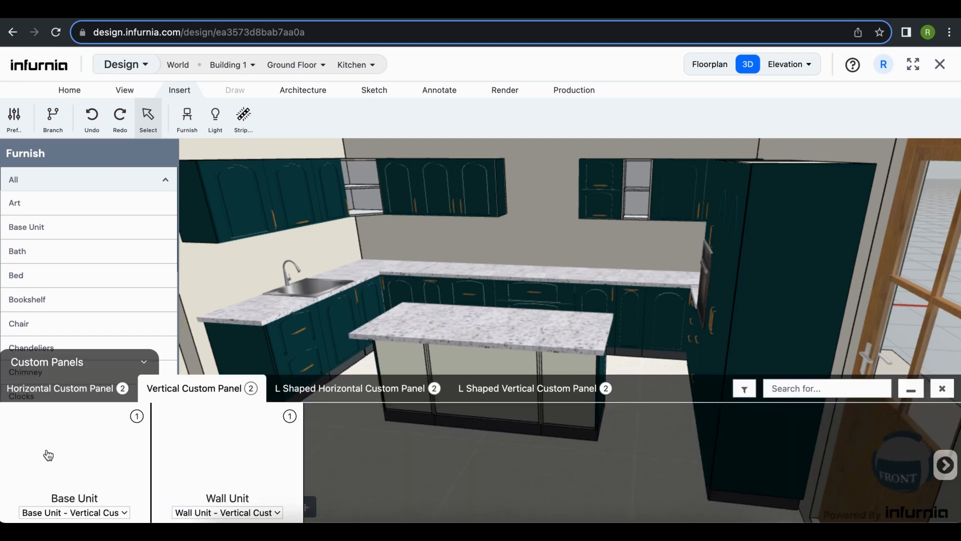
{"action": "left_click", "coordinate": [23, 390]}
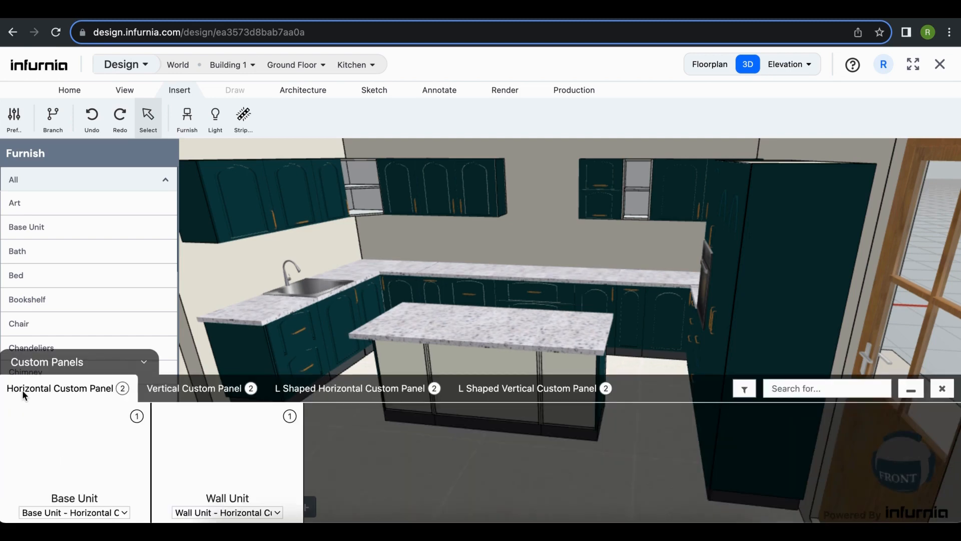
{"action": "left_click", "coordinate": [162, 390]}
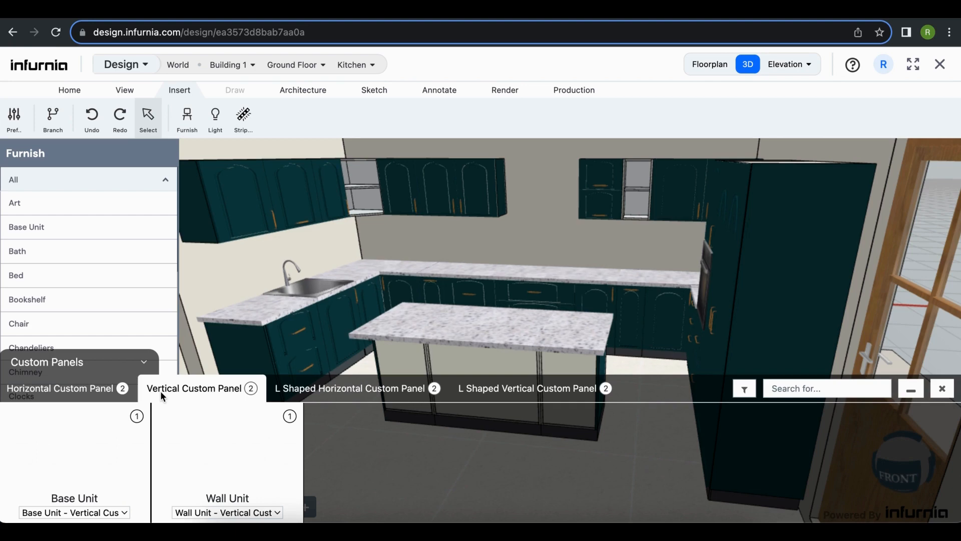
{"action": "left_click", "coordinate": [98, 480]}
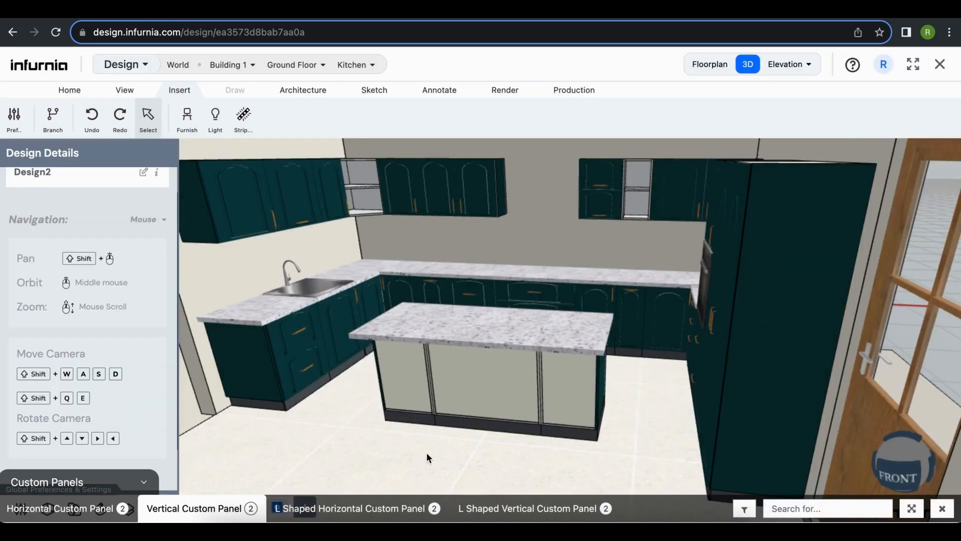
{"action": "scroll", "coordinate": [440, 444], "scroll_direction": "down", "scroll_amount": 3}
{"action": "scroll", "coordinate": [422, 464], "scroll_direction": "down", "scroll_amount": 2}
{"action": "left_click", "coordinate": [422, 464]}
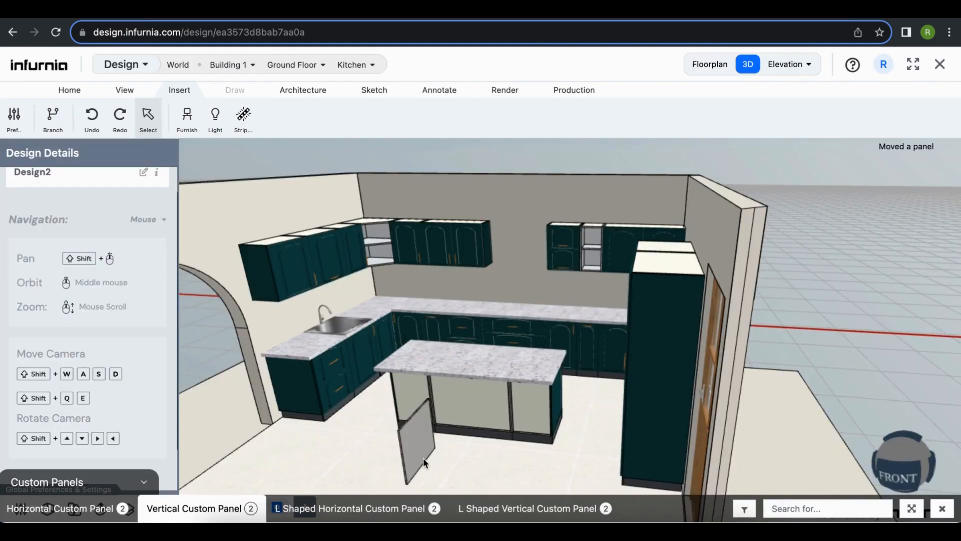
Step: Rotate the new custom panel by 90 degrees so it runs parallel to the island's back
{"action": "scroll", "coordinate": [417, 459], "scroll_direction": "up", "scroll_amount": 3}
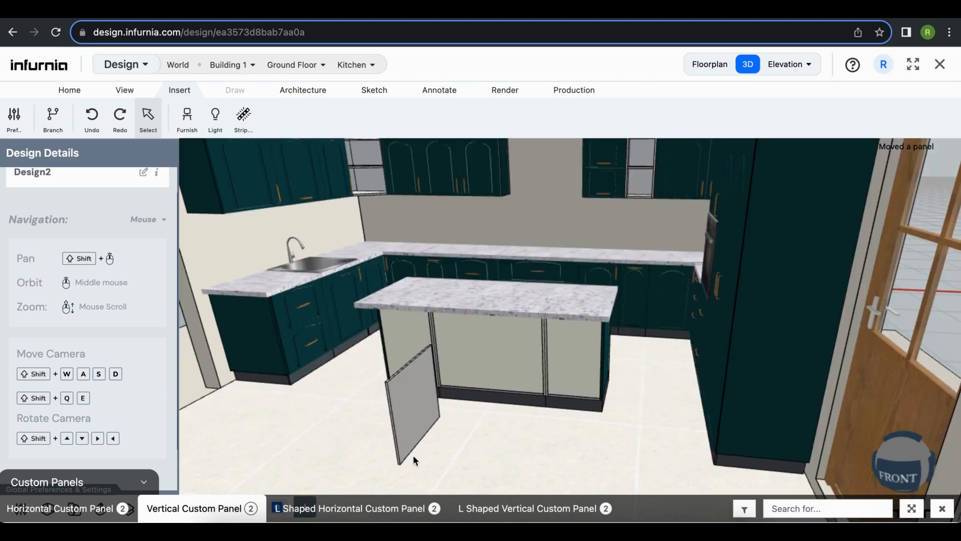
{"action": "left_click", "coordinate": [410, 413]}
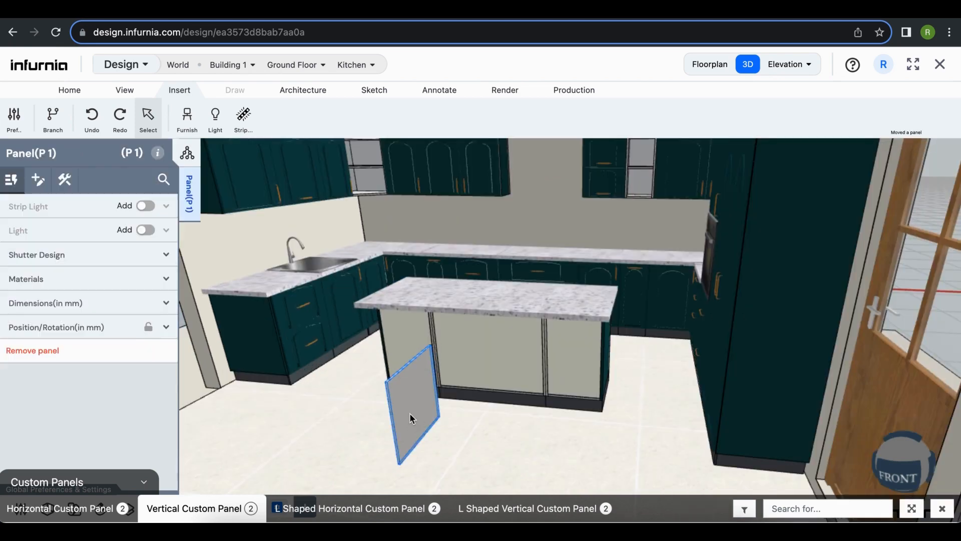
{"action": "left_click", "coordinate": [75, 329]}
{"action": "scroll", "coordinate": [63, 405], "scroll_direction": "down", "scroll_amount": 1}
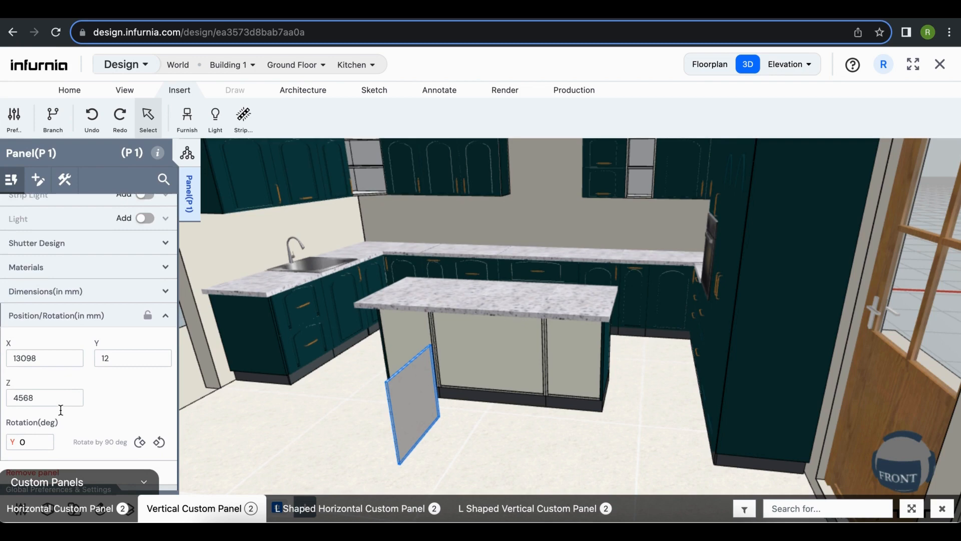
{"action": "left_click", "coordinate": [159, 442]}
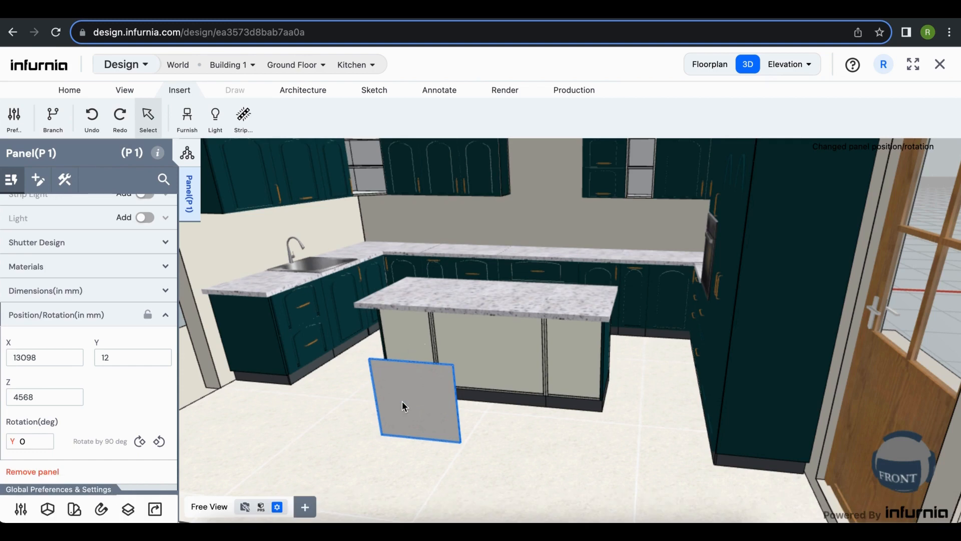
{"action": "left_click", "coordinate": [71, 321]}
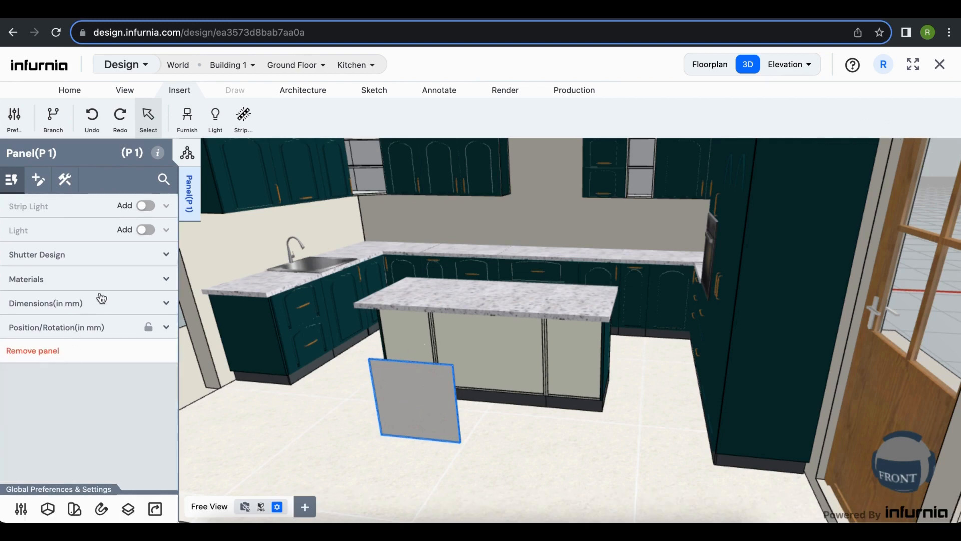
Step: Set the custom panel's dimensions to W 720 mm and D 1800 mm
{"action": "left_click", "coordinate": [29, 306]}
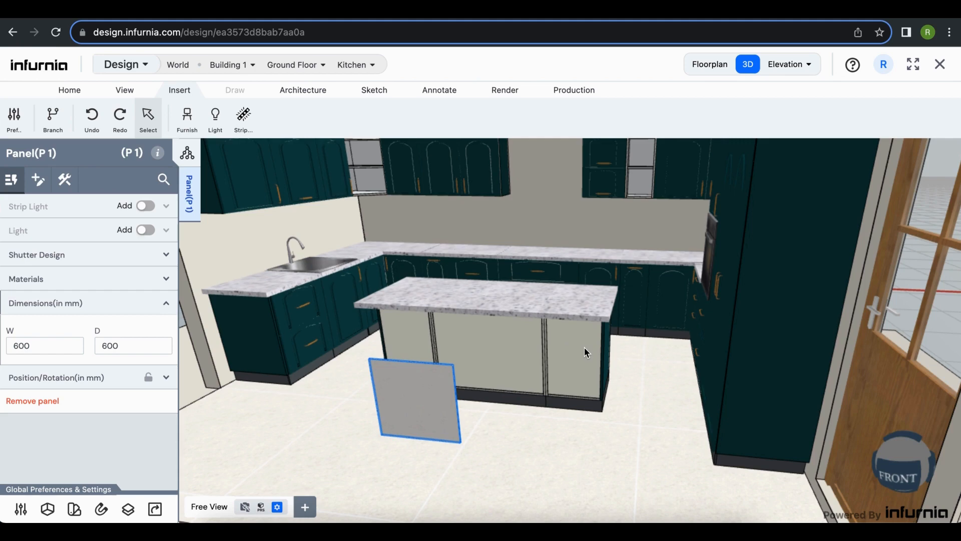
{"action": "left_click_drag", "start_coordinate": [38, 345], "coordinate": [9, 346]}
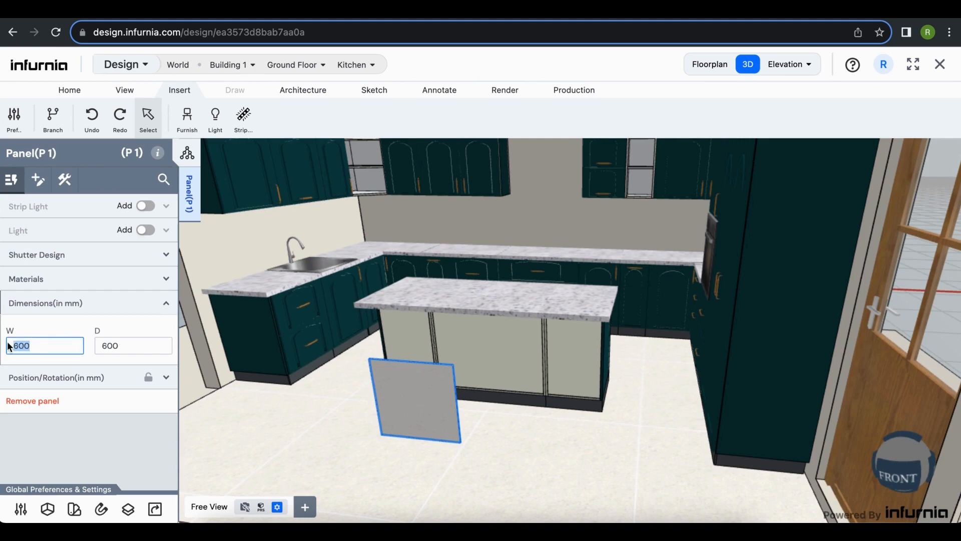
{"action": "type", "text": "720"}
{"action": "key", "text": "Return"}
{"action": "left_click_drag", "start_coordinate": [144, 345], "coordinate": [72, 345]}
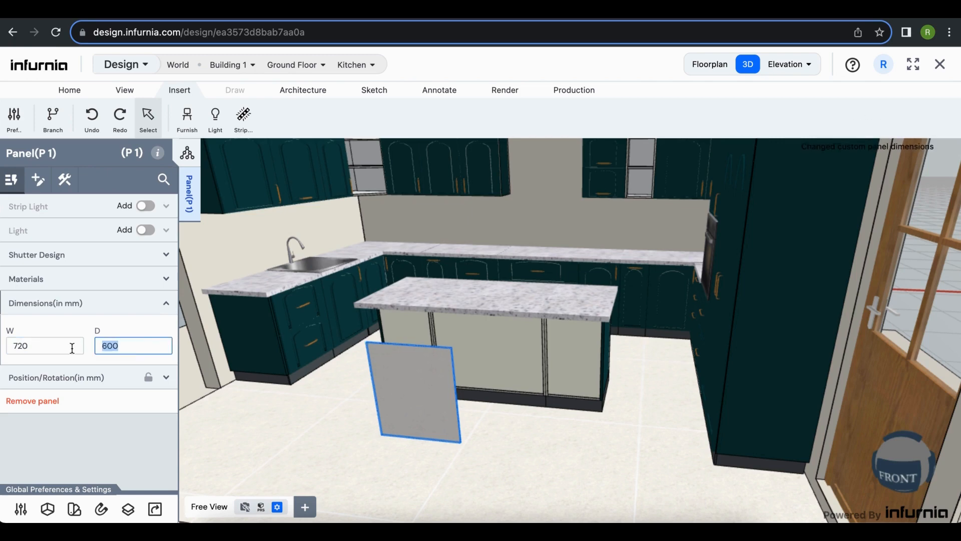
{"action": "type", "text": "1800"}
{"action": "key", "text": "Return"}
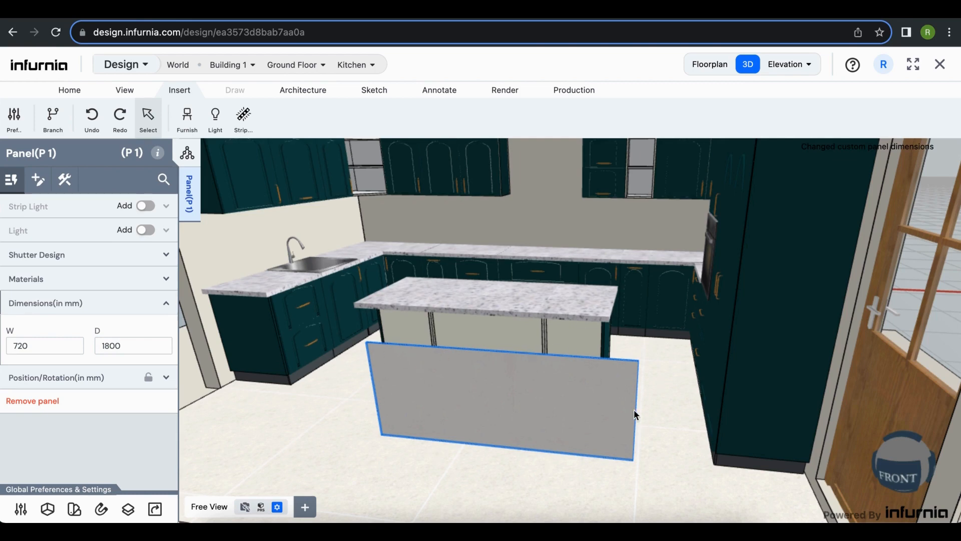
Step: Raise the custom panel by setting its Y position to 112 mm
{"action": "left_click", "coordinate": [72, 379]}
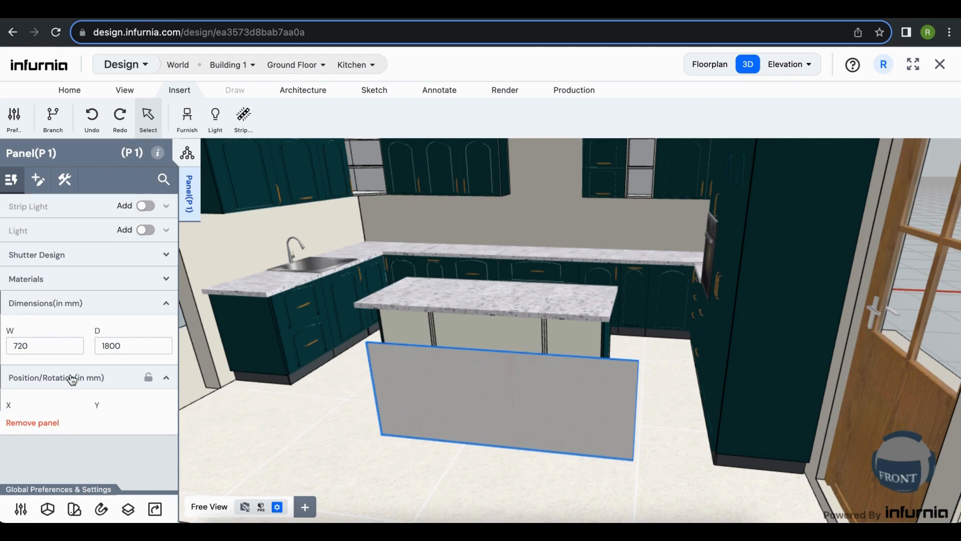
{"action": "scroll", "coordinate": [62, 404], "scroll_direction": "down", "scroll_amount": 1}
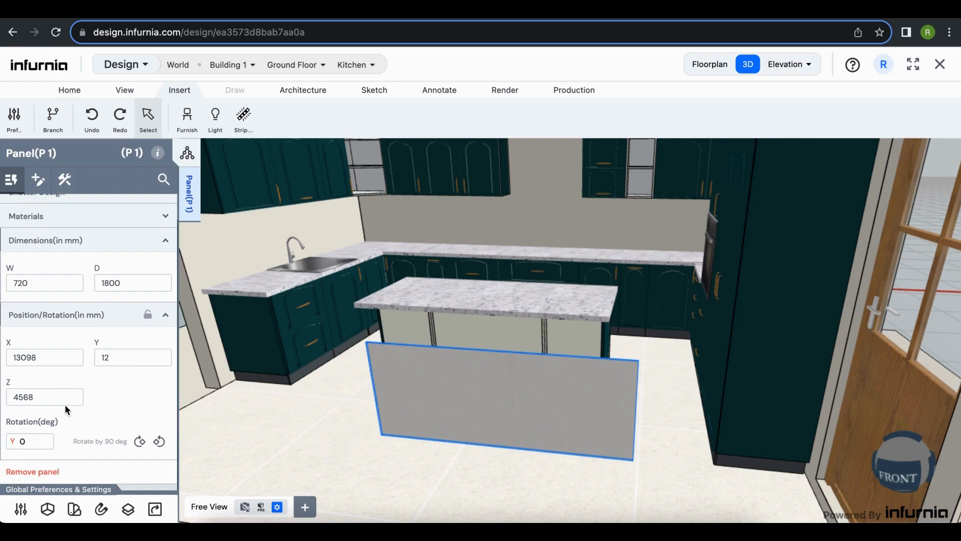
{"action": "left_click", "coordinate": [108, 359]}
{"action": "type", "text": "112"}
{"action": "key", "text": "Return"}
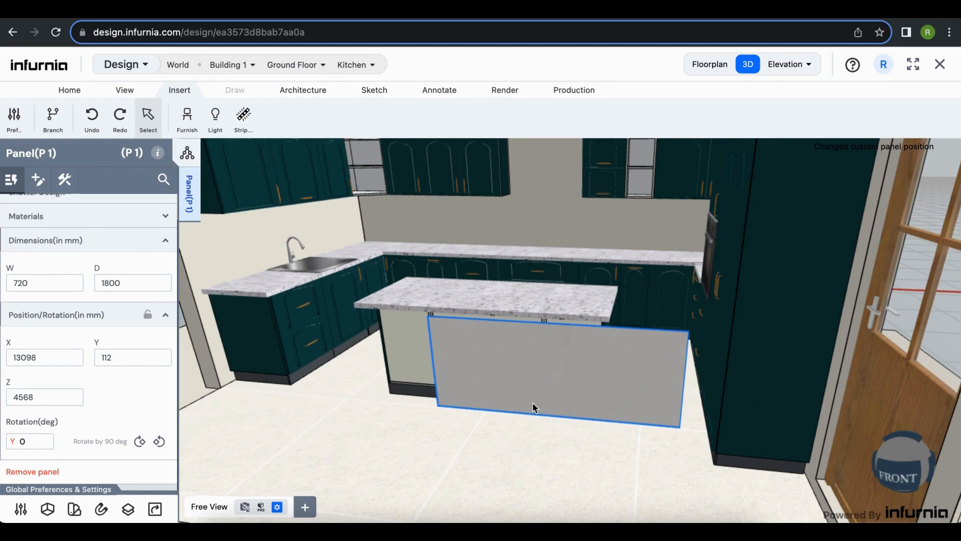
Step: In the floorplan, move the custom panel with the Offset tool from its inner left corner to the island's back-left corner
{"action": "left_click", "coordinate": [709, 65]}
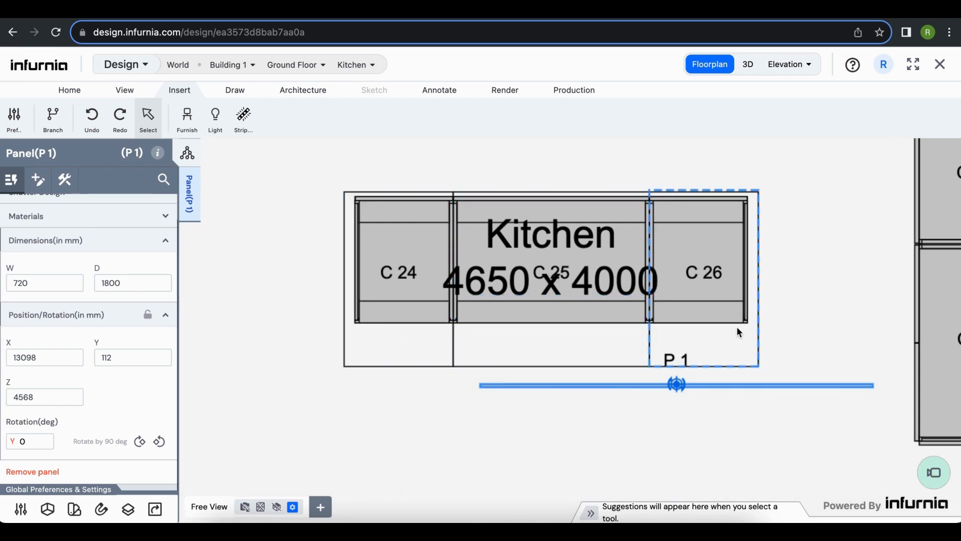
{"action": "scroll", "coordinate": [680, 411], "scroll_direction": "up", "scroll_amount": 3}
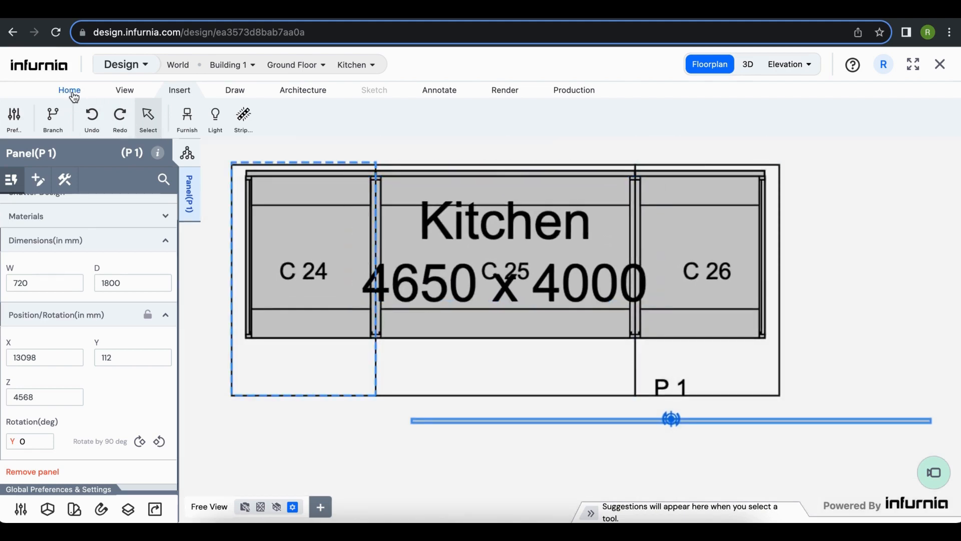
{"action": "left_click", "coordinate": [70, 91]}
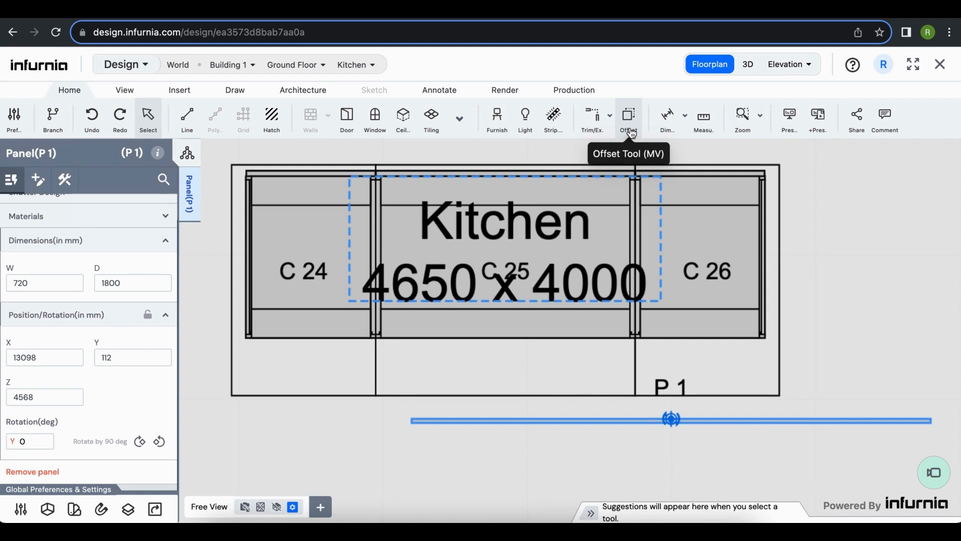
{"action": "left_click", "coordinate": [629, 131]}
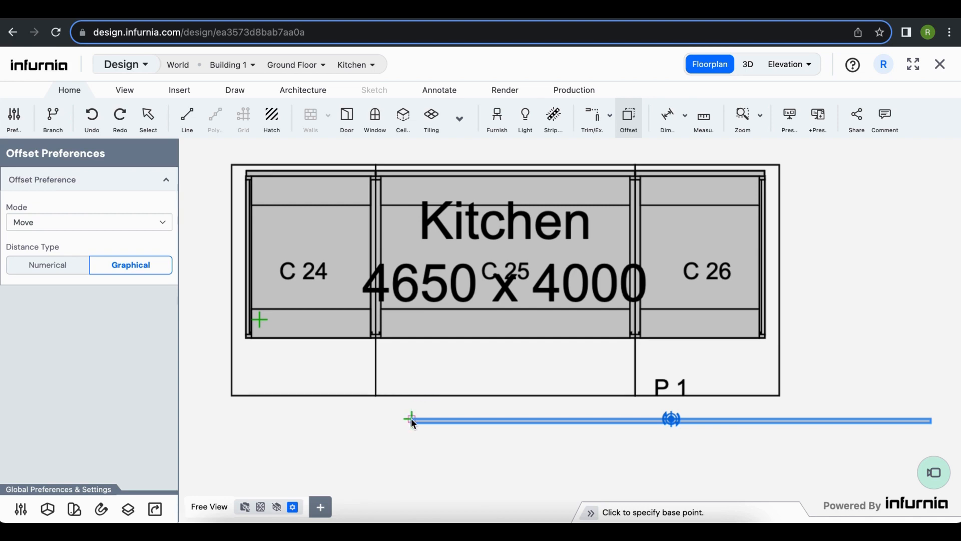
{"action": "scroll", "coordinate": [411, 419], "scroll_direction": "up", "scroll_amount": 2}
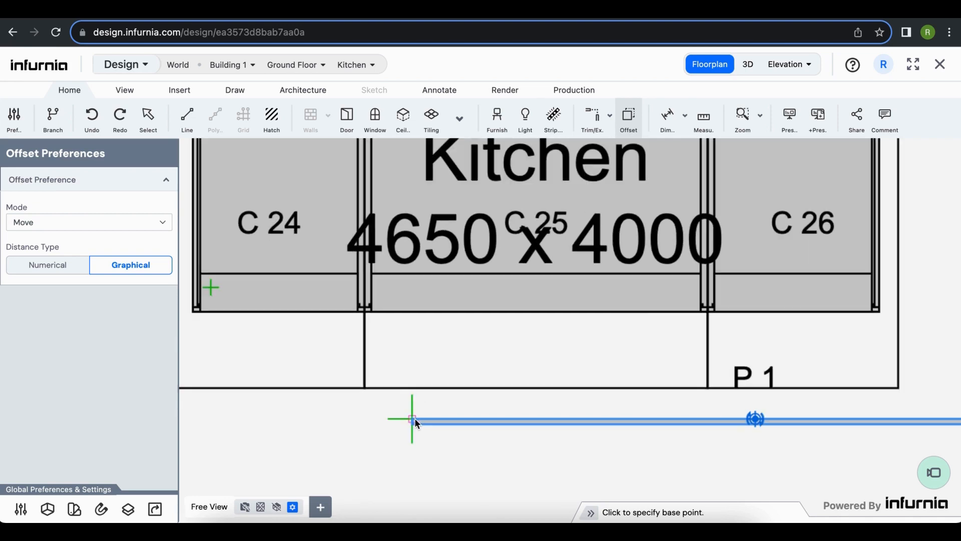
{"action": "left_click", "coordinate": [414, 419]}
{"action": "scroll", "coordinate": [249, 304], "scroll_direction": "down", "scroll_amount": 2}
{"action": "scroll", "coordinate": [257, 329], "scroll_direction": "up", "scroll_amount": 4}
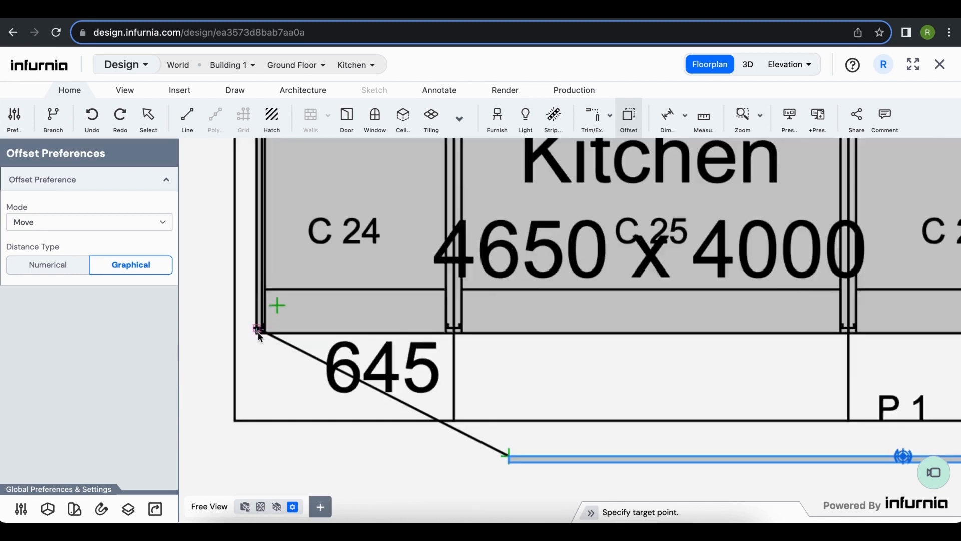
{"action": "scroll", "coordinate": [260, 335], "scroll_direction": "up", "scroll_amount": 2}
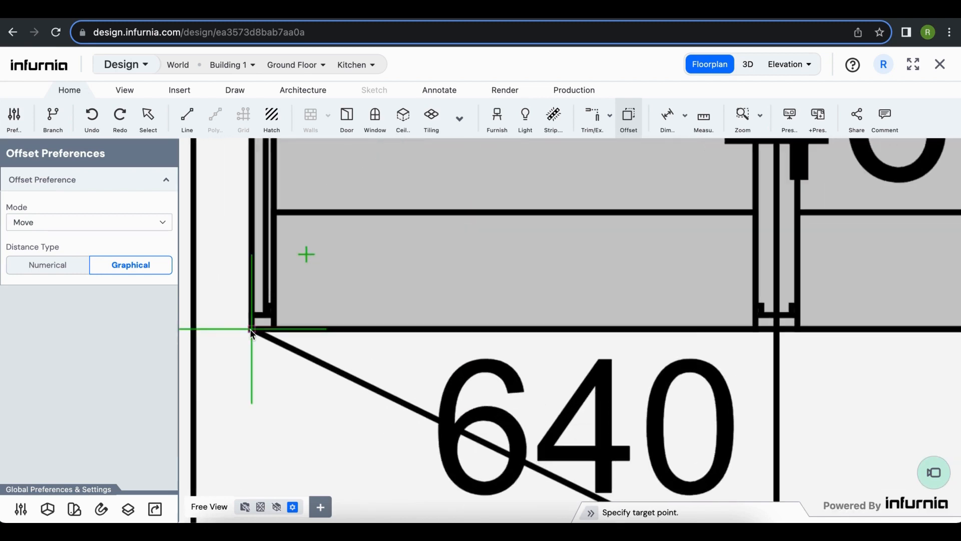
{"action": "left_click", "coordinate": [250, 331]}
{"action": "scroll", "coordinate": [273, 336], "scroll_direction": "down", "scroll_amount": 4}
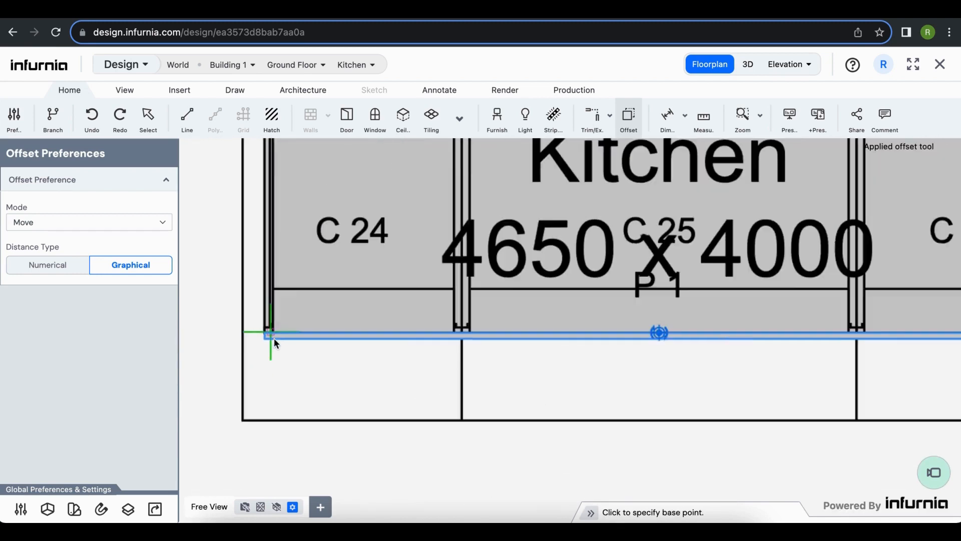
Step: Check the custom panel's alignment with the island's back in the floorplan and in 3D, leaving the Offset tool
{"action": "scroll", "coordinate": [869, 338], "scroll_direction": "up", "scroll_amount": 2}
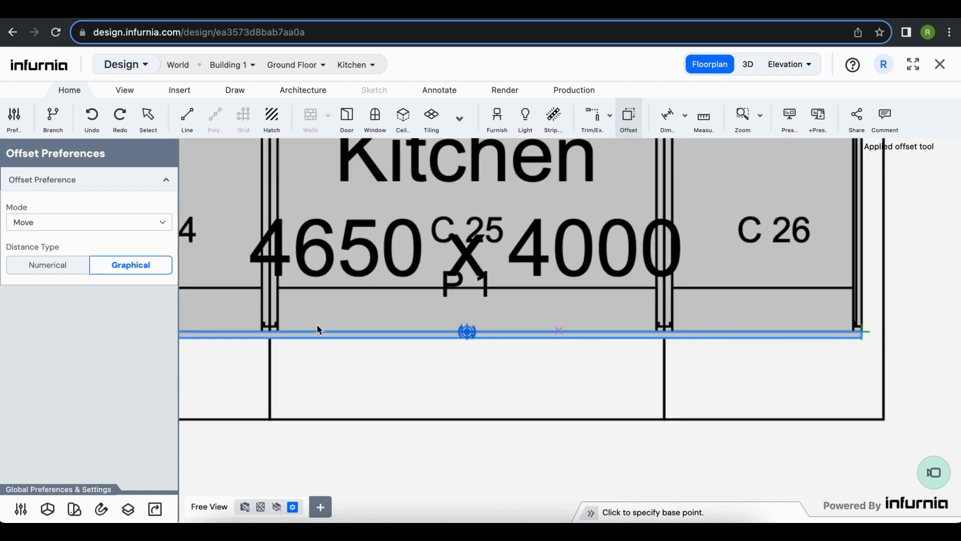
{"action": "middle_click_drag", "start_coordinate": [353, 356], "coordinate": [558, 359]}
{"action": "scroll", "coordinate": [281, 345], "scroll_direction": "down", "scroll_amount": 2}
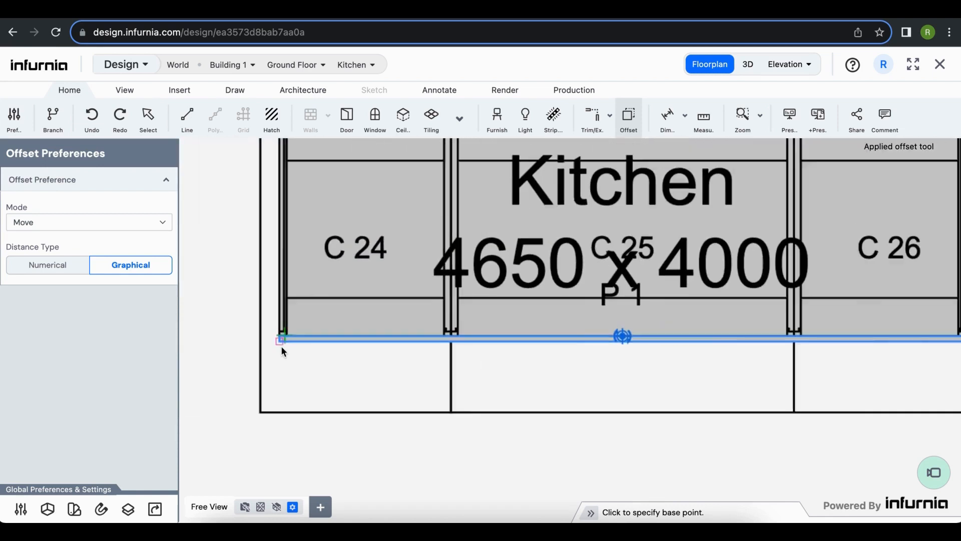
{"action": "left_click", "coordinate": [748, 65]}
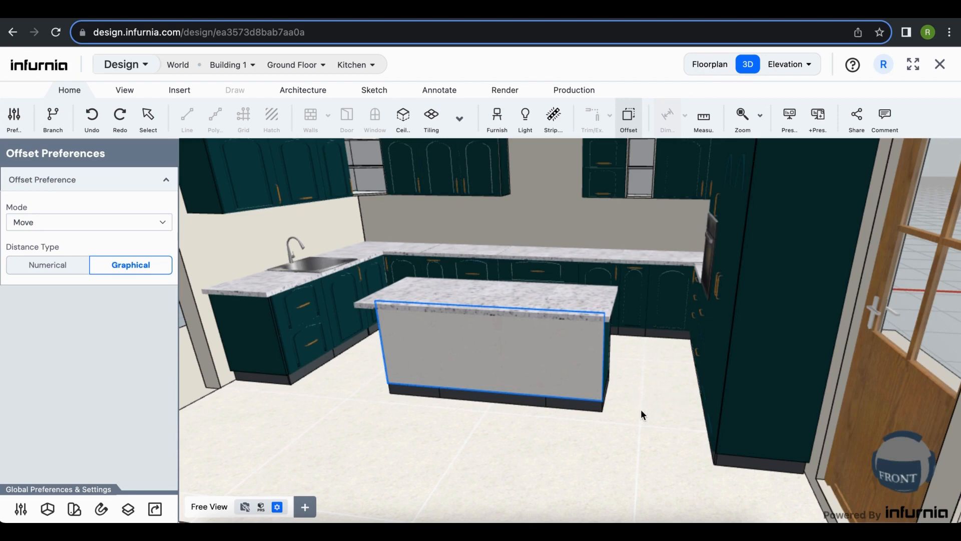
{"action": "scroll", "coordinate": [641, 415], "scroll_direction": "up", "scroll_amount": 2}
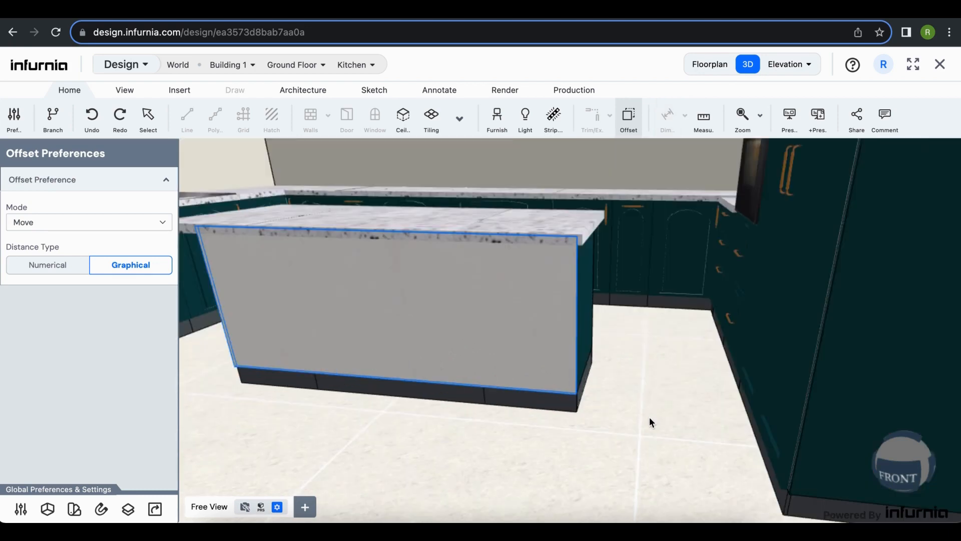
{"action": "key", "text": "Escape"}
{"action": "scroll", "coordinate": [650, 418], "scroll_direction": "down", "scroll_amount": 5}
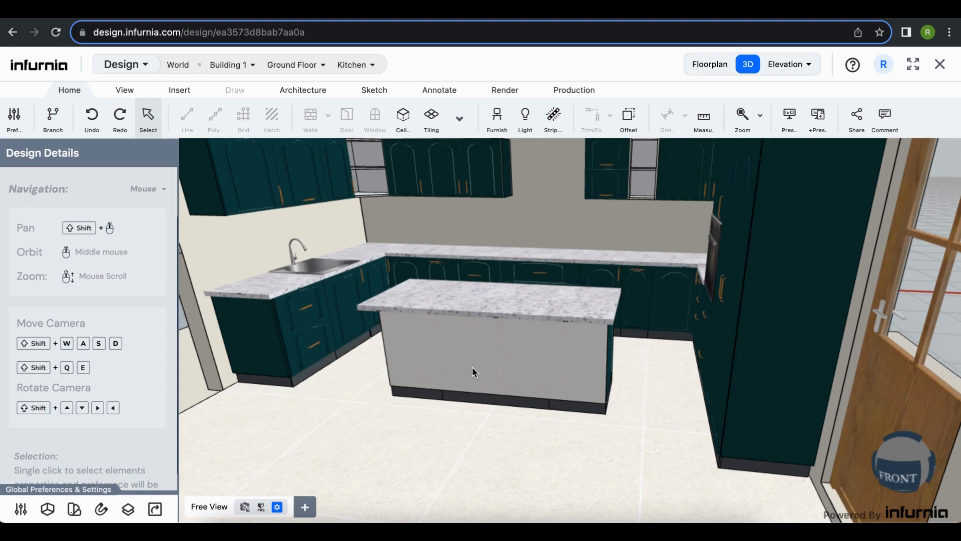
{"action": "scroll", "coordinate": [473, 371], "scroll_direction": "down", "scroll_amount": 3}
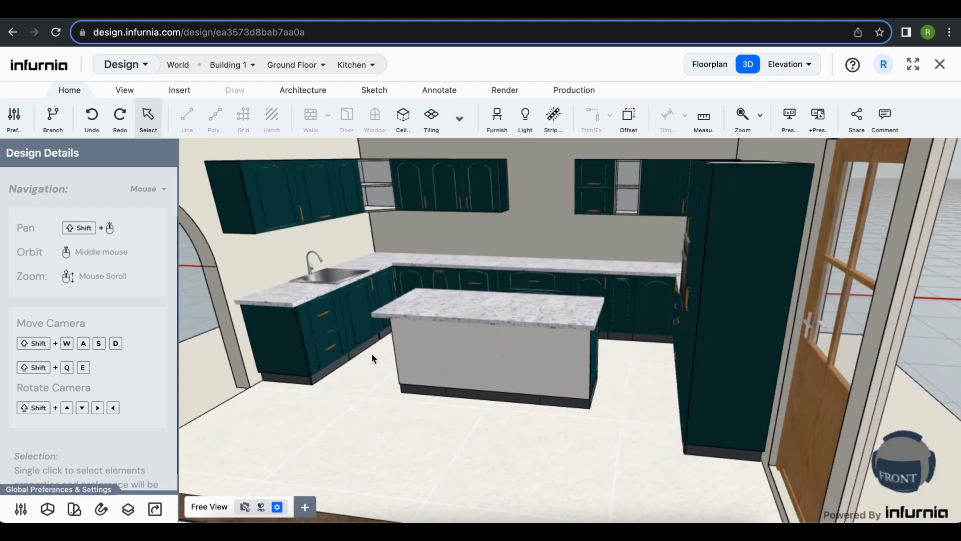
Step: Examine the material settings of the island's back panel
{"action": "left_click", "coordinate": [489, 339]}
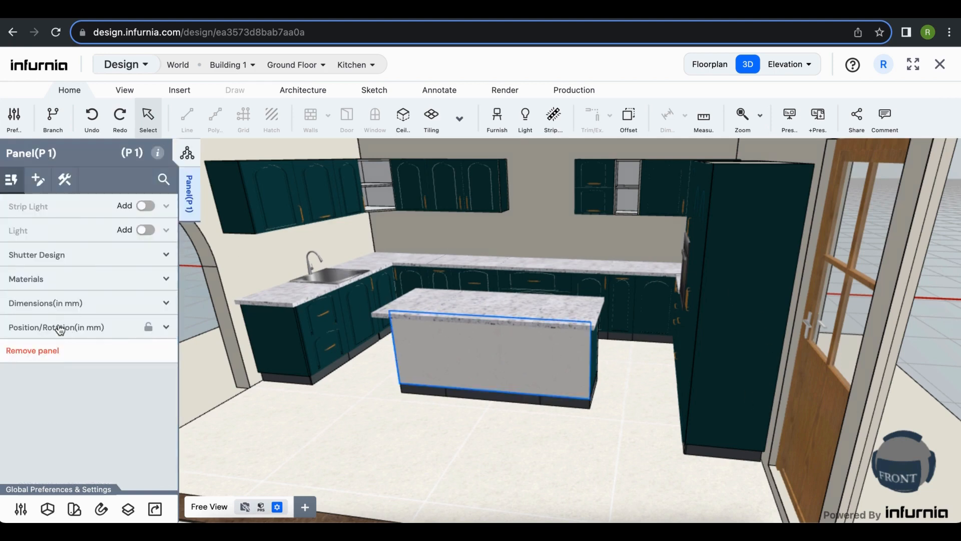
{"action": "left_click", "coordinate": [89, 280]}
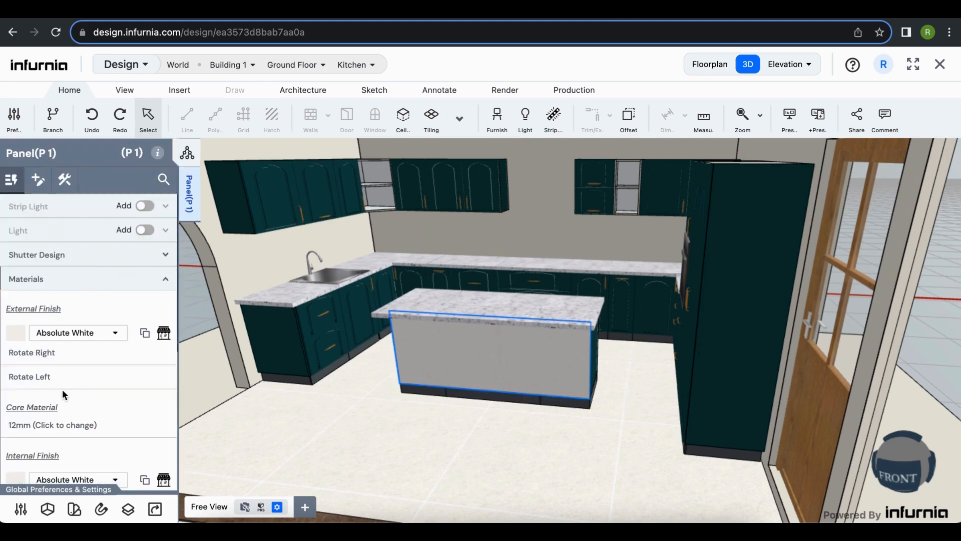
{"action": "scroll", "coordinate": [62, 389], "scroll_direction": "down", "scroll_amount": 3}
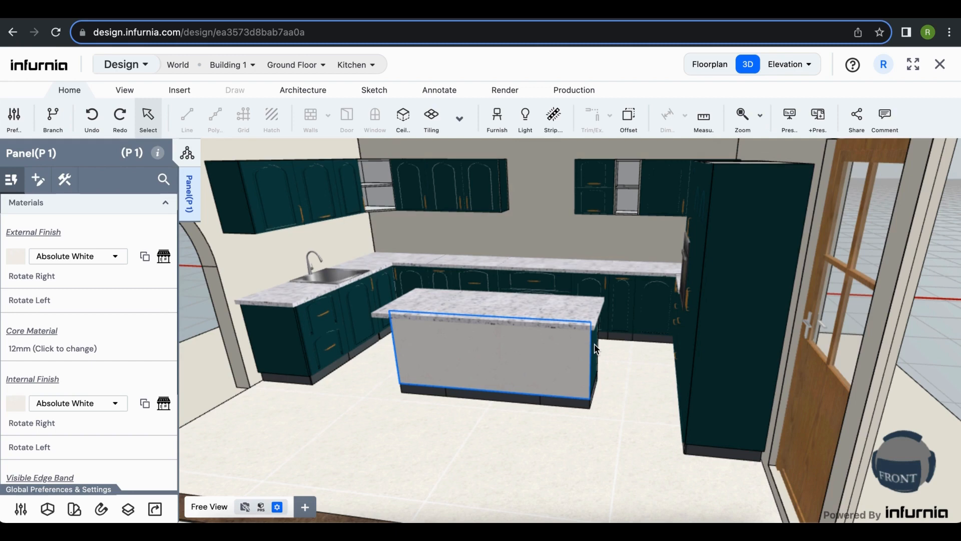
Step: Open the Tiling and Cutting Tool for the wall section behind the sink
{"action": "middle_click_drag", "start_coordinate": [596, 349], "coordinate": [398, 478]}
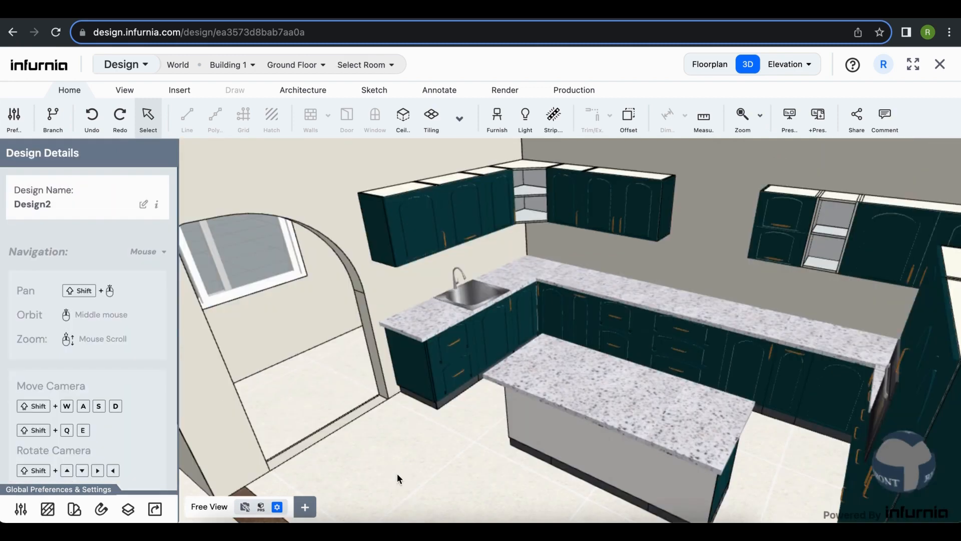
{"action": "left_click", "coordinate": [384, 284]}
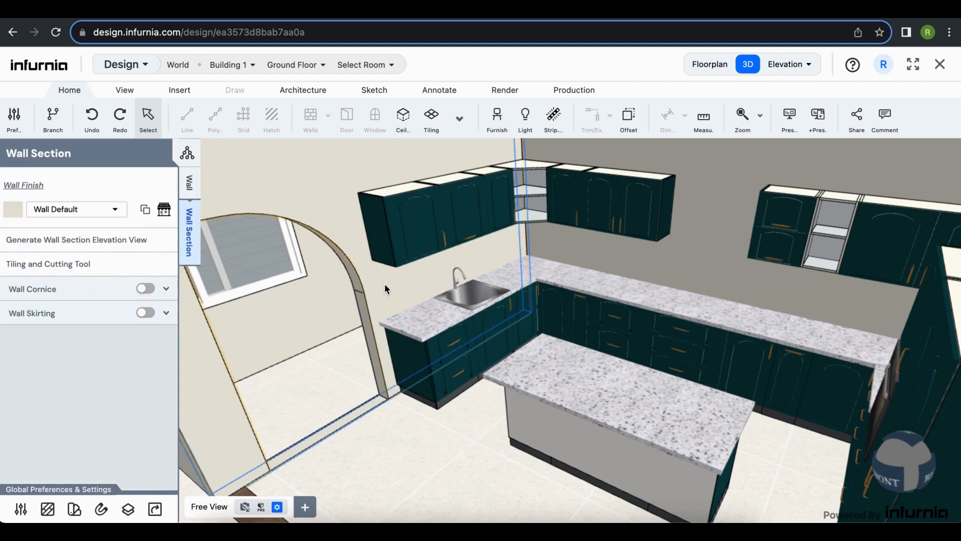
{"action": "left_click", "coordinate": [75, 274]}
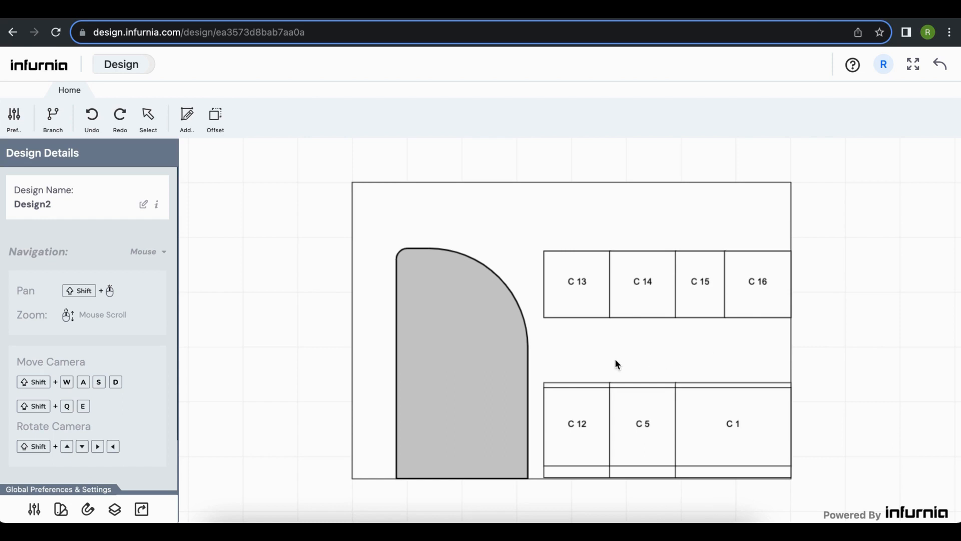
Step: Sketch a closed rectangle about 600 mm high on the wall, spanning from the countertop's upper edge to the underside of the wall cabinets
{"action": "left_click", "coordinate": [187, 120]}
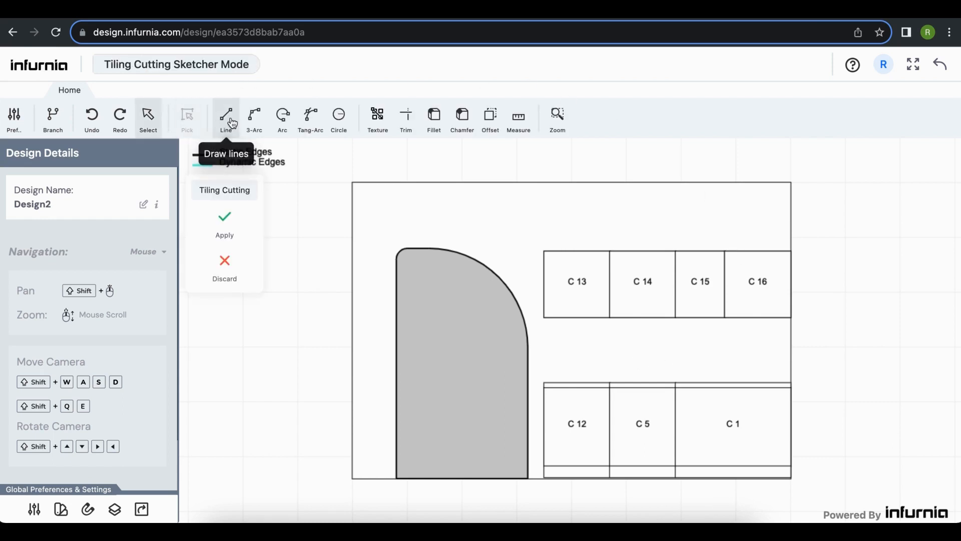
{"action": "left_click", "coordinate": [232, 124]}
{"action": "scroll", "coordinate": [544, 384], "scroll_direction": "up", "scroll_amount": 2}
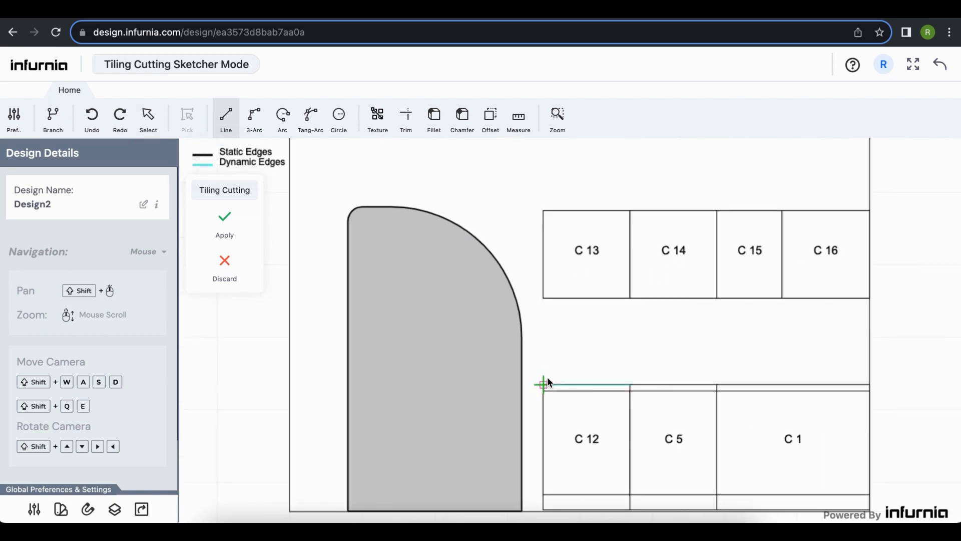
{"action": "left_click", "coordinate": [543, 384]}
{"action": "left_click", "coordinate": [870, 384]}
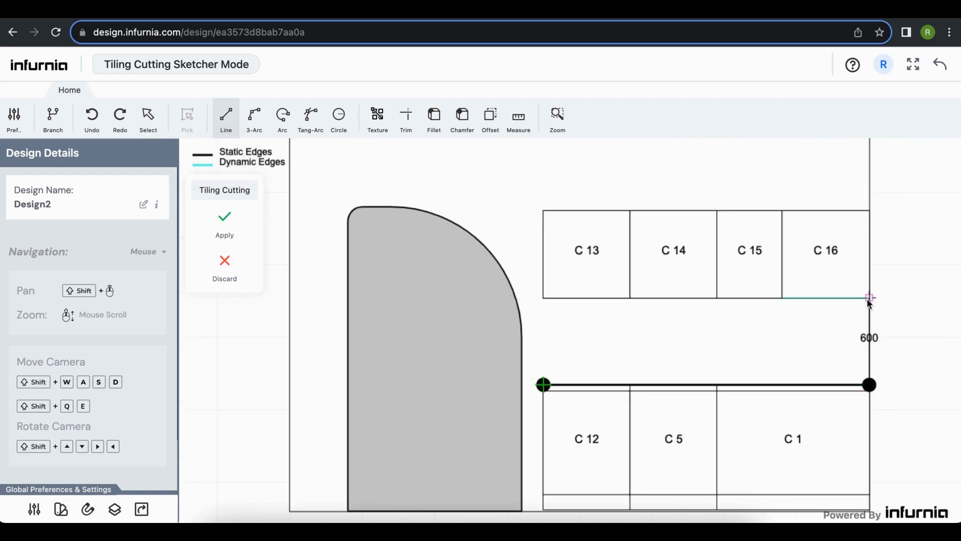
{"action": "left_click", "coordinate": [870, 298]}
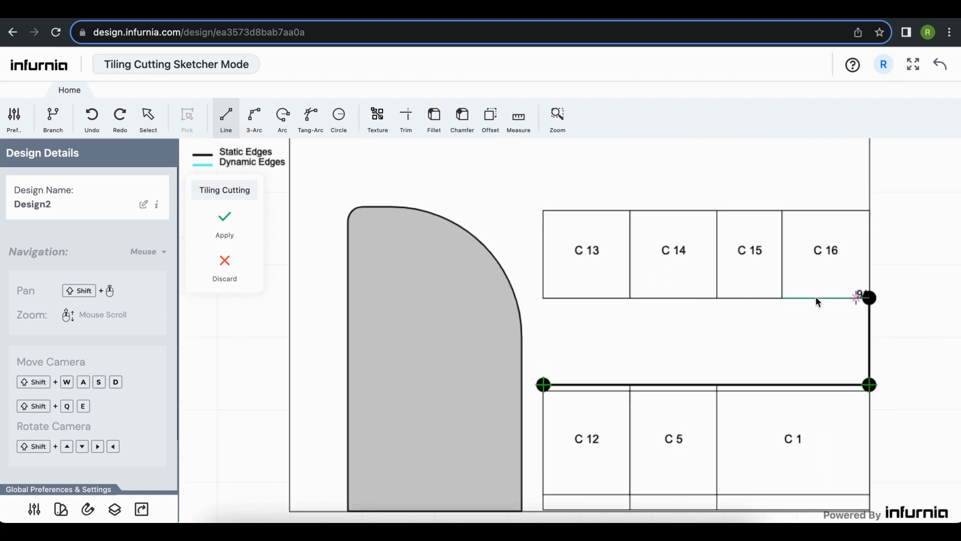
{"action": "left_click", "coordinate": [543, 298]}
{"action": "scroll", "coordinate": [545, 385], "scroll_direction": "up", "scroll_amount": 2}
{"action": "left_click", "coordinate": [547, 386]}
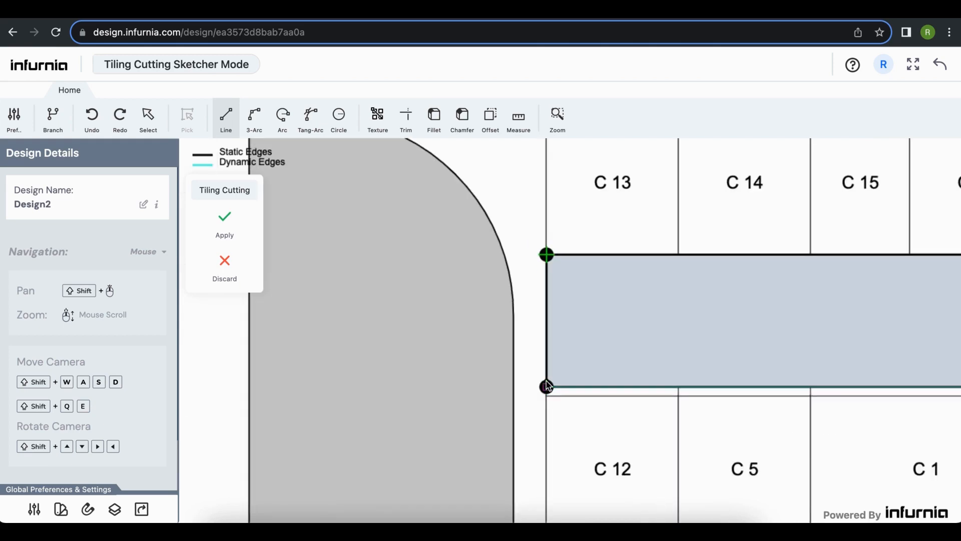
{"action": "scroll", "coordinate": [546, 386], "scroll_direction": "down", "scroll_amount": 2}
{"action": "left_click_drag", "start_coordinate": [835, 354], "coordinate": [719, 322], "text": "shift"}
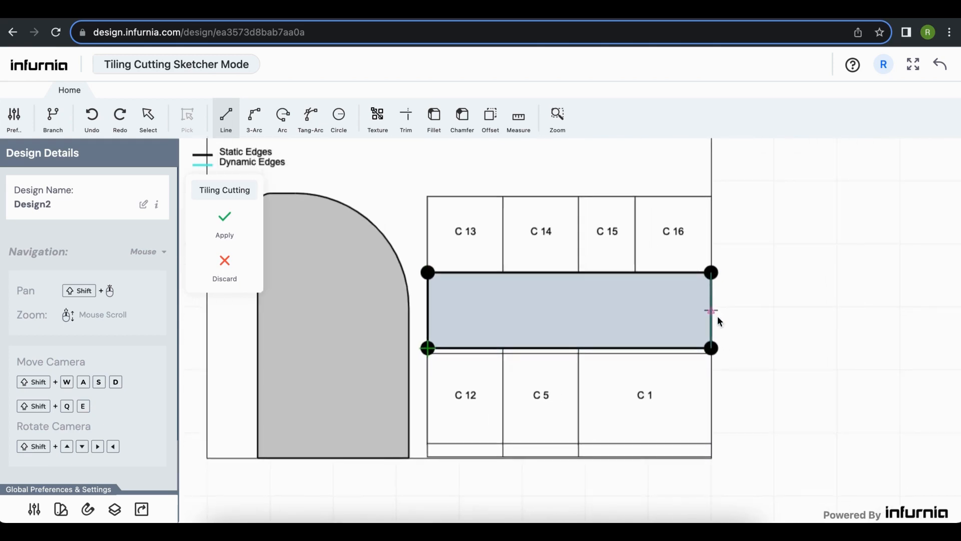
{"action": "key", "text": "Escape"}
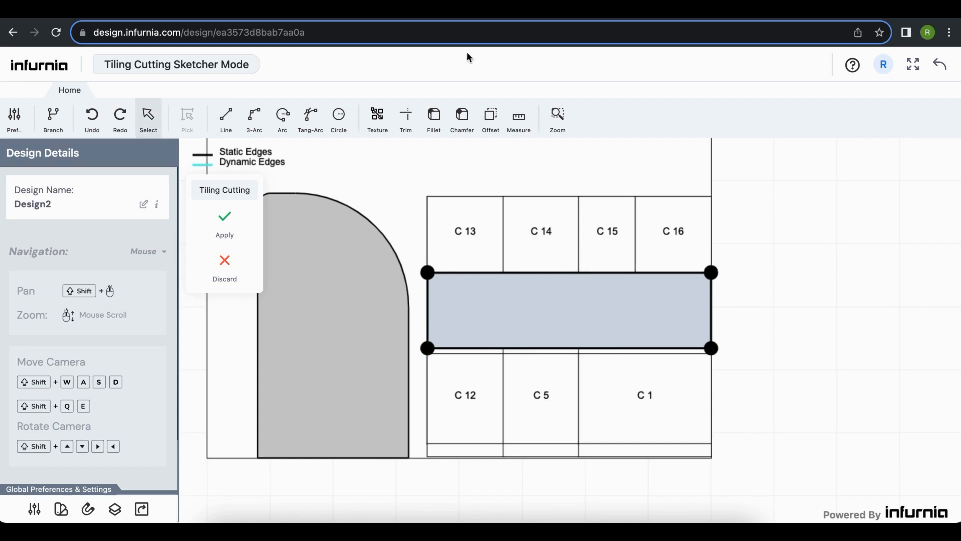
Step: Measure the height of the sketched rectangle between its upper and lower edges
{"action": "left_click", "coordinate": [519, 118]}
{"action": "left_click", "coordinate": [530, 272]}
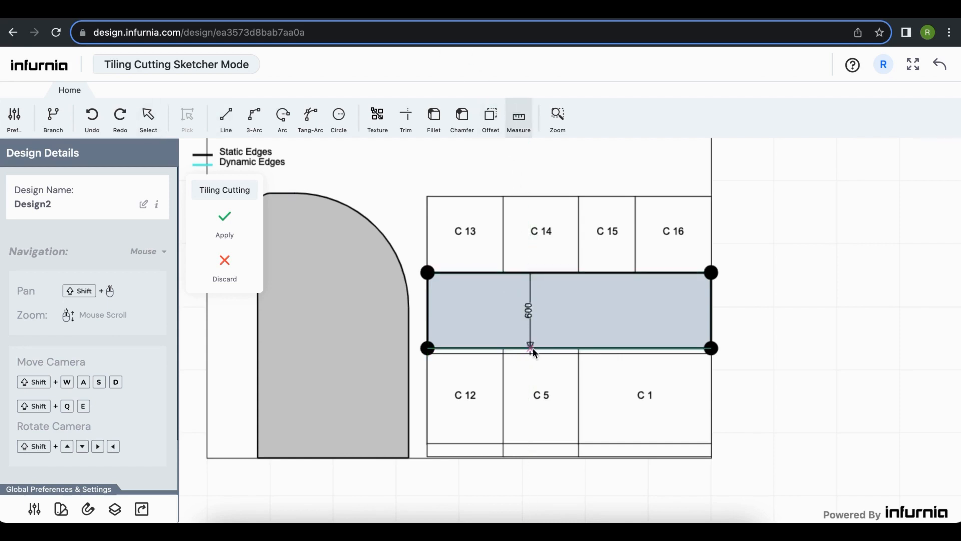
{"action": "key", "text": "Escape"}
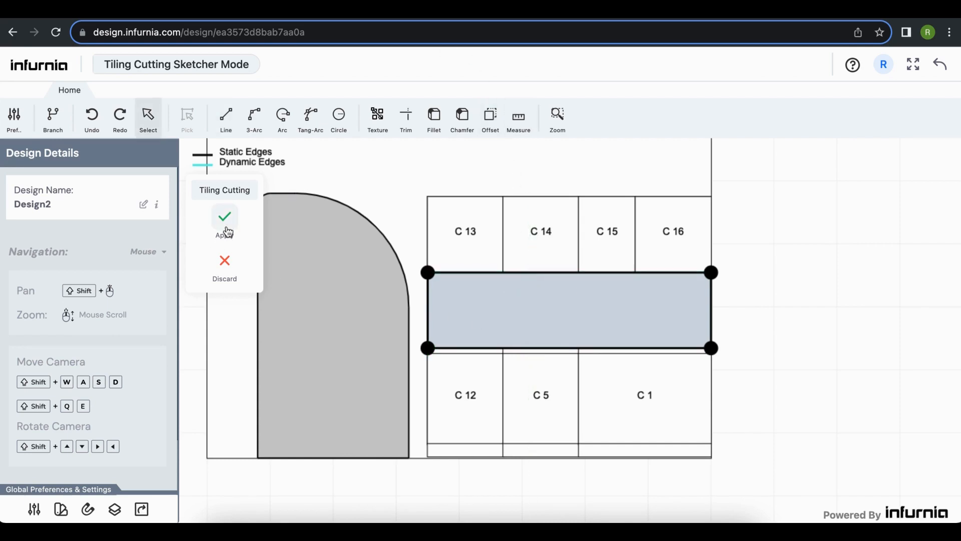
Step: Apply the tiling cutting sketch and set the new backsplash shape's type to Tiling
{"action": "left_click", "coordinate": [227, 231]}
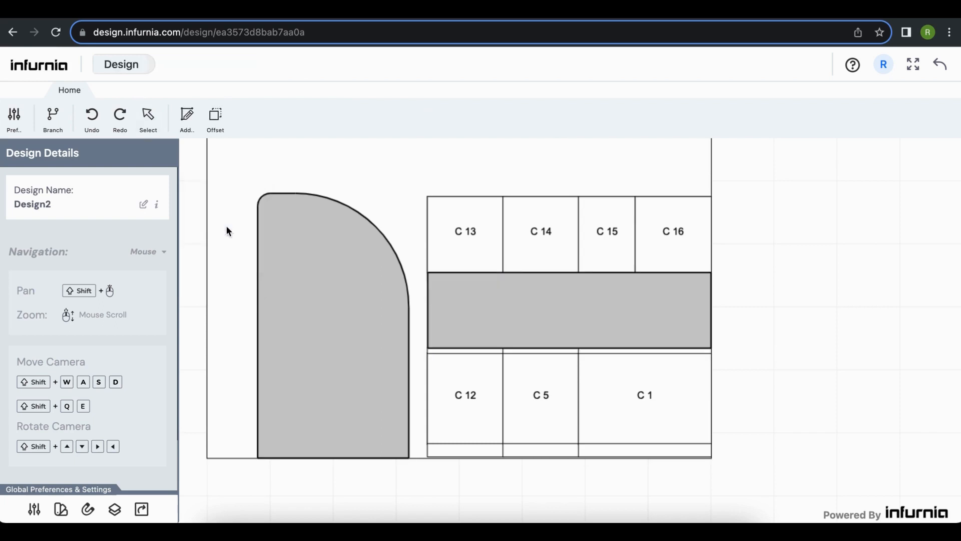
{"action": "left_click", "coordinate": [497, 300]}
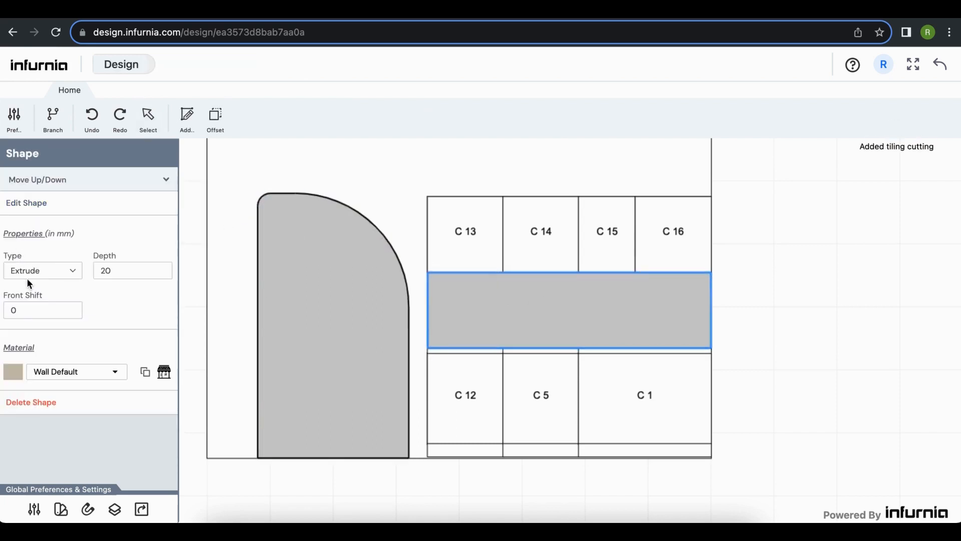
{"action": "left_click", "coordinate": [38, 271]}
{"action": "left_click", "coordinate": [39, 285]}
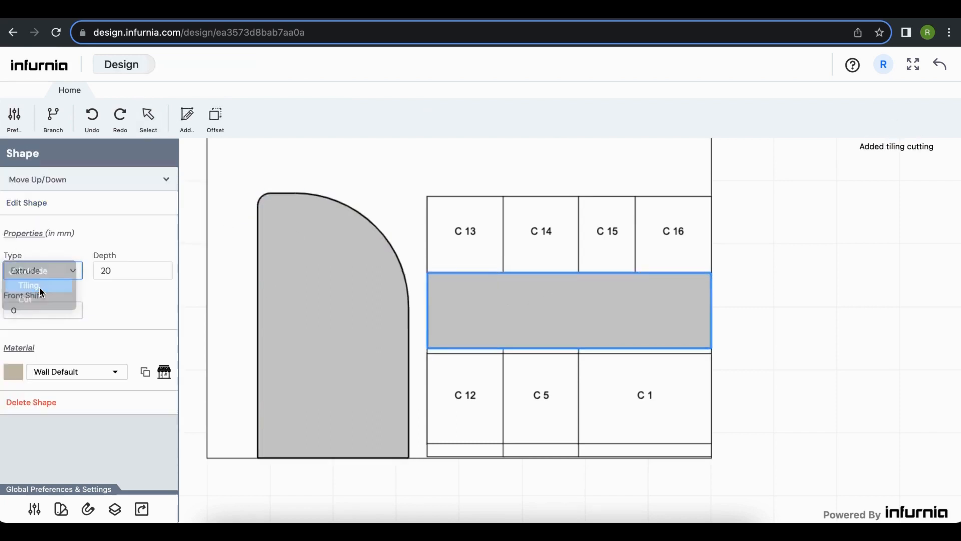
Step: Leave the tiling editor and examine the new backsplash behind the sink and around the kitchen in 3D
{"action": "left_click", "coordinate": [940, 65]}
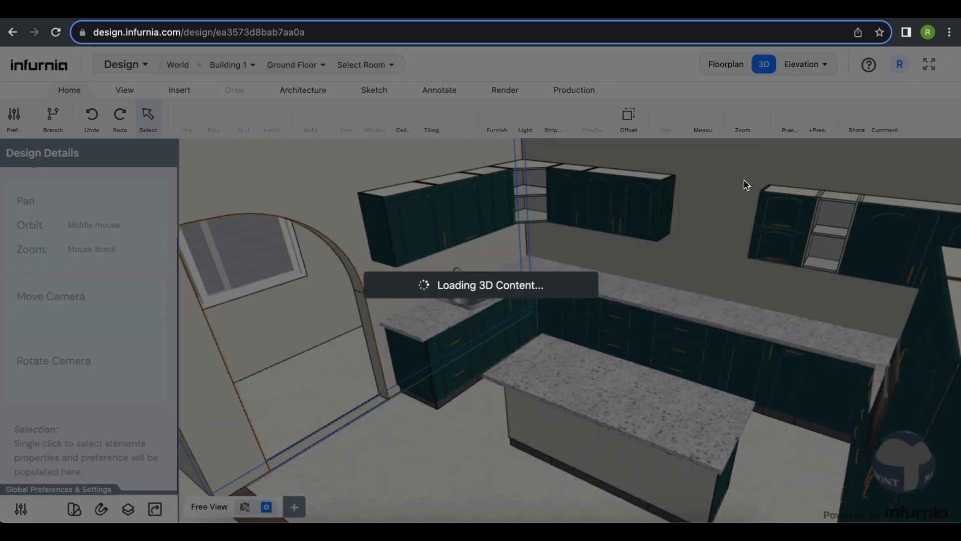
{"action": "scroll", "coordinate": [540, 263], "scroll_direction": "up", "scroll_amount": 5}
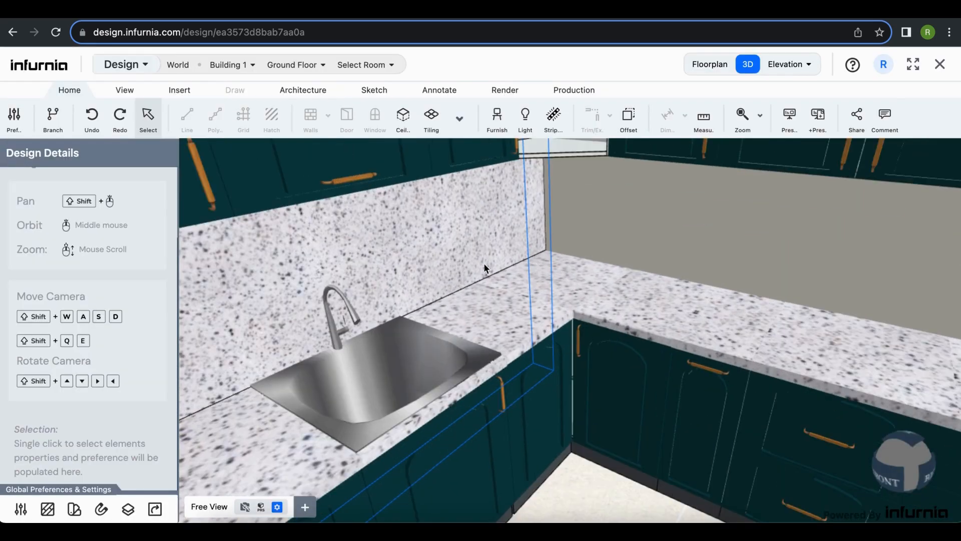
{"action": "scroll", "coordinate": [452, 262], "scroll_direction": "down", "scroll_amount": 5}
{"action": "middle_click_drag", "start_coordinate": [563, 258], "coordinate": [542, 246], "text": "shift"}
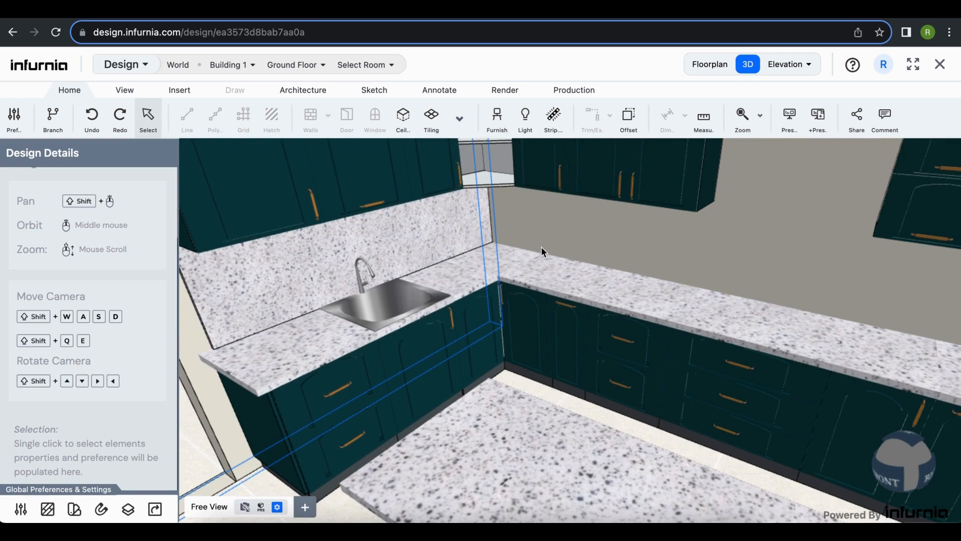
{"action": "scroll", "coordinate": [542, 246], "scroll_direction": "down", "scroll_amount": 5}
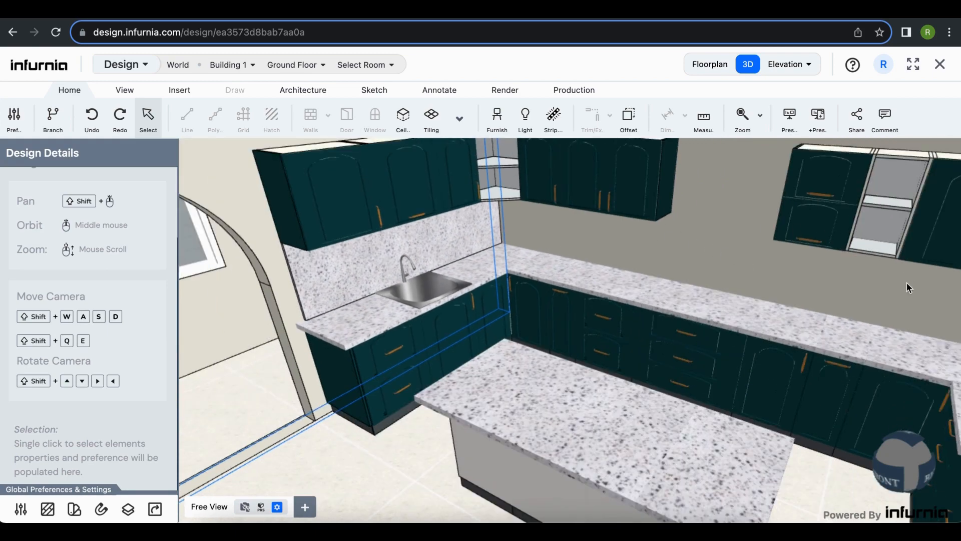
{"action": "scroll", "coordinate": [393, 300], "scroll_direction": "down", "scroll_amount": 5}
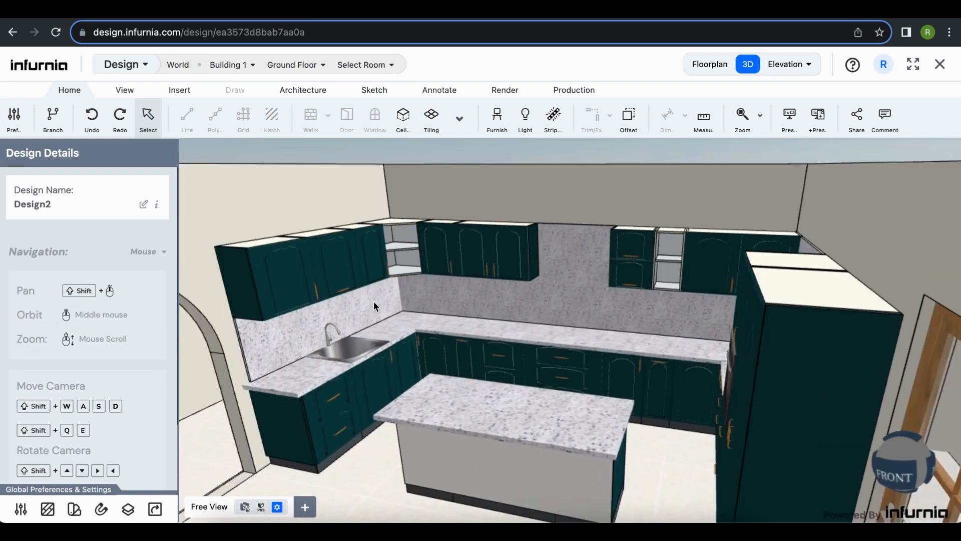
{"action": "scroll", "coordinate": [373, 301], "scroll_direction": "up", "scroll_amount": 2}
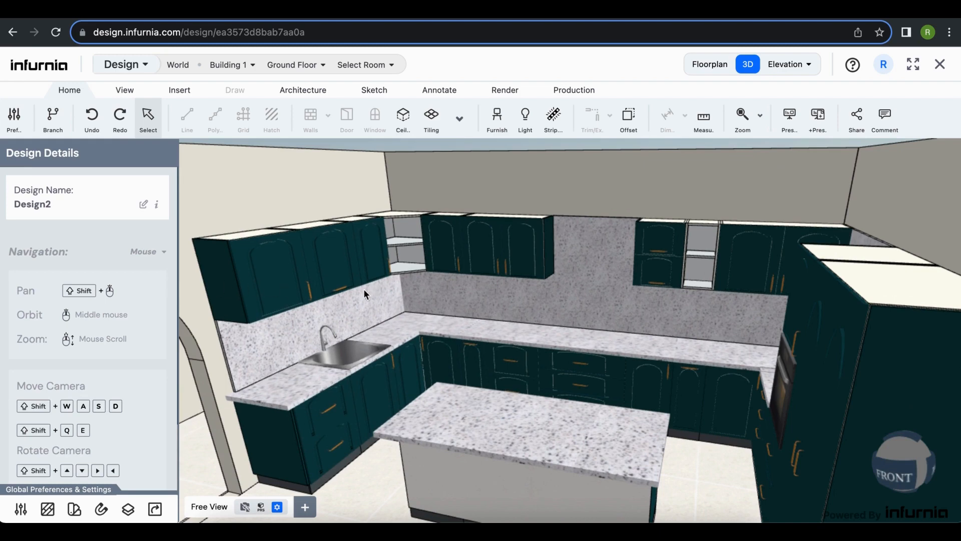
Step: Select the end wall cabinet above the sink run and review its carcass finish, core and edge band material settings
{"action": "left_click", "coordinate": [283, 283]}
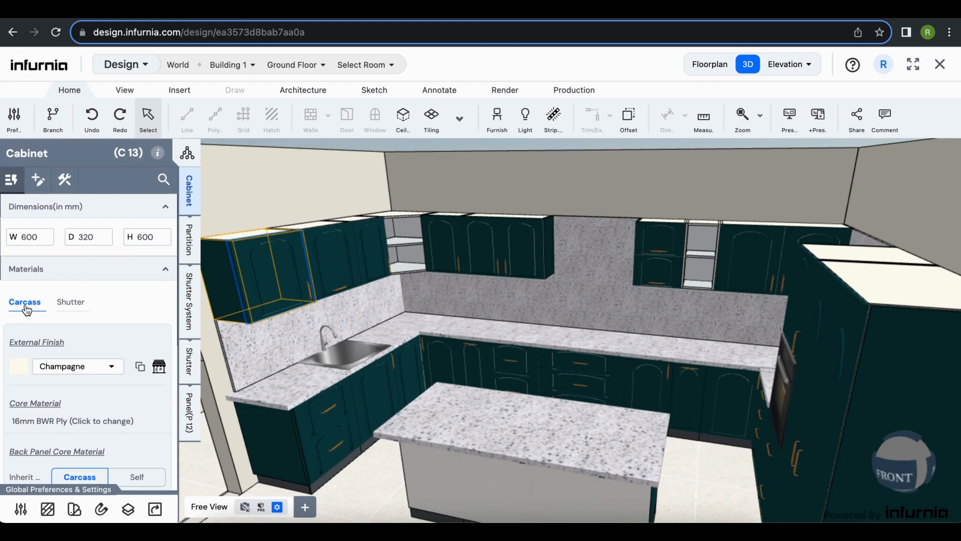
{"action": "scroll", "coordinate": [53, 375], "scroll_direction": "down", "scroll_amount": 1}
{"action": "scroll", "coordinate": [53, 374], "scroll_direction": "down", "scroll_amount": 1}
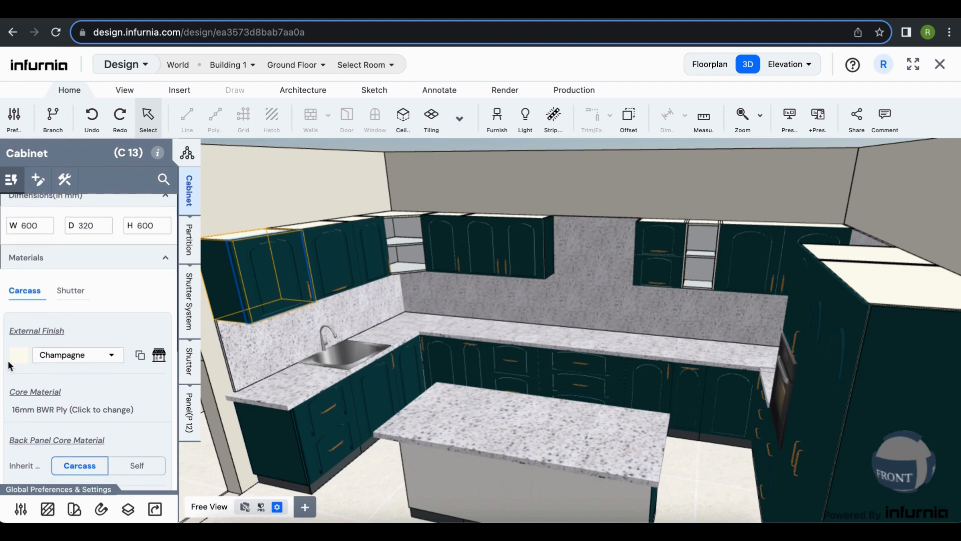
{"action": "scroll", "coordinate": [50, 374], "scroll_direction": "down", "scroll_amount": 1}
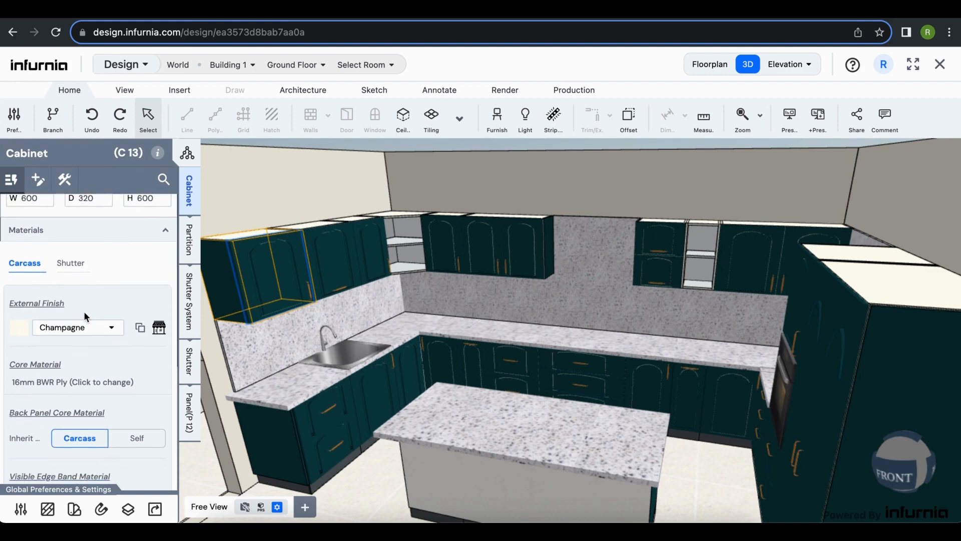
{"action": "scroll", "coordinate": [28, 452], "scroll_direction": "down", "scroll_amount": 5}
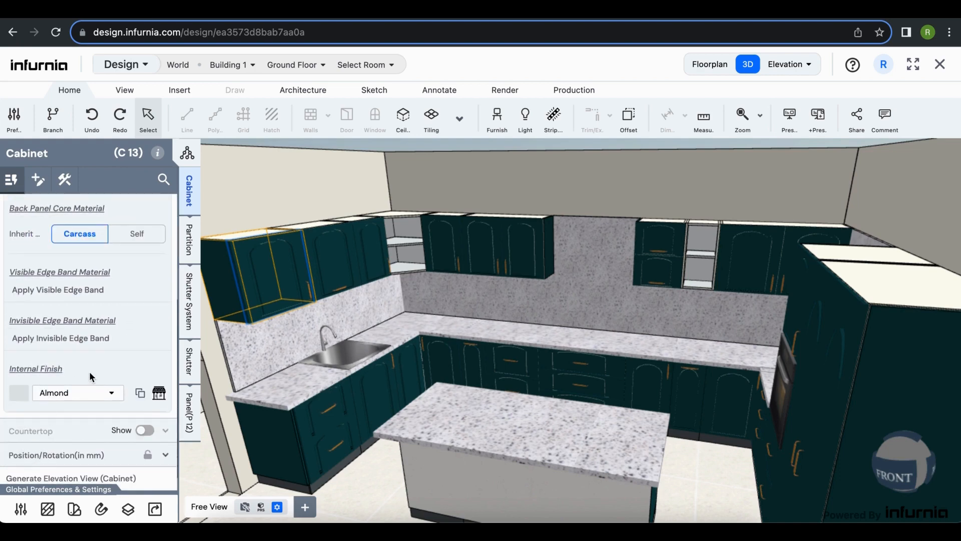
{"action": "scroll", "coordinate": [89, 371], "scroll_direction": "up", "scroll_amount": 5}
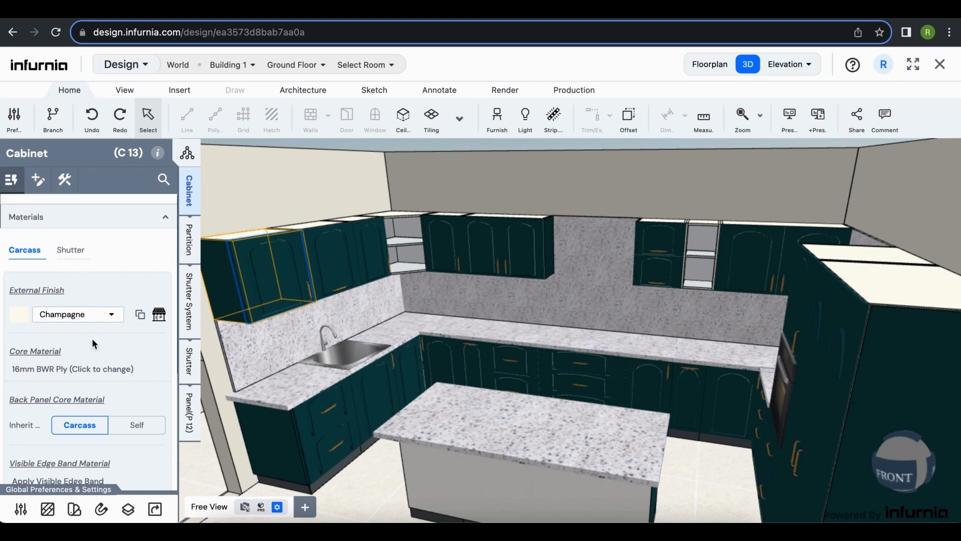
{"action": "scroll", "coordinate": [93, 338], "scroll_direction": "down", "scroll_amount": 5}
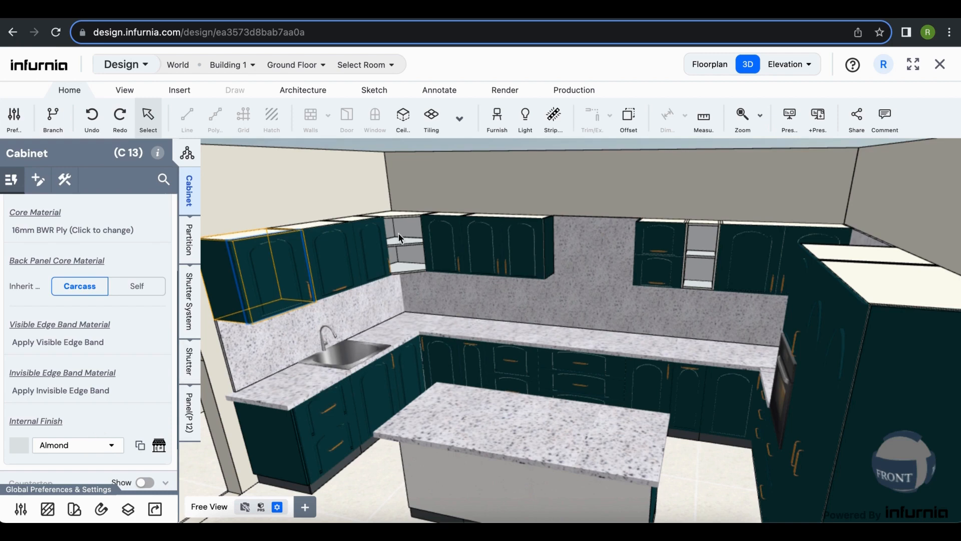
Step: Set the internal finish of the open corner wall unit to a beige solid laminate and deselect the unit
{"action": "left_click", "coordinate": [401, 260]}
{"action": "scroll", "coordinate": [44, 392], "scroll_direction": "down", "scroll_amount": 5}
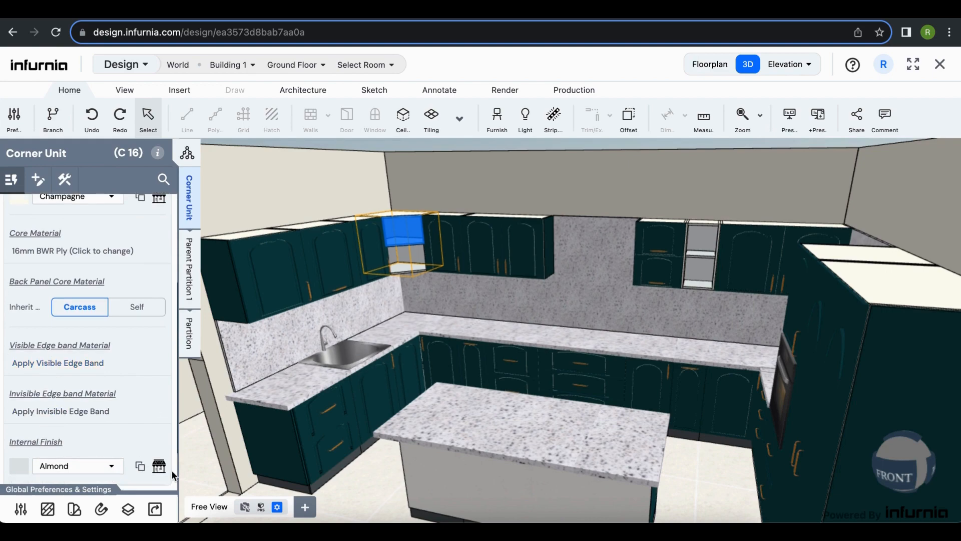
{"action": "left_click", "coordinate": [159, 467]}
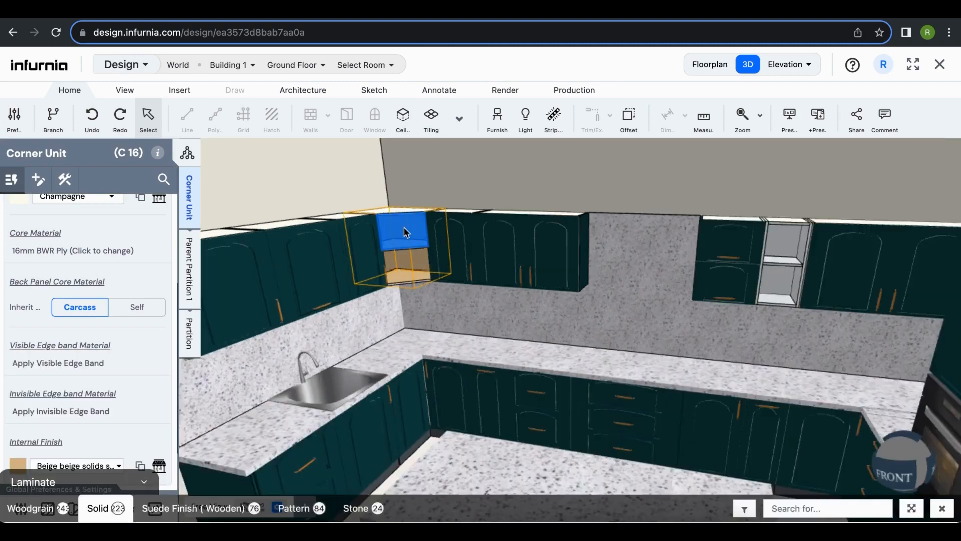
{"action": "scroll", "coordinate": [404, 233], "scroll_direction": "up", "scroll_amount": 3}
{"action": "key", "text": "Escape"}
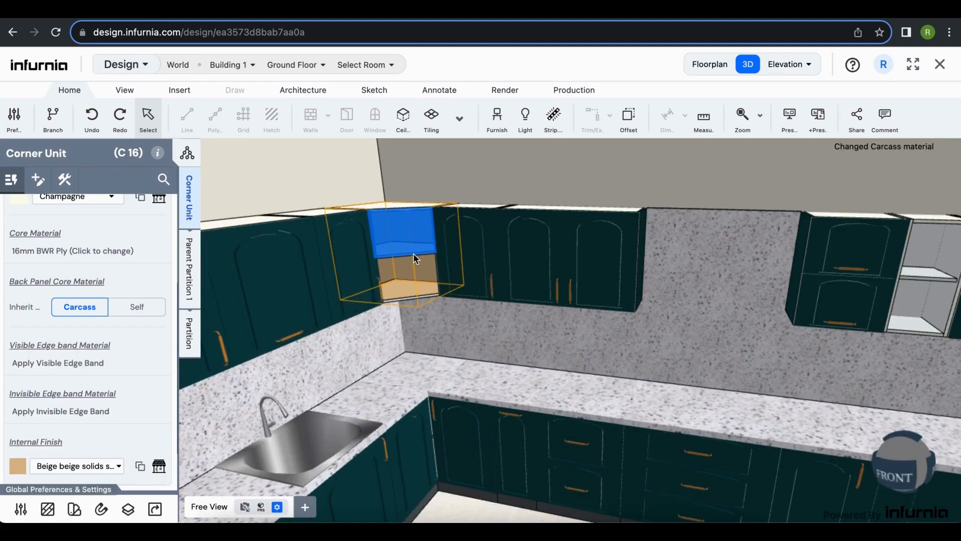
{"action": "key", "text": "Escape"}
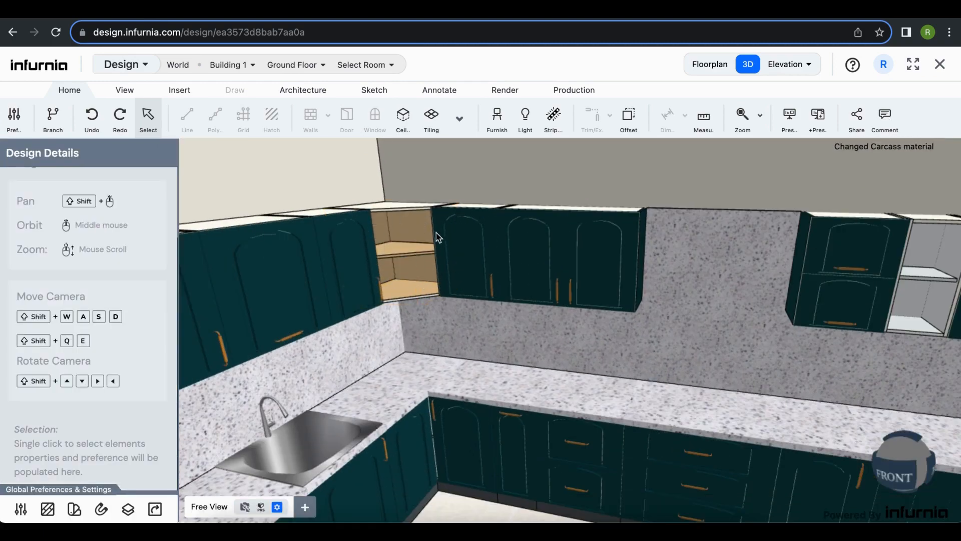
Step: Select the five closed wall cabinets on both sides of the open corner unit together and bring up their common cabinet properties
{"action": "scroll", "coordinate": [652, 376], "scroll_direction": "down", "scroll_amount": 5}
{"action": "scroll", "coordinate": [660, 367], "scroll_direction": "up", "scroll_amount": 2}
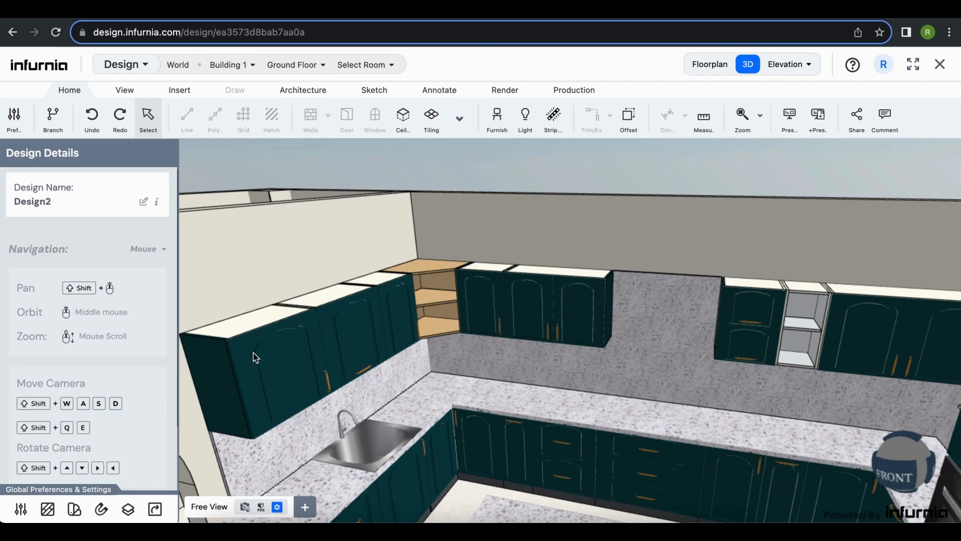
{"action": "left_click", "coordinate": [255, 357]}
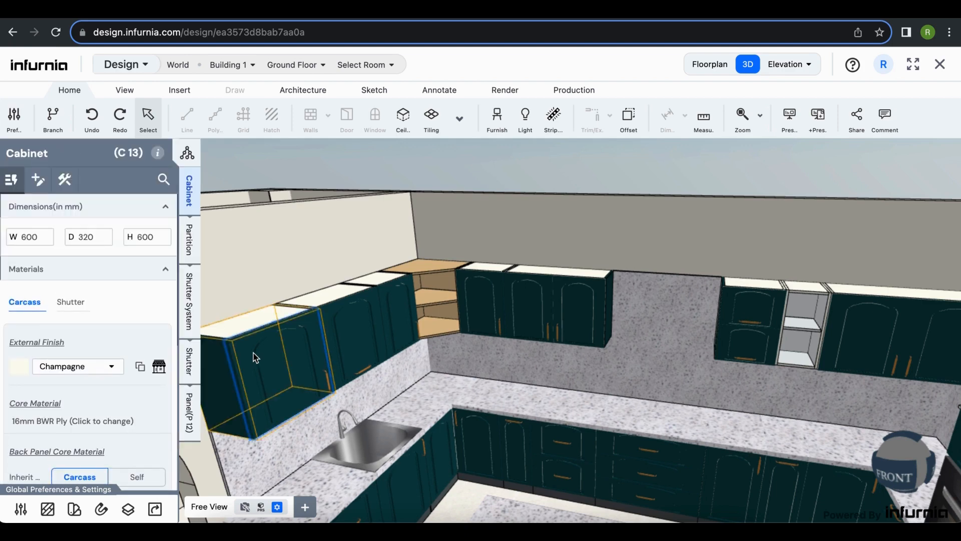
{"action": "left_click", "coordinate": [345, 323], "text": "shift"}
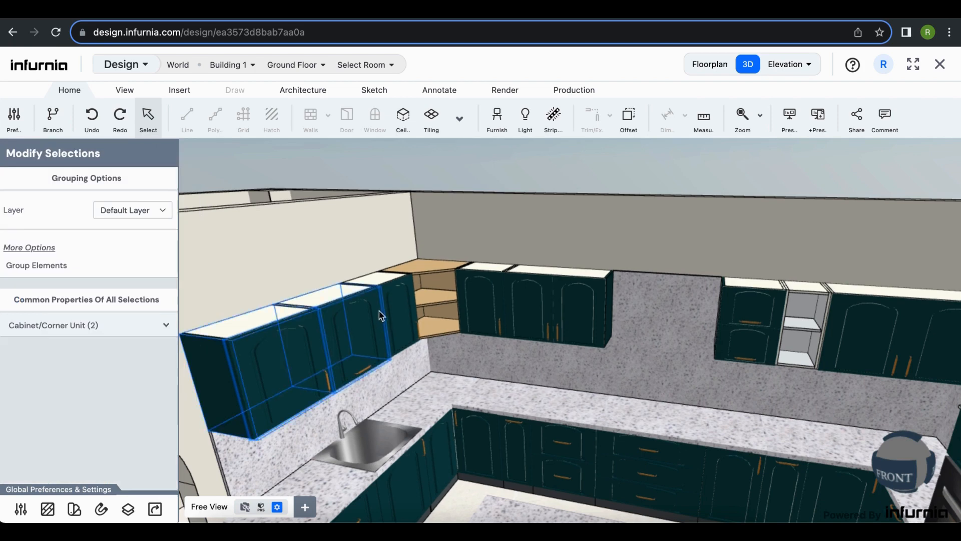
{"action": "left_click", "coordinate": [397, 308], "text": "shift"}
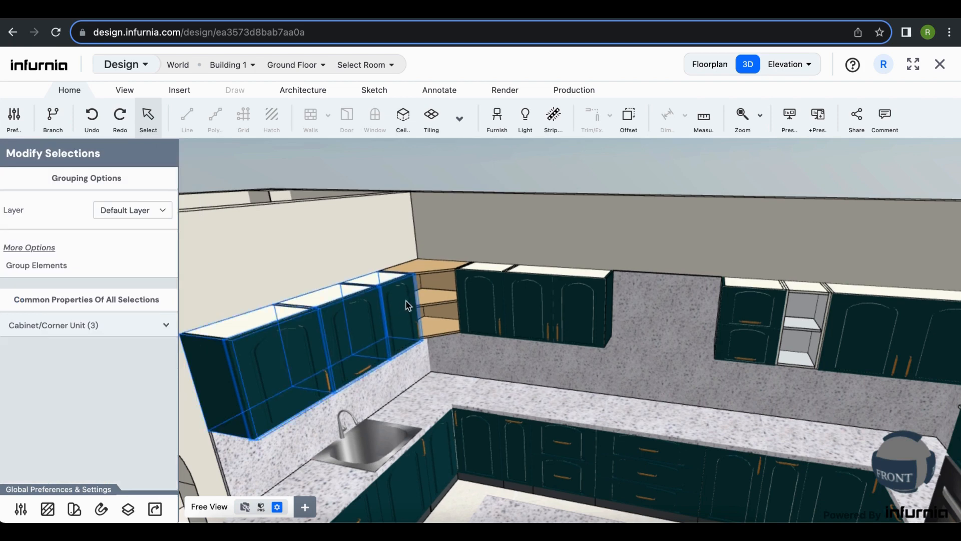
{"action": "left_click", "coordinate": [479, 290], "text": "shift"}
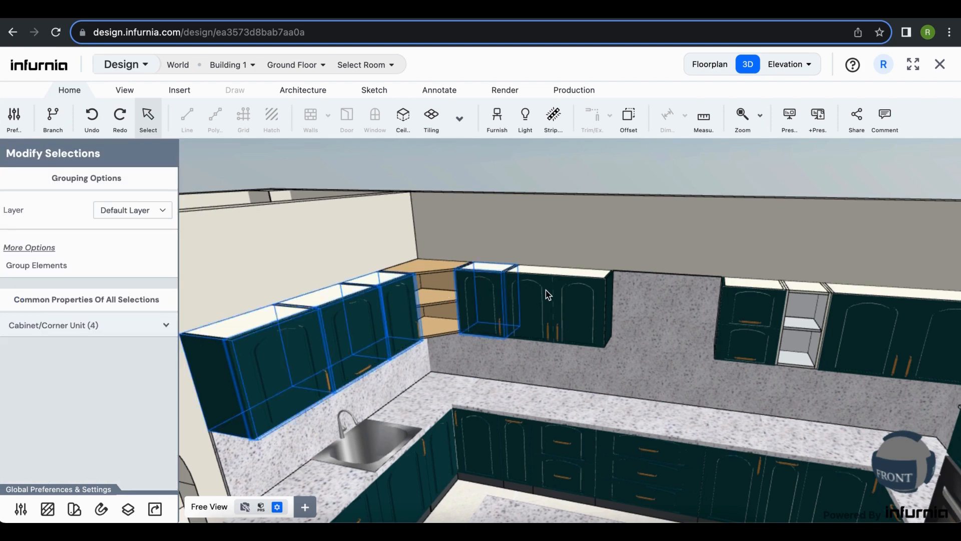
{"action": "left_click", "coordinate": [548, 295], "text": "shift"}
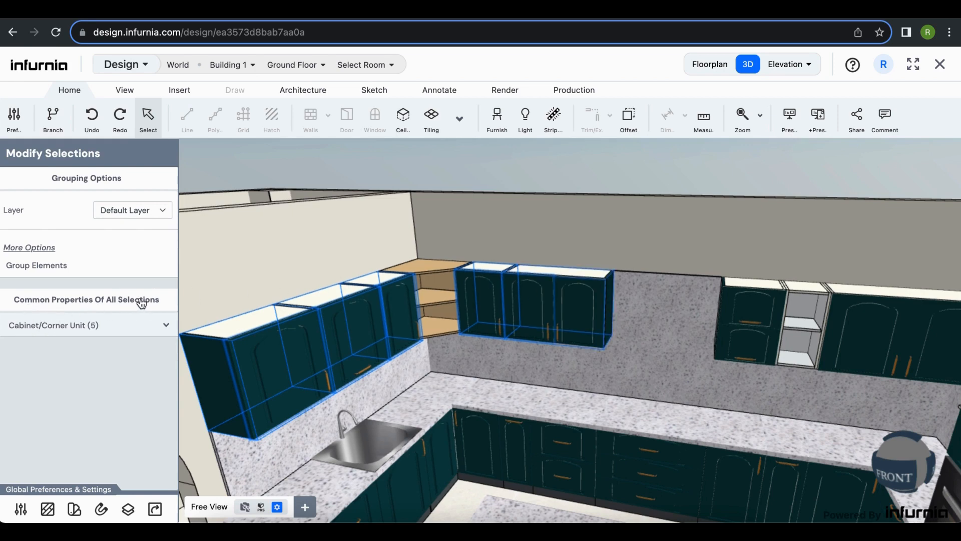
{"action": "left_click", "coordinate": [100, 327]}
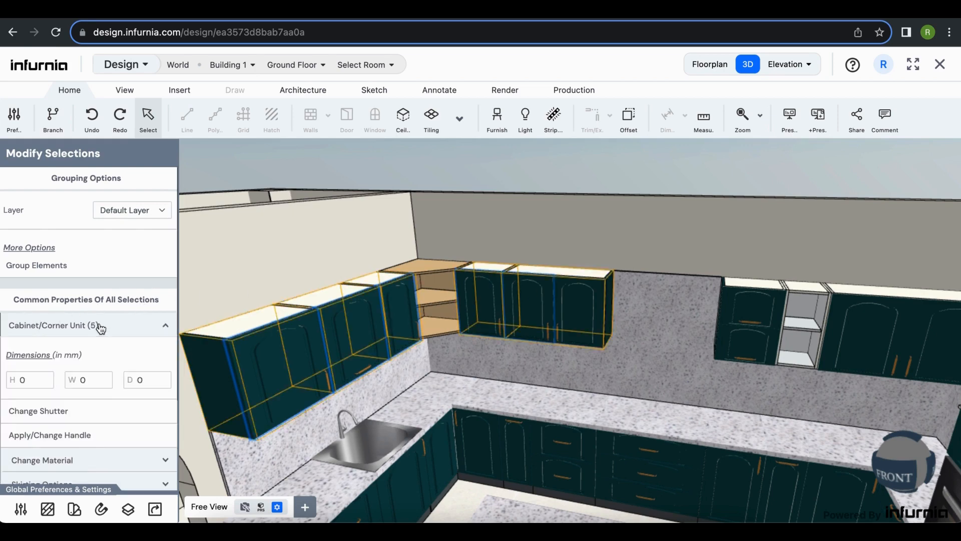
{"action": "scroll", "coordinate": [94, 435], "scroll_direction": "down", "scroll_amount": 2}
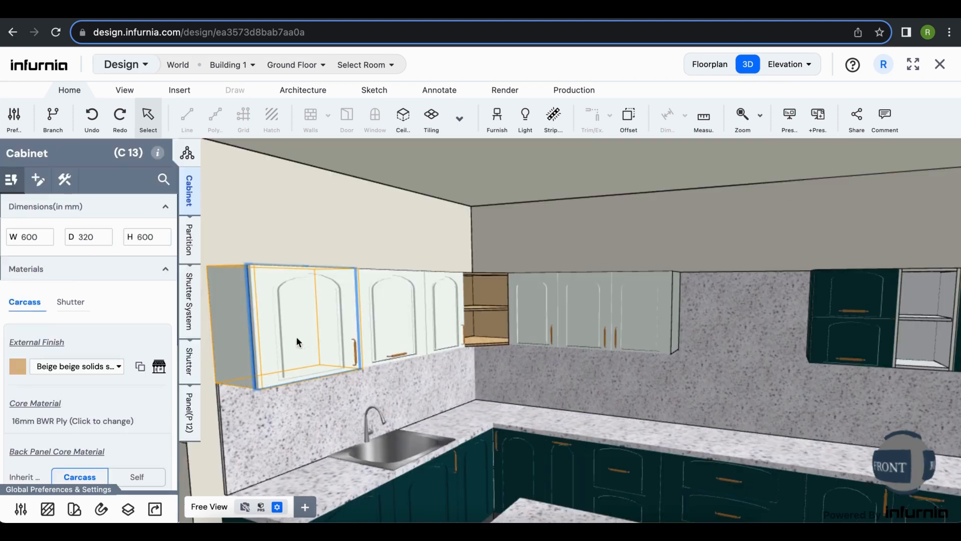
Step: Review the end wall cabinet's carcass material settings and its shutter's handle orientation, placement and shift settings
{"action": "scroll", "coordinate": [29, 398], "scroll_direction": "down", "scroll_amount": 5}
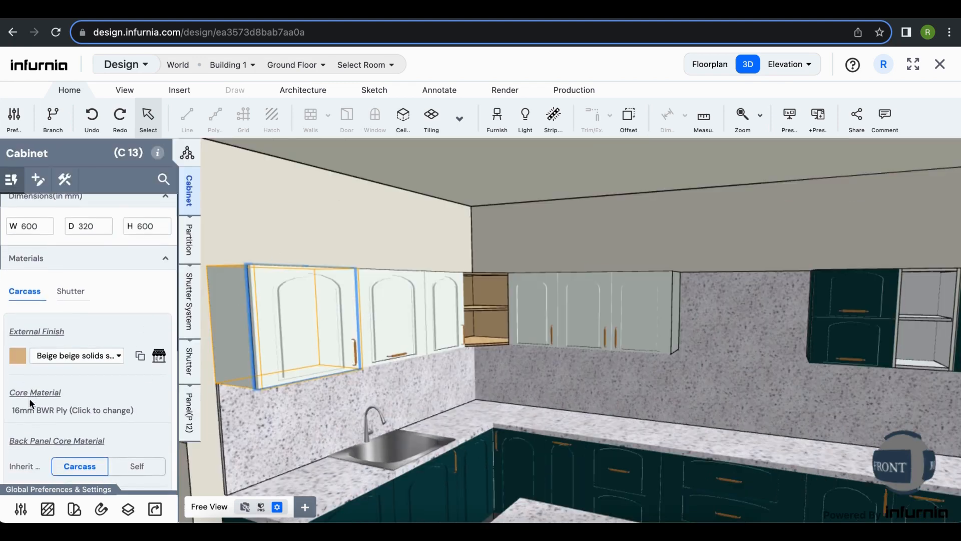
{"action": "scroll", "coordinate": [40, 426], "scroll_direction": "down", "scroll_amount": 1}
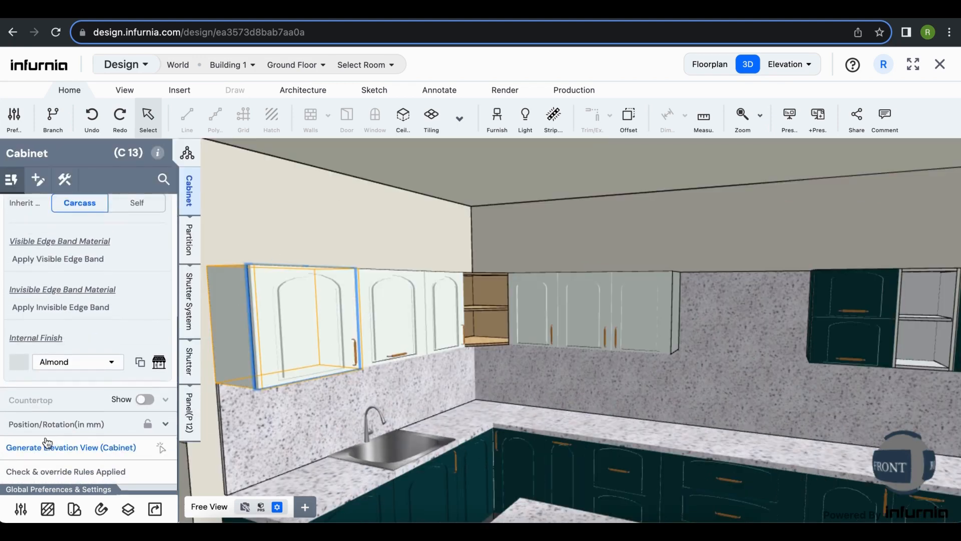
{"action": "scroll", "coordinate": [75, 365], "scroll_direction": "up", "scroll_amount": 6}
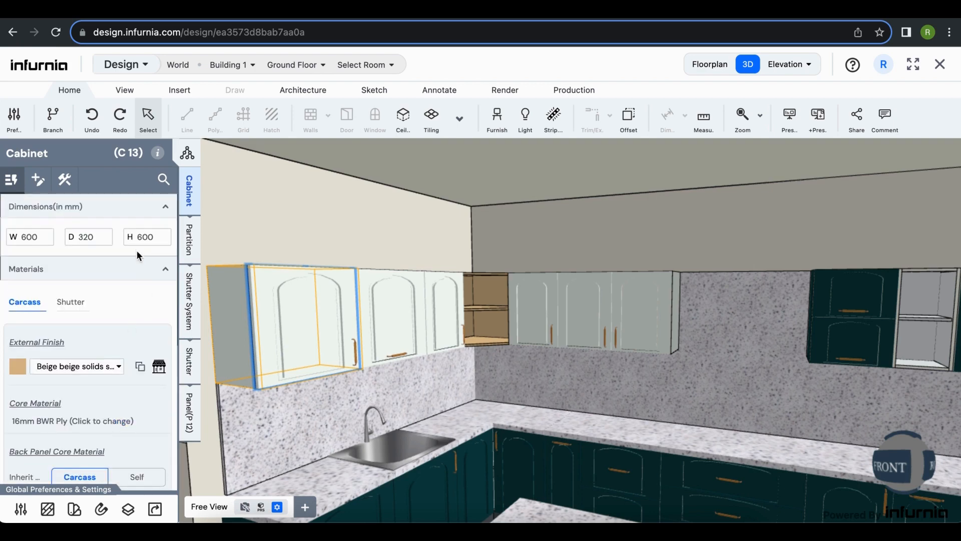
{"action": "left_click", "coordinate": [190, 365]}
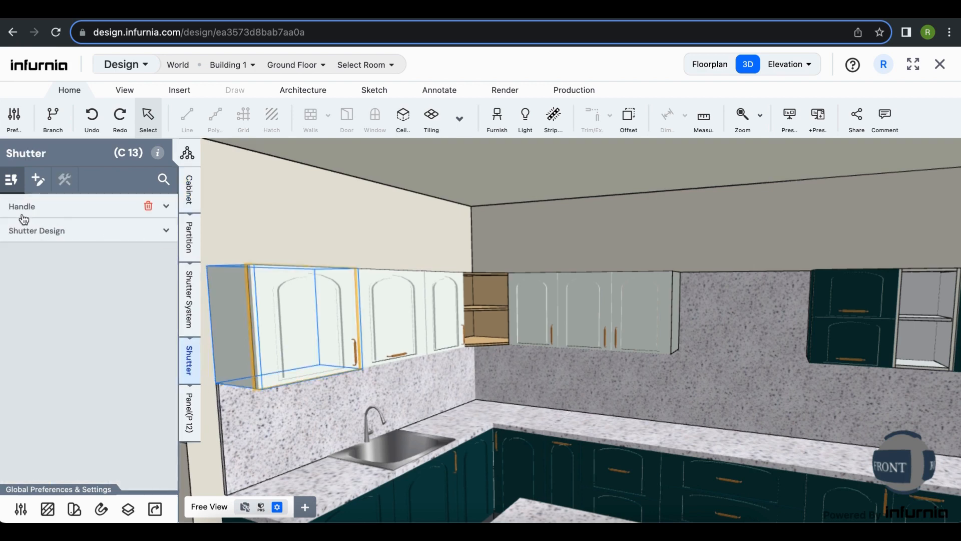
{"action": "left_click", "coordinate": [82, 207]}
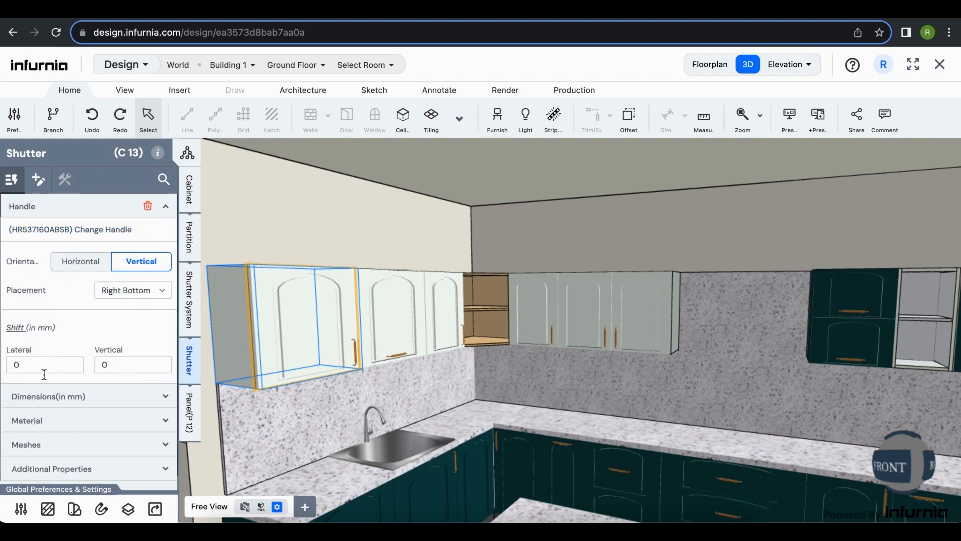
{"action": "left_click", "coordinate": [64, 217]}
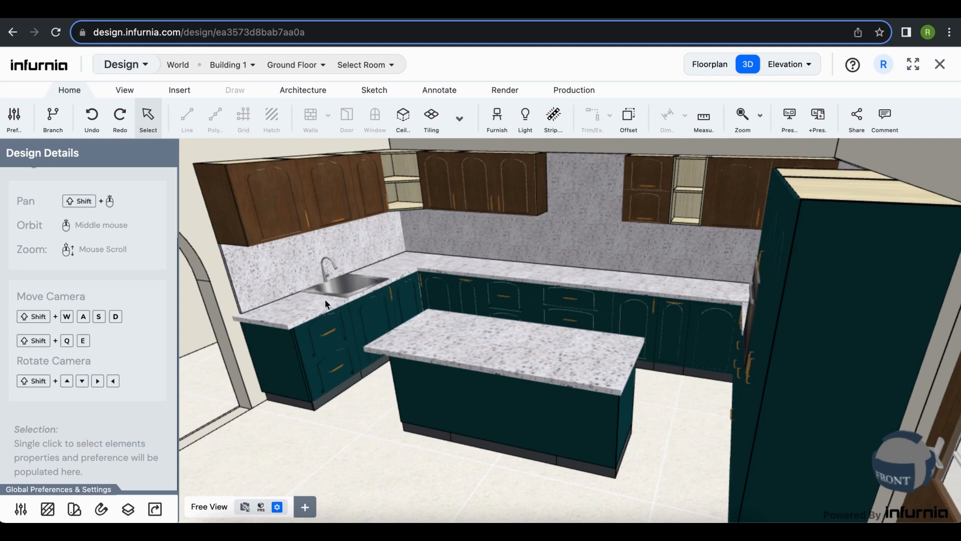
Step: Switch to the floorplan and select the three island cabinets together with their panel
{"action": "left_click", "coordinate": [699, 69]}
{"action": "scroll", "coordinate": [412, 396], "scroll_direction": "down", "scroll_amount": 5}
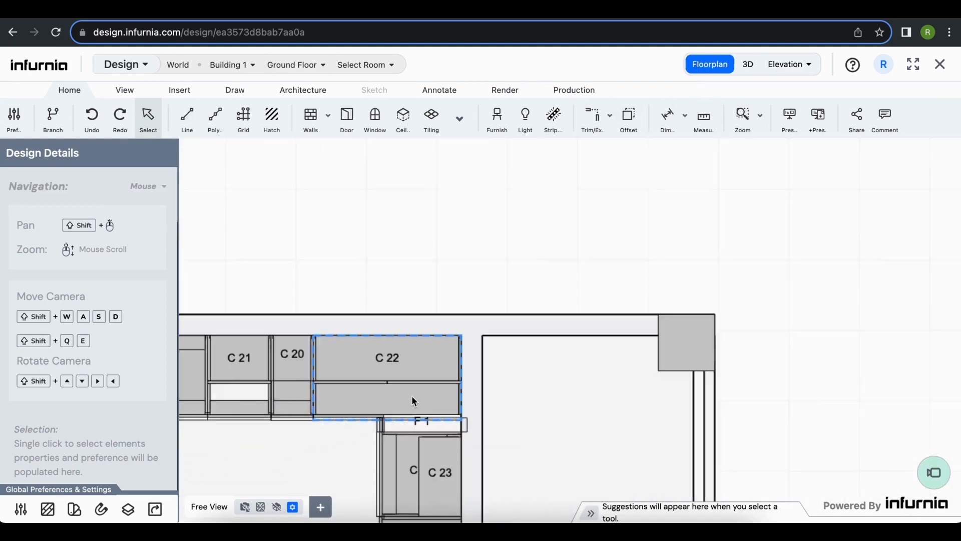
{"action": "left_click_drag", "start_coordinate": [668, 268], "coordinate": [678, 231], "text": "shift"}
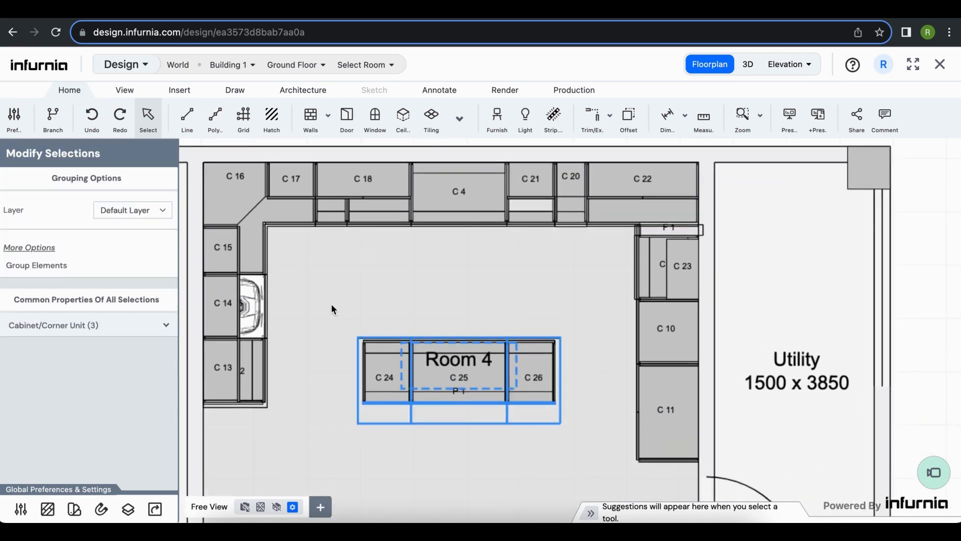
{"action": "left_click_drag", "start_coordinate": [333, 297], "coordinate": [587, 452]}
Step: Create a new layer named Breakfast Counter in the layer set
{"action": "left_click", "coordinate": [129, 510]}
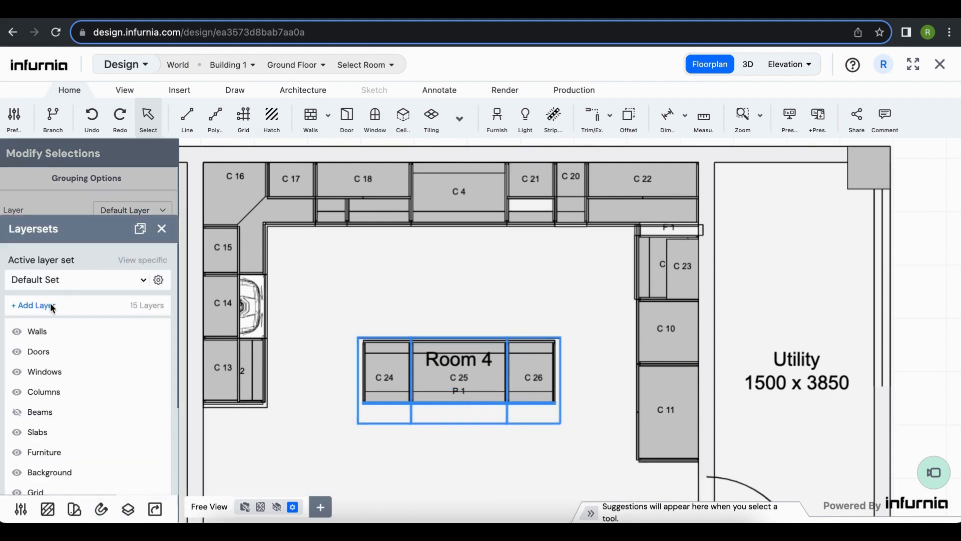
{"action": "left_click", "coordinate": [29, 312]}
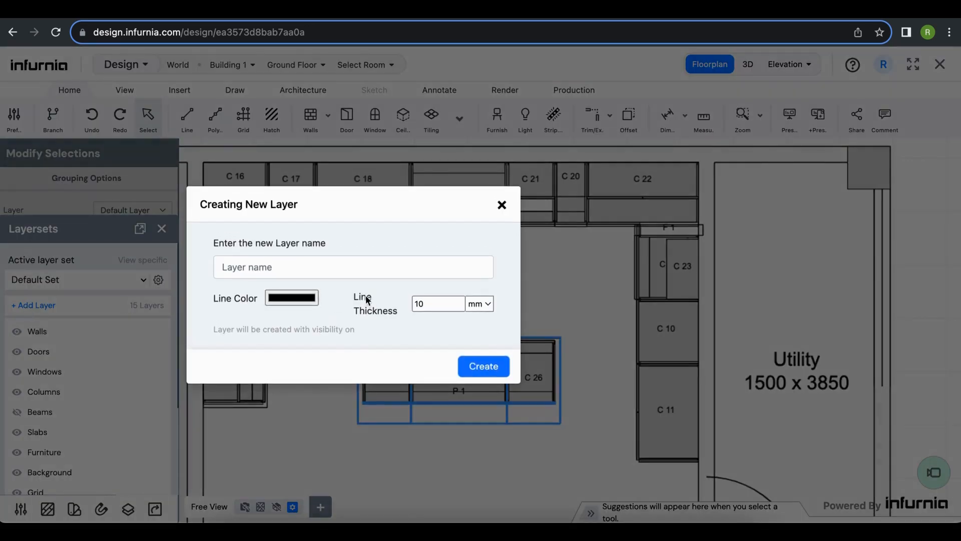
{"action": "left_click", "coordinate": [299, 267]}
{"action": "type", "text": "Breakfast"}
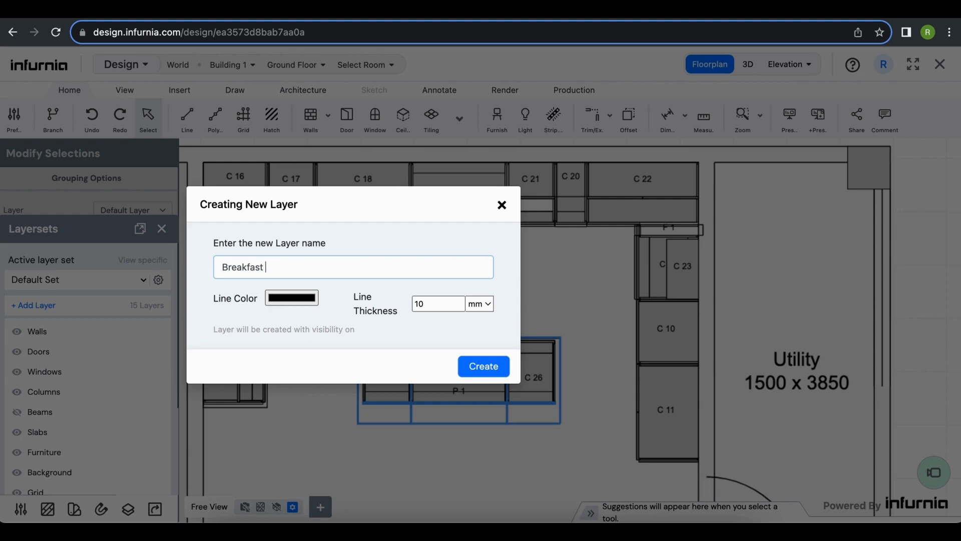
{"action": "type", "text": " Counter"}
{"action": "left_click", "coordinate": [475, 367]}
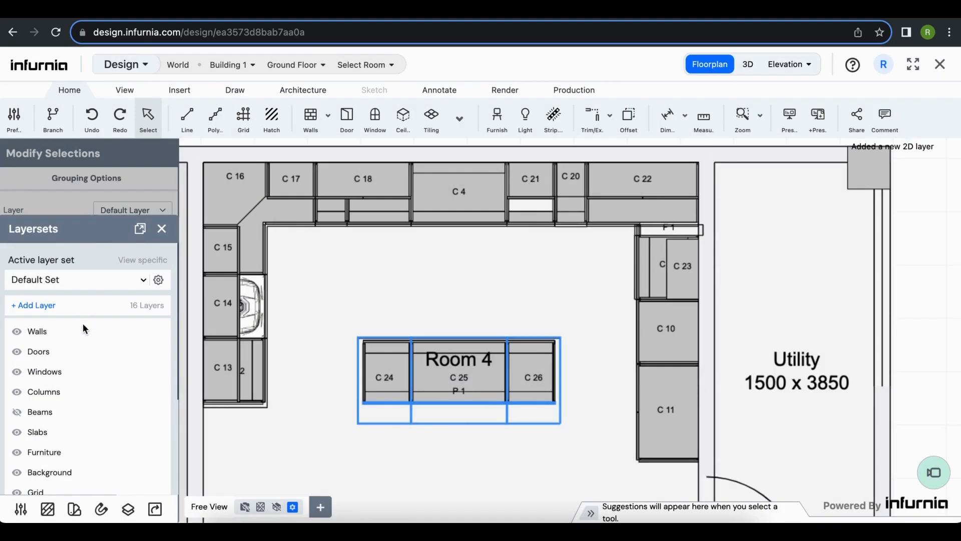
Step: Group the selected island cabinets with their panel and assign them to the Breakfast Counter layer
{"action": "left_click", "coordinate": [162, 229]}
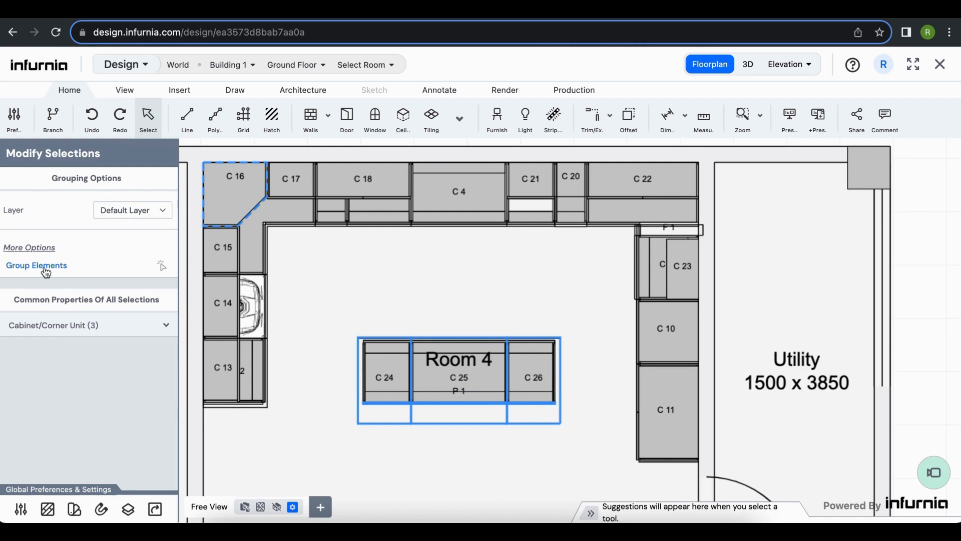
{"action": "left_click", "coordinate": [146, 215]}
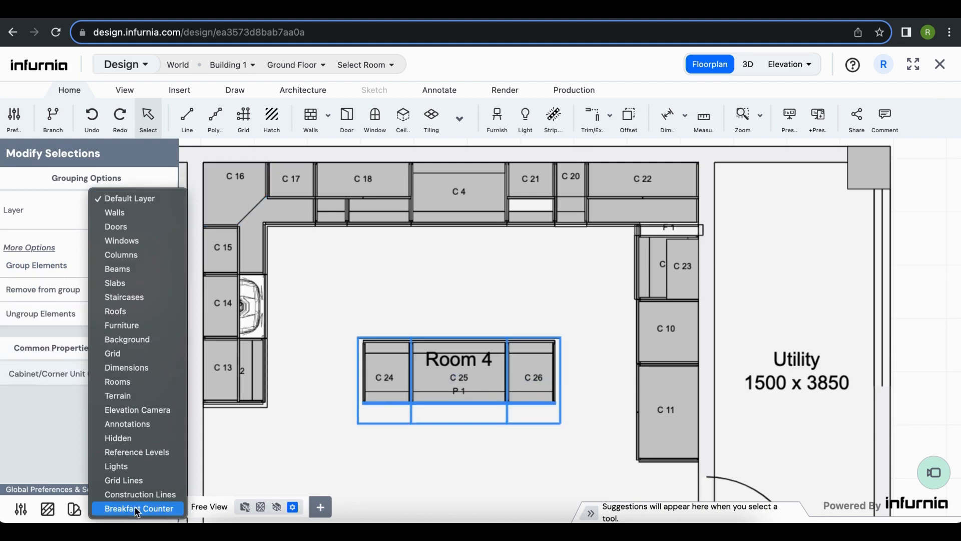
{"action": "left_click", "coordinate": [135, 508]}
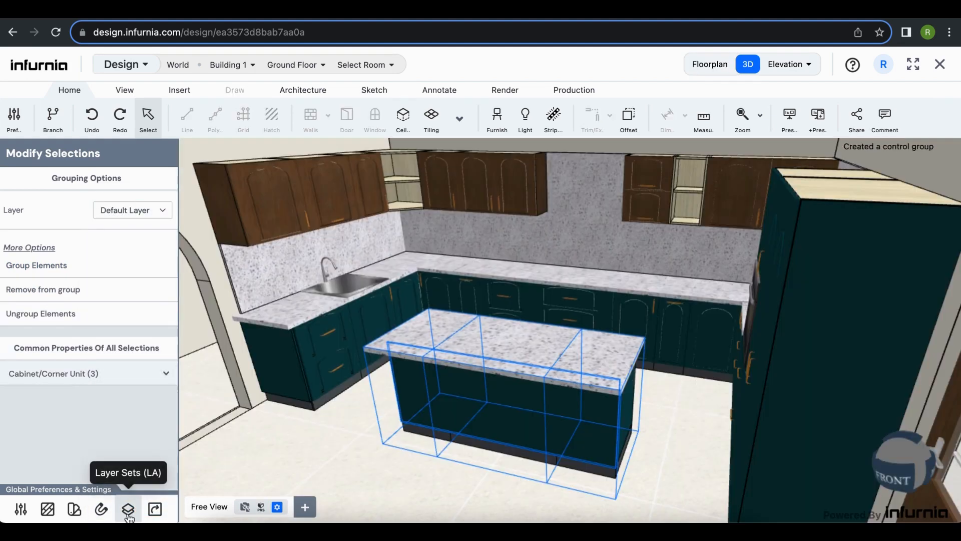
Step: Hide the Breakfast Counter layer in the 3D view and close the layer sets
{"action": "left_click", "coordinate": [128, 511]}
{"action": "scroll", "coordinate": [70, 445], "scroll_direction": "down", "scroll_amount": 3}
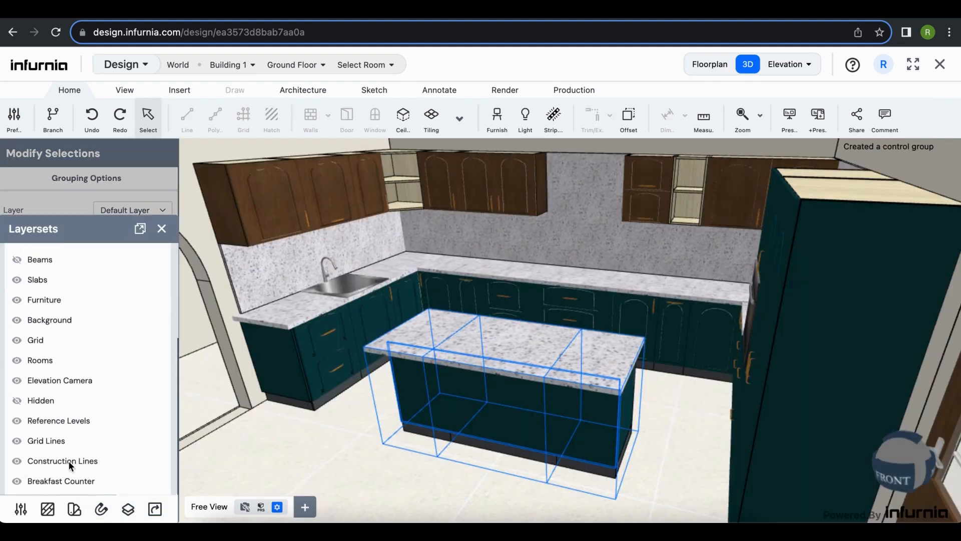
{"action": "left_click", "coordinate": [16, 481]}
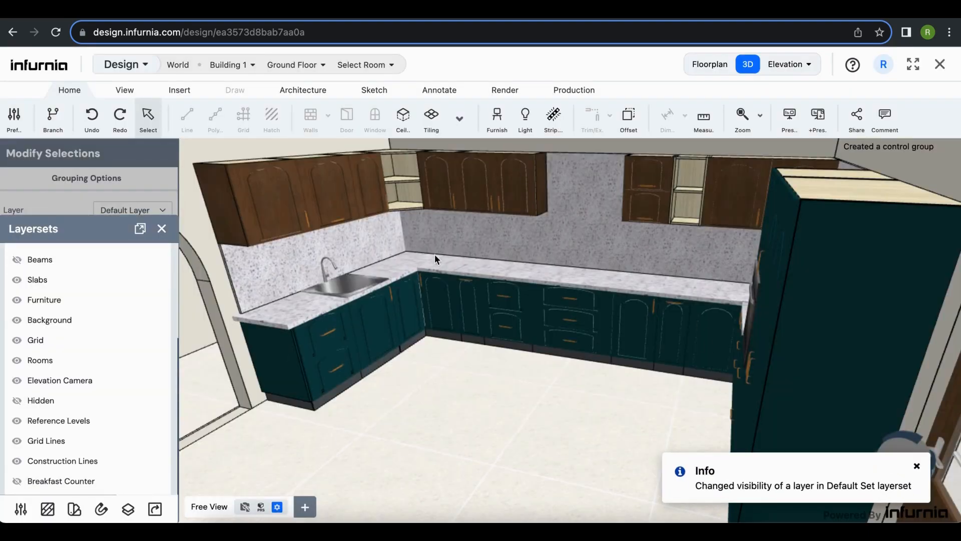
{"action": "left_click", "coordinate": [162, 228]}
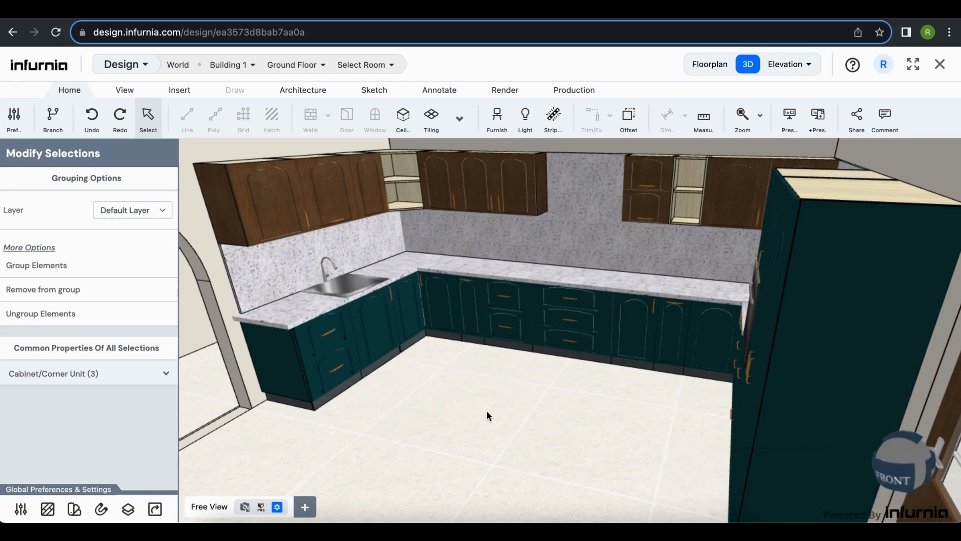
Step: Add the built-in 5 Burner Hob - P as a countertop accessory on the three-drawer base cabinet below the wall cabinet gap
{"action": "scroll", "coordinate": [486, 410], "scroll_direction": "down", "scroll_amount": 3}
{"action": "scroll", "coordinate": [500, 301], "scroll_direction": "up", "scroll_amount": 5}
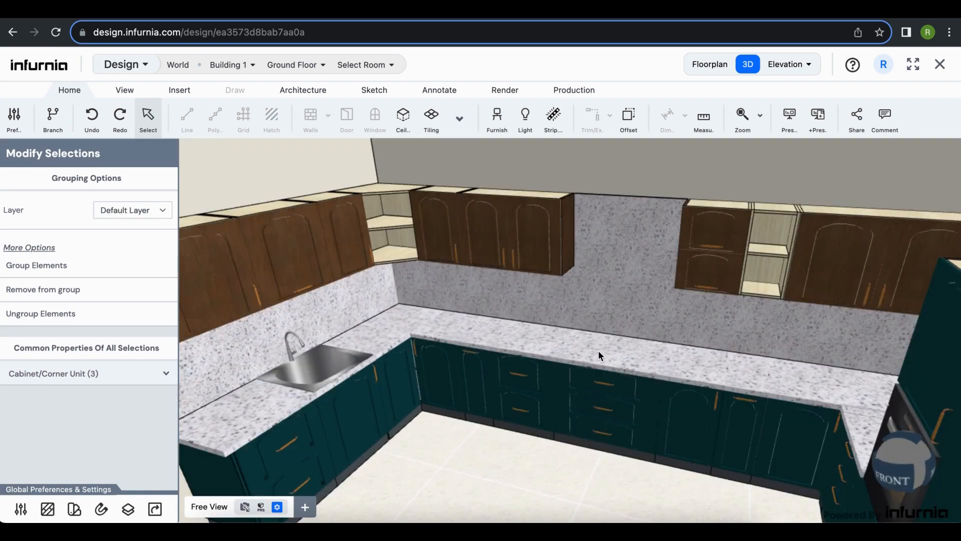
{"action": "left_click", "coordinate": [614, 355]}
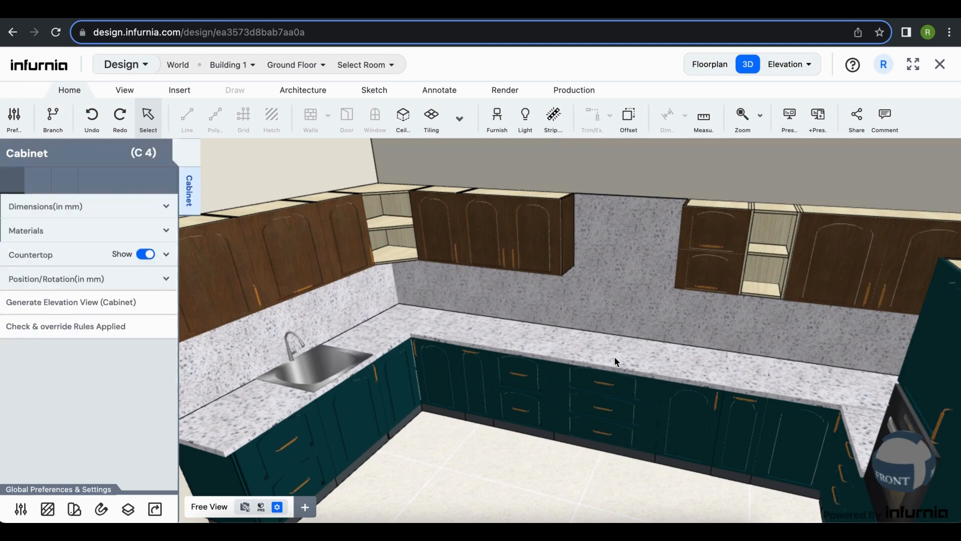
{"action": "scroll", "coordinate": [64, 432], "scroll_direction": "down", "scroll_amount": 5}
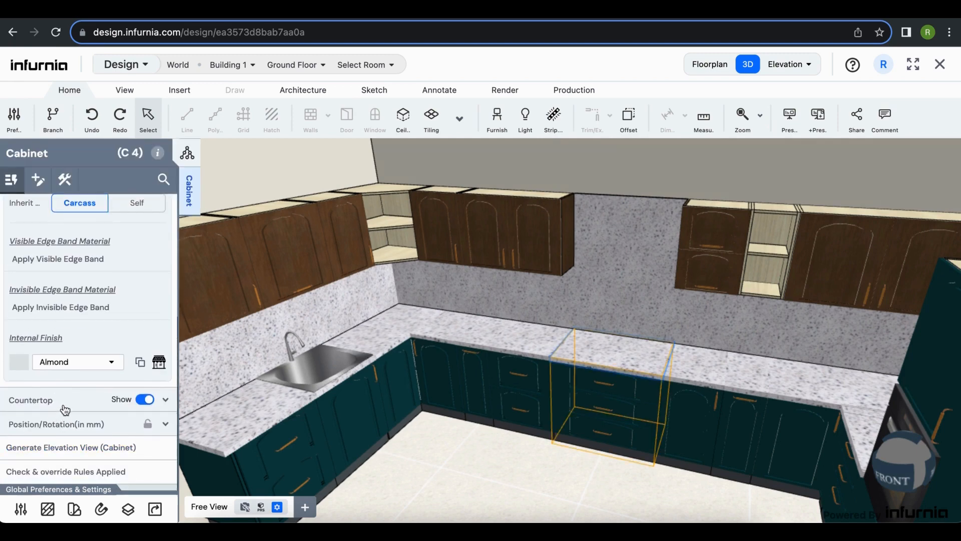
{"action": "left_click", "coordinate": [165, 399]}
{"action": "scroll", "coordinate": [118, 418], "scroll_direction": "down", "scroll_amount": 2}
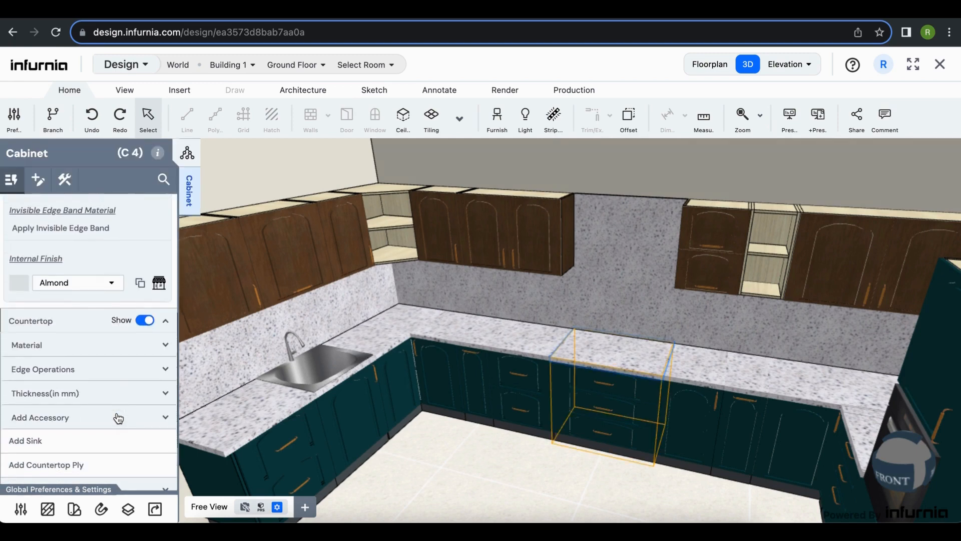
{"action": "scroll", "coordinate": [114, 421], "scroll_direction": "down", "scroll_amount": 1}
{"action": "scroll", "coordinate": [113, 423], "scroll_direction": "down", "scroll_amount": 1}
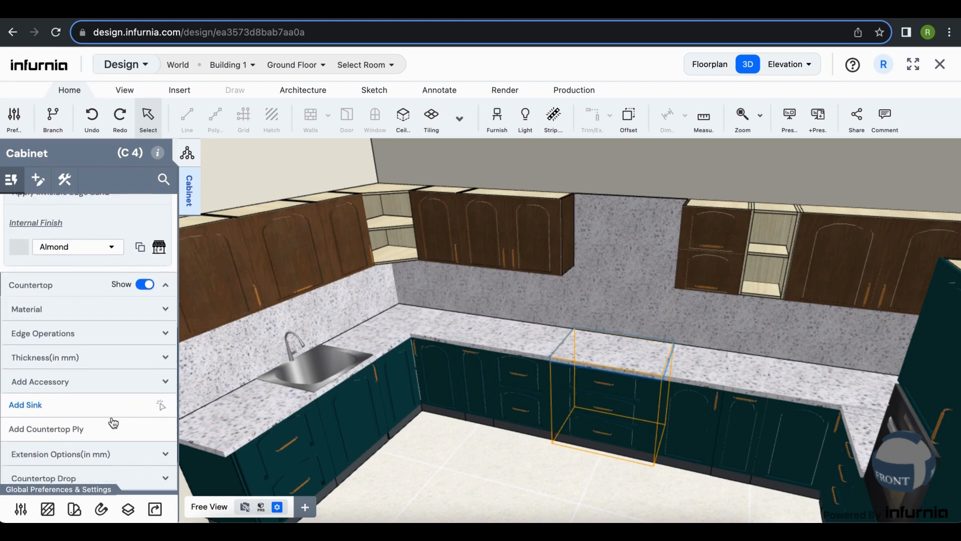
{"action": "left_click", "coordinate": [143, 385]}
{"action": "scroll", "coordinate": [99, 440], "scroll_direction": "down", "scroll_amount": 3}
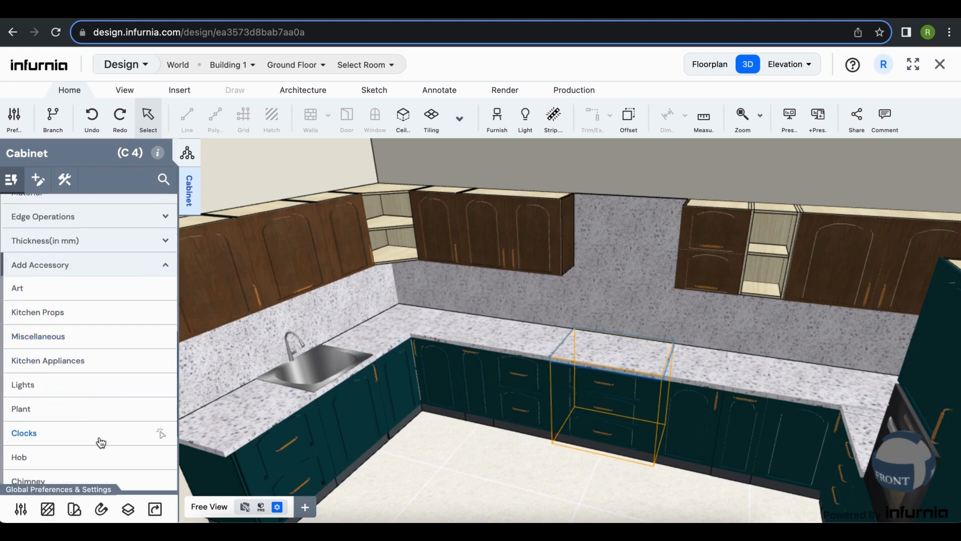
{"action": "scroll", "coordinate": [101, 441], "scroll_direction": "down", "scroll_amount": 2}
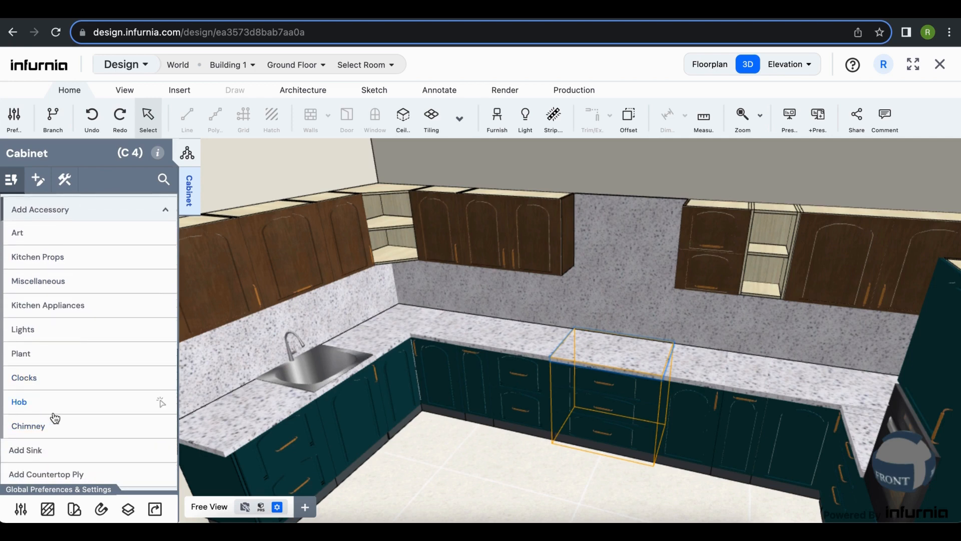
{"action": "left_click", "coordinate": [20, 402]}
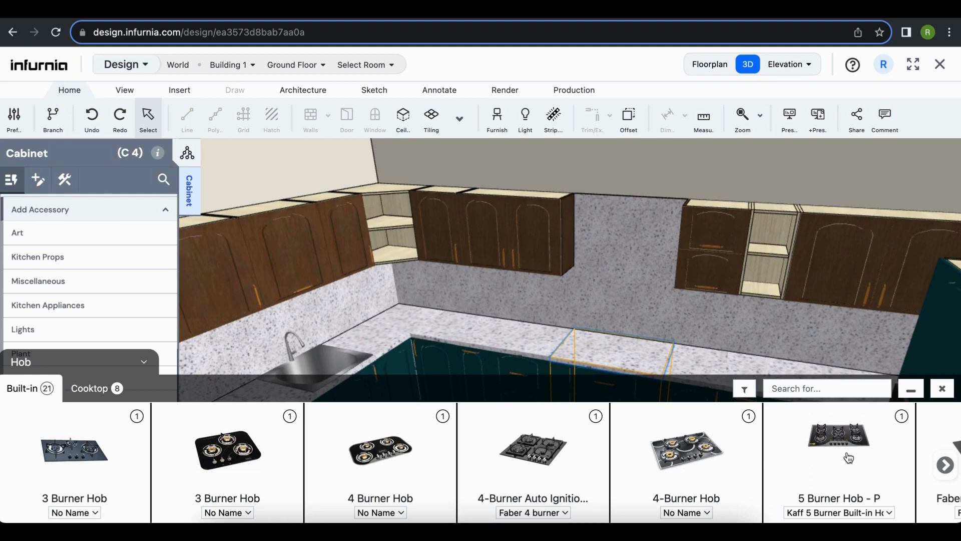
{"action": "left_click", "coordinate": [837, 440]}
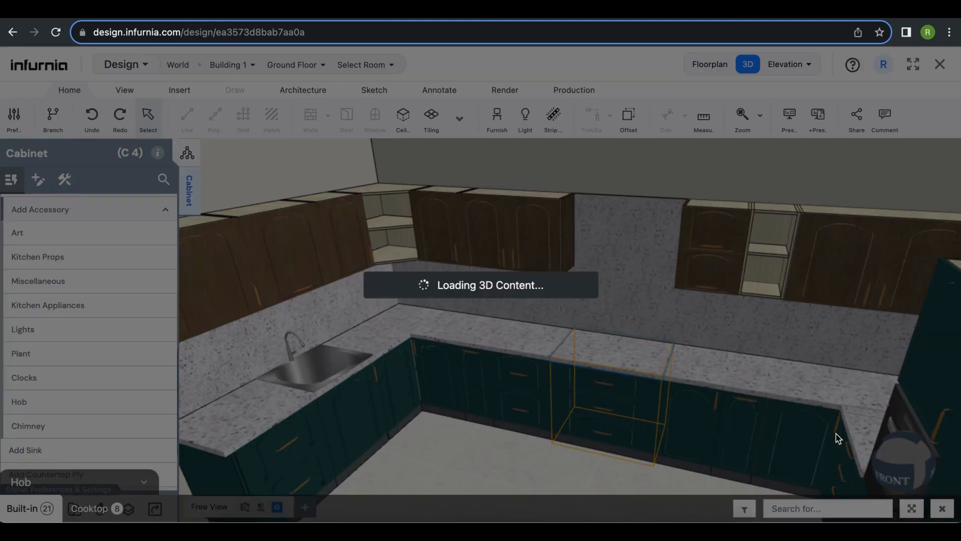
{"action": "key", "text": "Escape"}
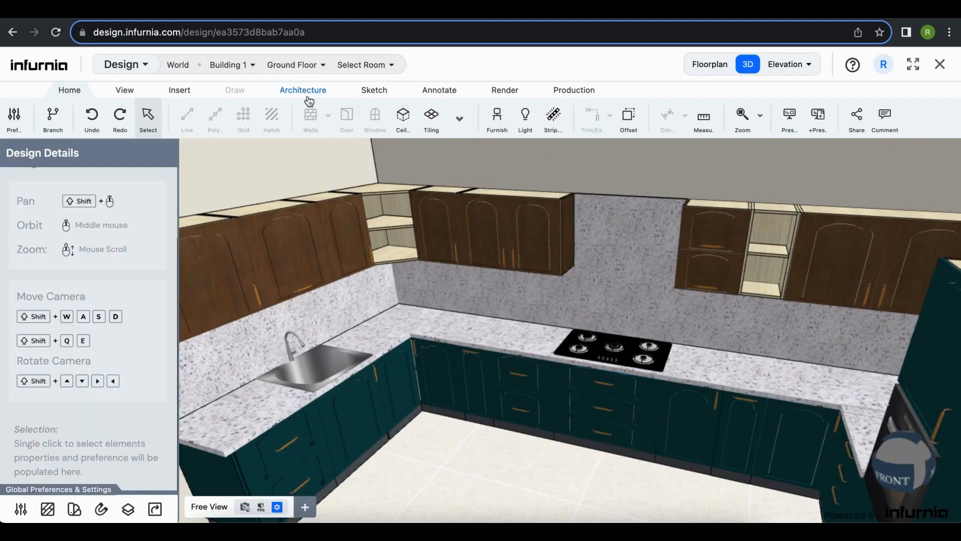
Step: Insert a 700 mm wide black wall-mounted chimney above the hob, in the gap between the wall cabinets
{"action": "left_click", "coordinate": [177, 91]}
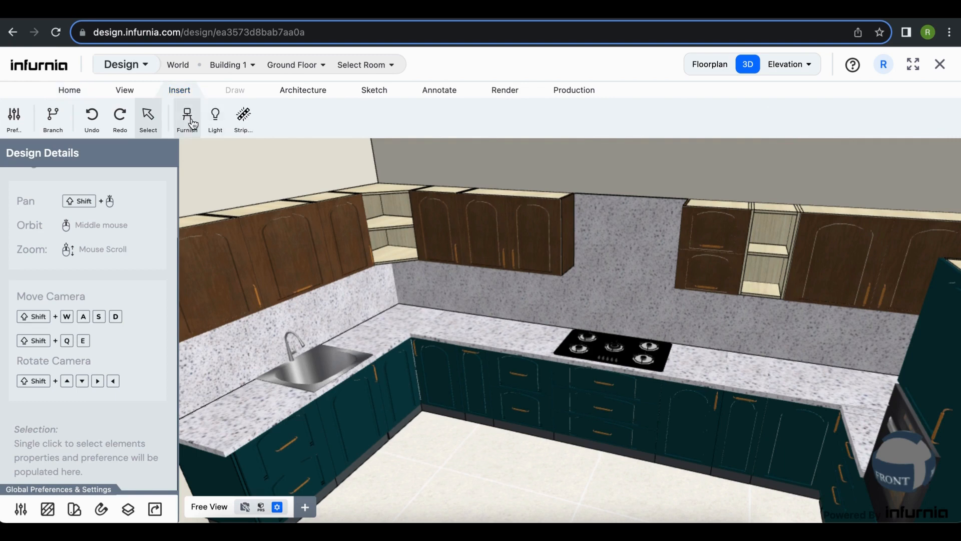
{"action": "left_click", "coordinate": [187, 118]}
{"action": "left_click", "coordinate": [83, 185]}
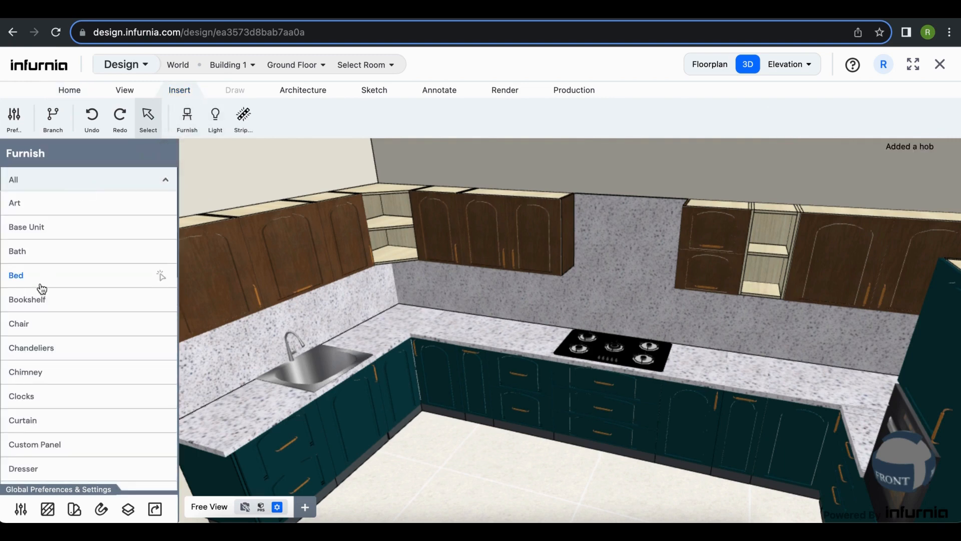
{"action": "left_click", "coordinate": [29, 373]}
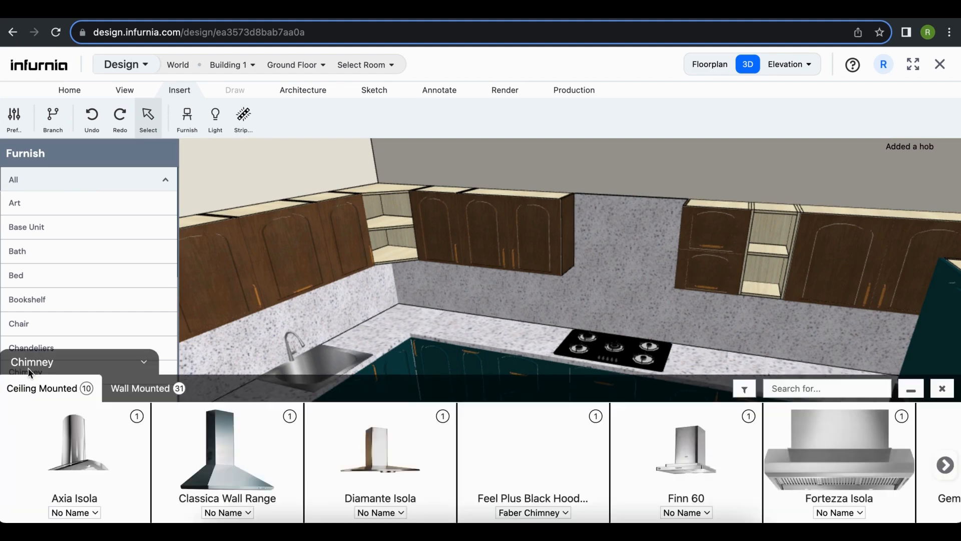
{"action": "left_click", "coordinate": [128, 390]}
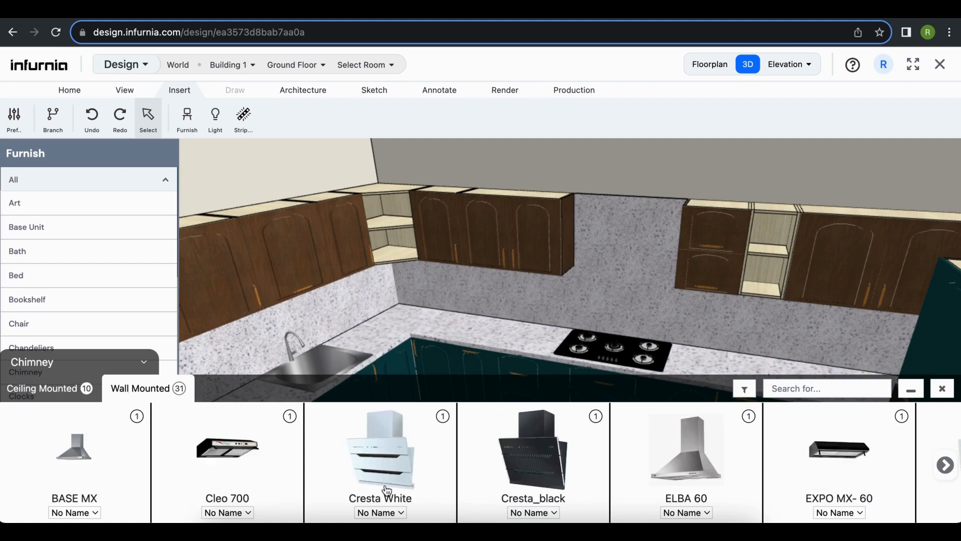
{"action": "left_click", "coordinate": [945, 465]}
{"action": "left_click", "coordinate": [945, 465]}
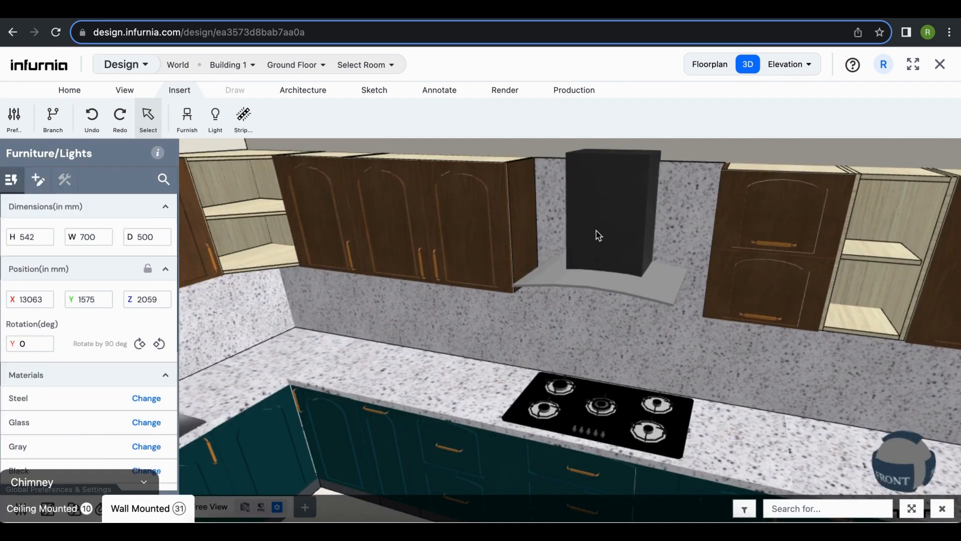
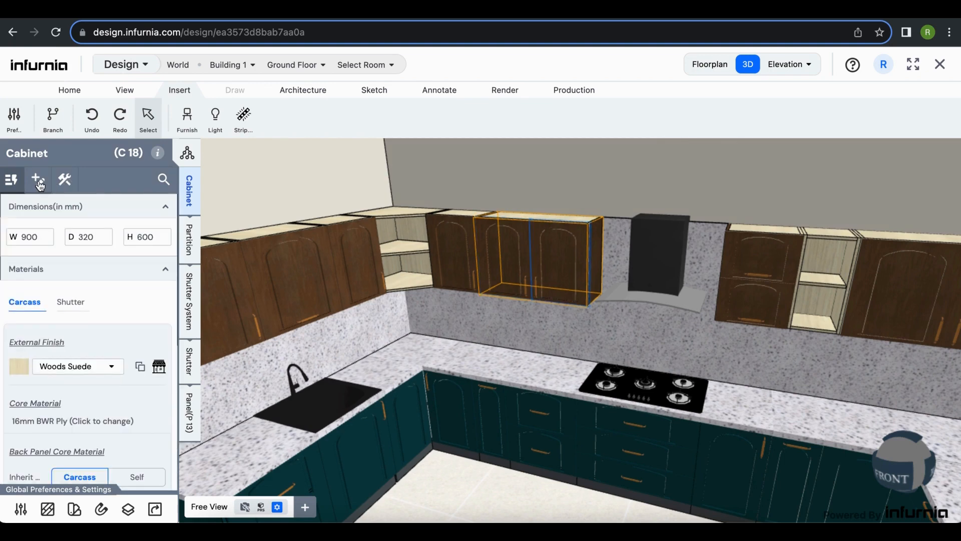
Step: Replace the wall cabinet shutter nearest the chimney with the 300x300 Aluminium Shutter and delete its handle
{"action": "left_click", "coordinate": [189, 361]}
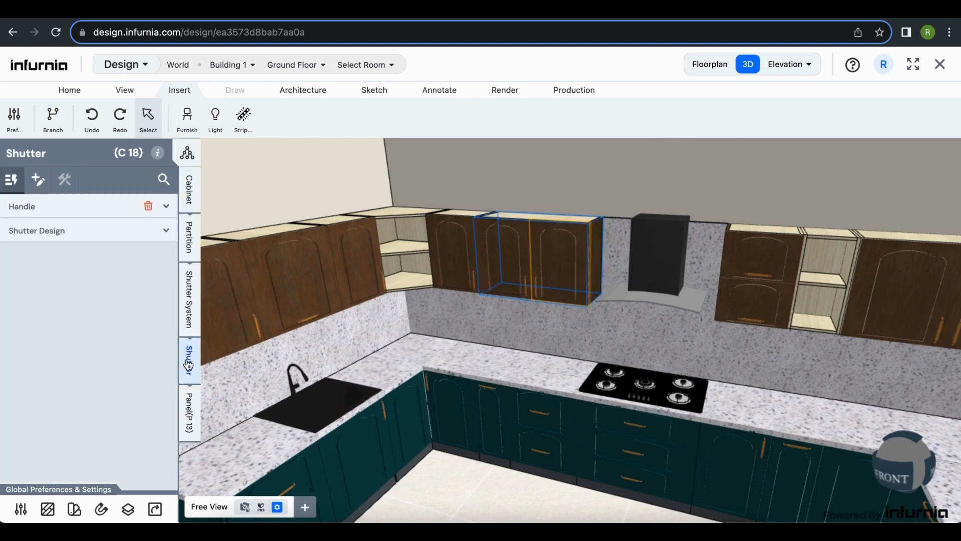
{"action": "left_click", "coordinate": [101, 236]}
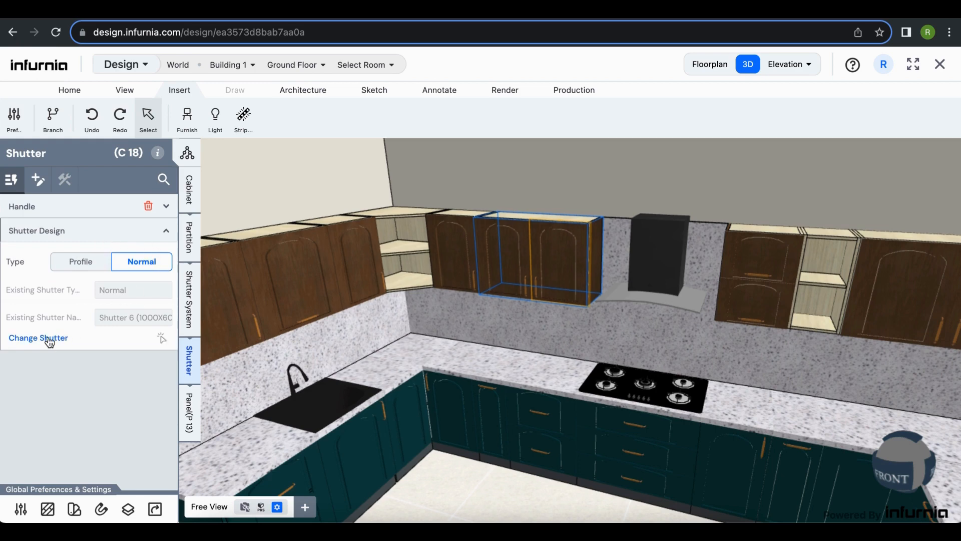
{"action": "left_click", "coordinate": [50, 339]}
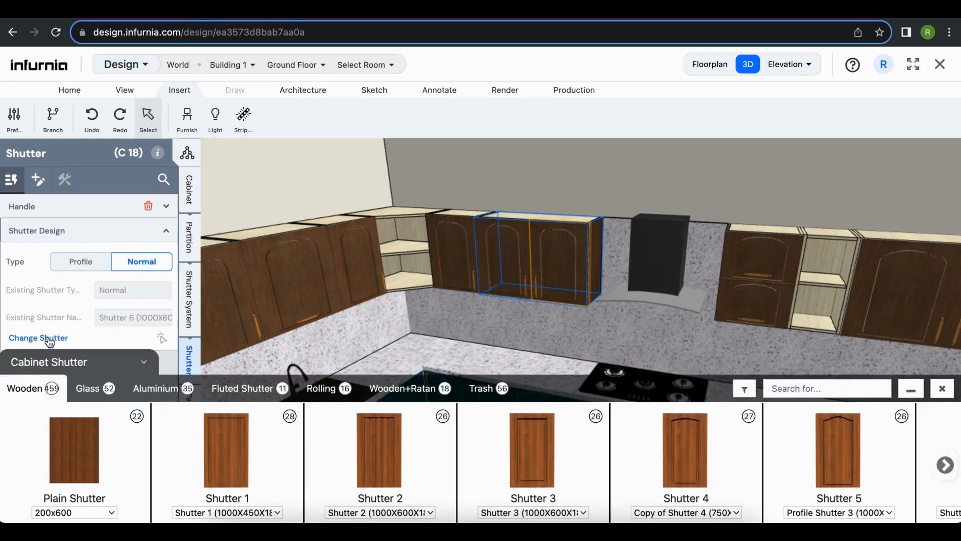
{"action": "left_click", "coordinate": [155, 391]}
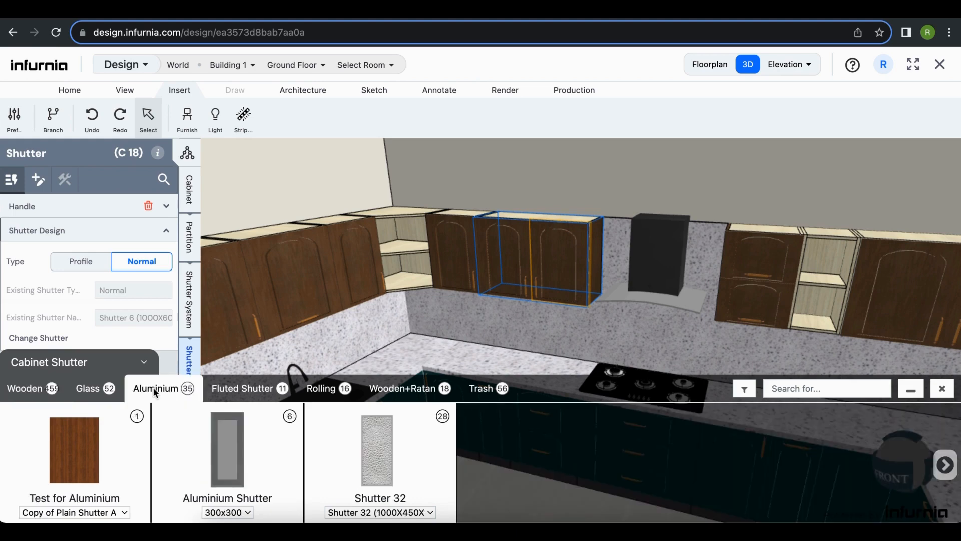
{"action": "left_click", "coordinate": [233, 472]}
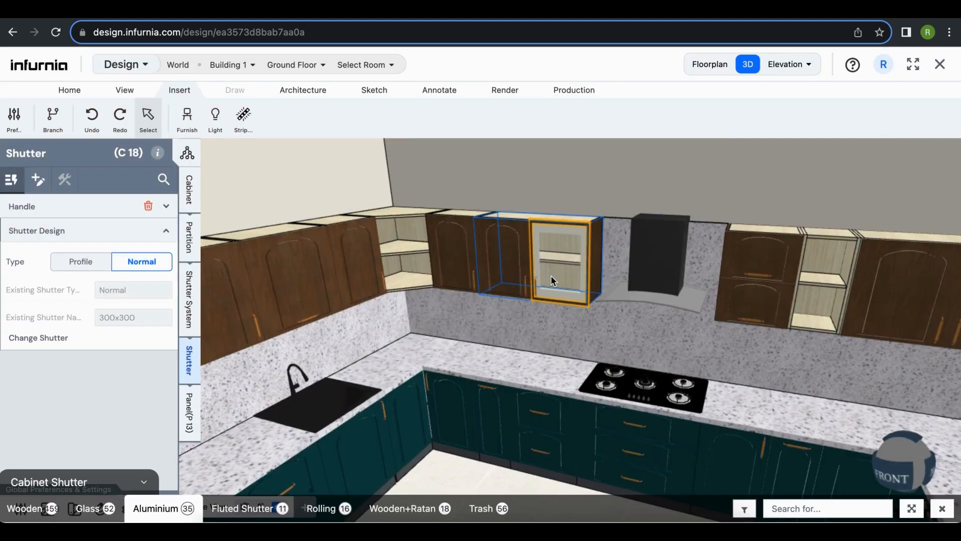
{"action": "scroll", "coordinate": [551, 275], "scroll_direction": "up", "scroll_amount": 5}
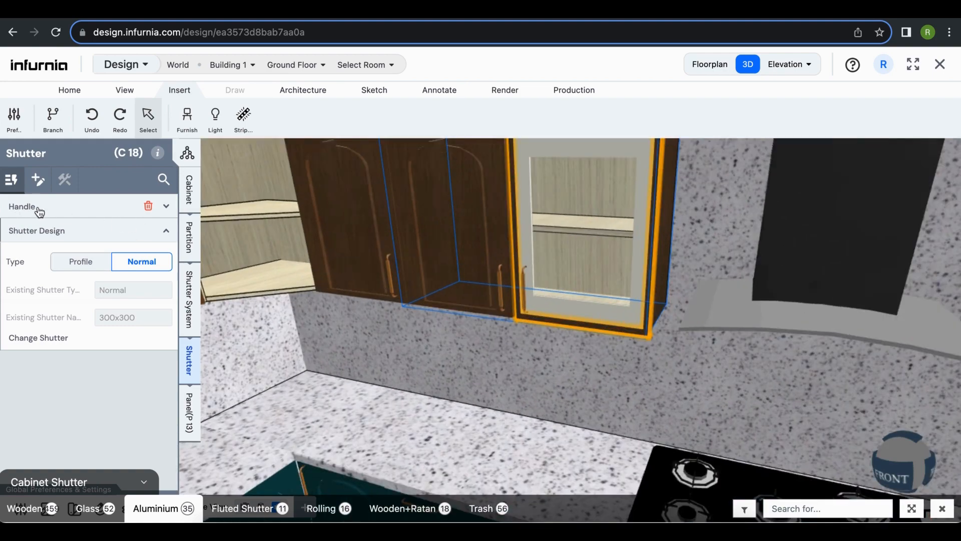
{"action": "left_click", "coordinate": [149, 207]}
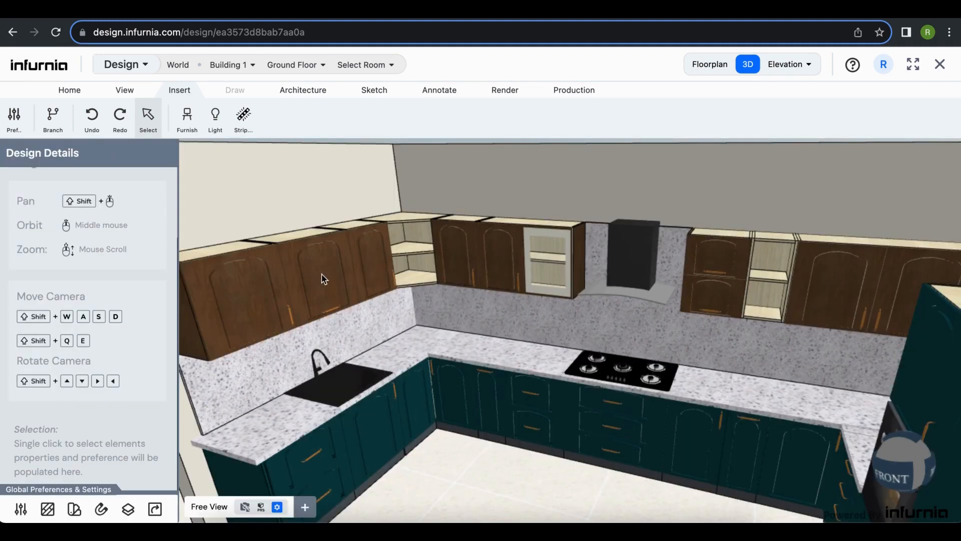
{"action": "scroll", "coordinate": [323, 277], "scroll_direction": "up", "scroll_amount": 3}
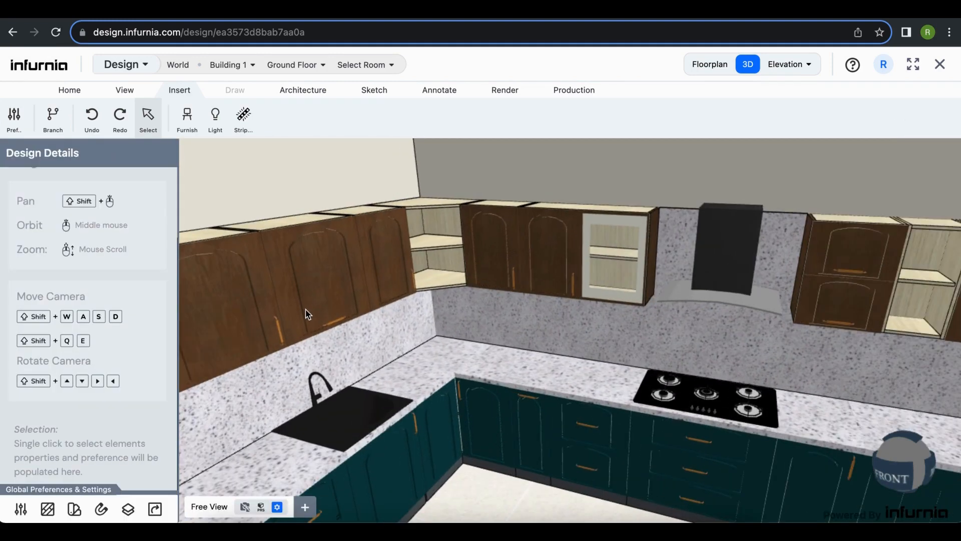
{"action": "scroll", "coordinate": [323, 319], "scroll_direction": "down", "scroll_amount": 2}
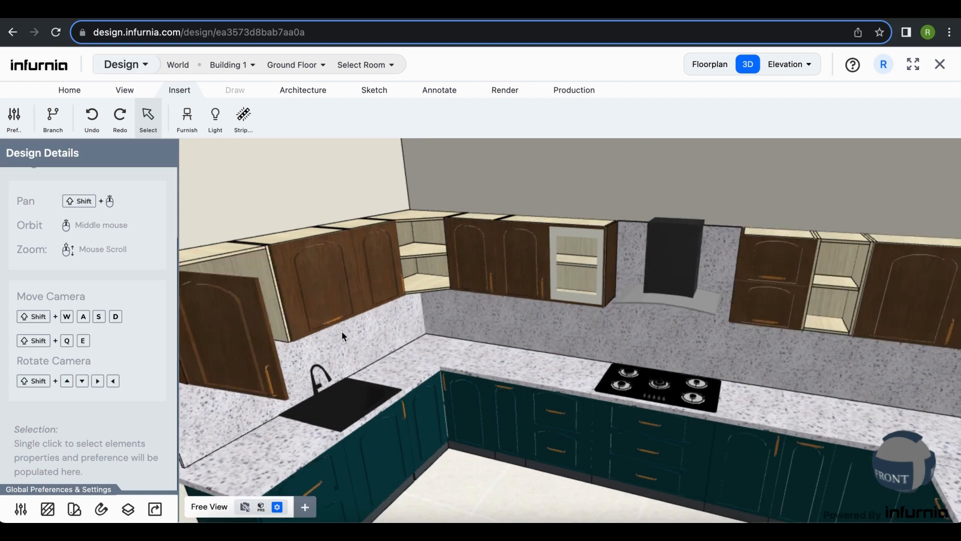
Step: Change the shutter mechanism of the open wall cabinet near the sink to Single Lift Up
{"action": "scroll", "coordinate": [233, 320], "scroll_direction": "down", "scroll_amount": 2}
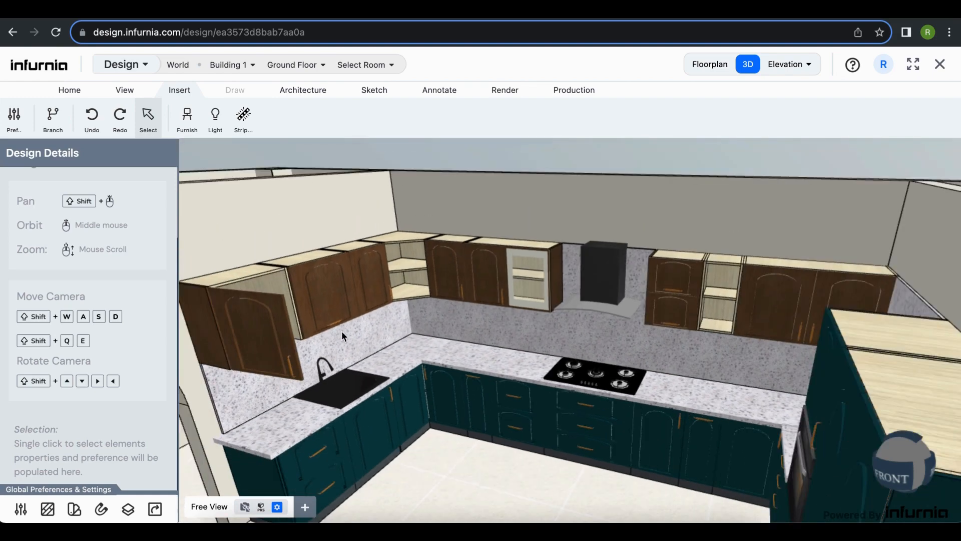
{"action": "left_click", "coordinate": [256, 335]}
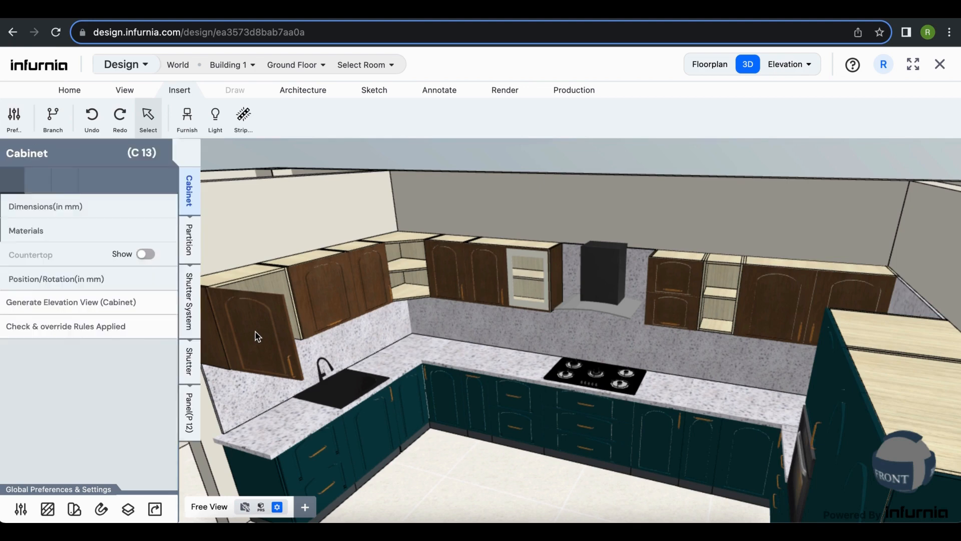
{"action": "left_click", "coordinate": [190, 323]}
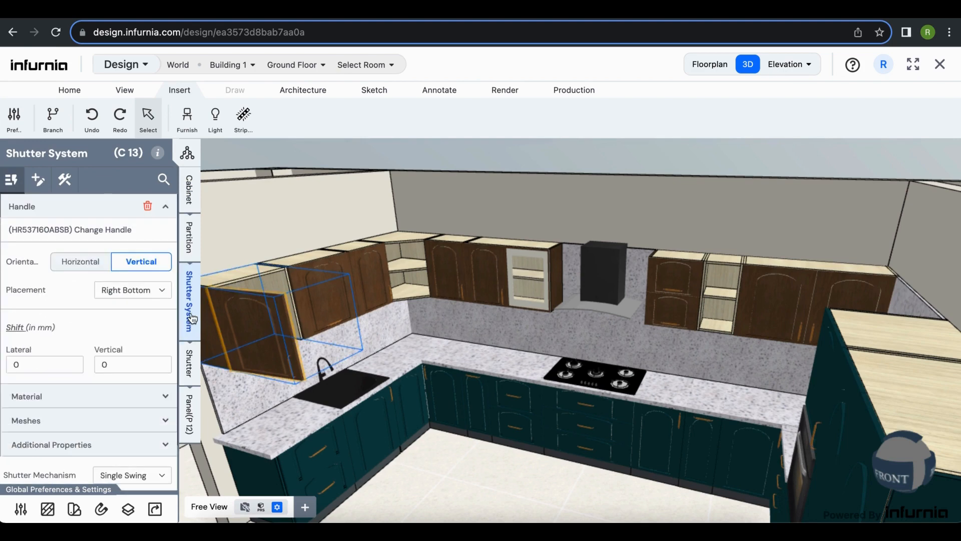
{"action": "scroll", "coordinate": [120, 441], "scroll_direction": "down", "scroll_amount": 1}
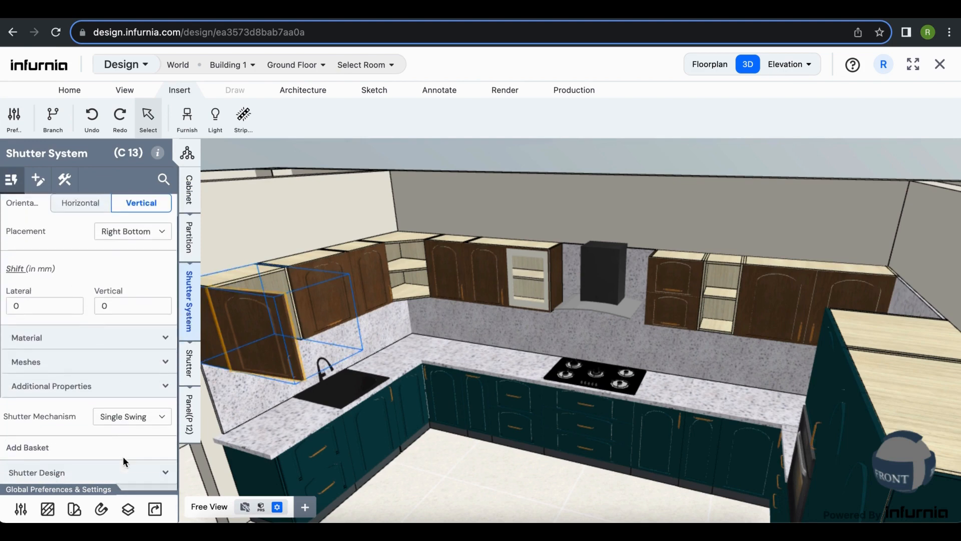
{"action": "left_click", "coordinate": [160, 418]}
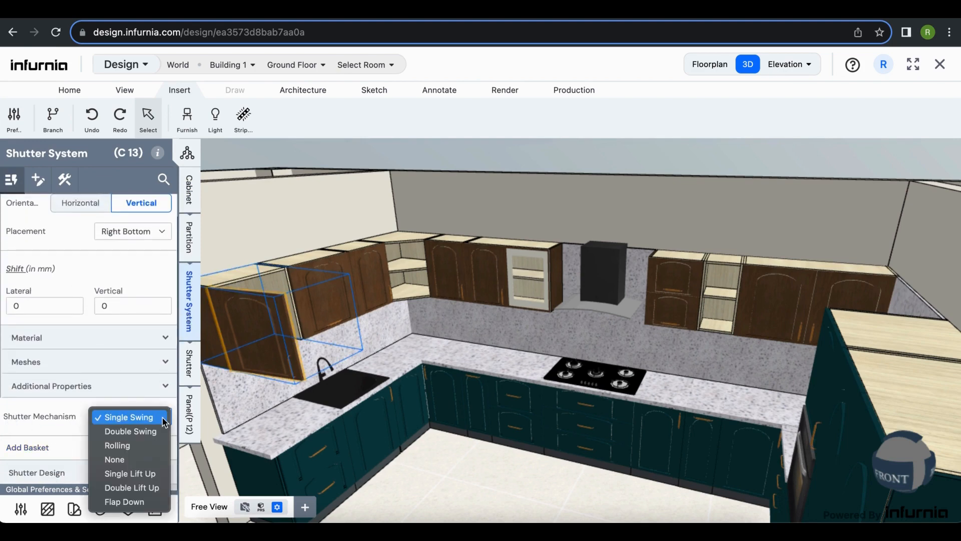
{"action": "left_click", "coordinate": [144, 478]}
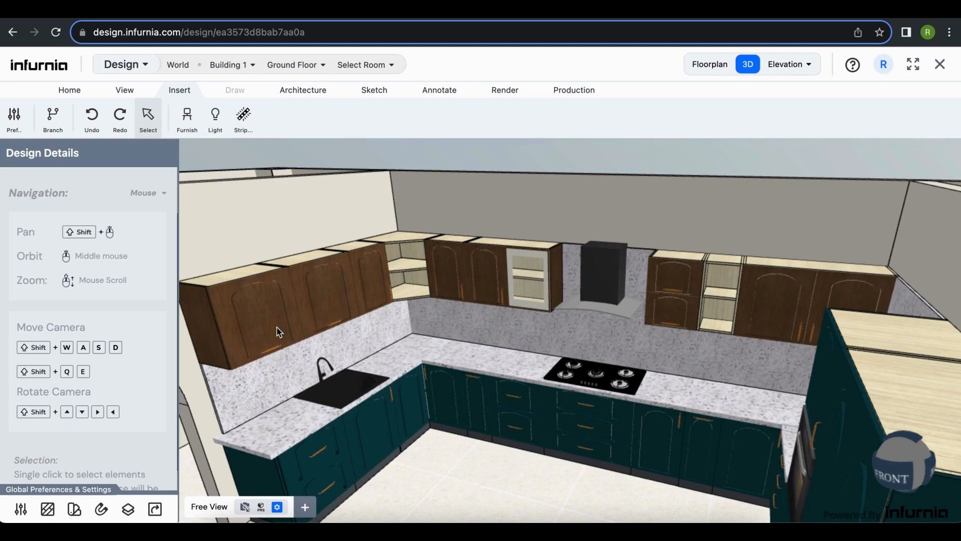
Step: Open the glass shutters of the 900 mm wall cabinet beside the chimney and add cabinet light Light 2 to its top panel
{"action": "middle_click_drag", "start_coordinate": [321, 318], "coordinate": [519, 321]}
{"action": "scroll", "coordinate": [509, 296], "scroll_direction": "up", "scroll_amount": 3}
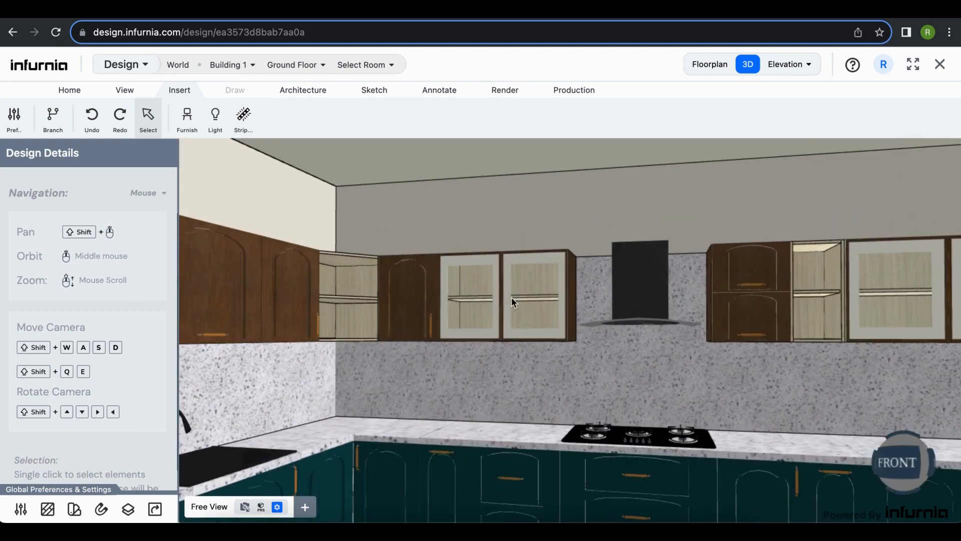
{"action": "middle_click_drag", "start_coordinate": [617, 356], "coordinate": [616, 370]}
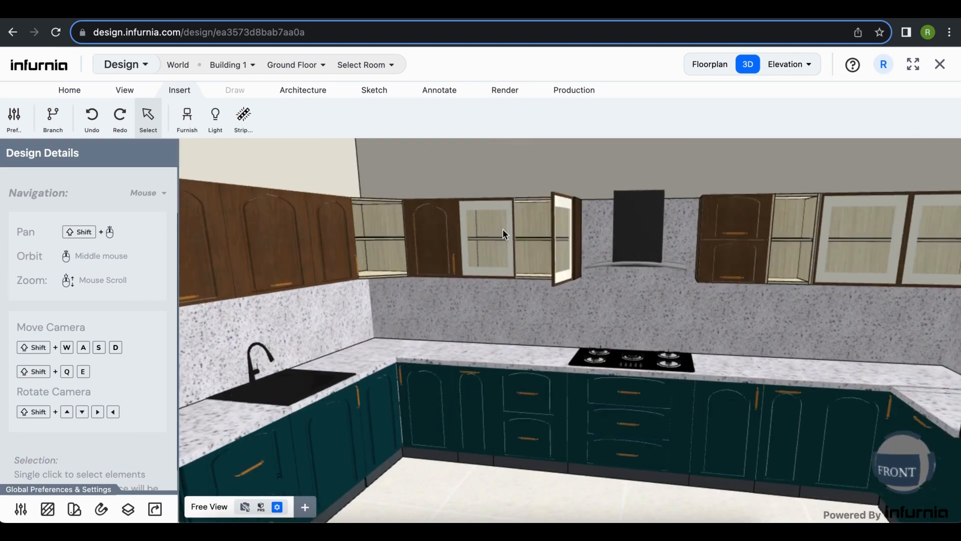
{"action": "double_click", "coordinate": [502, 230]}
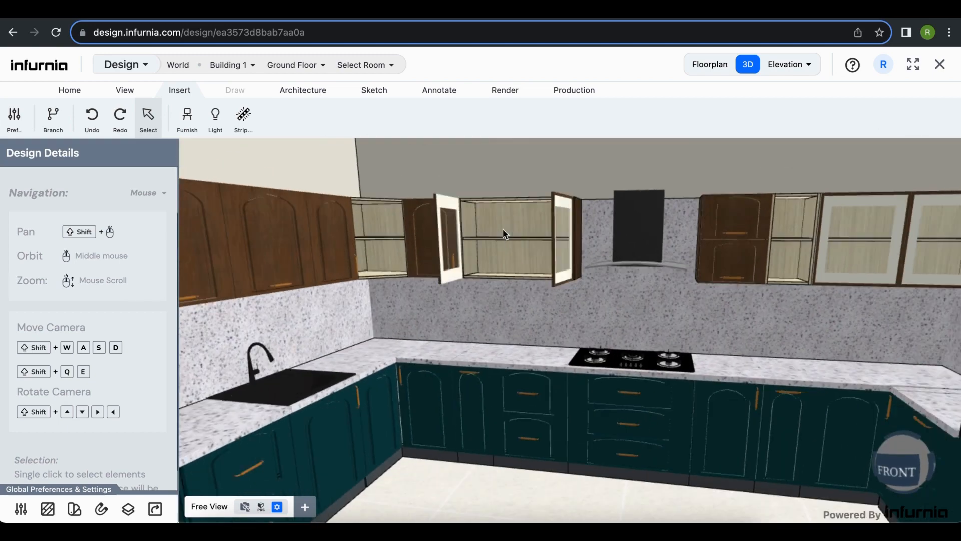
{"action": "scroll", "coordinate": [510, 201], "scroll_direction": "up", "scroll_amount": 3}
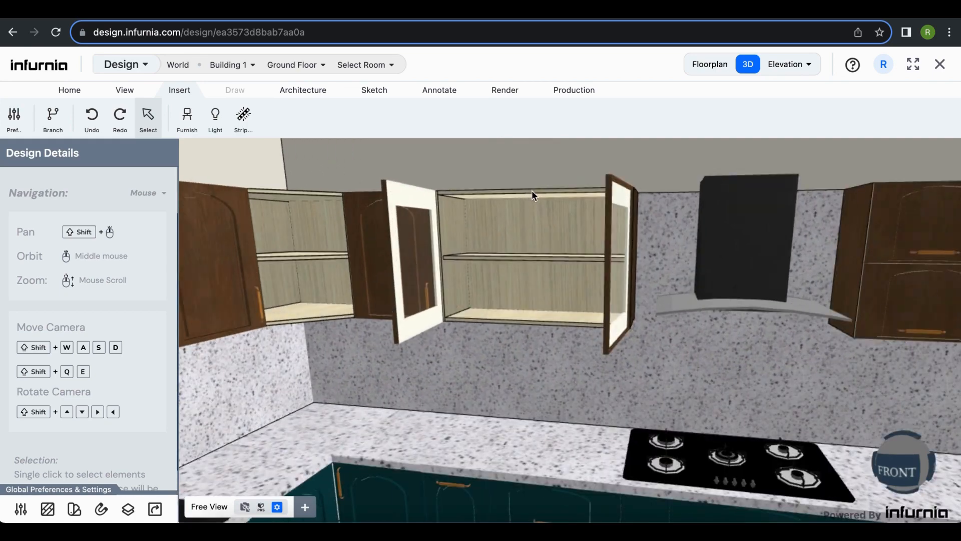
{"action": "left_click", "coordinate": [532, 192]}
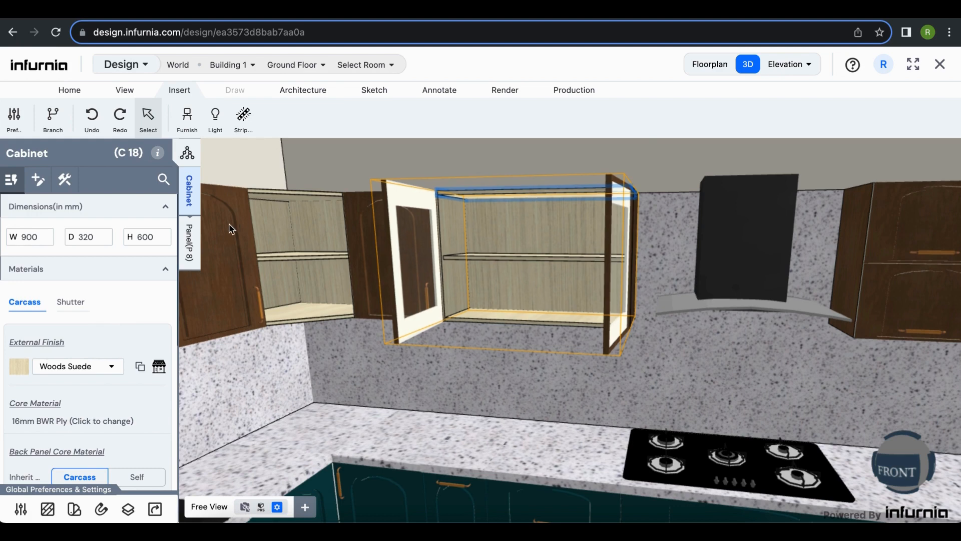
{"action": "left_click", "coordinate": [188, 242]}
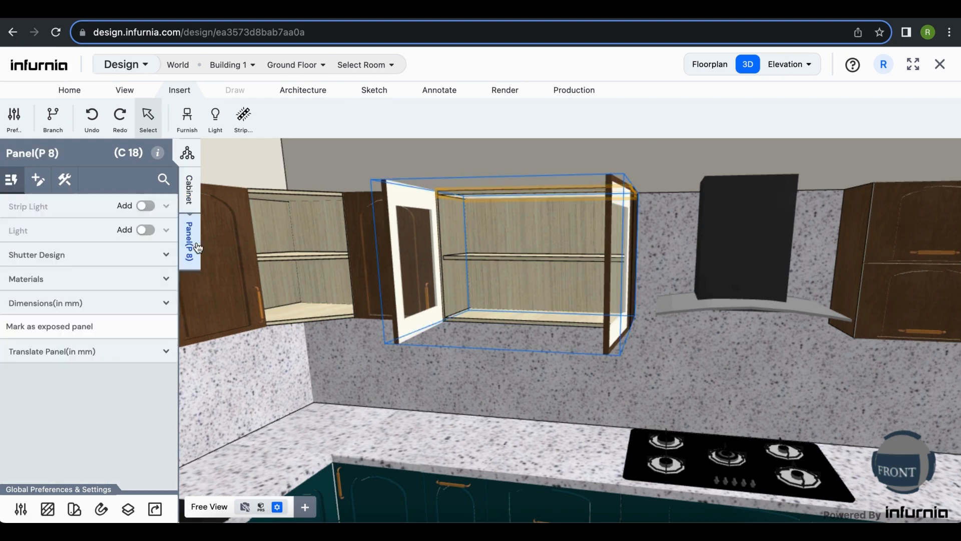
{"action": "left_click", "coordinate": [146, 231]}
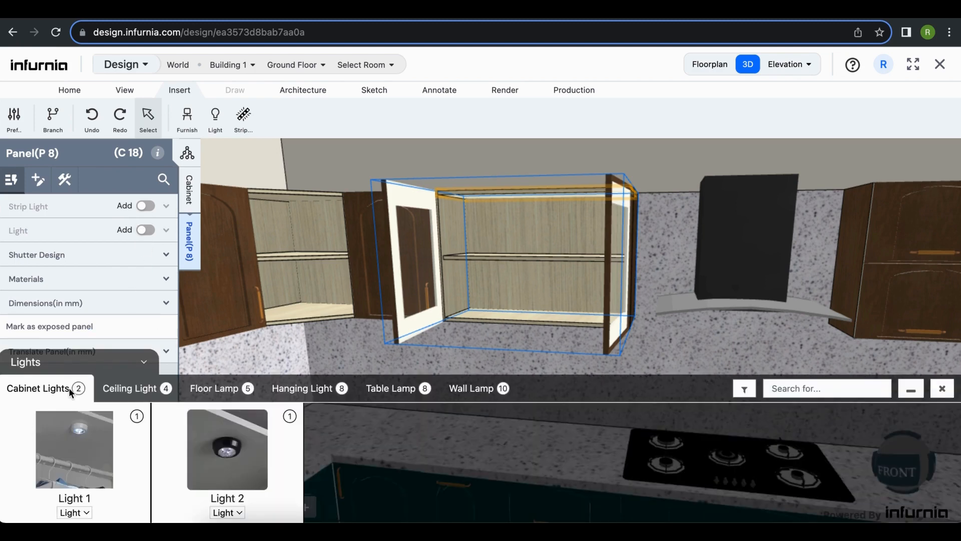
{"action": "left_click", "coordinate": [241, 467]}
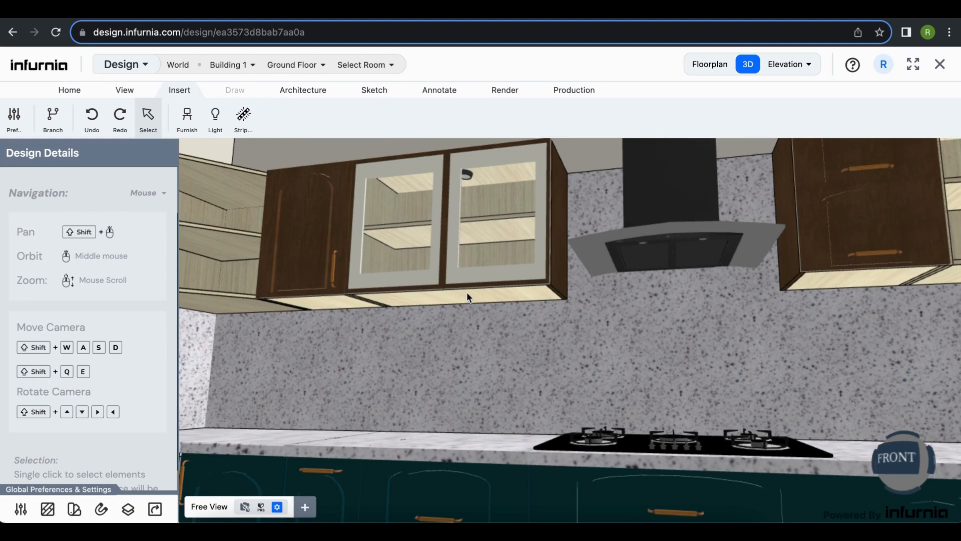
Step: Add the Strip Light 30mm to the bottom panel of the glass-shutter wall cabinet beside the chimney
{"action": "left_click", "coordinate": [467, 293]}
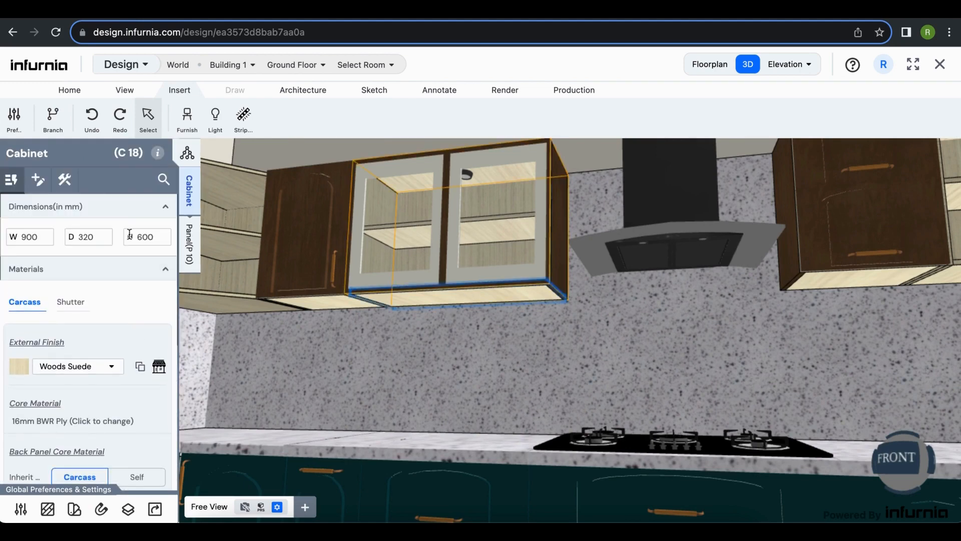
{"action": "left_click", "coordinate": [189, 261]}
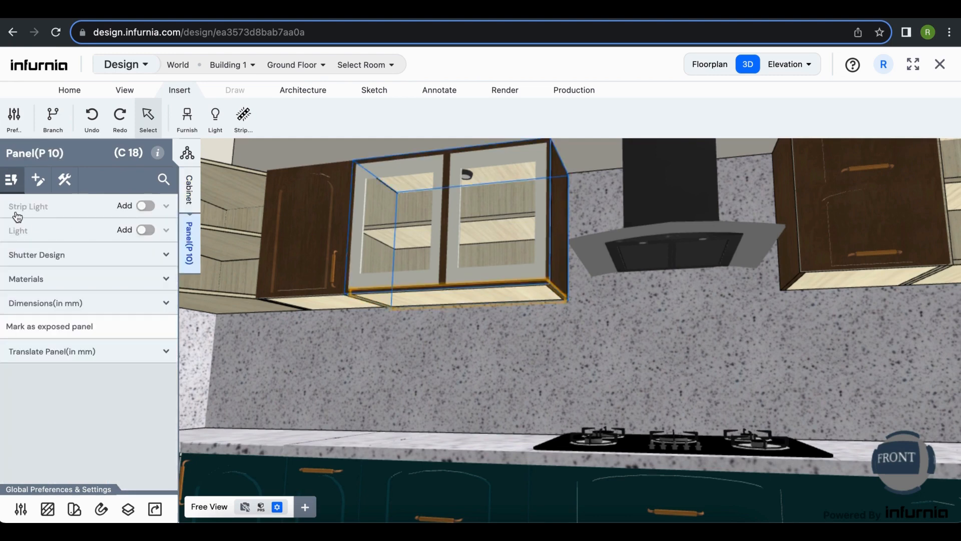
{"action": "left_click", "coordinate": [146, 206]}
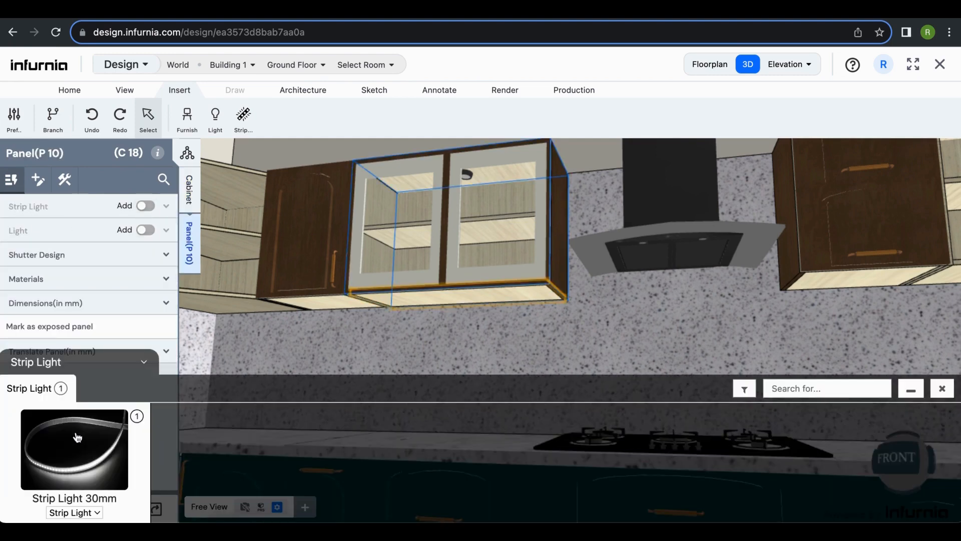
{"action": "left_click", "coordinate": [78, 436]}
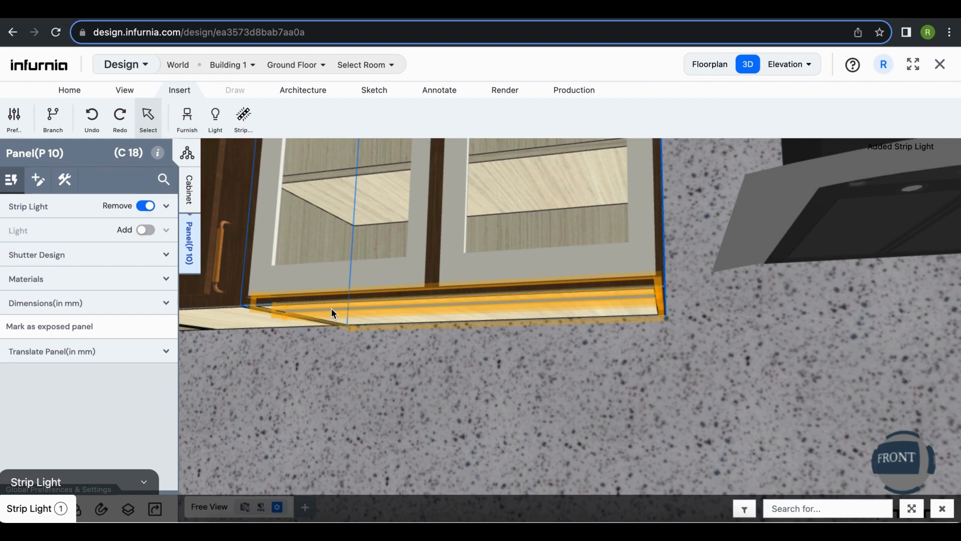
Step: Set the Z position of the strip light under the glass-shutter wall cabinet to 50 mm
{"action": "left_click", "coordinate": [331, 308]}
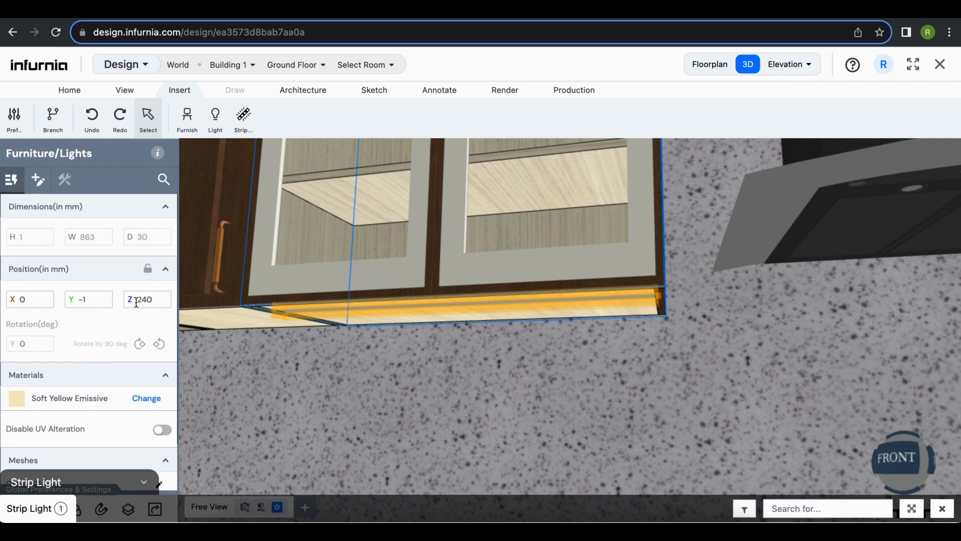
{"action": "left_click_drag", "start_coordinate": [135, 299], "coordinate": [156, 299]}
{"action": "type", "text": "50"}
{"action": "key", "text": "Return"}
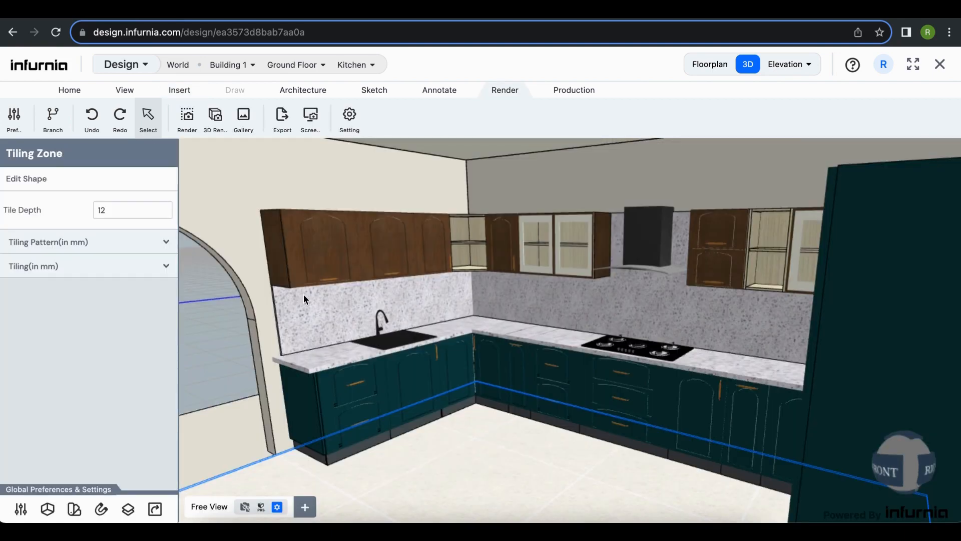
Step: Add the Ceramic Canisters condiment set as a countertop accessory on the two-drawer base cabinet beside the hob
{"action": "left_click", "coordinate": [553, 346]}
{"action": "scroll", "coordinate": [73, 426], "scroll_direction": "down", "scroll_amount": 5}
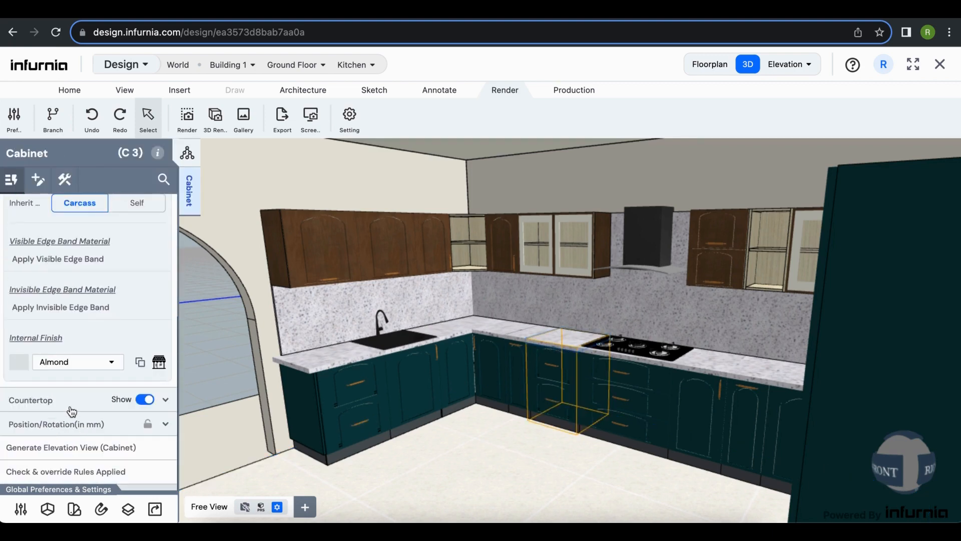
{"action": "left_click", "coordinate": [78, 406]}
{"action": "scroll", "coordinate": [75, 425], "scroll_direction": "down", "scroll_amount": 3}
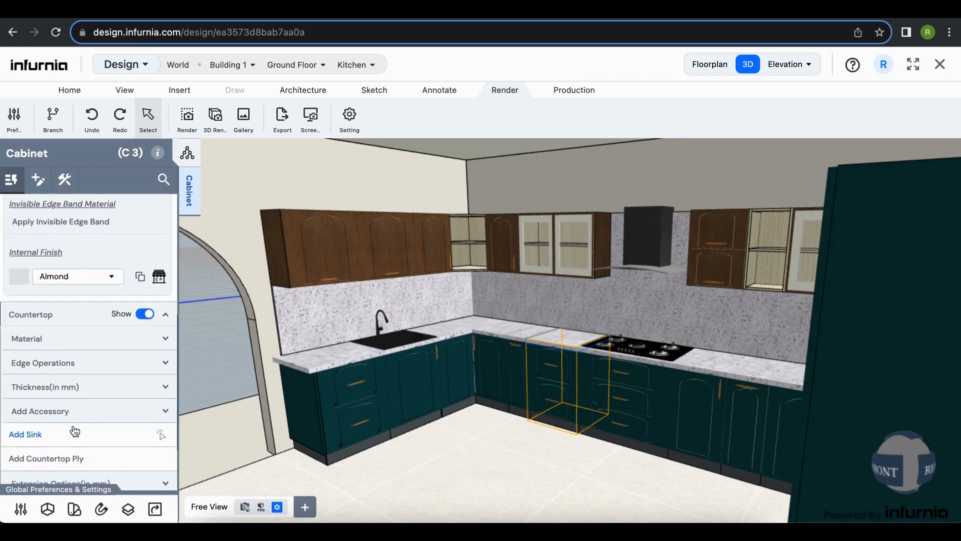
{"action": "left_click", "coordinate": [80, 415]}
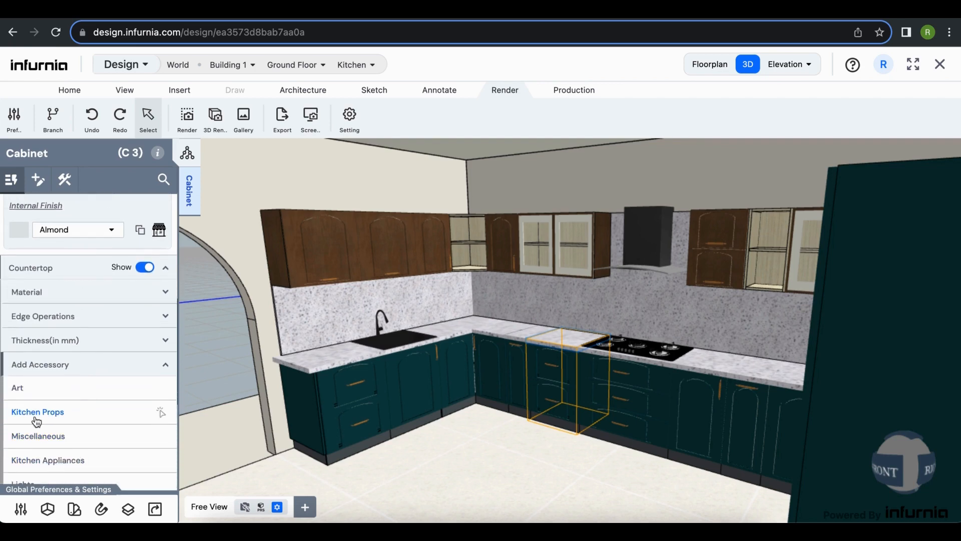
{"action": "left_click", "coordinate": [34, 420]}
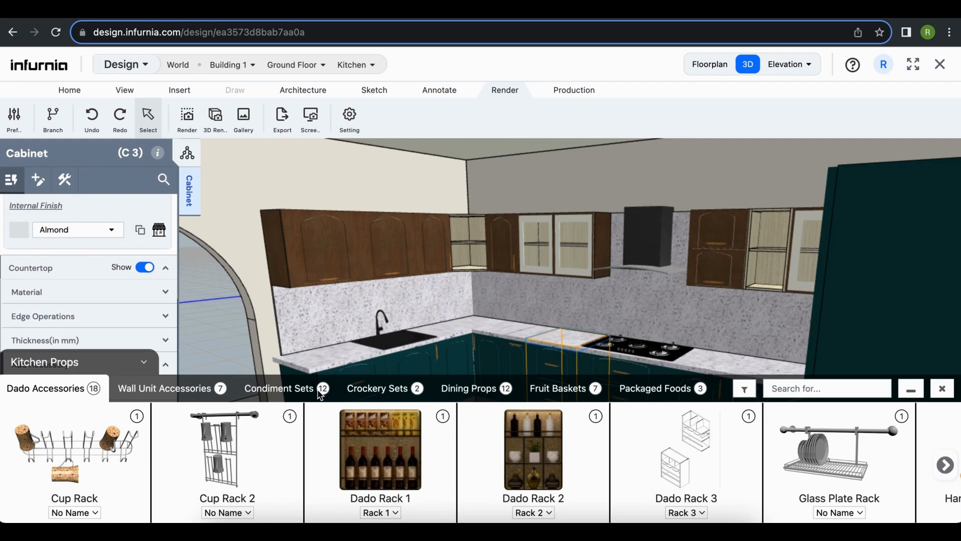
{"action": "left_click", "coordinate": [290, 395]}
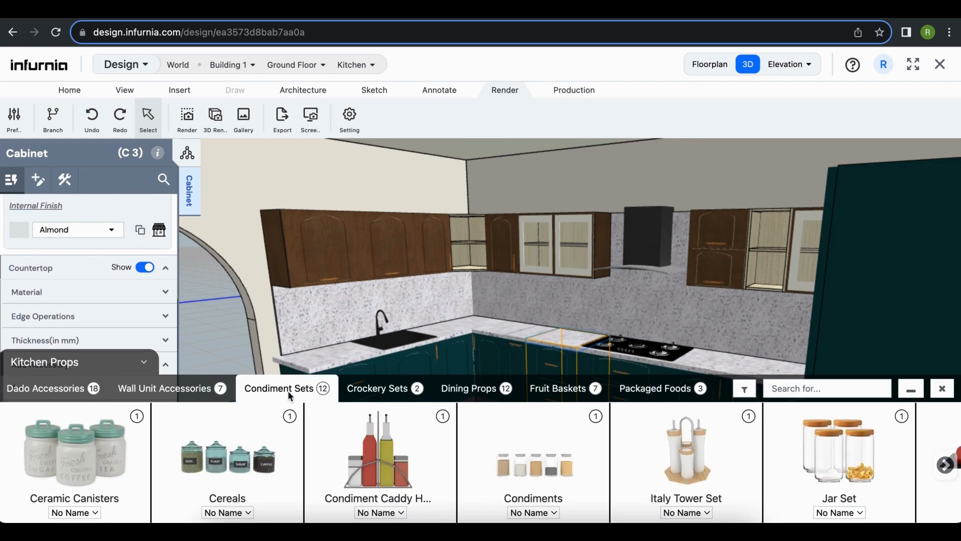
{"action": "left_click", "coordinate": [73, 453]}
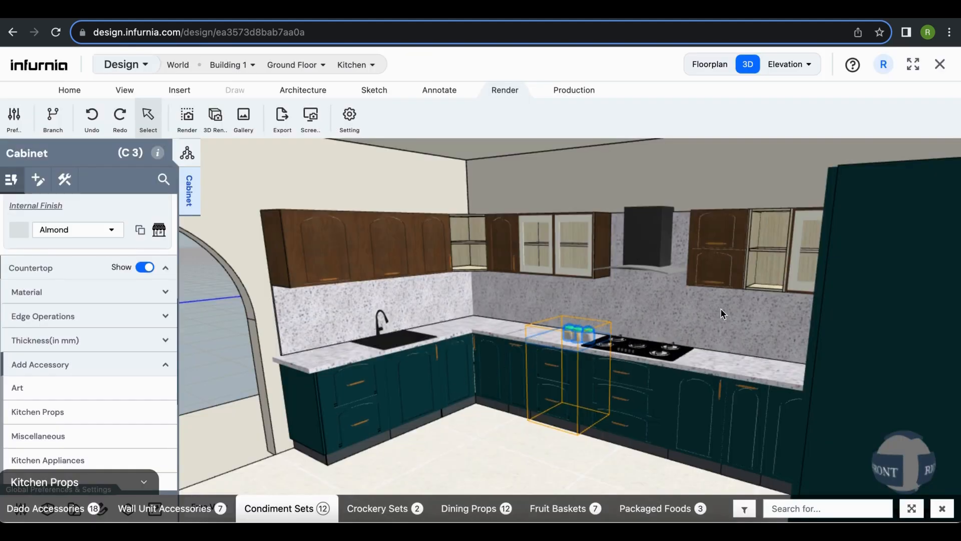
{"action": "left_click", "coordinate": [943, 508]}
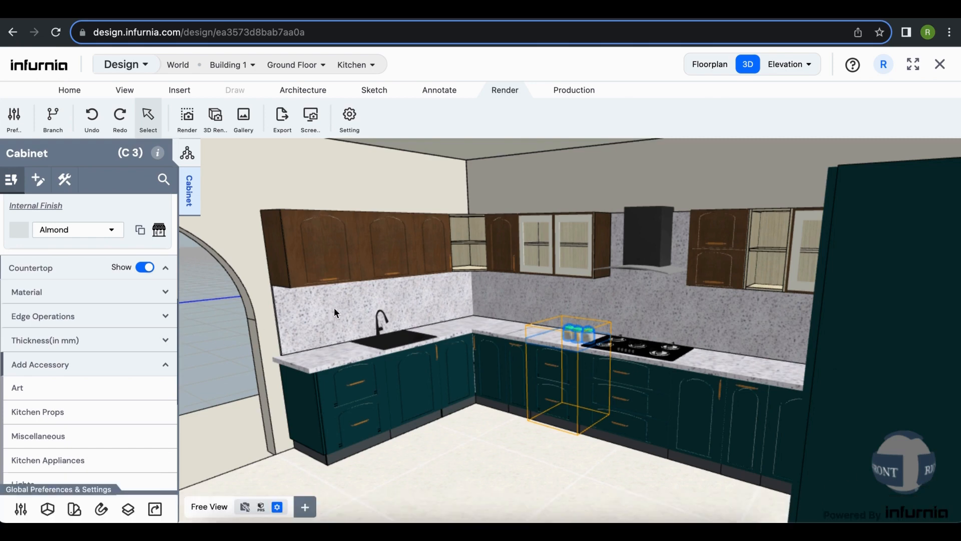
Step: Insert the Glass Plate Rack dado accessory from Kitchen Props on the dado above the sink
{"action": "left_click", "coordinate": [178, 92]}
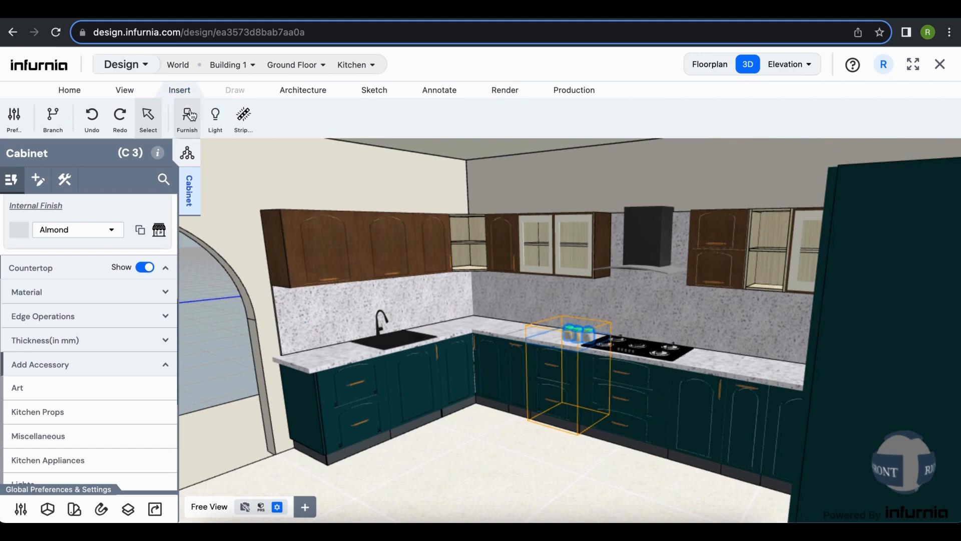
{"action": "left_click", "coordinate": [189, 116]}
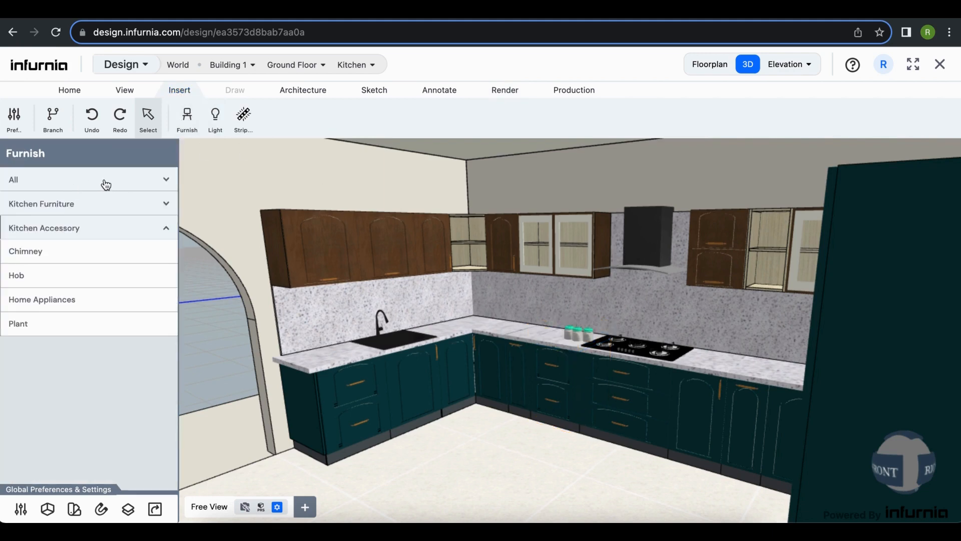
{"action": "left_click", "coordinate": [107, 182]}
{"action": "scroll", "coordinate": [88, 405], "scroll_direction": "down", "scroll_amount": 1}
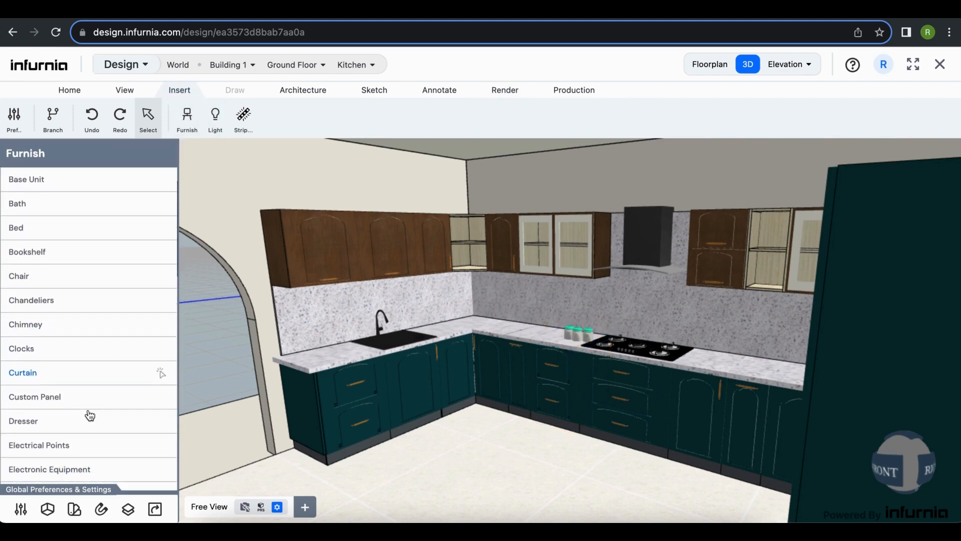
{"action": "scroll", "coordinate": [90, 415], "scroll_direction": "down", "scroll_amount": 5}
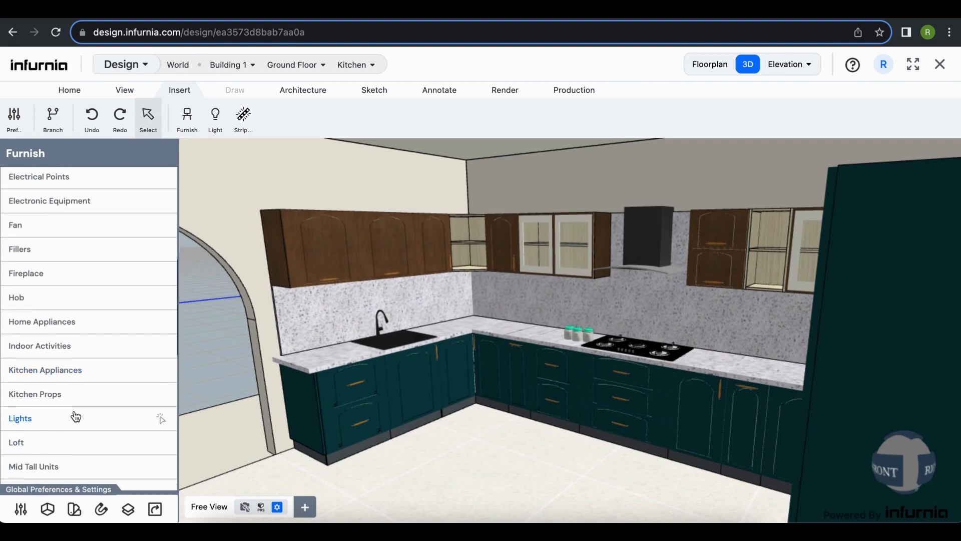
{"action": "left_click", "coordinate": [39, 395]}
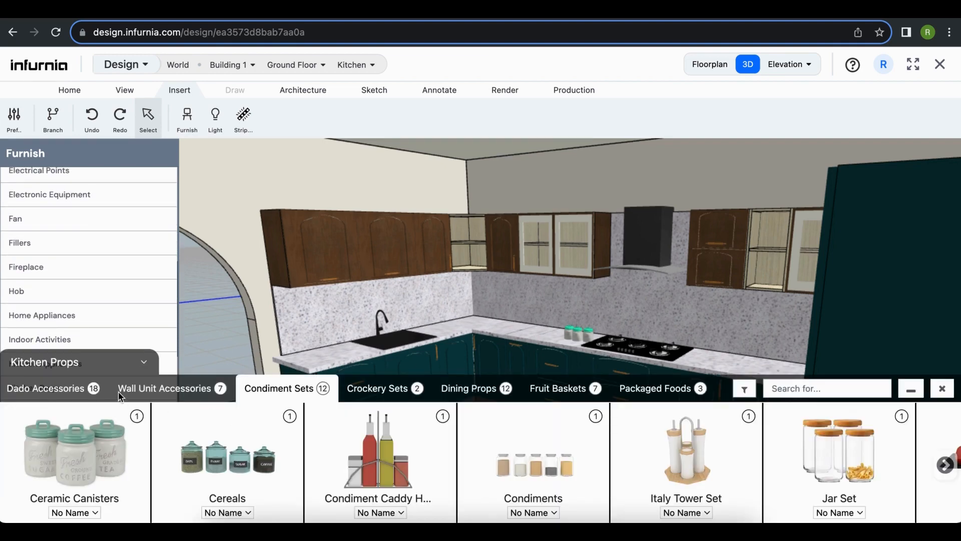
{"action": "left_click", "coordinate": [63, 391]}
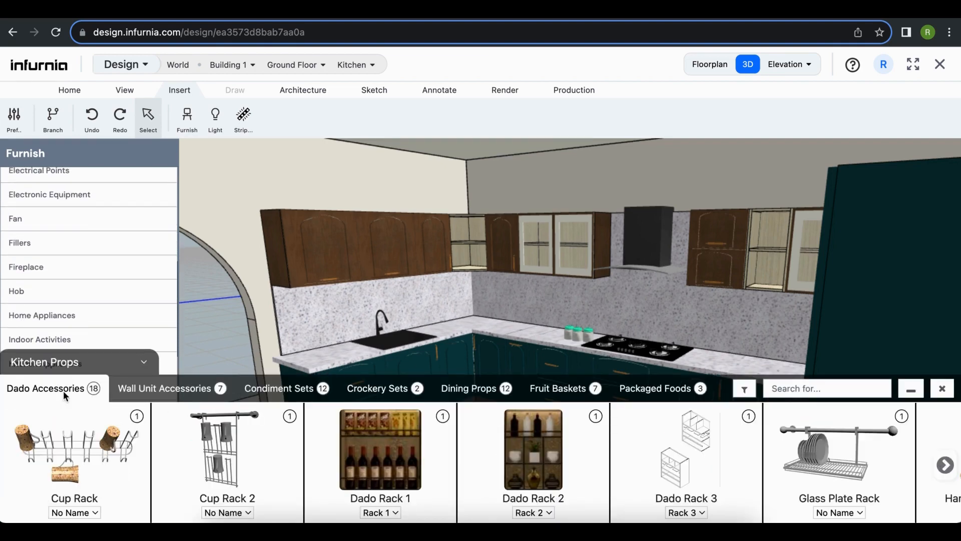
{"action": "left_click", "coordinate": [181, 396]}
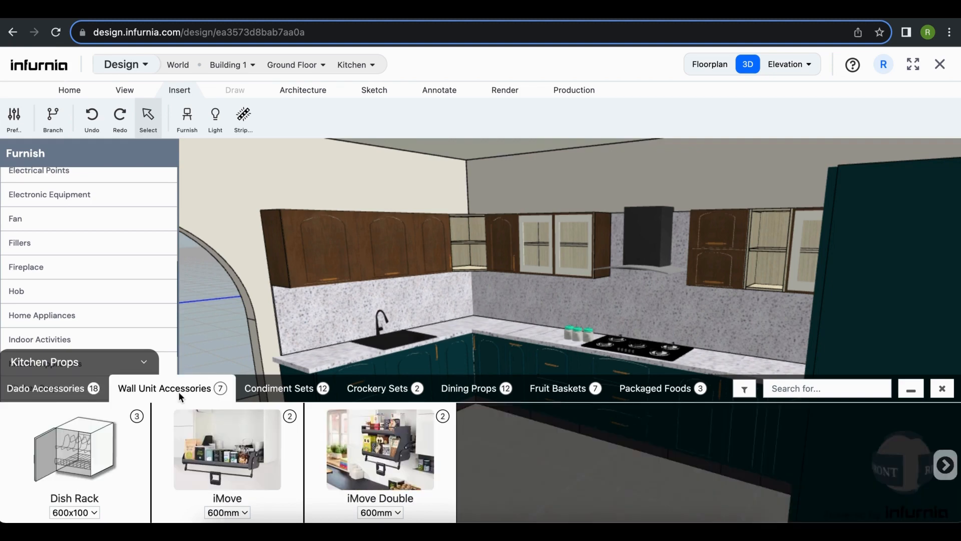
{"action": "left_click", "coordinate": [76, 389]}
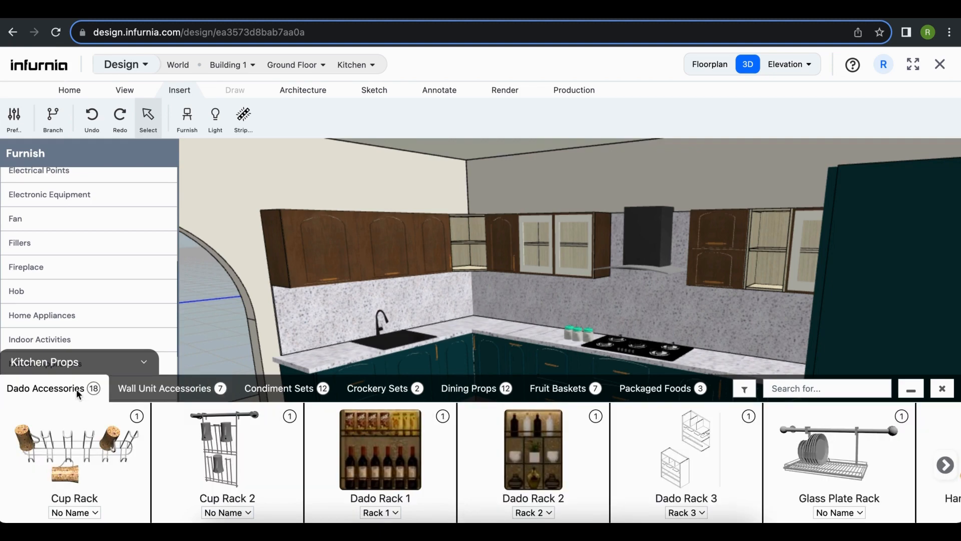
{"action": "left_click", "coordinate": [827, 452]}
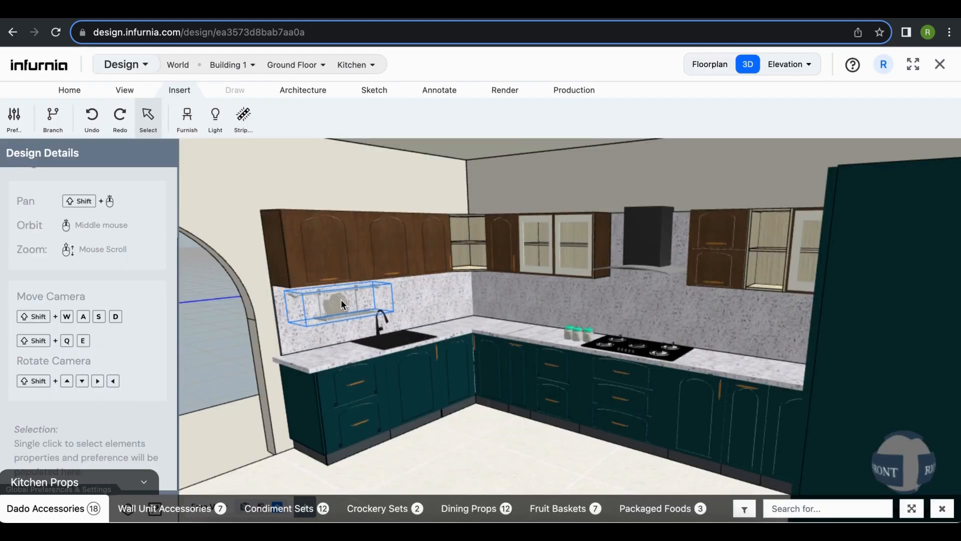
{"action": "left_click", "coordinate": [333, 302]}
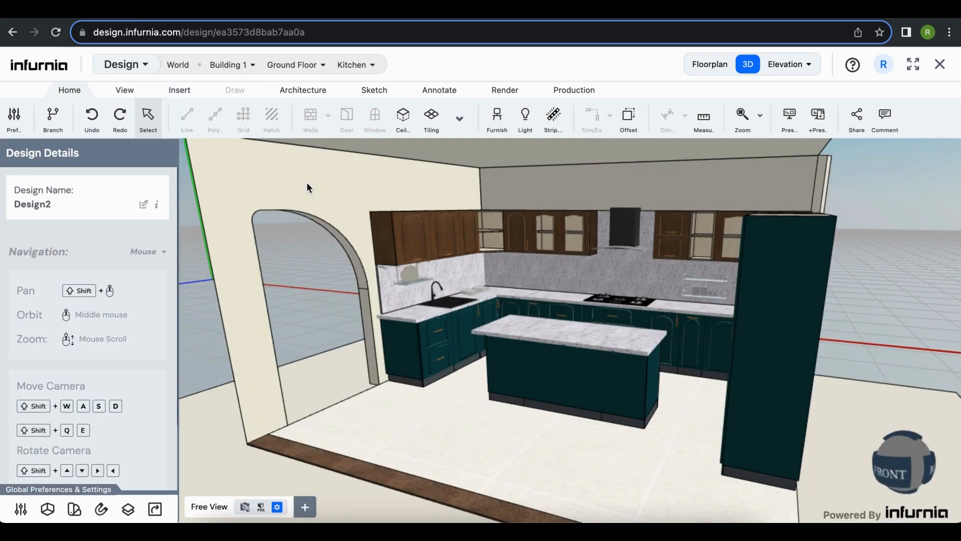
Step: Apply a yellow-beige paint as the wall finish on the wall section with the arched opening
{"action": "left_click", "coordinate": [308, 183]}
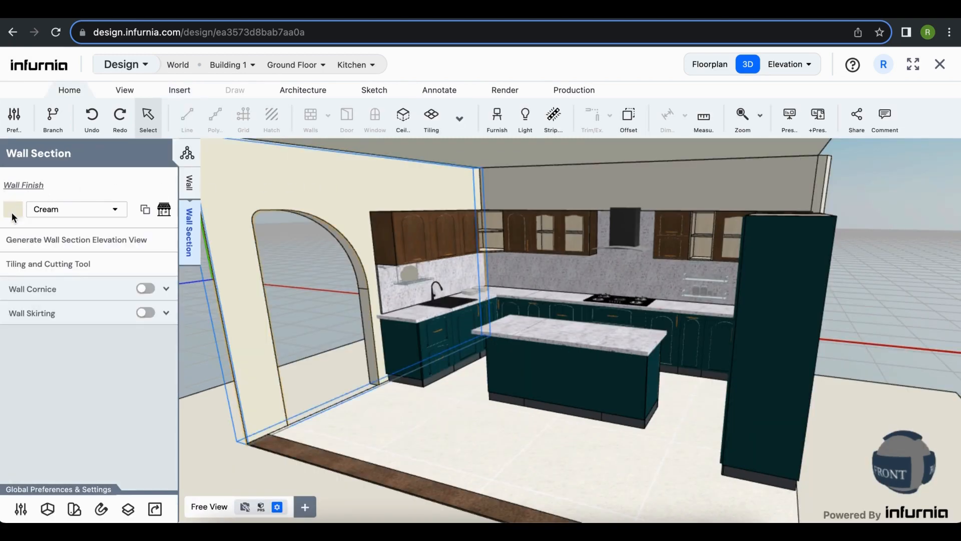
{"action": "left_click", "coordinate": [165, 210]}
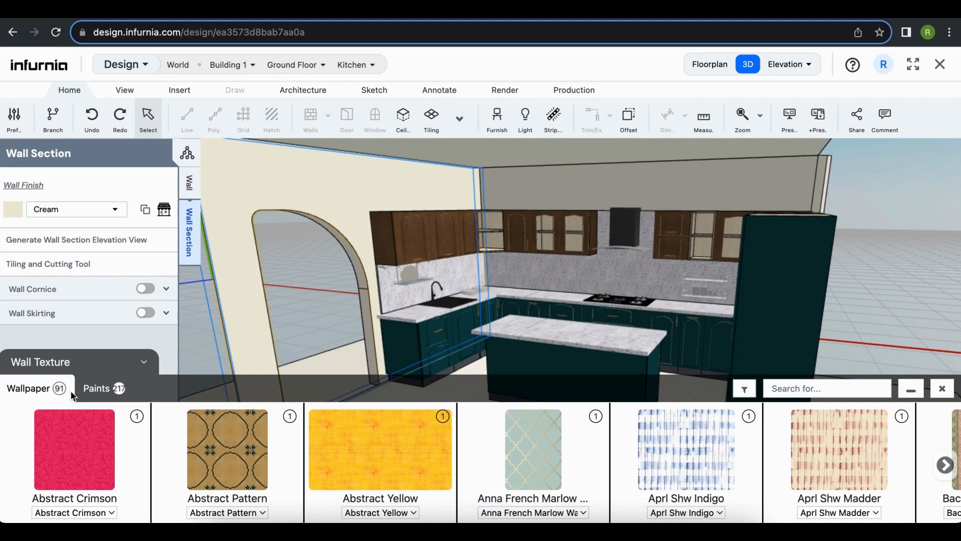
{"action": "left_click", "coordinate": [95, 390]}
{"action": "left_click", "coordinate": [235, 452]}
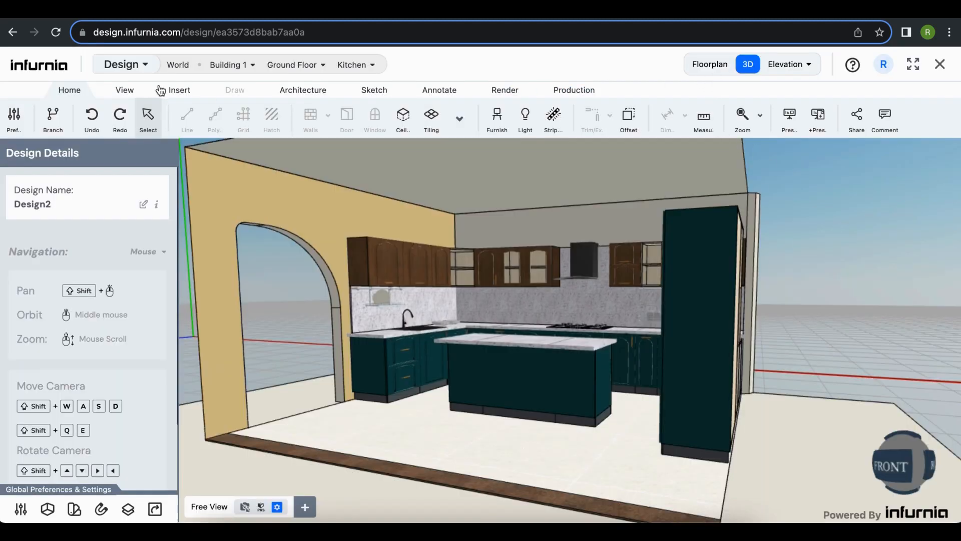
Step: Search the chair catalogue for "bar" and place the striped bar stool in front of the kitchen island
{"action": "left_click", "coordinate": [176, 91]}
{"action": "left_click", "coordinate": [186, 123]}
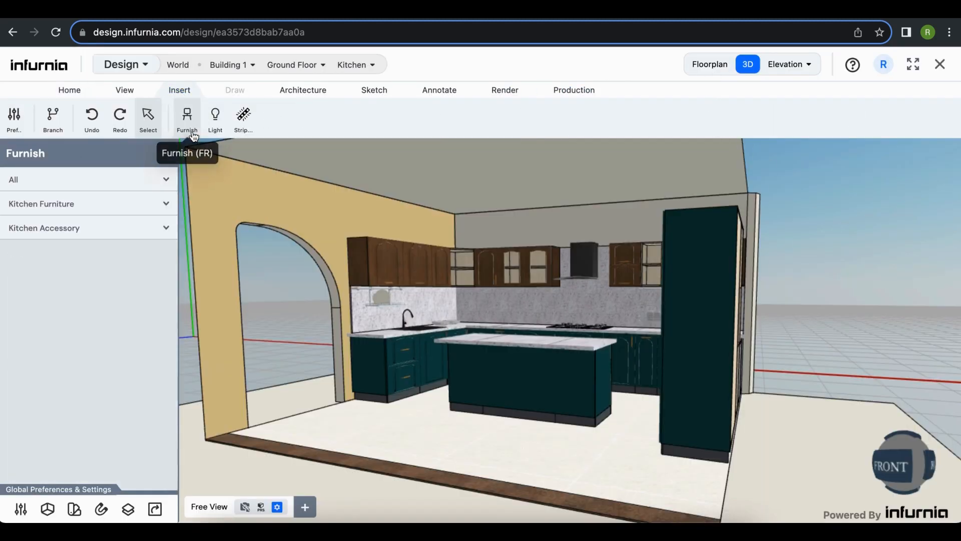
{"action": "left_click", "coordinate": [98, 185]}
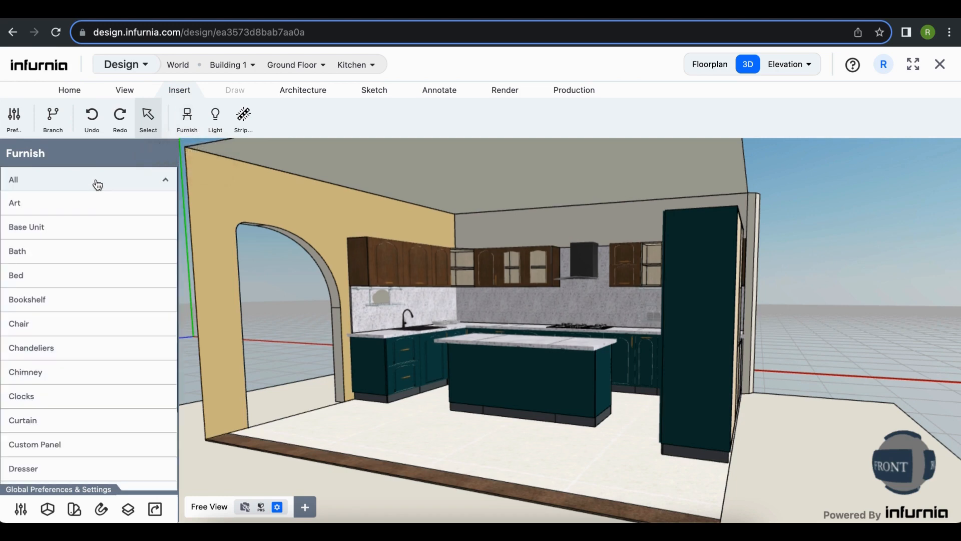
{"action": "scroll", "coordinate": [89, 363], "scroll_direction": "down", "scroll_amount": 1}
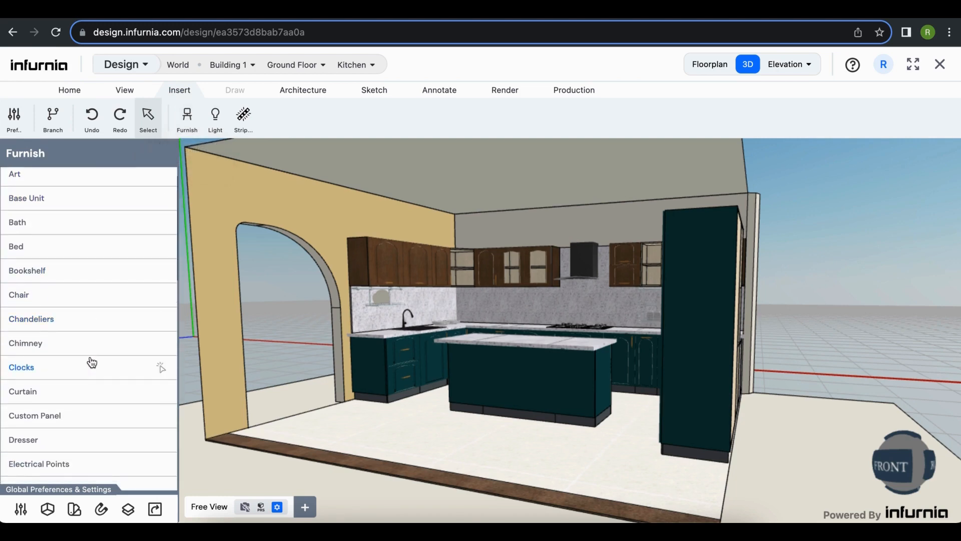
{"action": "left_click", "coordinate": [24, 298]}
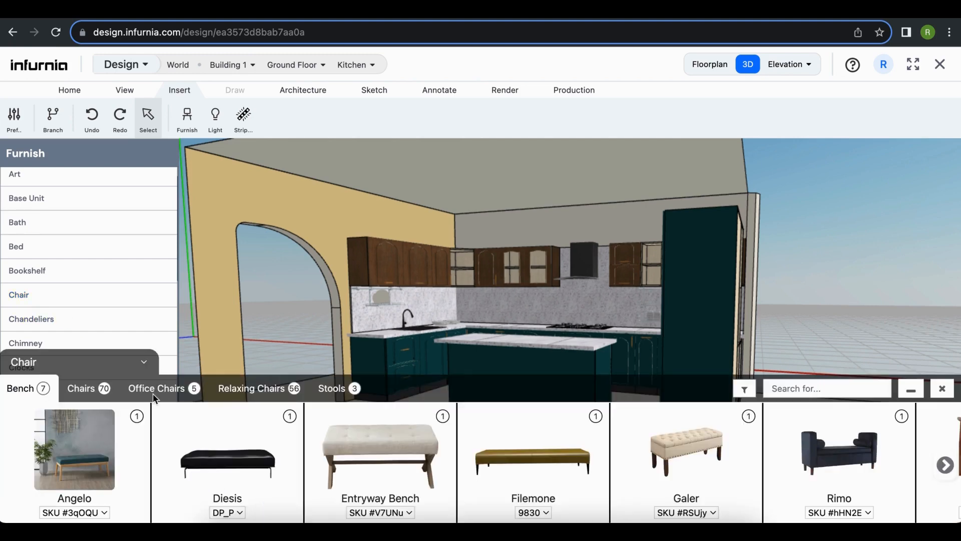
{"action": "left_click", "coordinate": [821, 388]}
{"action": "type", "text": "bar"}
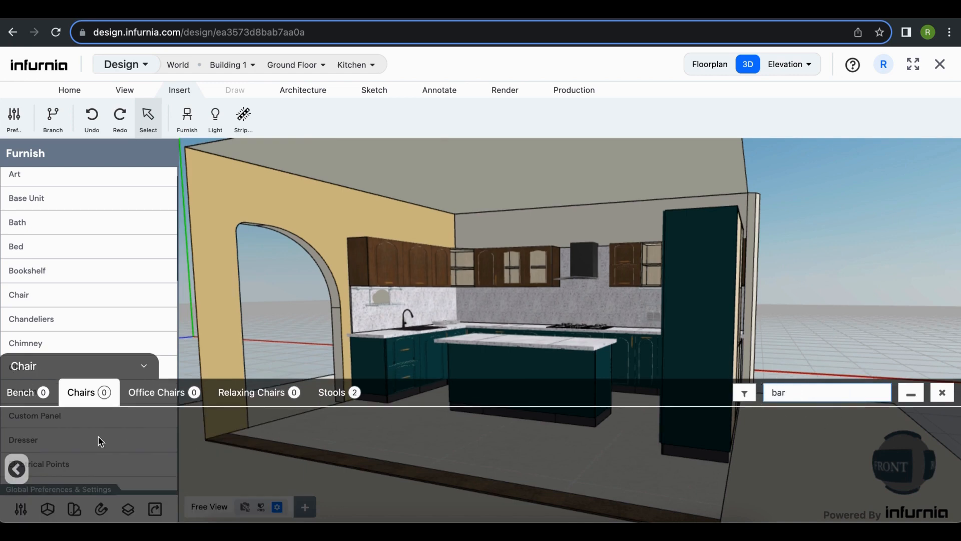
{"action": "left_click", "coordinate": [336, 393]}
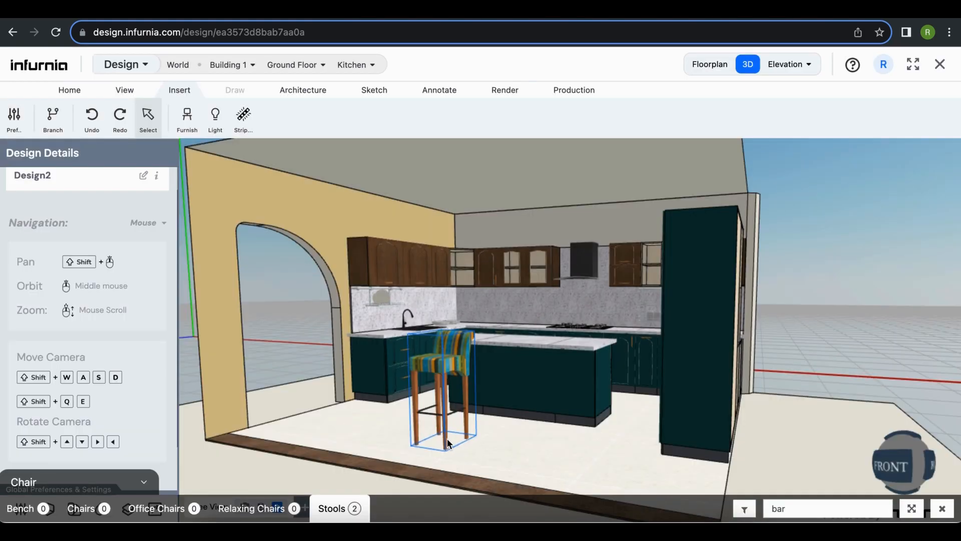
{"action": "left_click", "coordinate": [449, 444]}
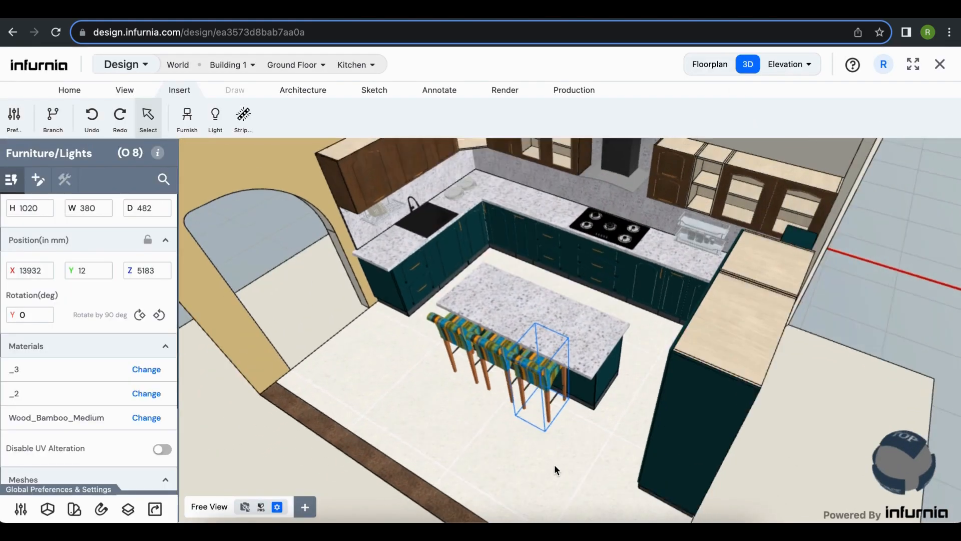
Step: Replace the _3 upholstery material of the bar stool at the island's end near the tall units with a leather finish
{"action": "left_click_drag", "start_coordinate": [555, 464], "coordinate": [404, 450]}
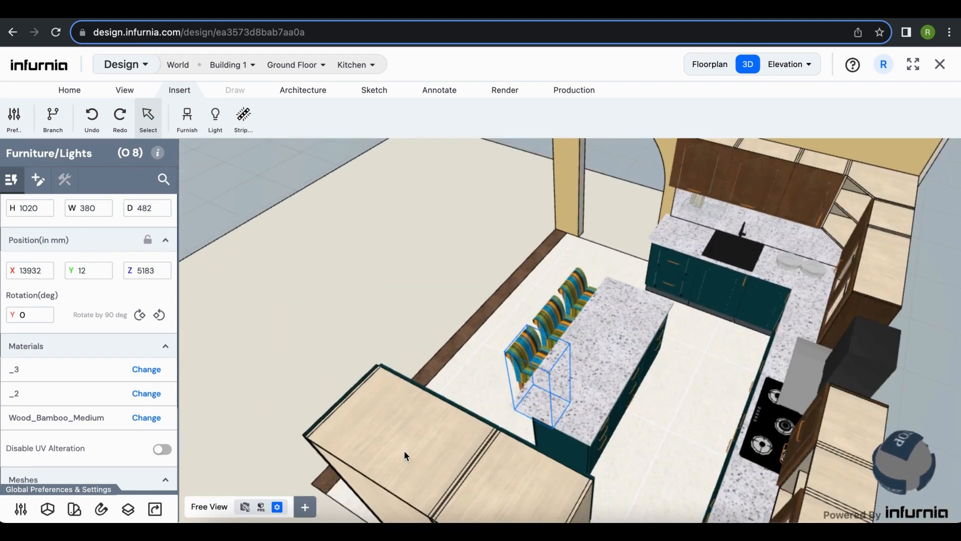
{"action": "scroll", "coordinate": [534, 365], "scroll_direction": "up", "scroll_amount": 3}
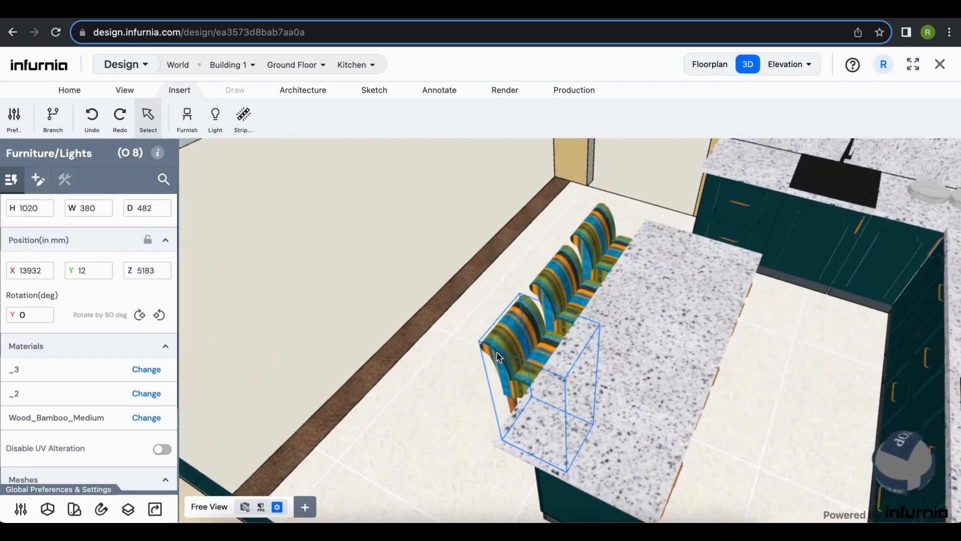
{"action": "left_click", "coordinate": [524, 349]}
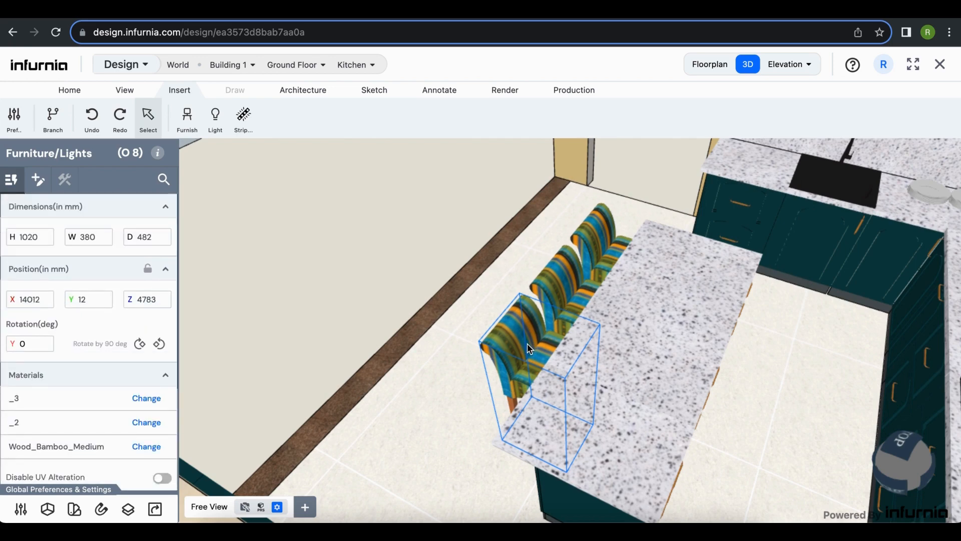
{"action": "scroll", "coordinate": [75, 408], "scroll_direction": "down", "scroll_amount": 2}
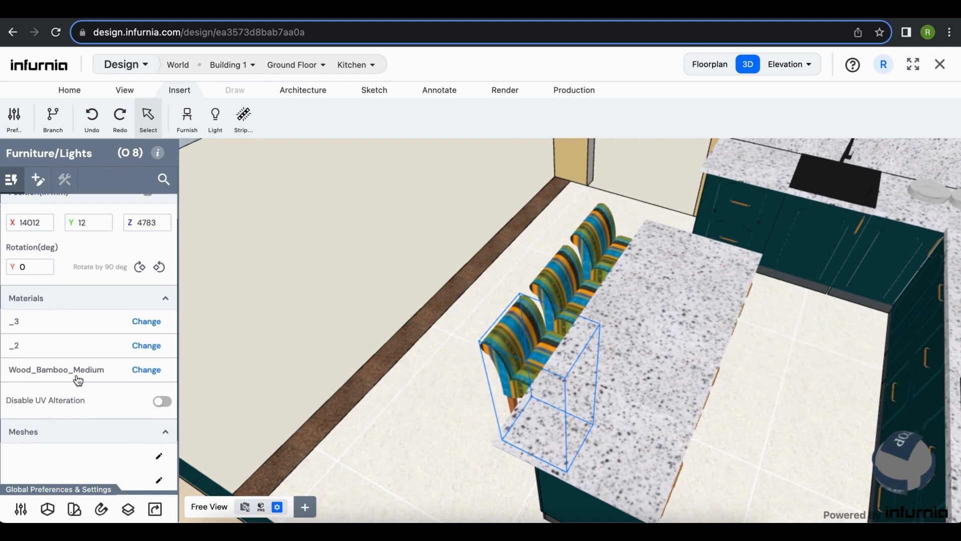
{"action": "left_click", "coordinate": [156, 325]}
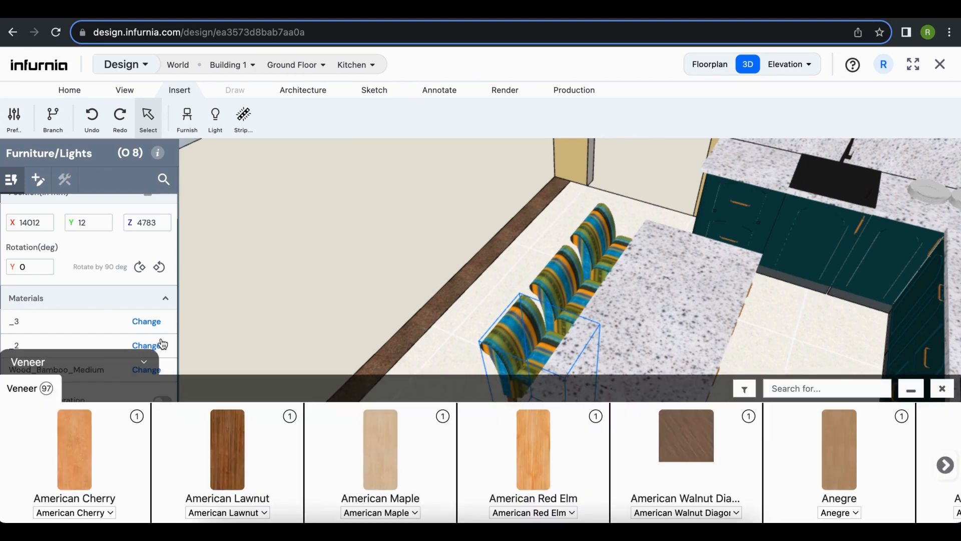
{"action": "left_click", "coordinate": [100, 366]}
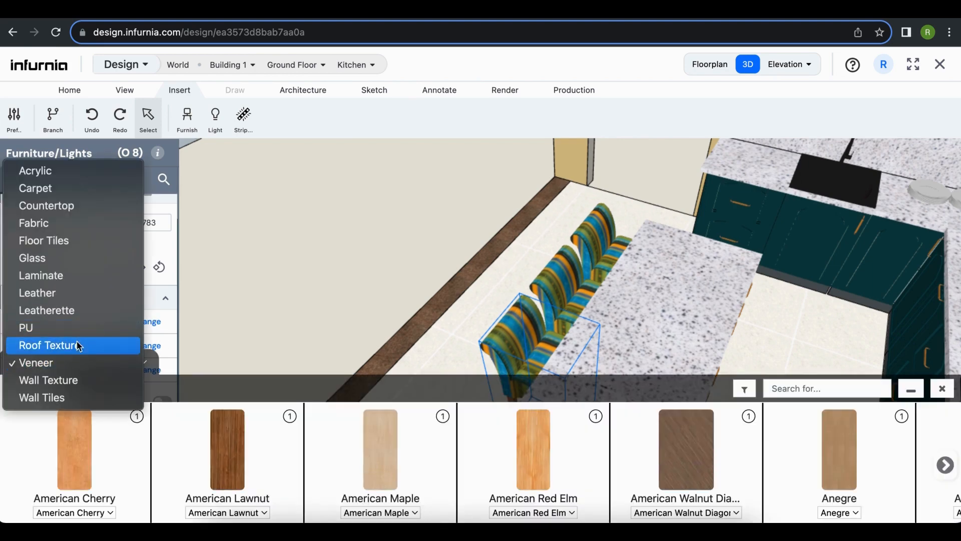
{"action": "key", "text": "Escape"}
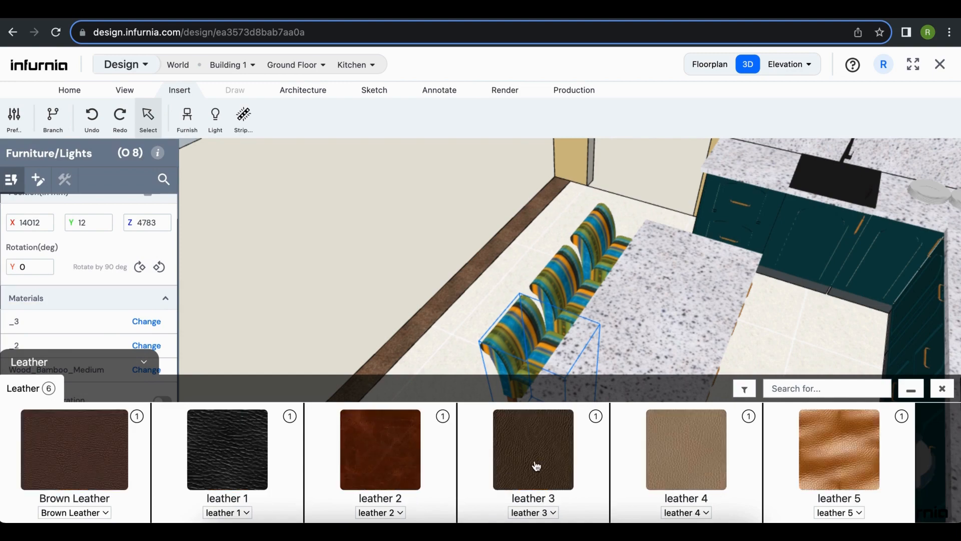
{"action": "left_click", "coordinate": [71, 447]}
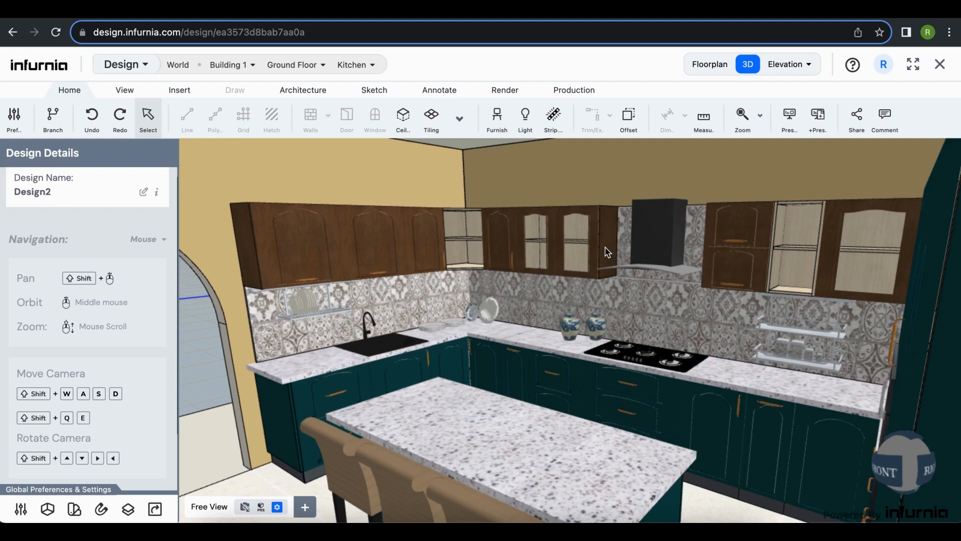
Step: Insert the Wall Unit vertical custom panel near the hob and the glass-shutter wall cabinet
{"action": "left_click", "coordinate": [180, 90]}
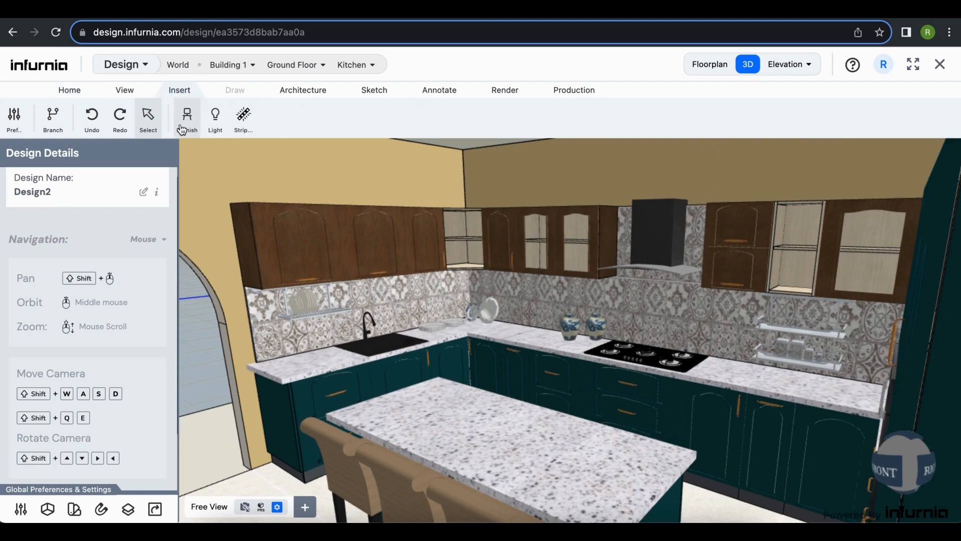
{"action": "left_click", "coordinate": [186, 116]}
{"action": "left_click", "coordinate": [69, 187]}
{"action": "scroll", "coordinate": [33, 385], "scroll_direction": "down", "scroll_amount": 1}
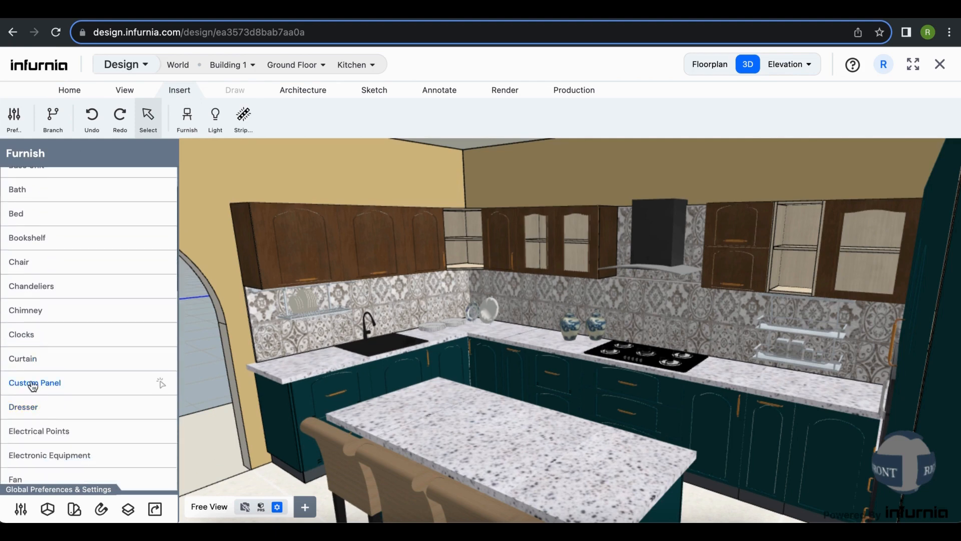
{"action": "left_click", "coordinate": [32, 384]}
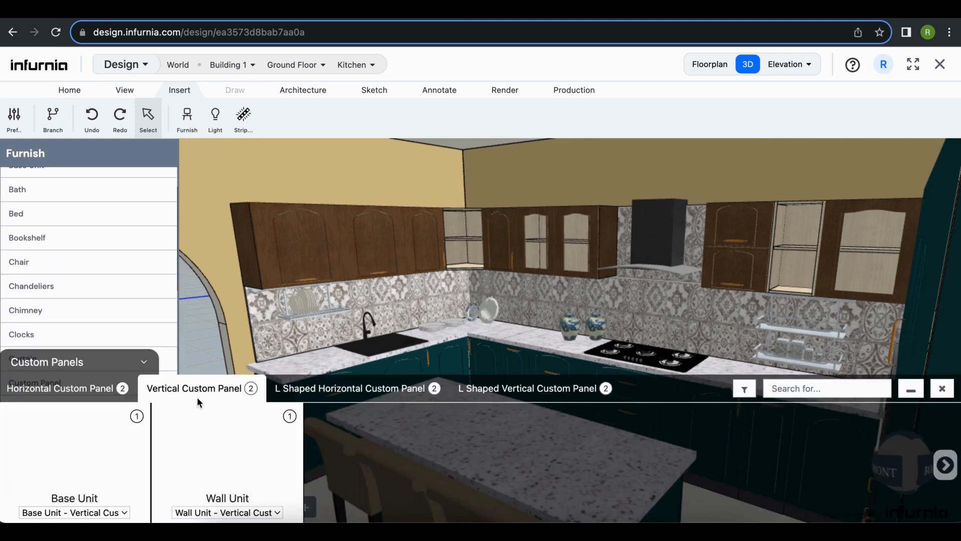
{"action": "left_click", "coordinate": [224, 461]}
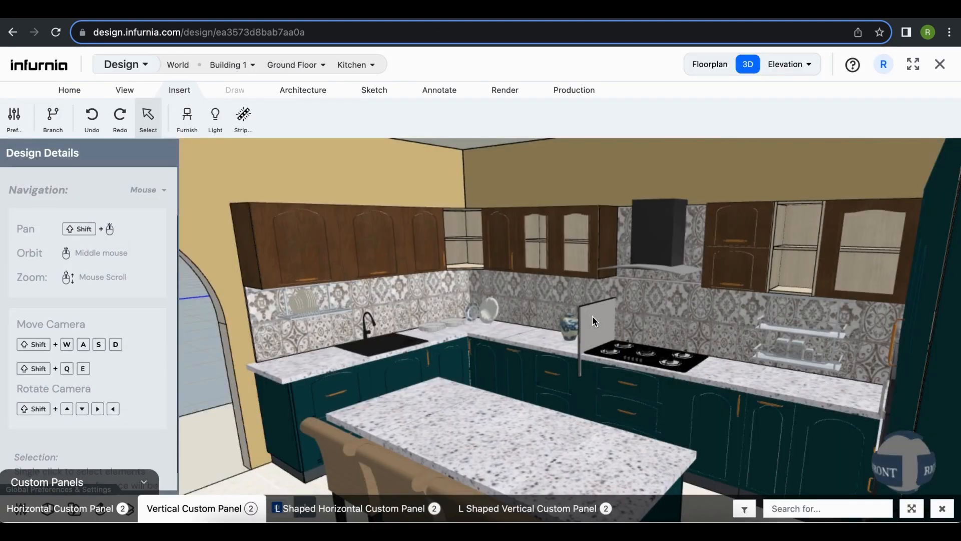
{"action": "left_click", "coordinate": [593, 316]}
Step: Rotate the vertical custom panel by 90 degrees to a Y rotation of 0, parallel to the hob wall
{"action": "left_click", "coordinate": [100, 327]}
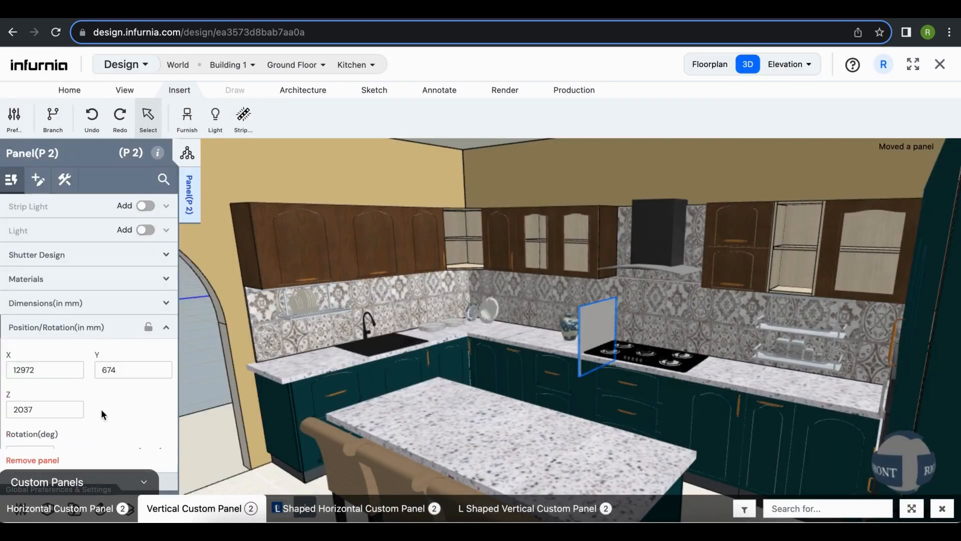
{"action": "scroll", "coordinate": [101, 409], "scroll_direction": "down", "scroll_amount": 1}
{"action": "left_click", "coordinate": [158, 441]}
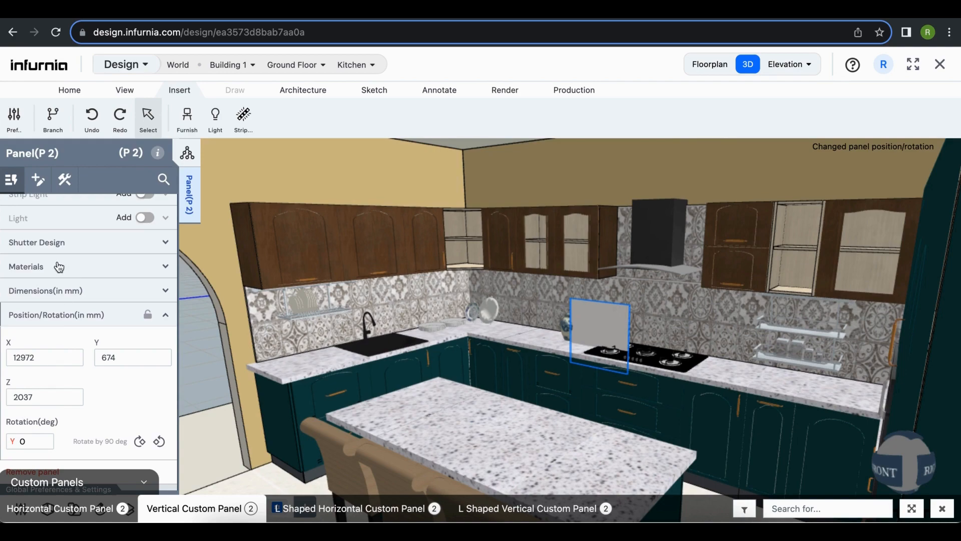
Step: Set the width of the vertical custom panel beside the hob to 400 mm
{"action": "left_click", "coordinate": [56, 292]}
{"action": "left_click_drag", "start_coordinate": [50, 334], "coordinate": [6, 340]}
{"action": "type", "text": "400"}
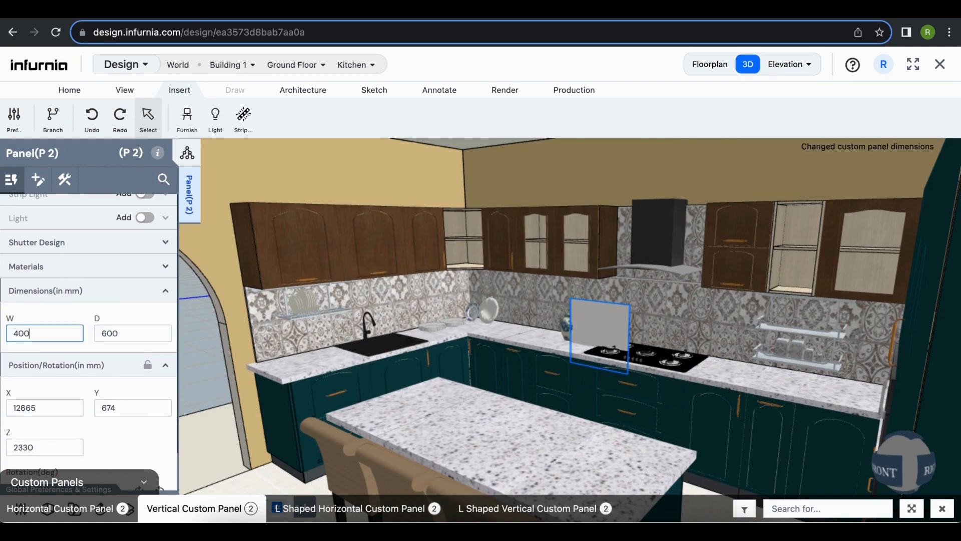
Step: Set the depth of the vertical custom panel beside the hob to 900 mm
{"action": "key", "text": "Return"}
{"action": "left_click_drag", "start_coordinate": [117, 339], "coordinate": [80, 335]}
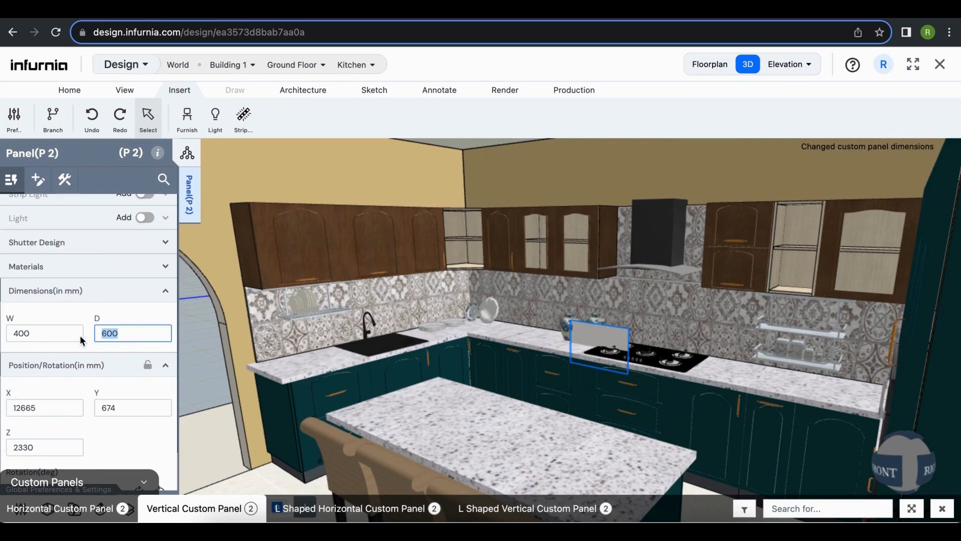
{"action": "type", "text": "900"}
{"action": "key", "text": "Return"}
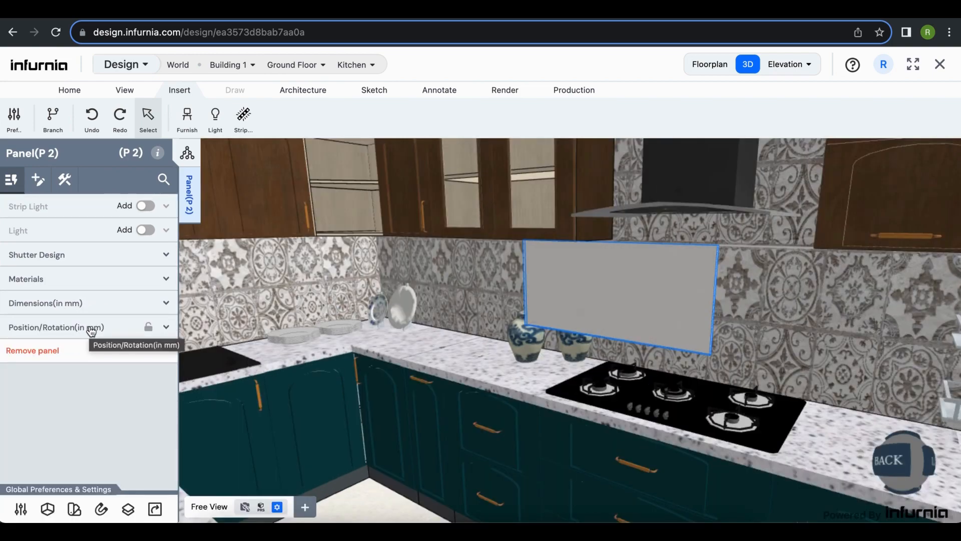
Step: Raise the vertical custom panel to hood height by setting its Y position to 1672 mm
{"action": "left_click", "coordinate": [91, 328]}
{"action": "double_click", "coordinate": [125, 370]}
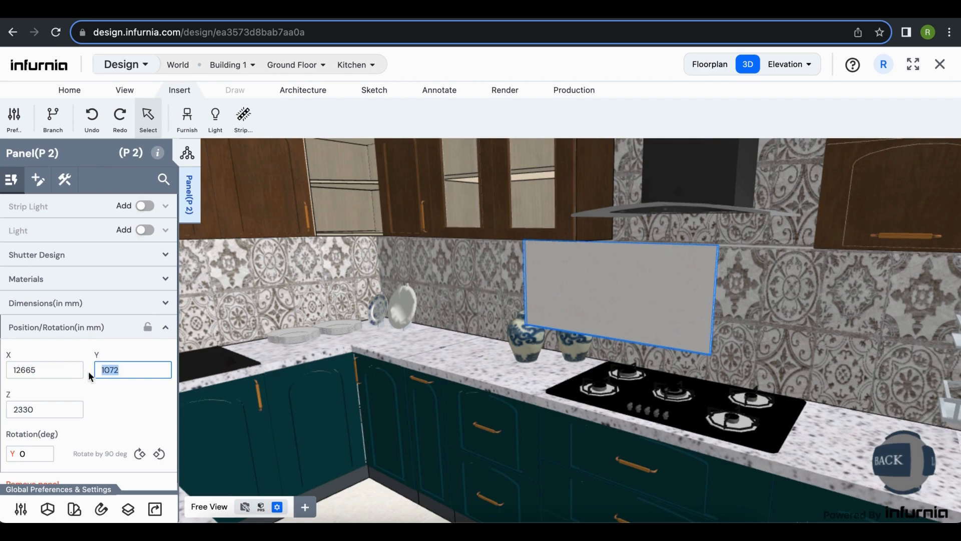
{"action": "type", "text": "1672"}
{"action": "key", "text": "Return"}
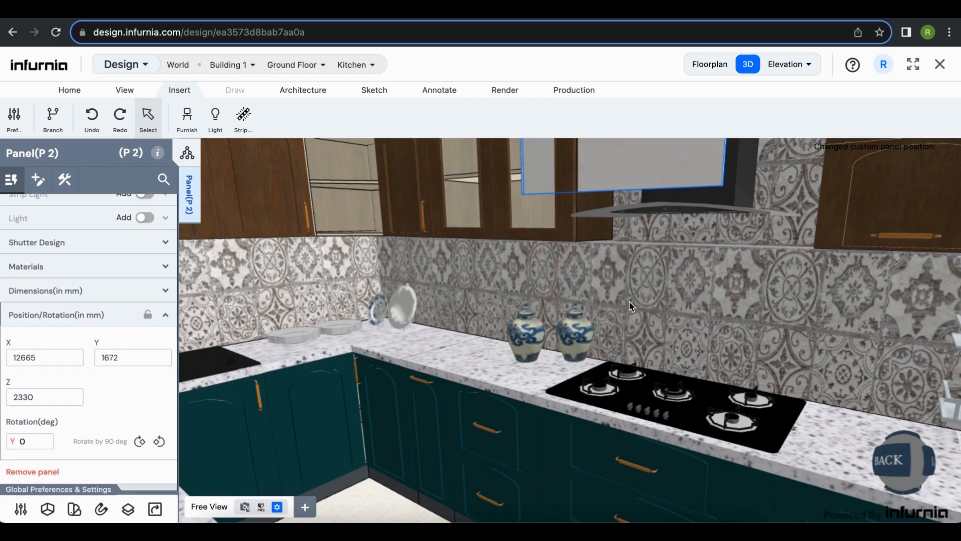
{"action": "scroll", "coordinate": [626, 298], "scroll_direction": "down", "scroll_amount": 5}
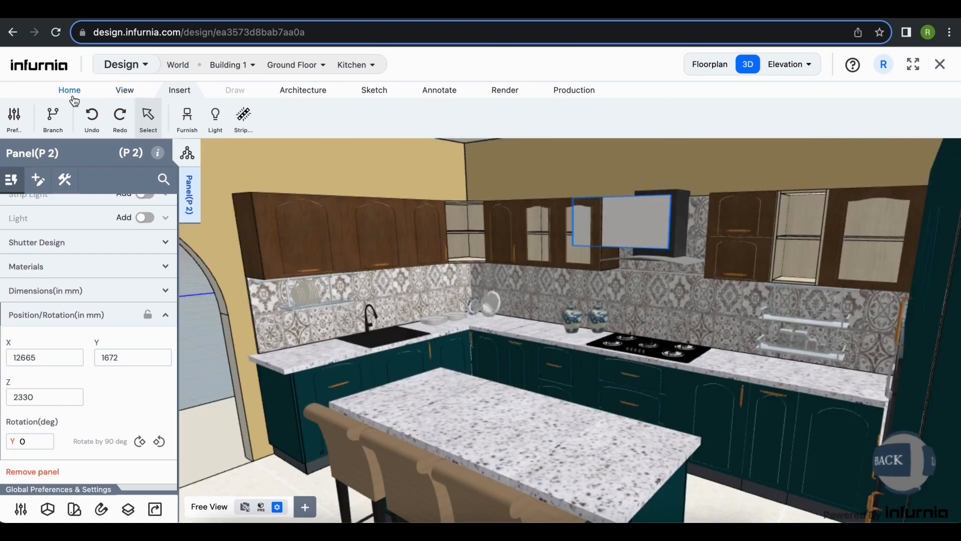
Step: In the floorplan, move the vertical custom panel with Offset so its end corner meets the front corner of cabinet C 18 beside the hood
{"action": "left_click", "coordinate": [700, 67]}
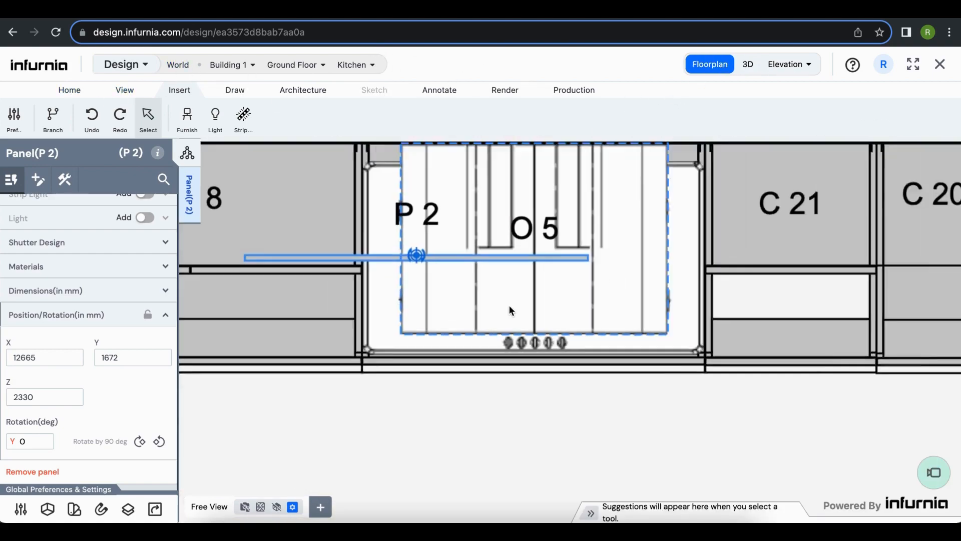
{"action": "left_click", "coordinate": [70, 90]}
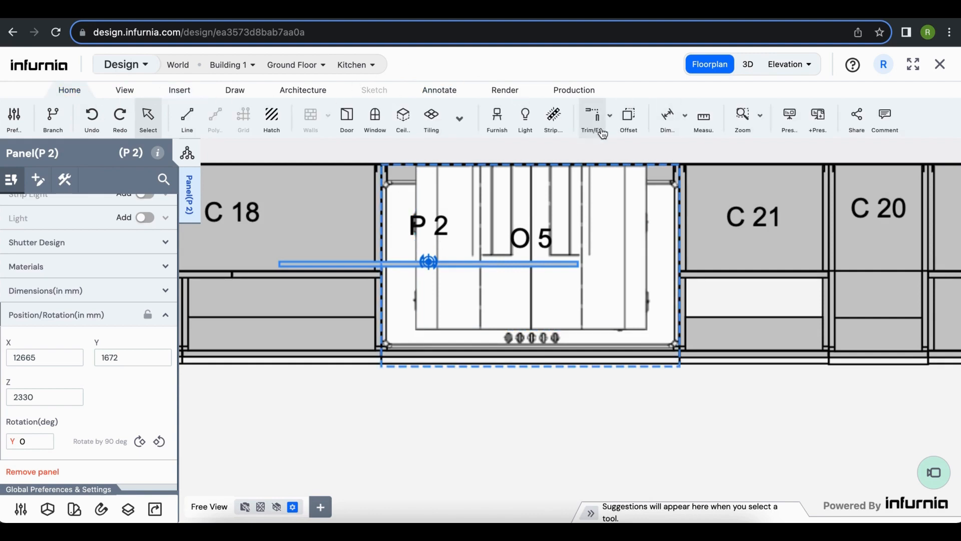
{"action": "left_click", "coordinate": [629, 117]}
{"action": "scroll", "coordinate": [326, 247], "scroll_direction": "up", "scroll_amount": 3}
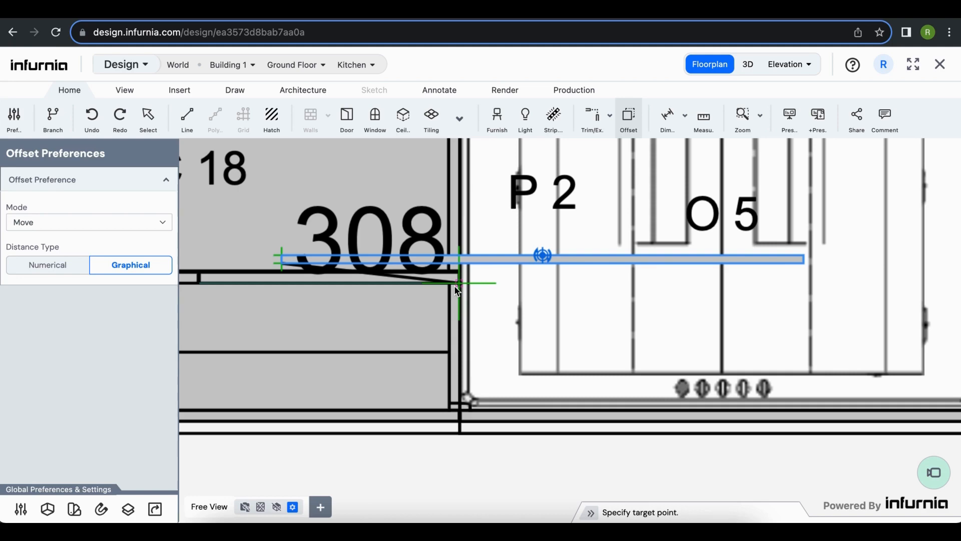
{"action": "left_click", "coordinate": [455, 286]}
{"action": "scroll", "coordinate": [332, 286], "scroll_direction": "down", "scroll_amount": 3}
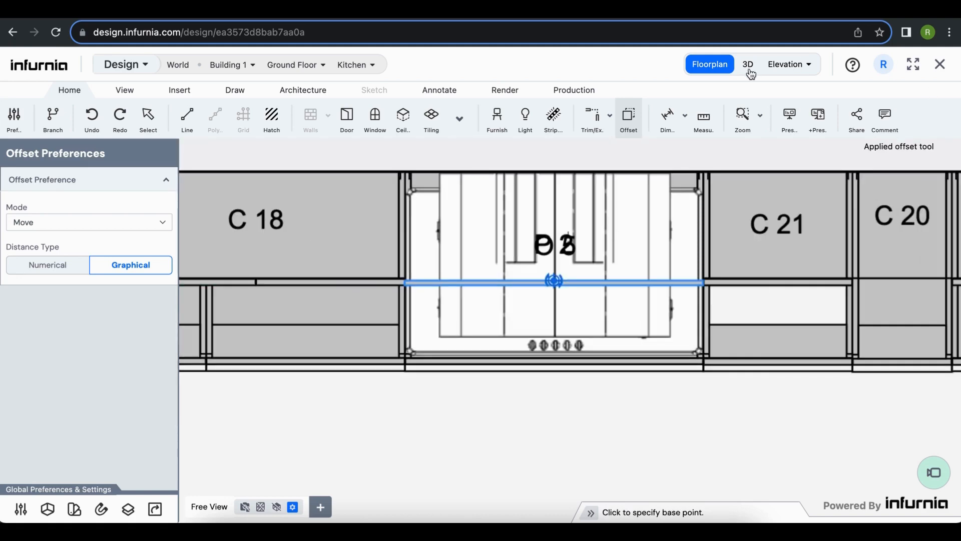
Step: Create a false ceiling on the kitchen ceiling in 3D and outline the full ceiling rectangle with lines in a new shape sketch
{"action": "left_click", "coordinate": [748, 64]}
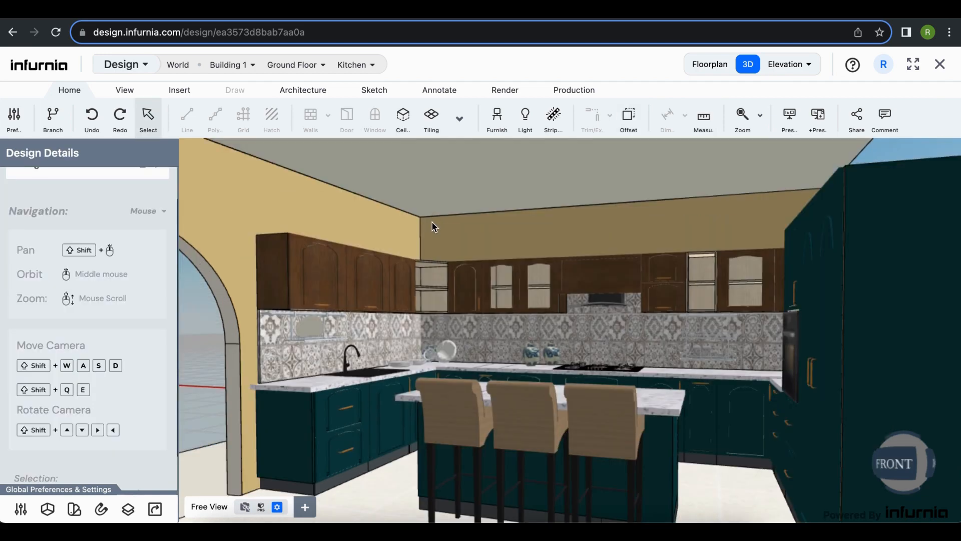
{"action": "left_click", "coordinate": [458, 186]}
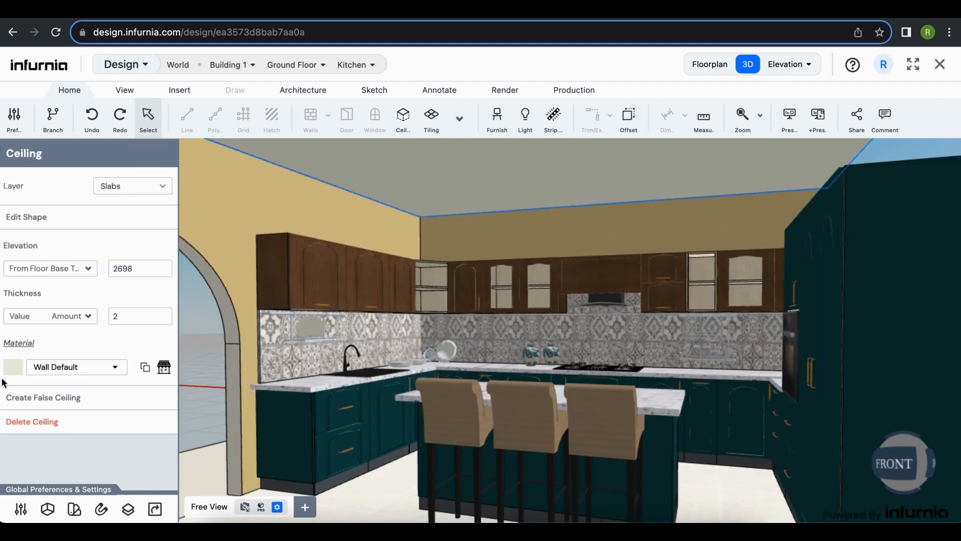
{"action": "left_click", "coordinate": [62, 399]}
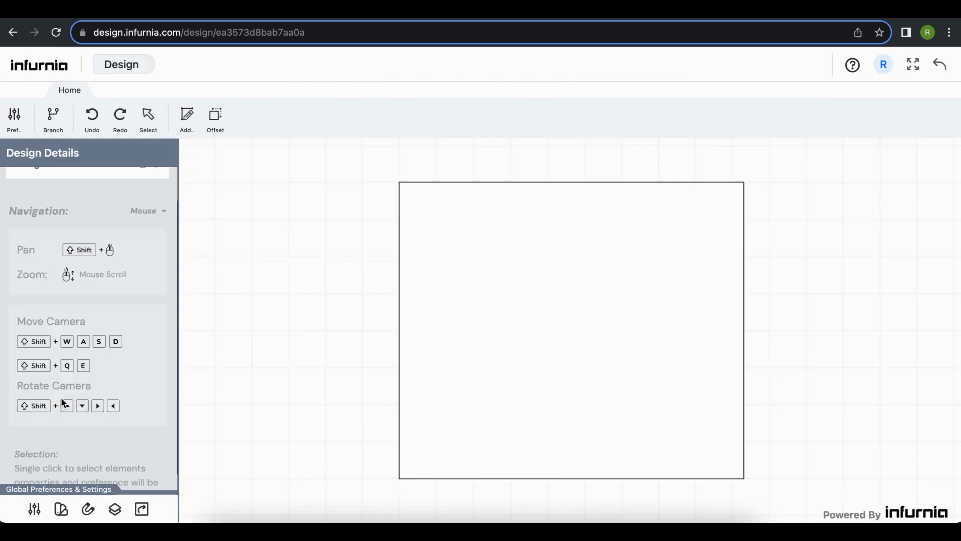
{"action": "left_click", "coordinate": [189, 115]}
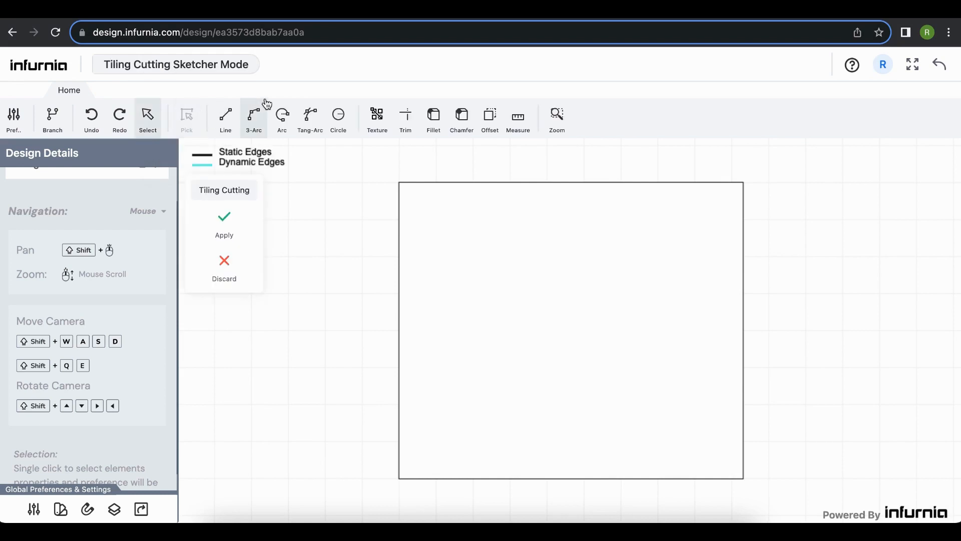
{"action": "left_click", "coordinate": [225, 115]}
{"action": "left_click", "coordinate": [399, 182]}
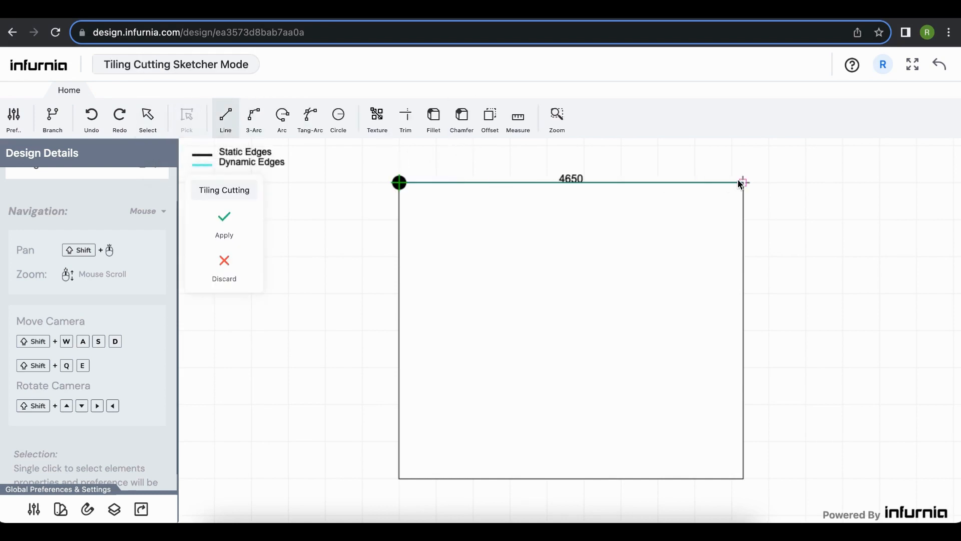
{"action": "left_click", "coordinate": [744, 182]}
{"action": "left_click", "coordinate": [743, 478]}
{"action": "left_click", "coordinate": [399, 478]}
{"action": "left_click", "coordinate": [399, 182]}
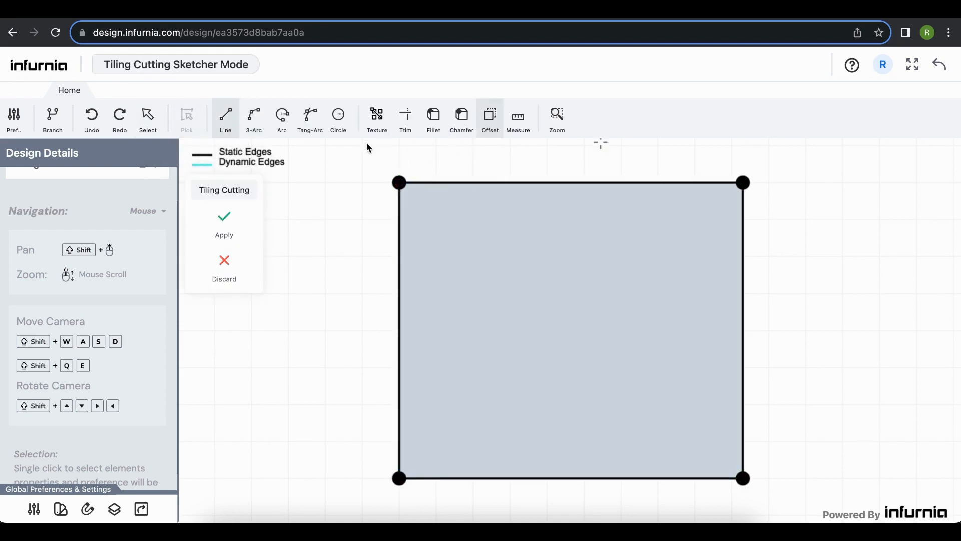
Step: Offset a copy of the ceiling rectangle inward by 600 mm
{"action": "left_click", "coordinate": [489, 117]}
{"action": "left_click", "coordinate": [465, 183]}
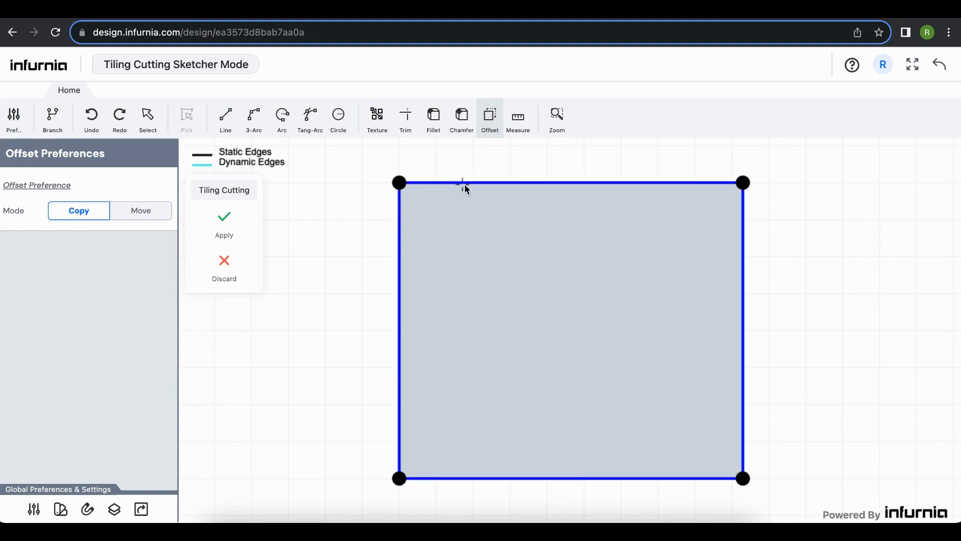
{"action": "left_click", "coordinate": [468, 185]}
{"action": "type", "text": "600"}
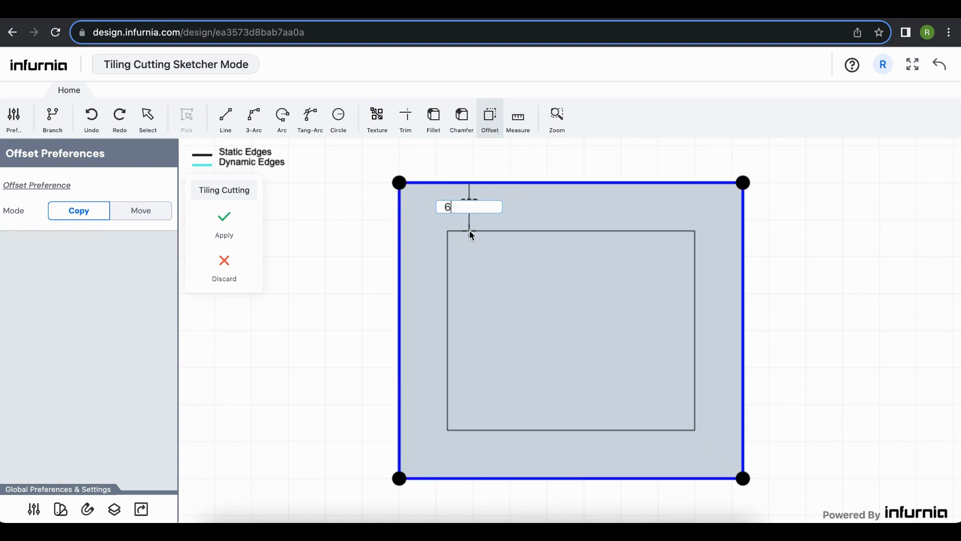
{"action": "key", "text": "Return"}
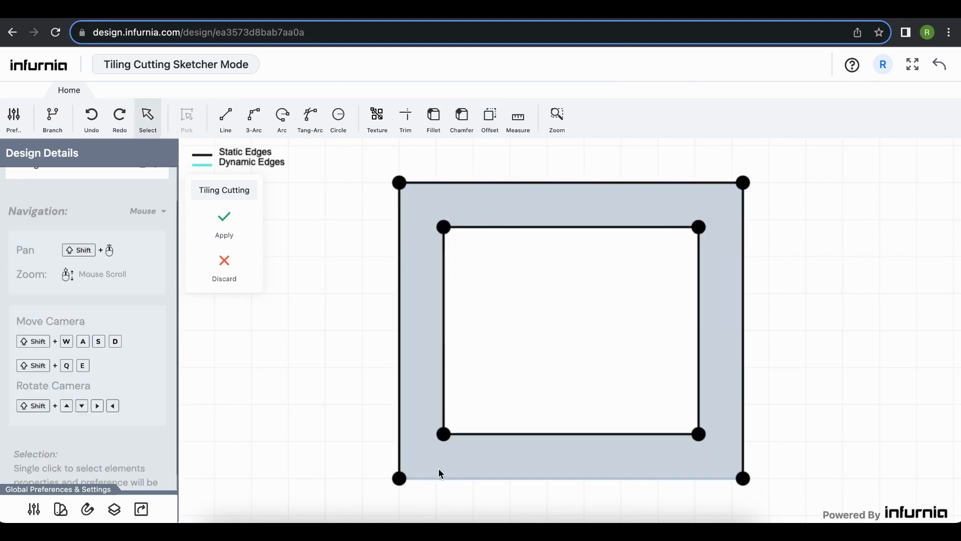
Step: Fillet all four corners of the inner rectangle with an edge length reduction of 500 mm
{"action": "left_click", "coordinate": [433, 118]}
{"action": "left_click", "coordinate": [470, 231]}
{"action": "double_click", "coordinate": [347, 298]}
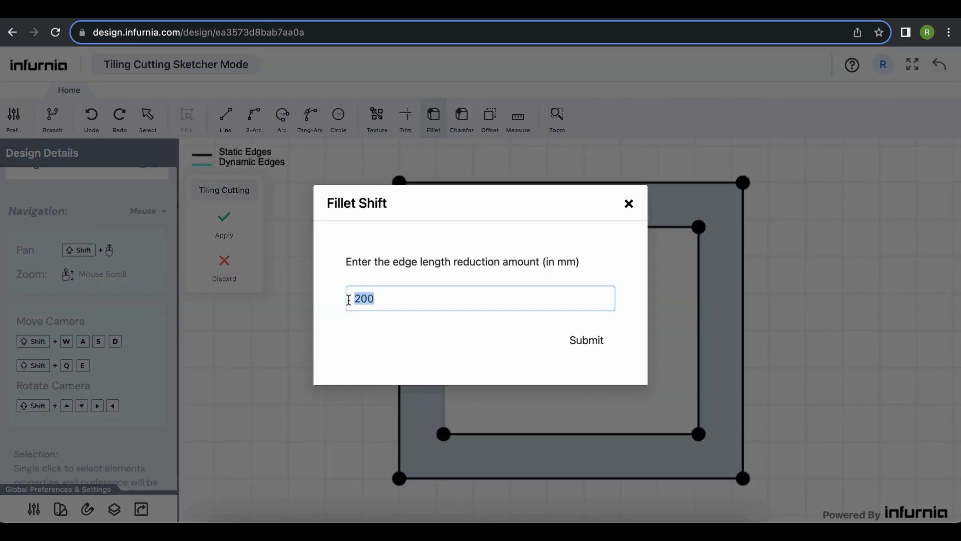
{"action": "type", "text": "500"}
{"action": "left_click", "coordinate": [587, 340]}
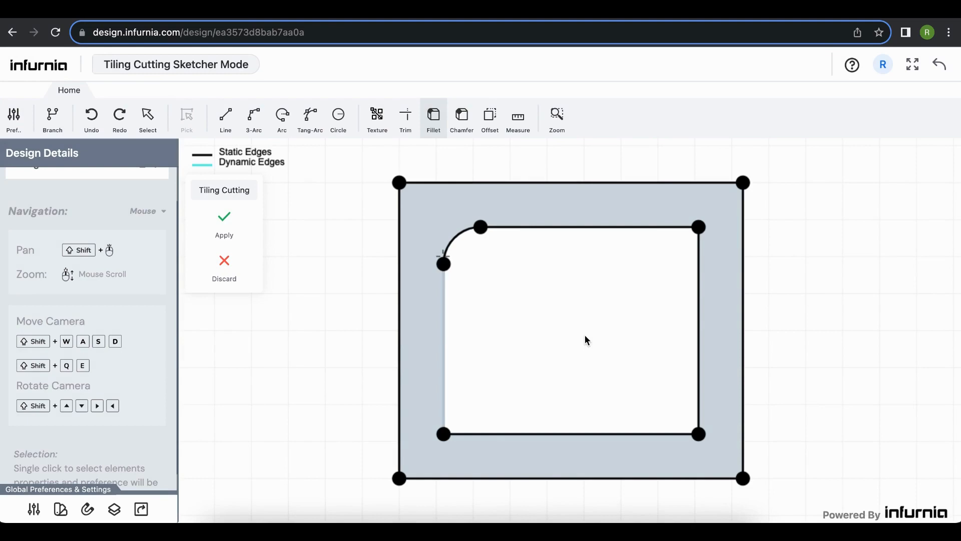
{"action": "left_click", "coordinate": [698, 285]}
{"action": "left_click", "coordinate": [587, 340]}
{"action": "left_click", "coordinate": [619, 434]}
{"action": "key", "text": "Return"}
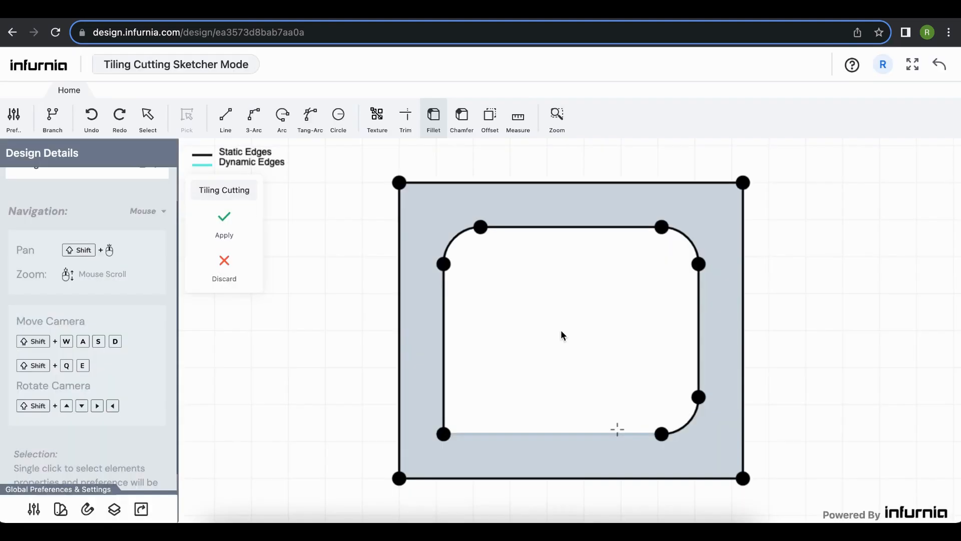
{"action": "left_click", "coordinate": [484, 434]}
{"action": "double_click", "coordinate": [401, 296]}
{"action": "type", "text": "500"}
{"action": "left_click", "coordinate": [608, 356]}
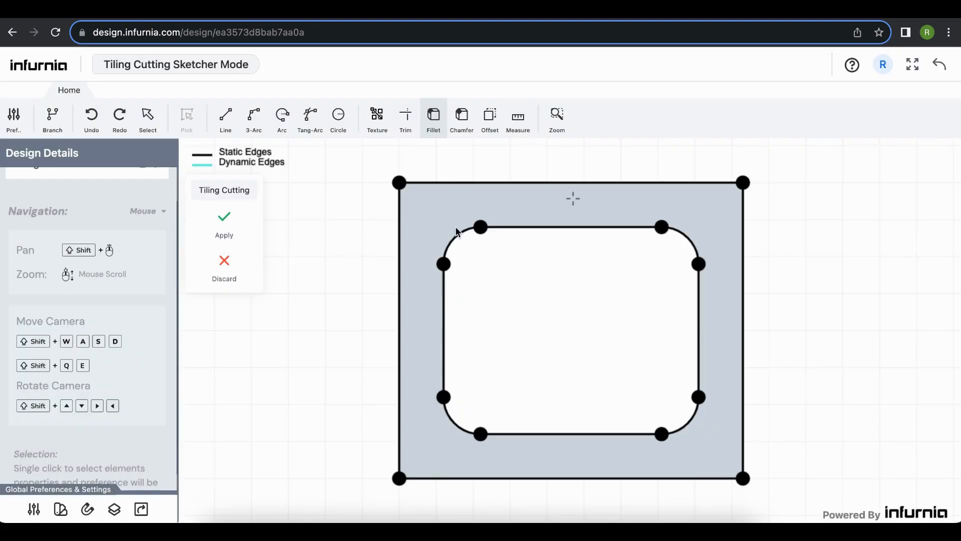
Step: Apply the rounded false ceiling border sketch and return to the 3D kitchen view
{"action": "left_click", "coordinate": [229, 222]}
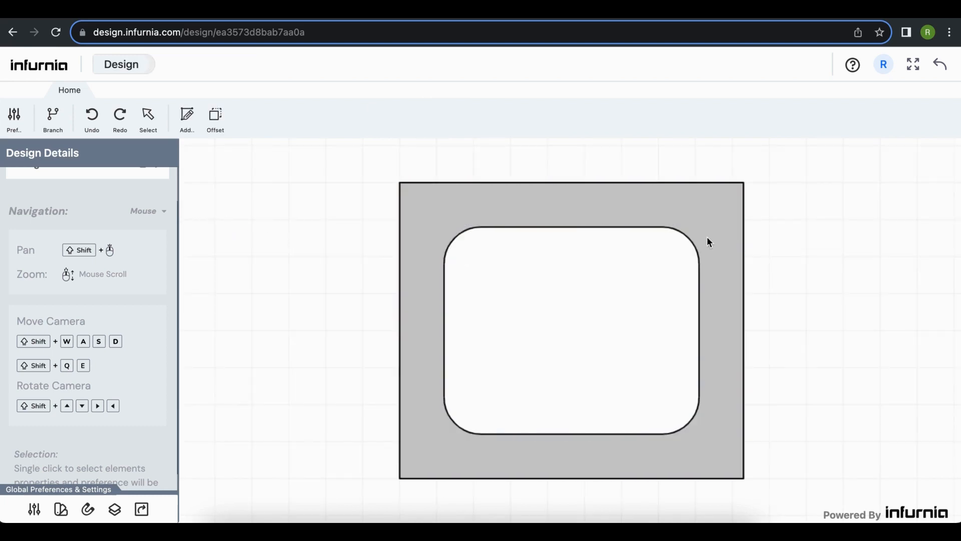
{"action": "left_click", "coordinate": [438, 223]}
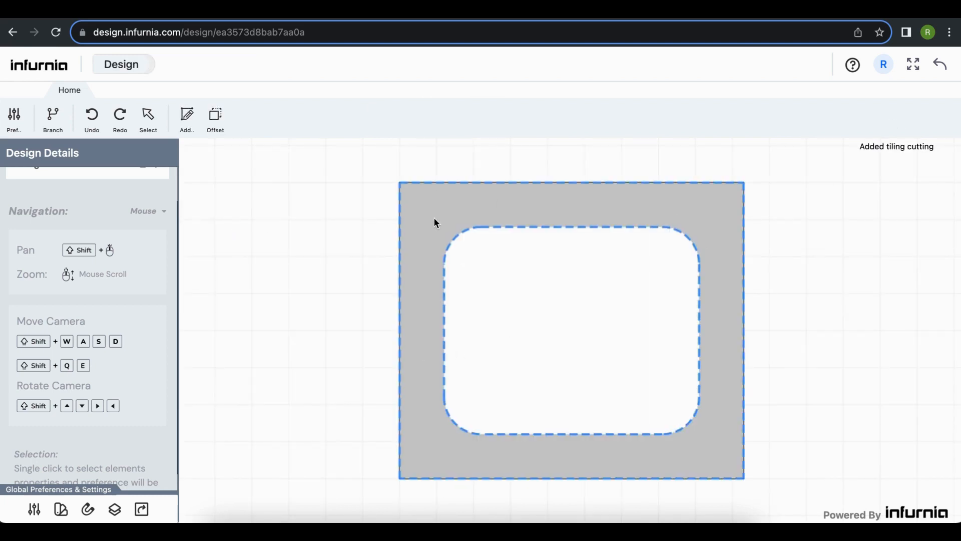
{"action": "left_click", "coordinate": [436, 223]}
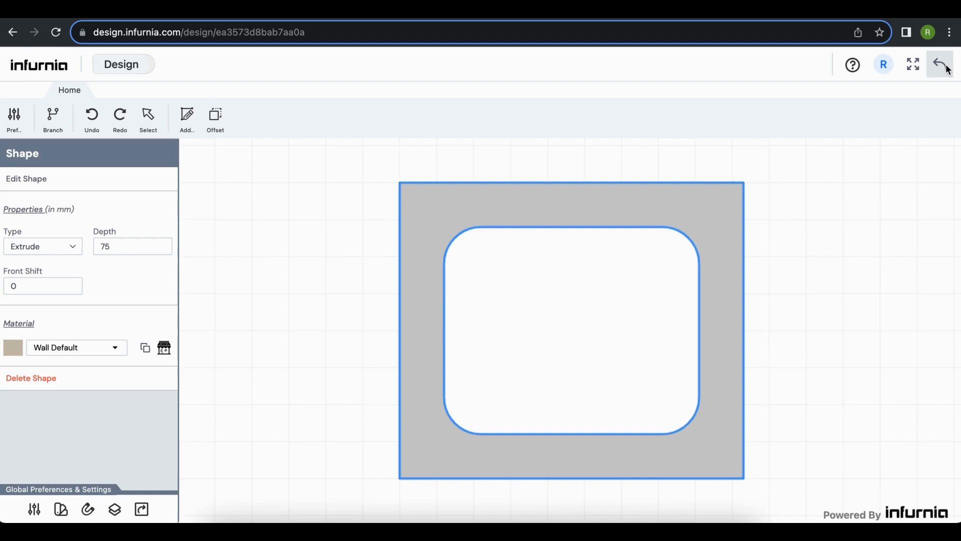
{"action": "left_click", "coordinate": [941, 65]}
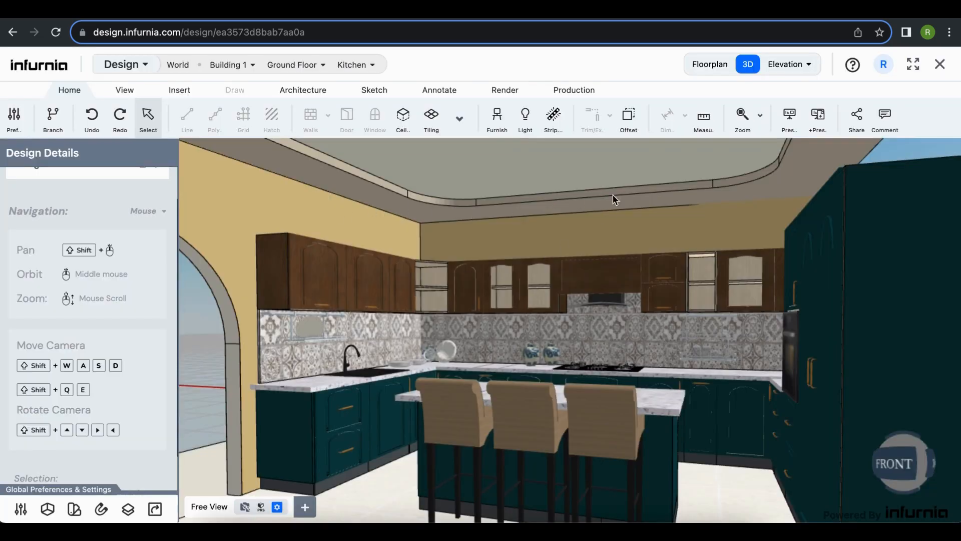
Step: Switch to the kitchen floorplan and toggle its reflected ceiling view
{"action": "scroll", "coordinate": [675, 211], "scroll_direction": "down", "scroll_amount": 5}
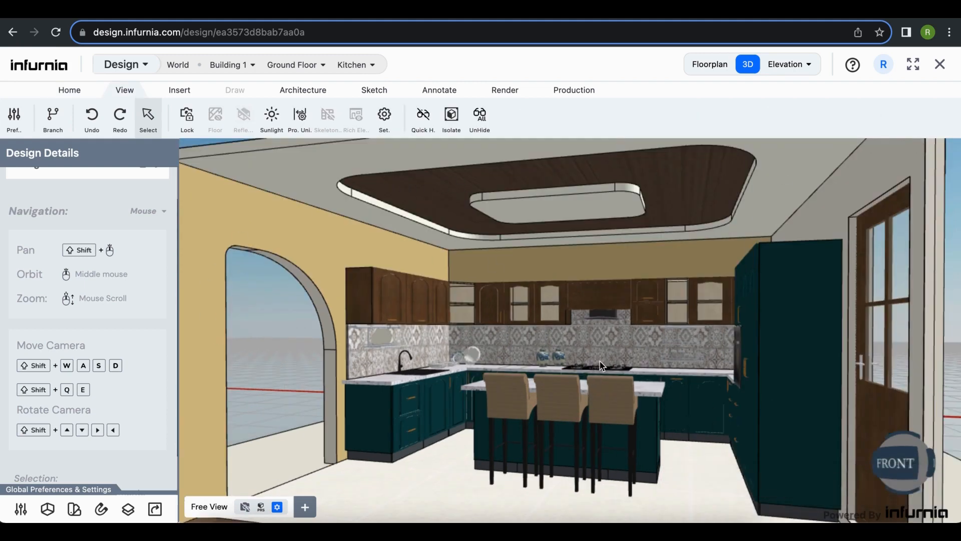
{"action": "left_click", "coordinate": [713, 67]}
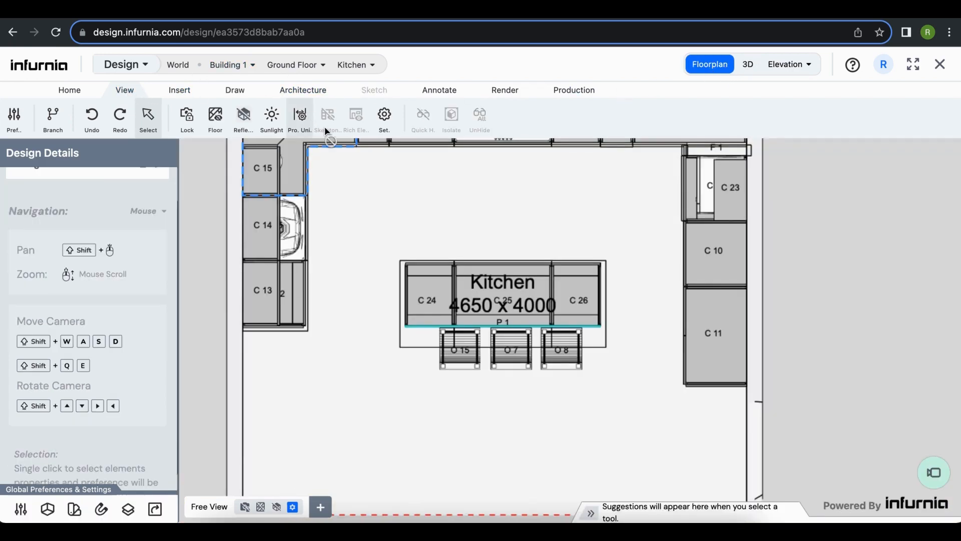
{"action": "left_click", "coordinate": [249, 131]}
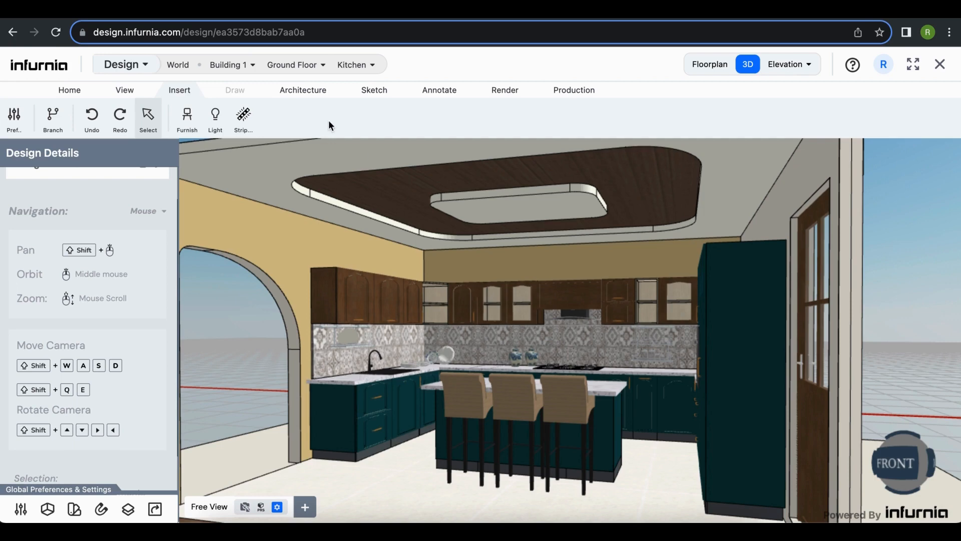
Step: Place Ceiling Light 1 on the false ceiling border near the arched opening
{"action": "left_click", "coordinate": [215, 120]}
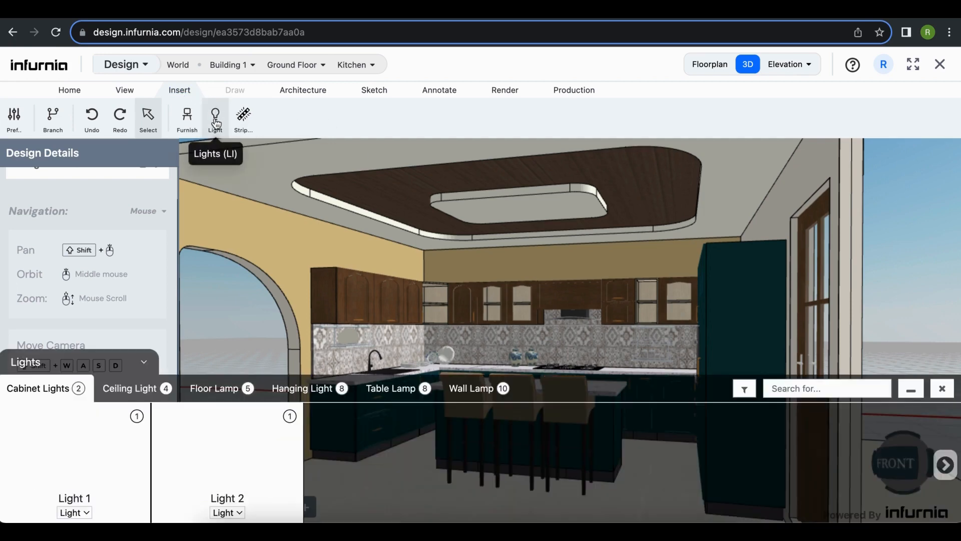
{"action": "left_click", "coordinate": [138, 396]}
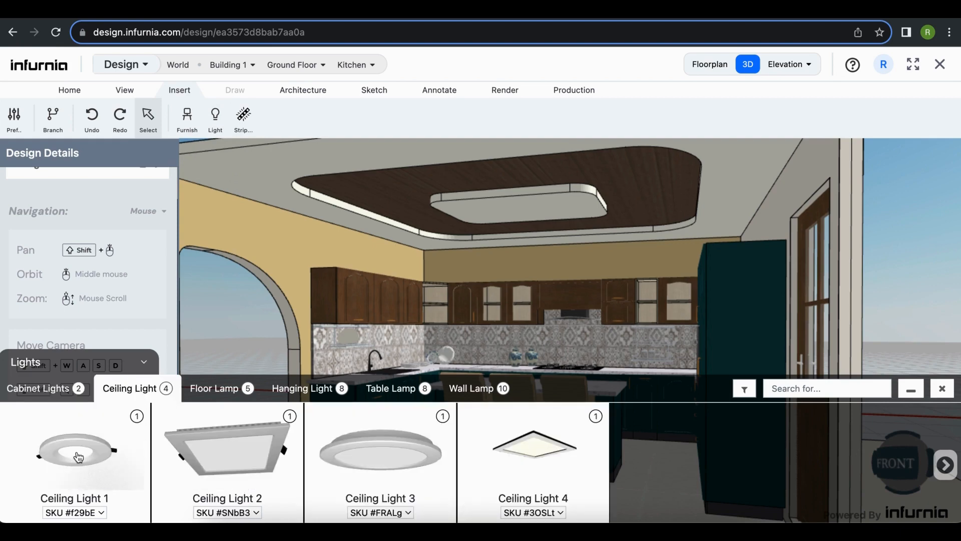
{"action": "left_click", "coordinate": [80, 456]}
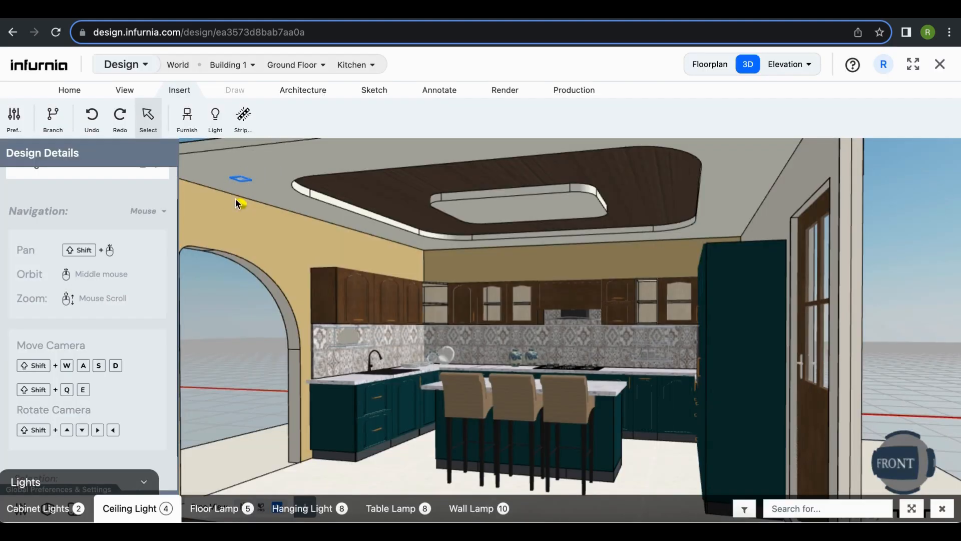
{"action": "left_click", "coordinate": [257, 195]}
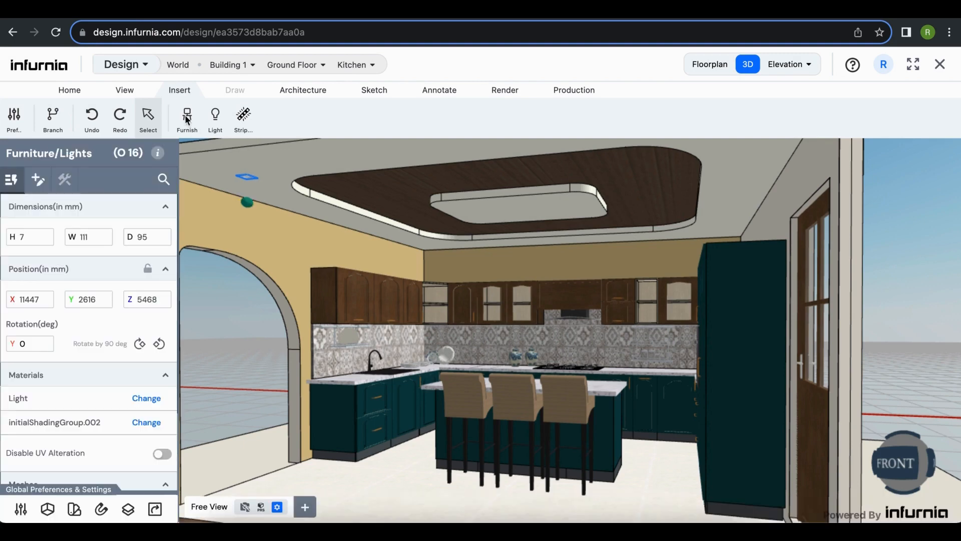
Step: Browse the hanging lights in the light catalogue through to the further models
{"action": "left_click", "coordinate": [216, 119]}
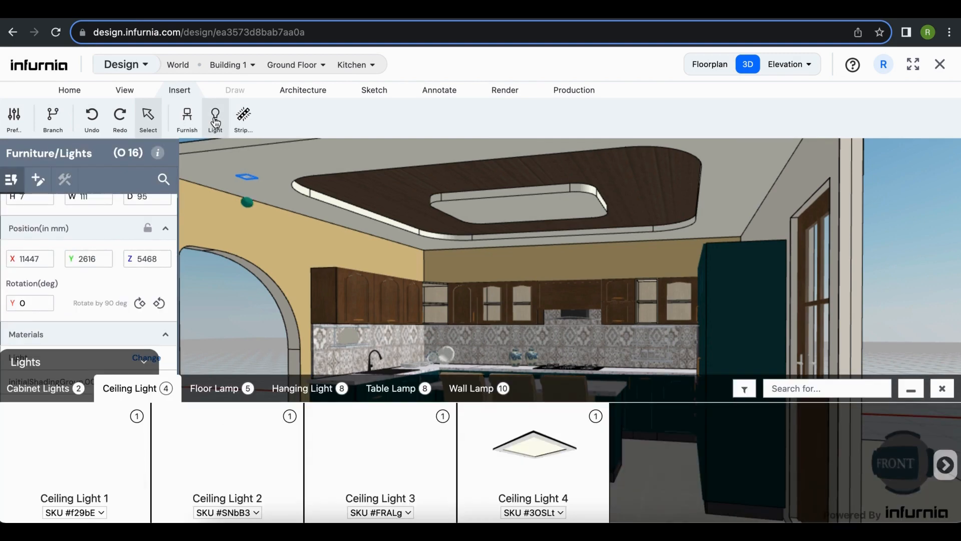
{"action": "left_click", "coordinate": [288, 393]}
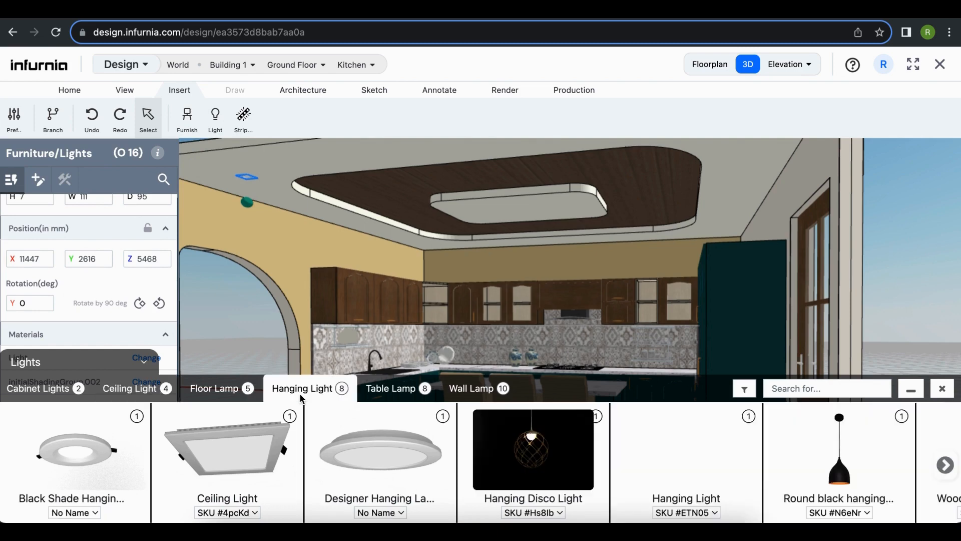
{"action": "left_click", "coordinate": [945, 465]}
{"action": "left_click", "coordinate": [945, 466]}
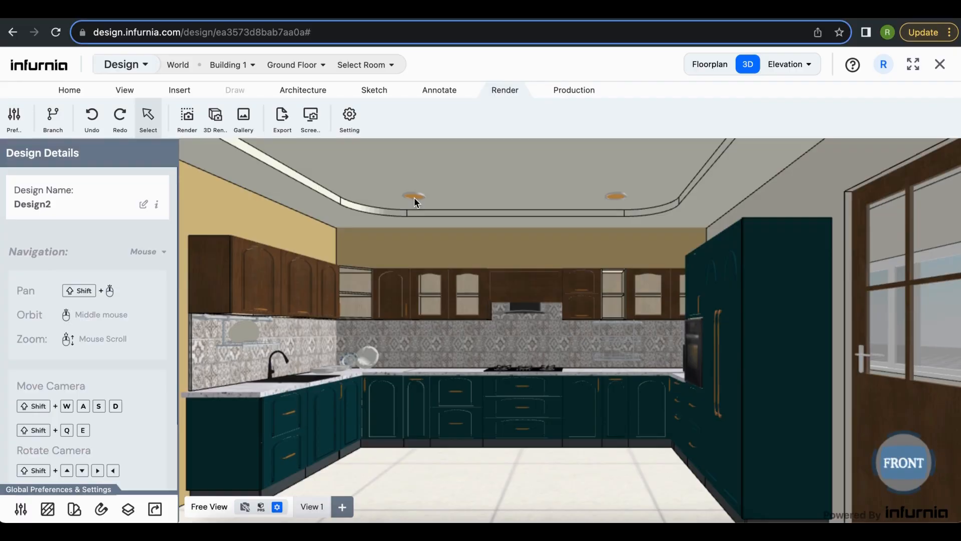
Step: Inspect the light type, intensity and color settings of the round ceiling light above the sink-side wall cabinets
{"action": "left_click", "coordinate": [413, 198]}
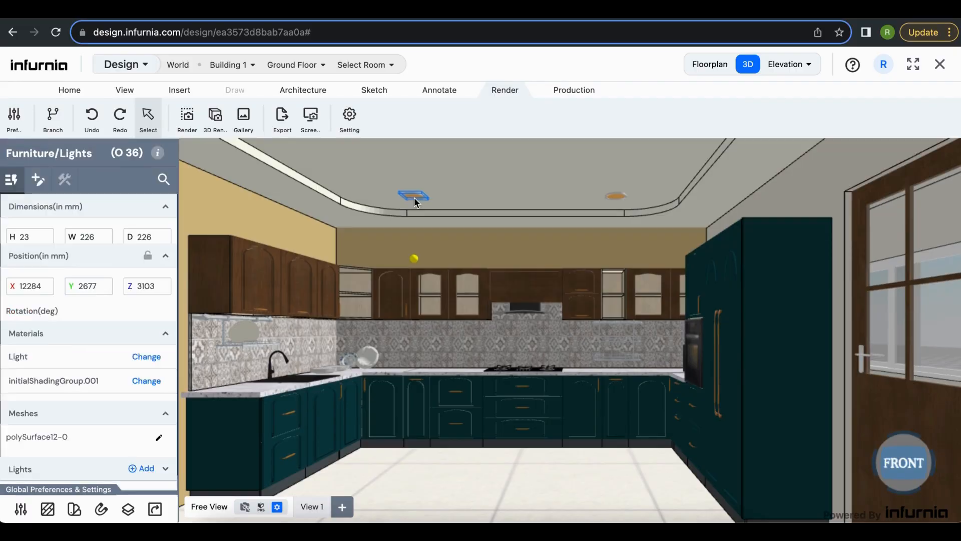
{"action": "left_click", "coordinate": [39, 187]}
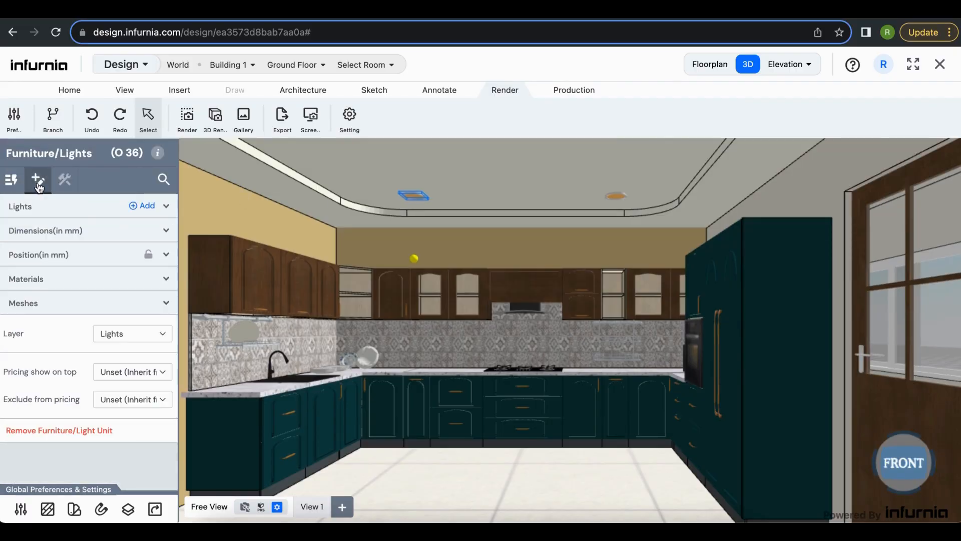
{"action": "left_click", "coordinate": [37, 204]}
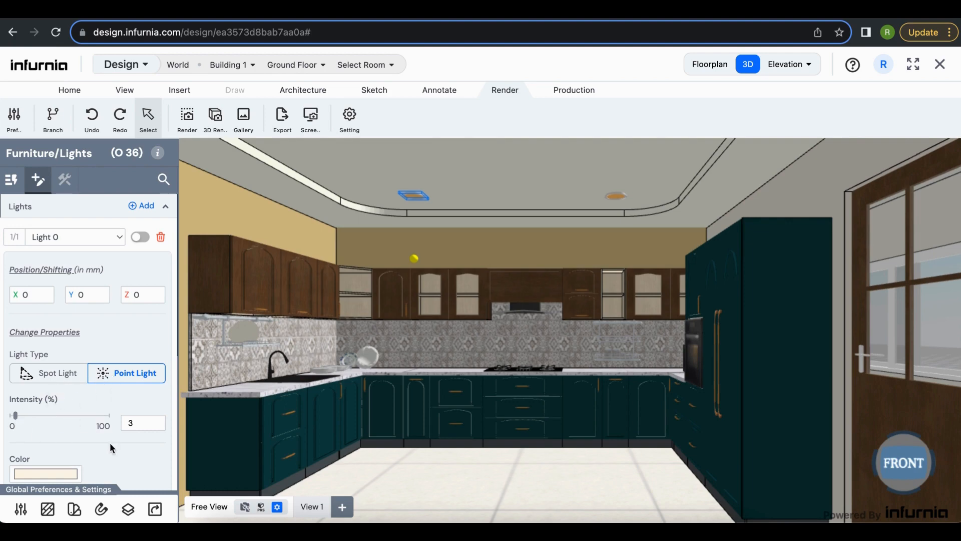
{"action": "scroll", "coordinate": [34, 458], "scroll_direction": "down", "scroll_amount": 2}
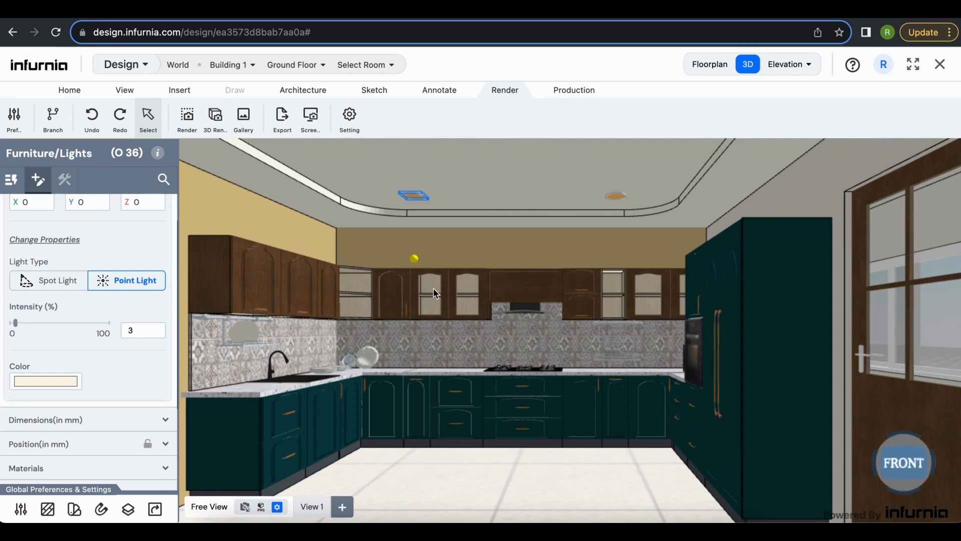
{"action": "left_click", "coordinate": [301, 323]}
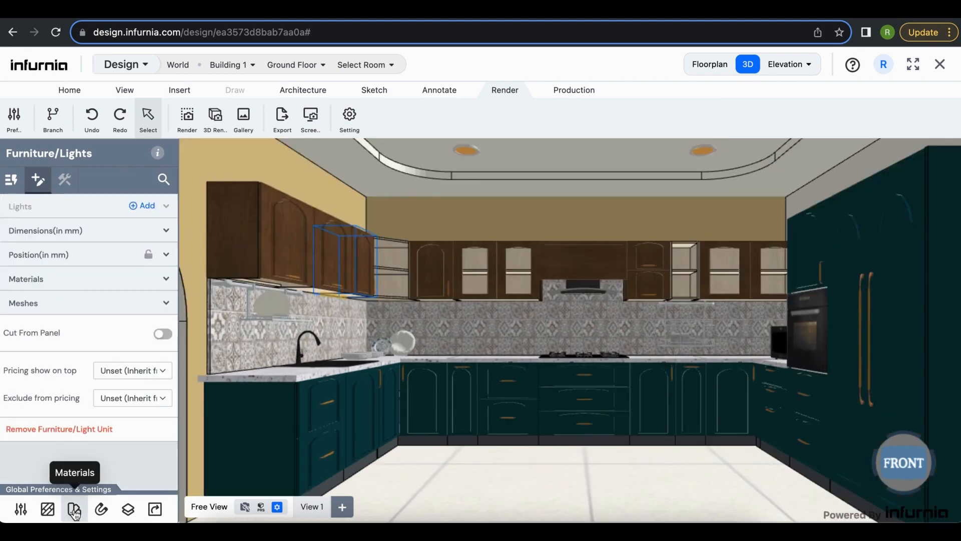
Step: Pick the blue-green base cabinet material and review its texture, opacity, reflection and refraction settings
{"action": "left_click", "coordinate": [74, 508]}
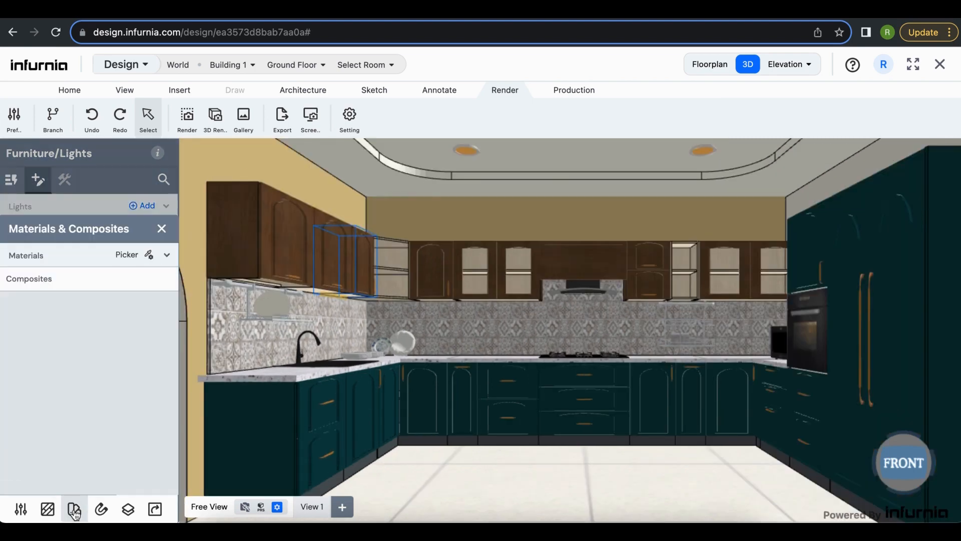
{"action": "left_click", "coordinate": [152, 257]}
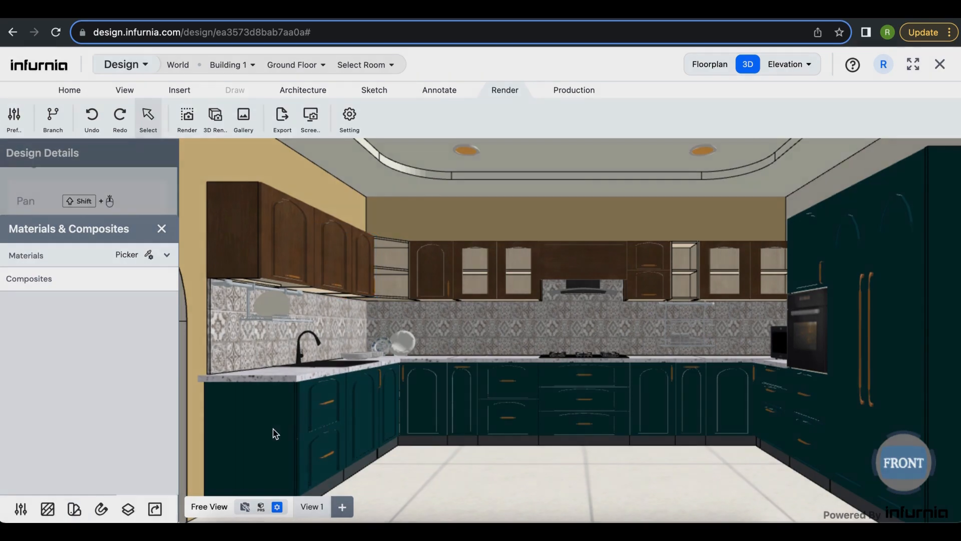
{"action": "left_click", "coordinate": [275, 434]}
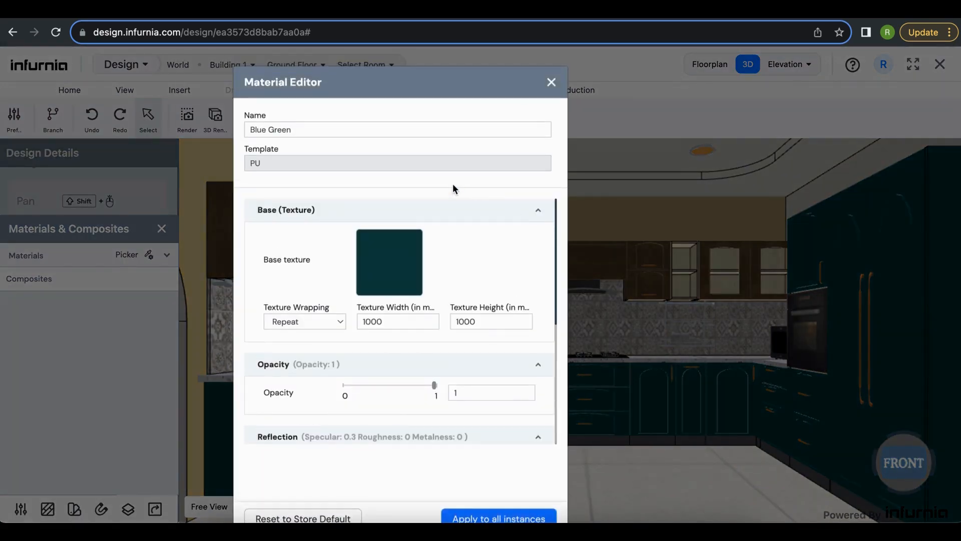
{"action": "scroll", "coordinate": [346, 366], "scroll_direction": "down", "scroll_amount": 1}
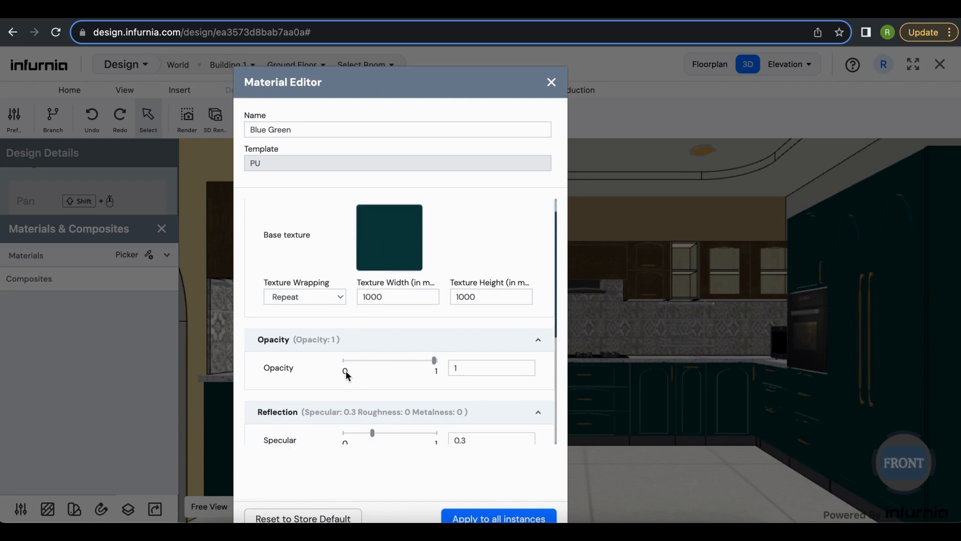
{"action": "scroll", "coordinate": [331, 408], "scroll_direction": "down", "scroll_amount": 1}
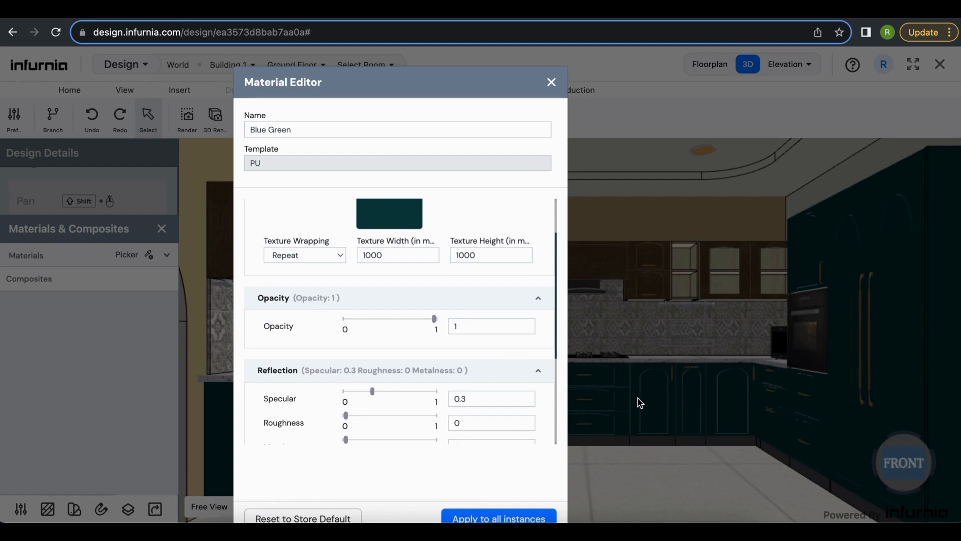
{"action": "scroll", "coordinate": [407, 406], "scroll_direction": "down", "scroll_amount": 1}
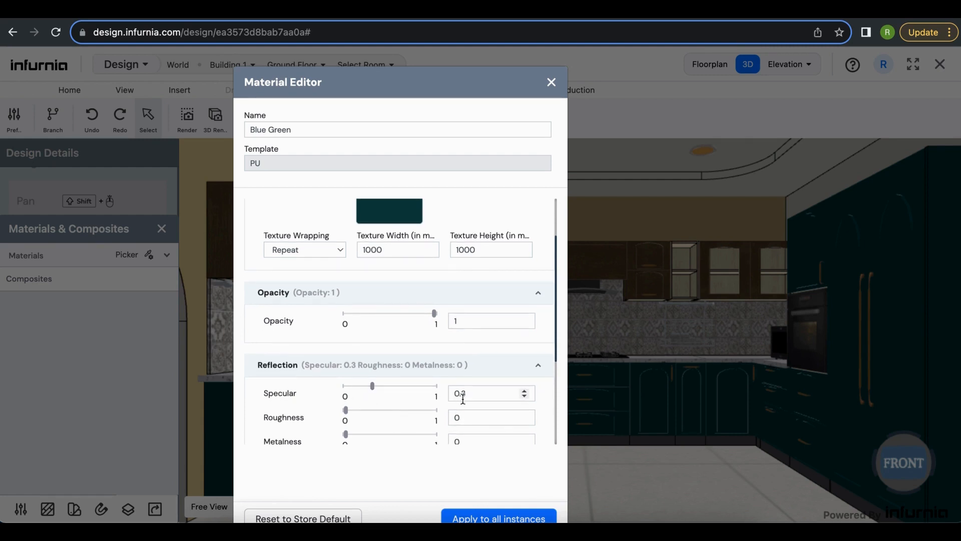
{"action": "scroll", "coordinate": [363, 412], "scroll_direction": "down", "scroll_amount": 1}
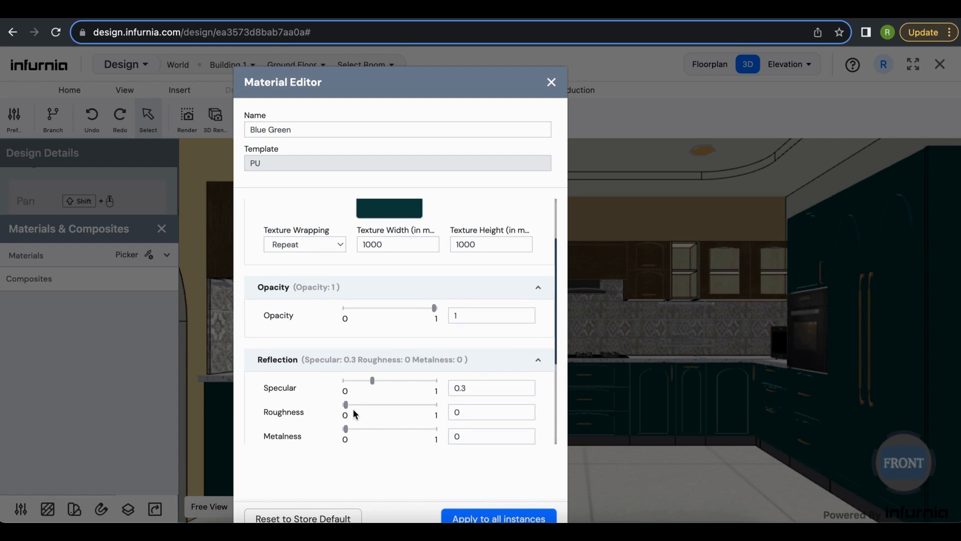
{"action": "scroll", "coordinate": [353, 409], "scroll_direction": "down", "scroll_amount": 4}
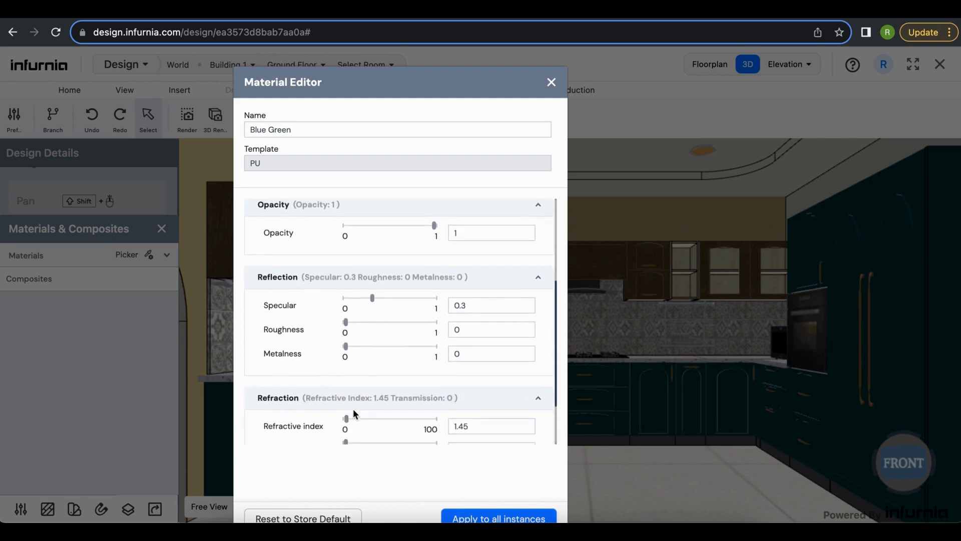
{"action": "scroll", "coordinate": [353, 409], "scroll_direction": "down", "scroll_amount": 1}
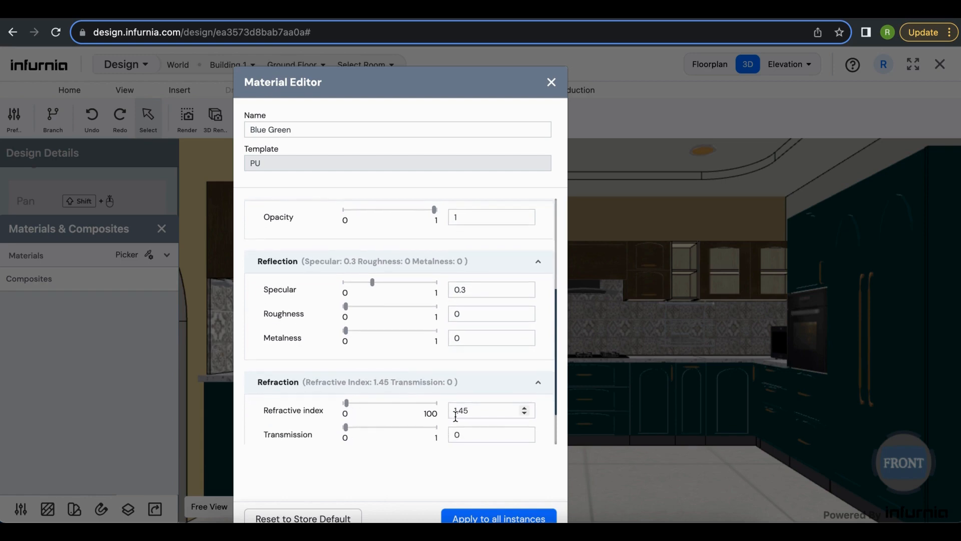
{"action": "key", "text": "Escape"}
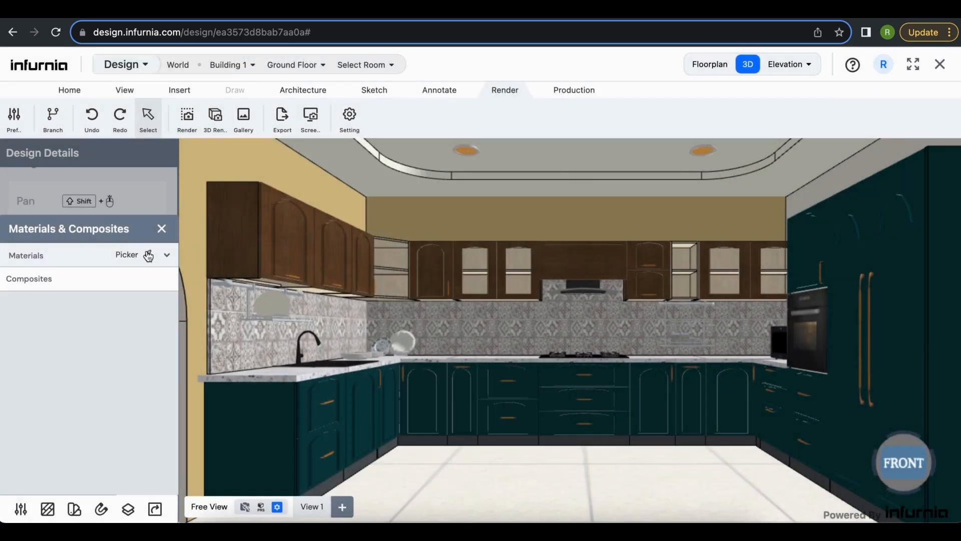
Step: Pick the beige wall paint material and review its reflection and refraction settings
{"action": "double_click", "coordinate": [230, 166]}
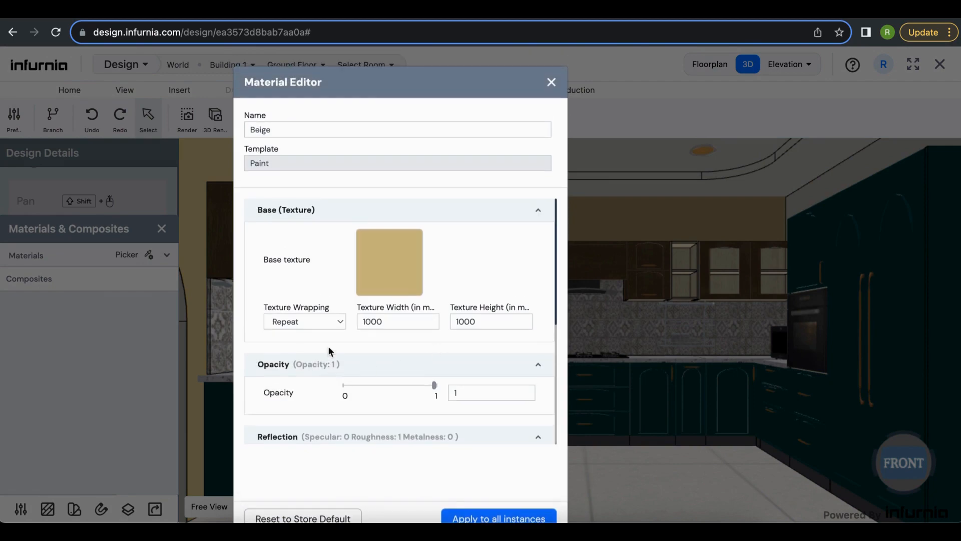
{"action": "scroll", "coordinate": [351, 354], "scroll_direction": "down", "scroll_amount": 5}
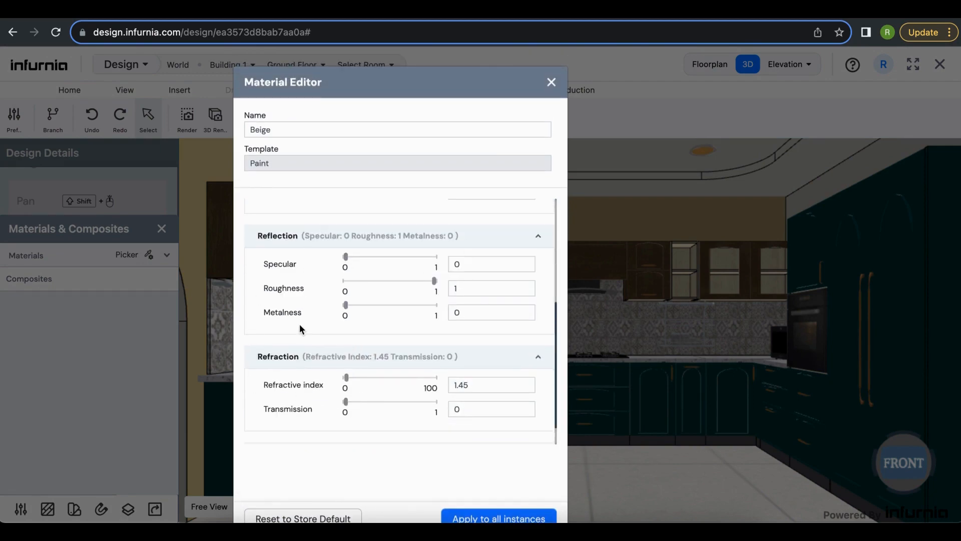
{"action": "left_click", "coordinate": [552, 83]}
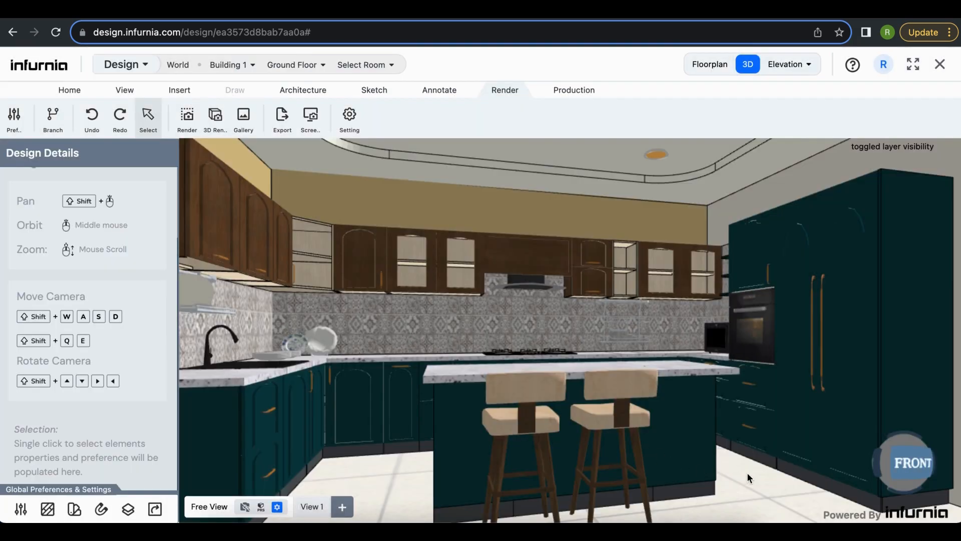
Step: Queue an HD render of the kitchen's free view with the 16:9 aspect ratio
{"action": "mouse_move", "coordinate": [748, 474]}
{"action": "middle_mouse_down", "text": "shift"}
{"action": "mouse_move", "coordinate": [740, 448]}
{"action": "mouse_move", "coordinate": [751, 469]}
{"action": "middle_mouse_up", "text": "shift"}
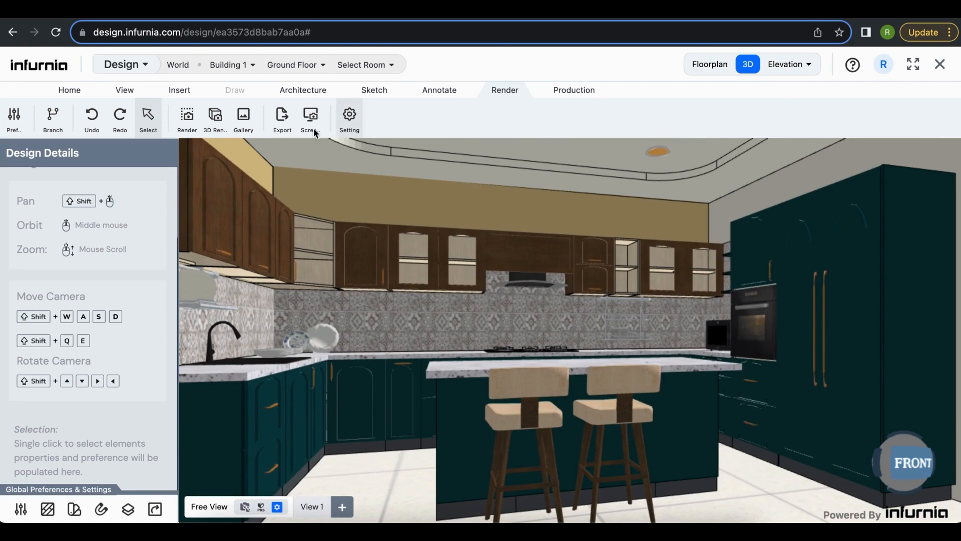
{"action": "left_click", "coordinate": [187, 119]}
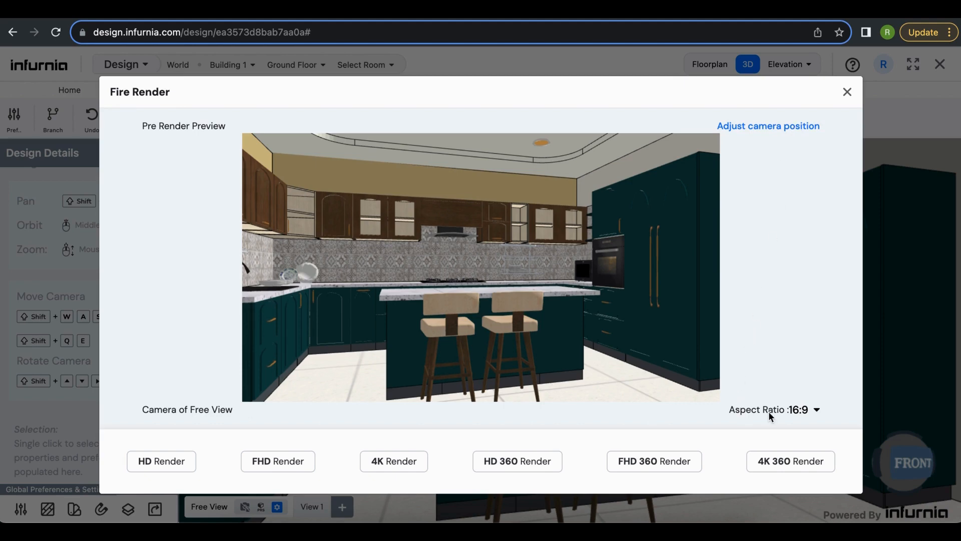
{"action": "left_click", "coordinate": [807, 413]}
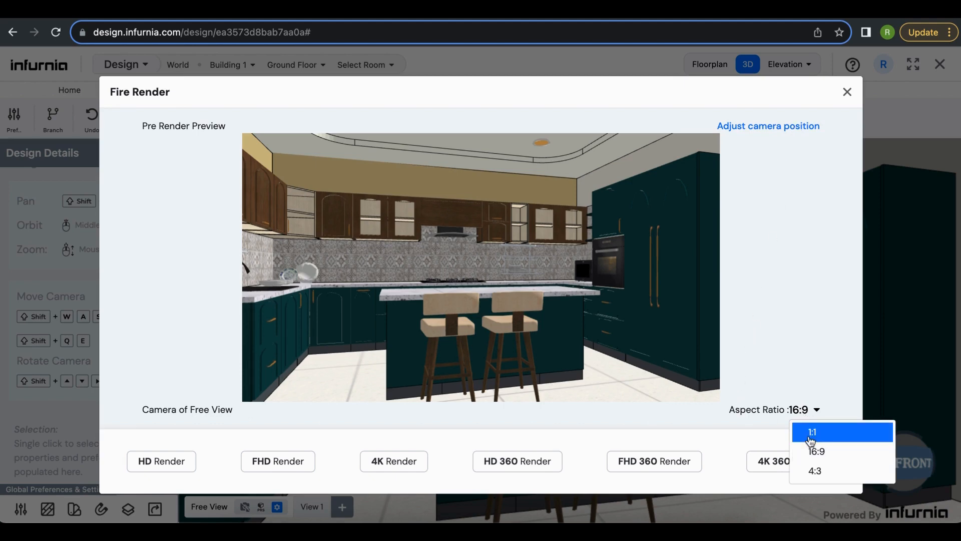
{"action": "left_click", "coordinate": [813, 432]}
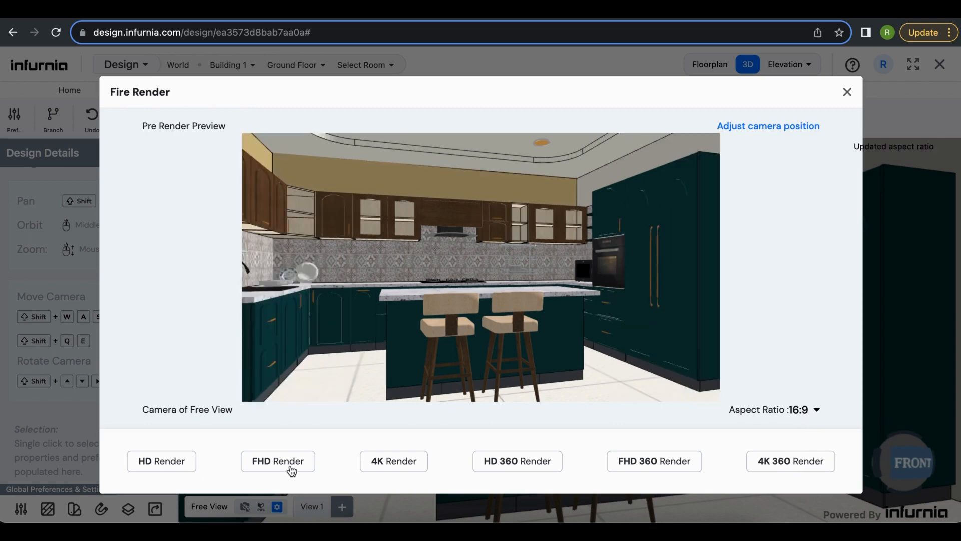
{"action": "left_click", "coordinate": [189, 467]}
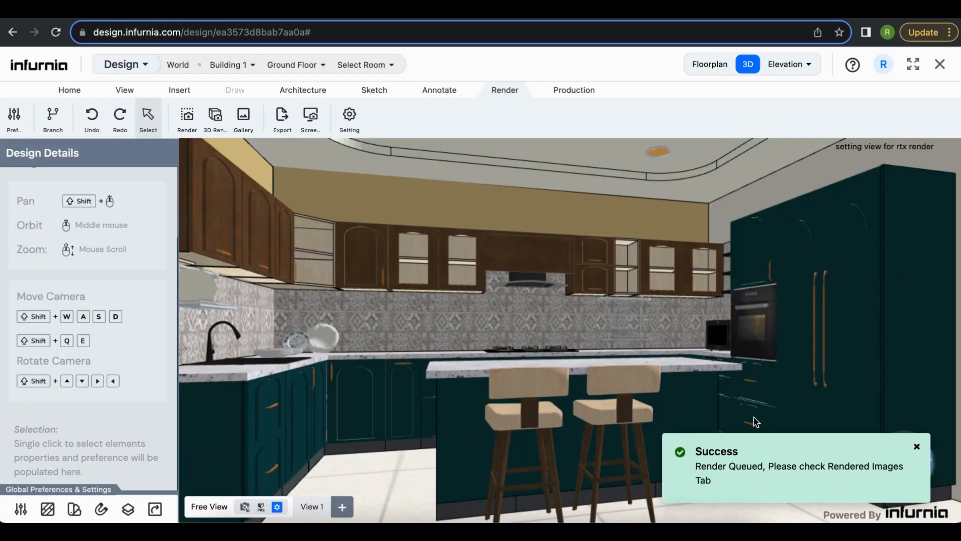
Step: Review the HD, FHD and 4K render outputs and view the 4K kitchen render with the arched opening at full size
{"action": "left_click", "coordinate": [240, 119]}
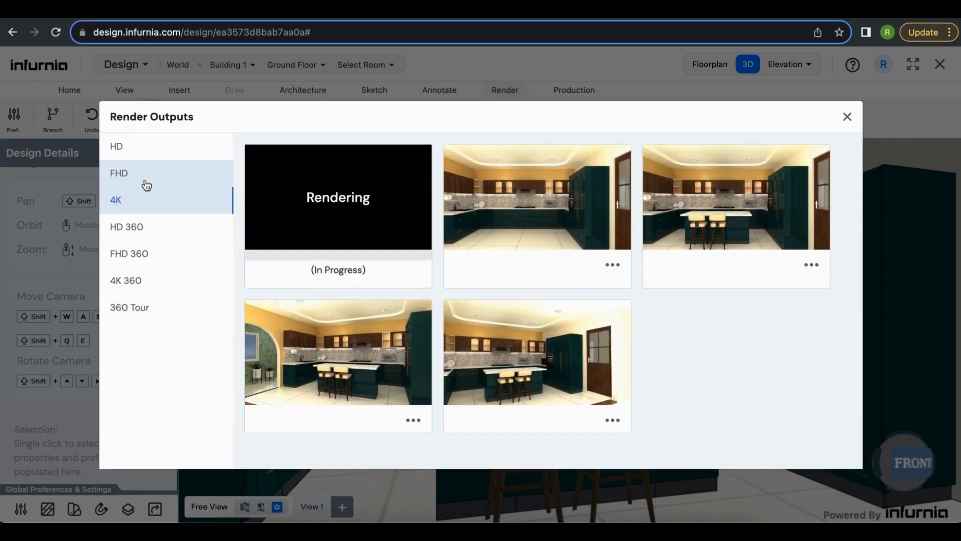
{"action": "left_click", "coordinate": [148, 154]}
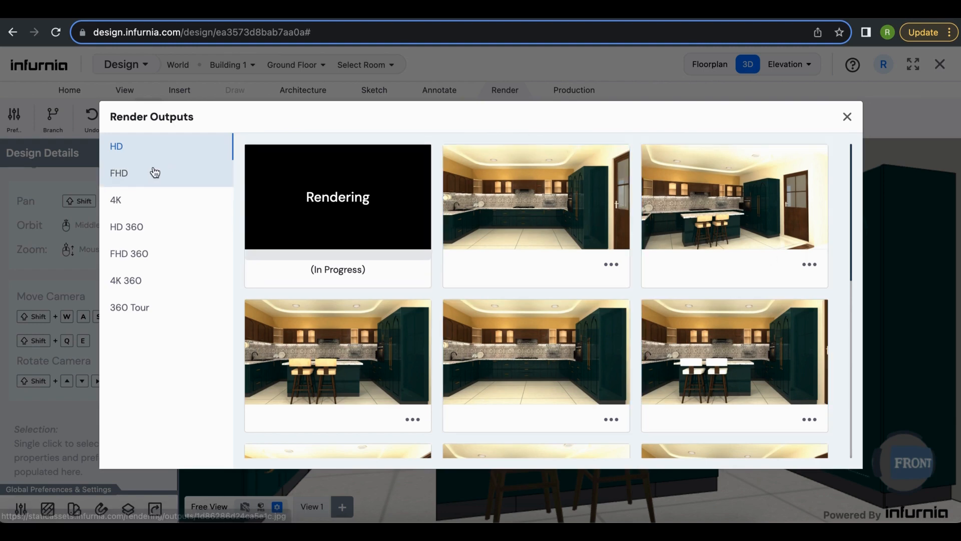
{"action": "left_click", "coordinate": [142, 181]}
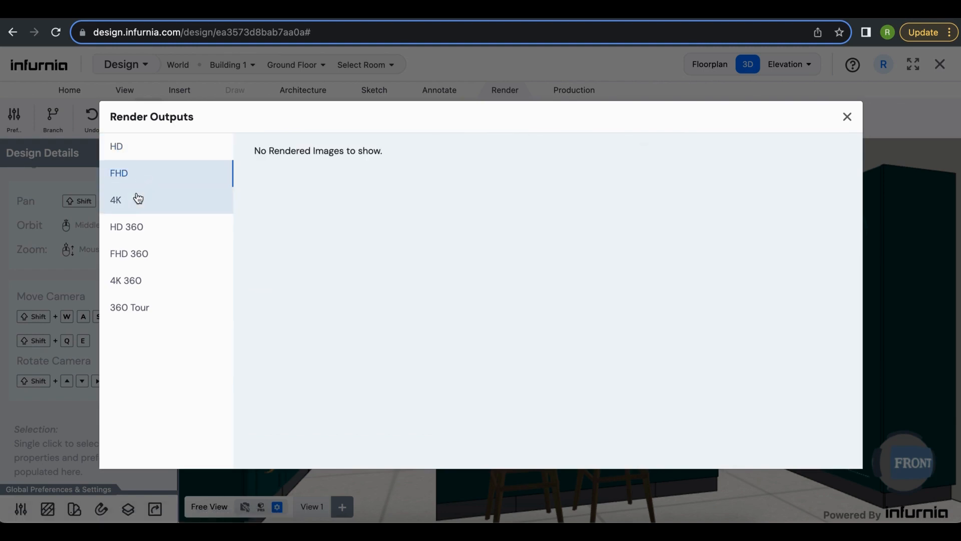
{"action": "left_click", "coordinate": [139, 198]}
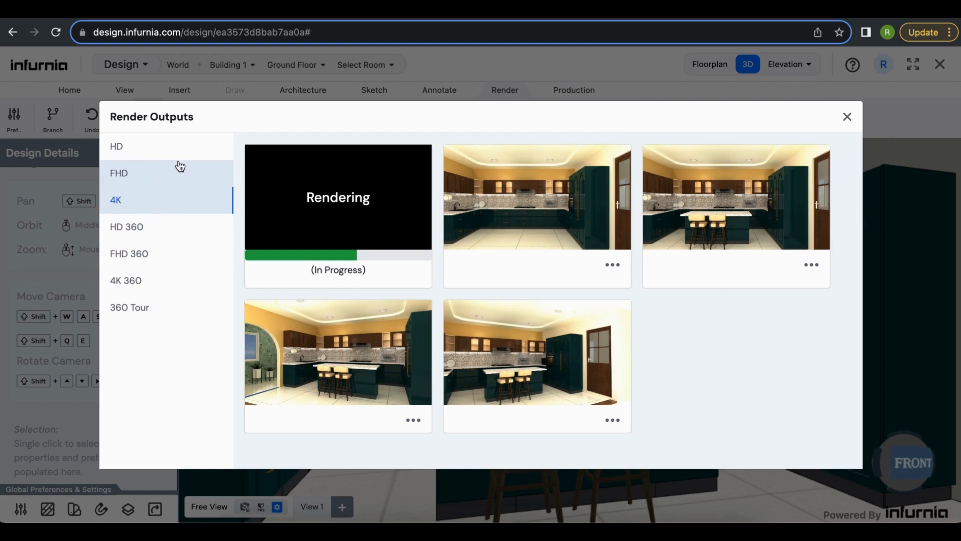
{"action": "left_click", "coordinate": [539, 223]}
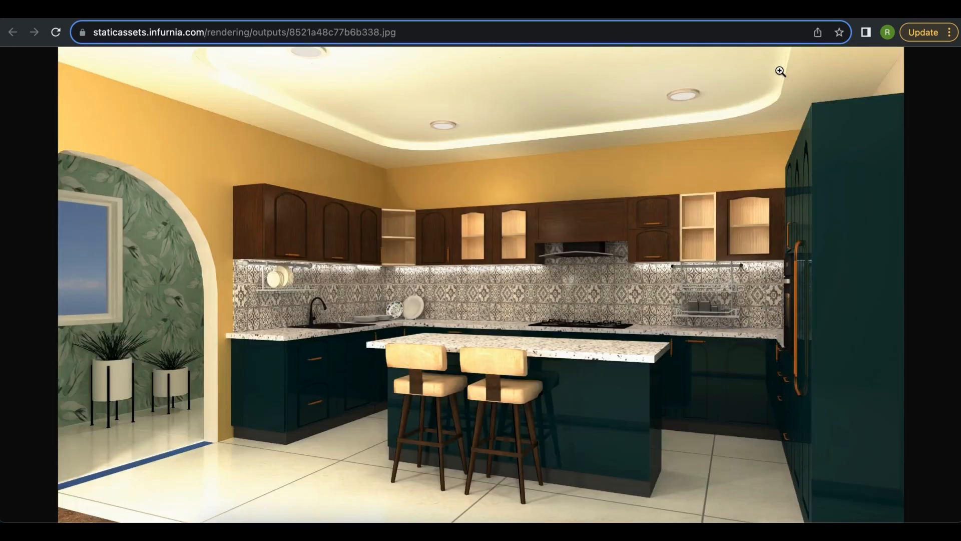
{"action": "left_click", "coordinate": [320, 10]}
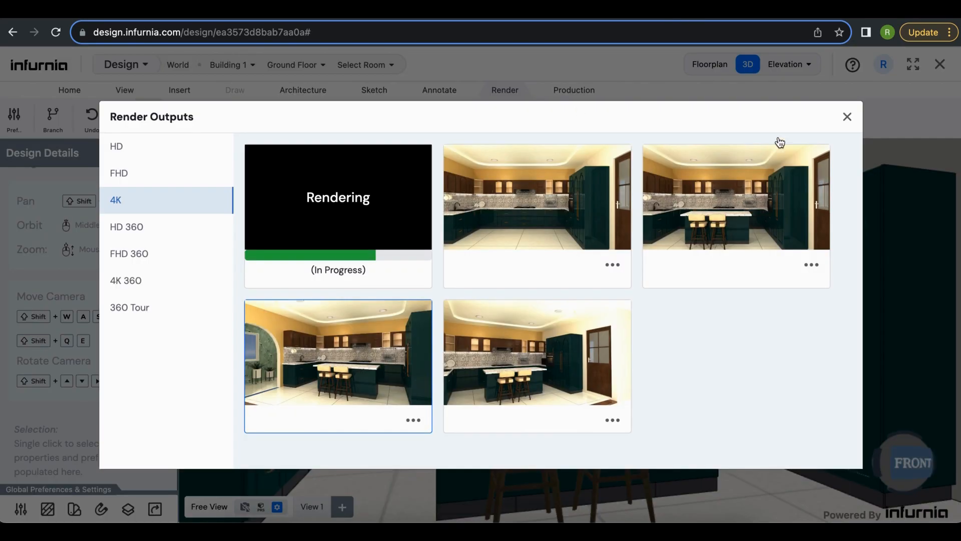
{"action": "left_click", "coordinate": [847, 118]}
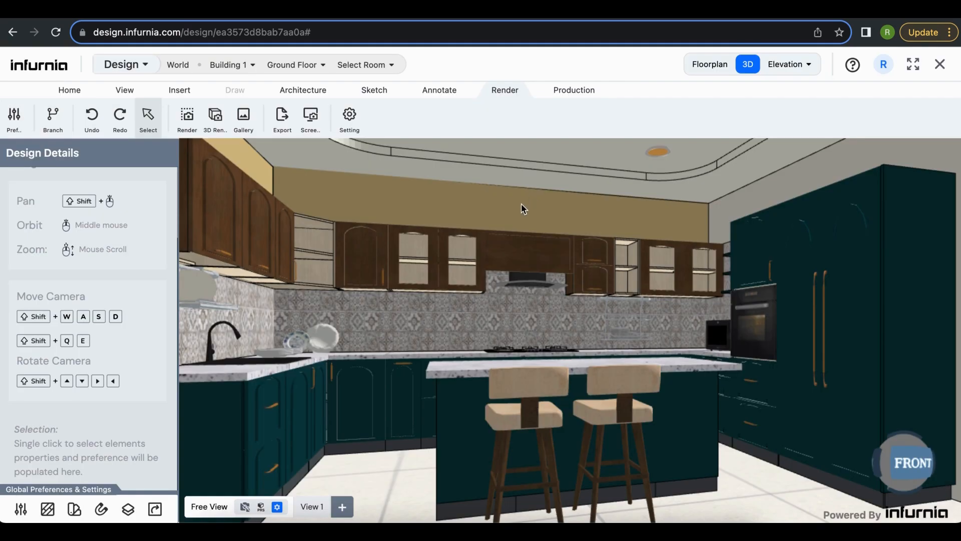
Step: Generate a wall section elevation view of the beige back wall behind the hob
{"action": "left_click", "coordinate": [521, 210]}
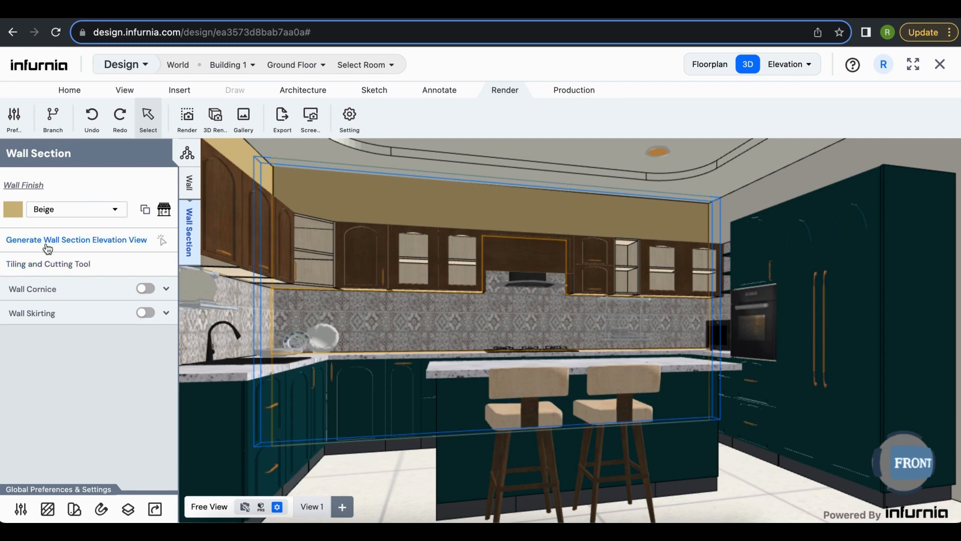
{"action": "left_click", "coordinate": [126, 243]}
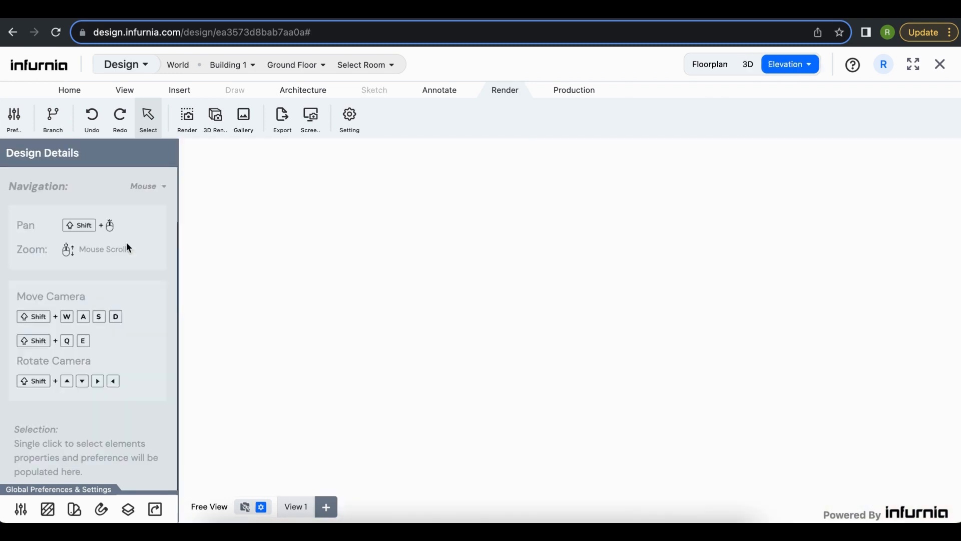
Step: Activate the Align Dimension tool for the back wall elevation and review its text and line preferences
{"action": "mouse_move", "coordinate": [476, 392]}
{"action": "left_mouse_down", "text": "shift"}
{"action": "mouse_move", "coordinate": [484, 298]}
{"action": "mouse_move", "coordinate": [560, 305]}
{"action": "mouse_move", "coordinate": [542, 312]}
{"action": "left_mouse_up", "text": "shift"}
{"action": "scroll", "coordinate": [388, 379], "scroll_direction": "up", "scroll_amount": 3}
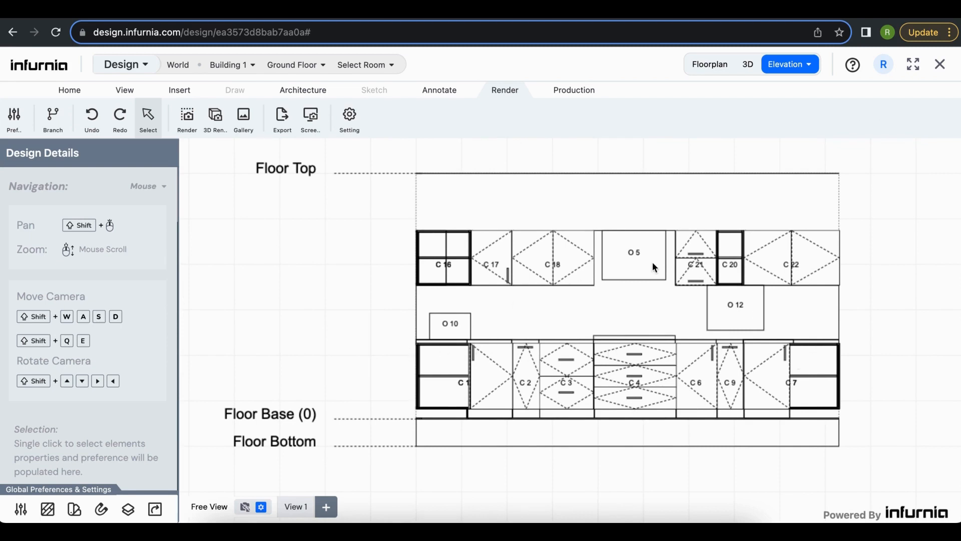
{"action": "left_click", "coordinate": [441, 91]}
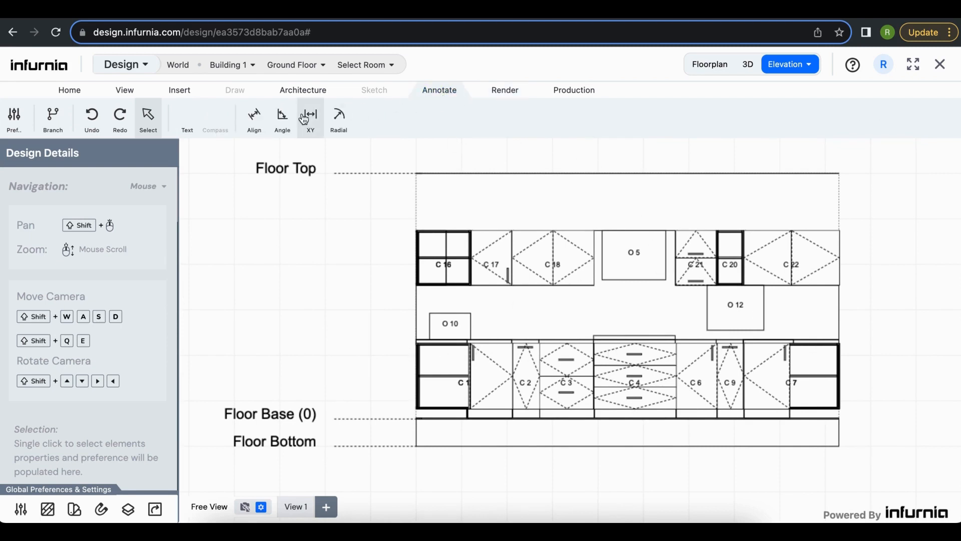
{"action": "left_click", "coordinate": [257, 130]}
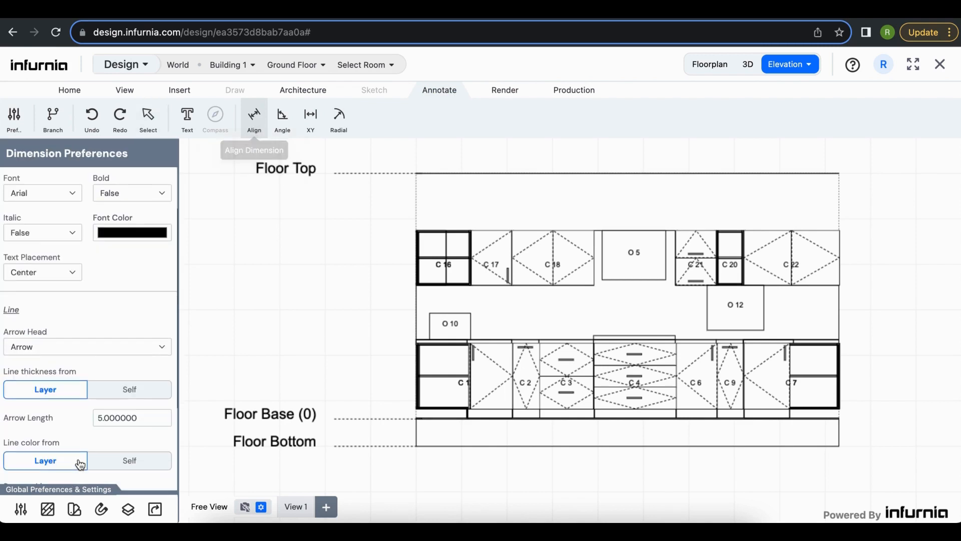
{"action": "scroll", "coordinate": [60, 465], "scroll_direction": "down", "scroll_amount": 3}
{"action": "left_click", "coordinate": [38, 473]}
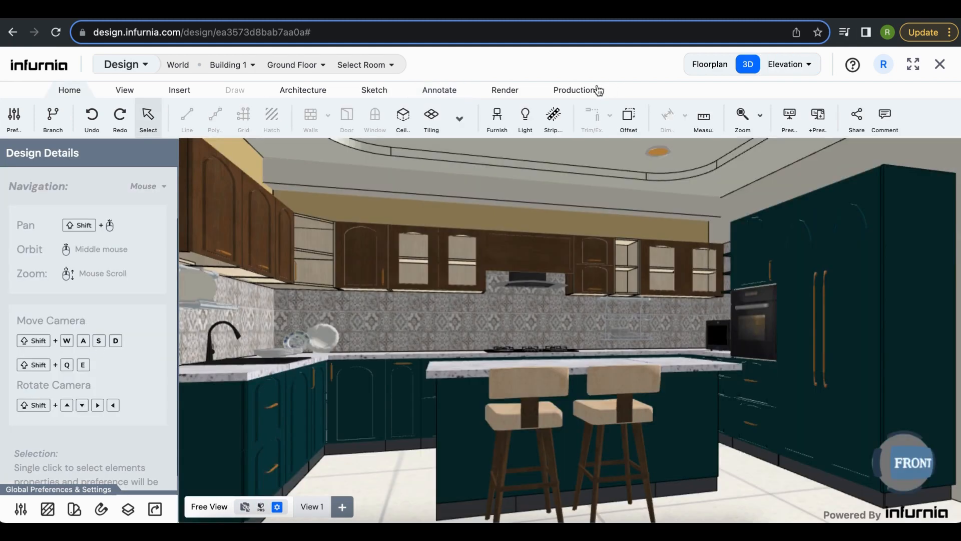
Step: Generate a pricing quotation for the Kitchen on the Ground Floor of Building 1
{"action": "left_click", "coordinate": [566, 91]}
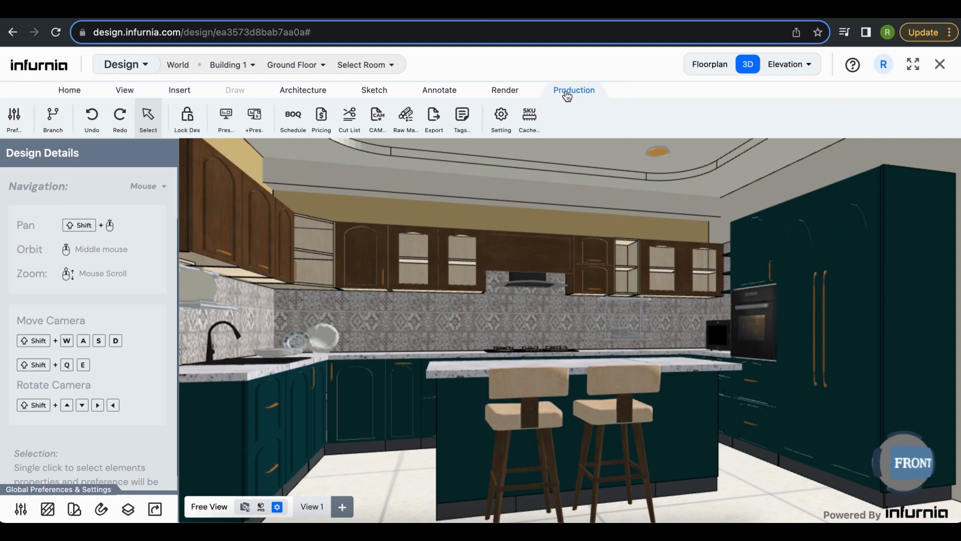
{"action": "left_click", "coordinate": [322, 128]}
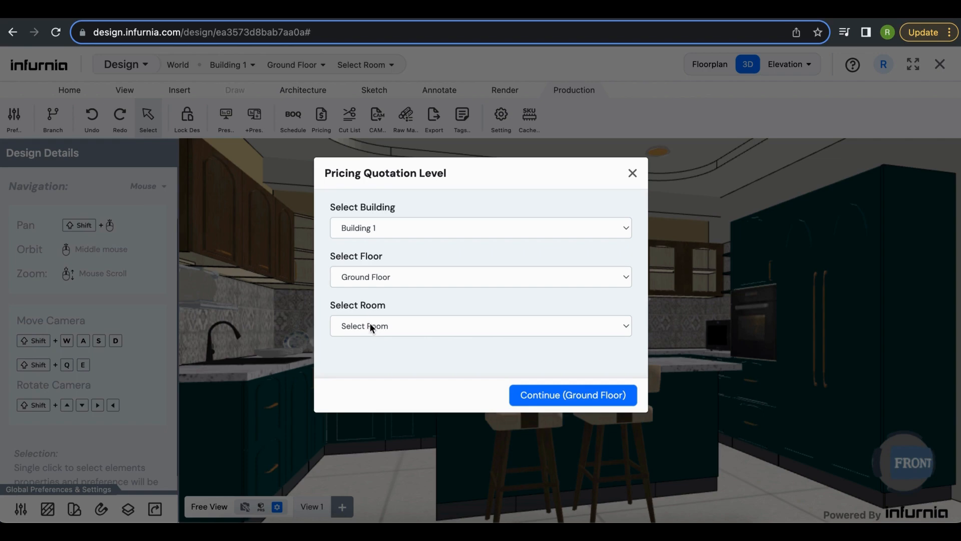
{"action": "left_click", "coordinate": [370, 325]}
{"action": "left_click", "coordinate": [422, 373]}
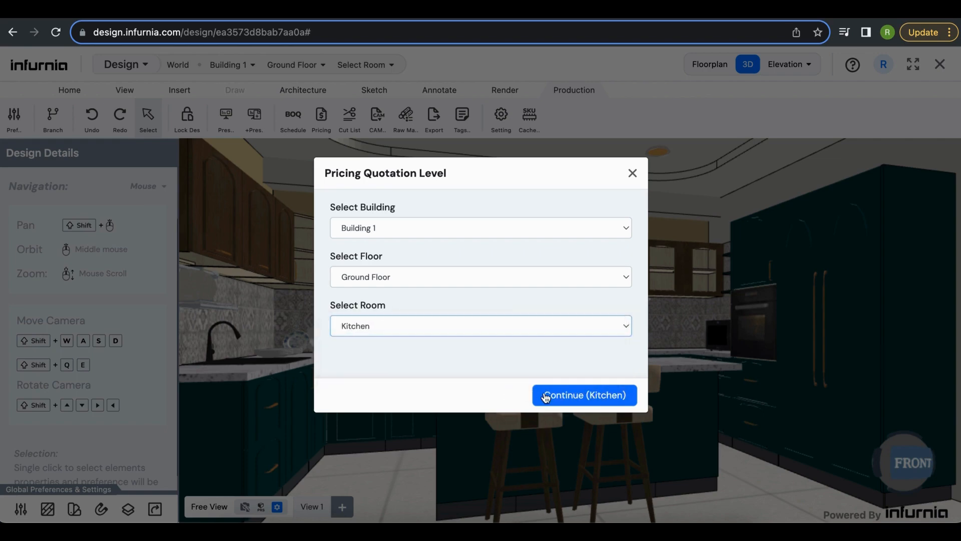
{"action": "left_click", "coordinate": [545, 394]}
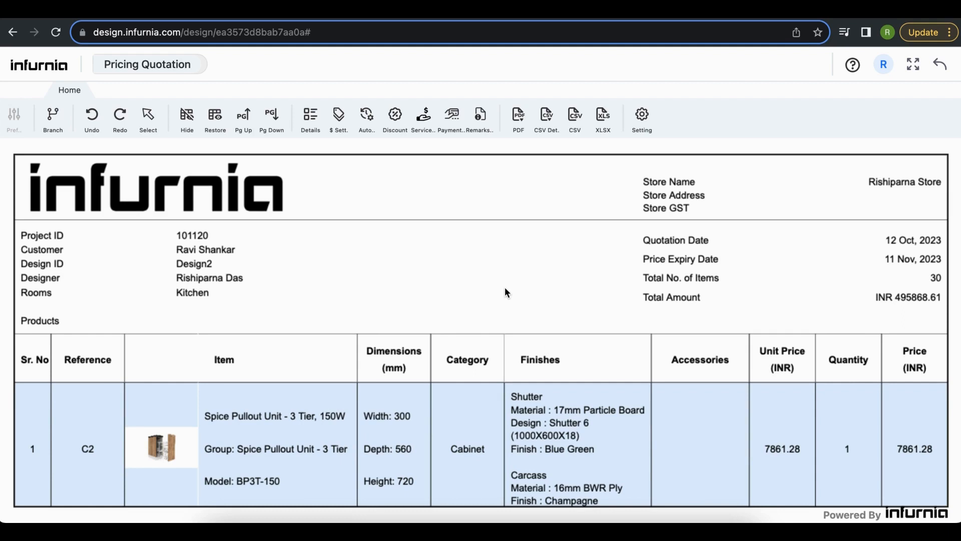
Step: Review the quotation's item list and its discount and other charges options
{"action": "scroll", "coordinate": [394, 443], "scroll_direction": "down", "scroll_amount": 5}
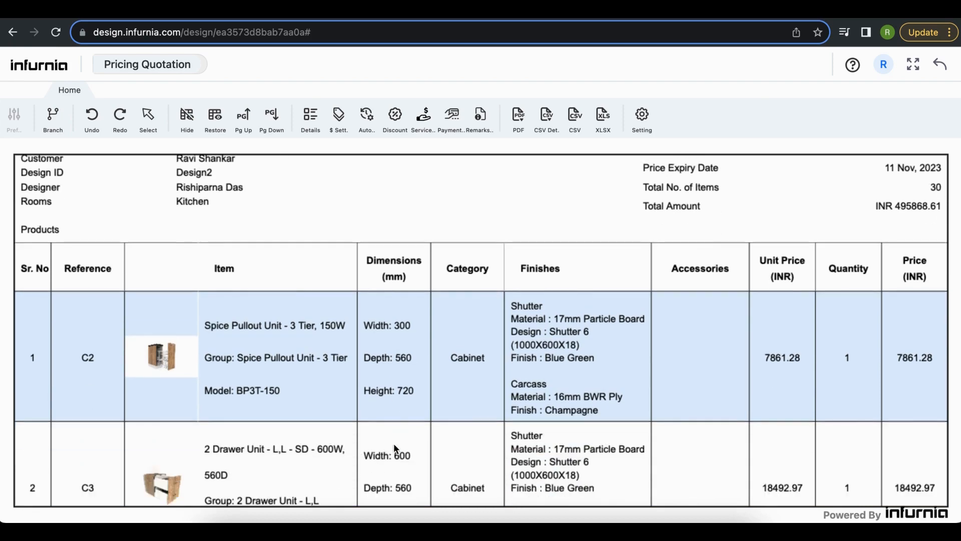
{"action": "scroll", "coordinate": [396, 447], "scroll_direction": "up", "scroll_amount": 3}
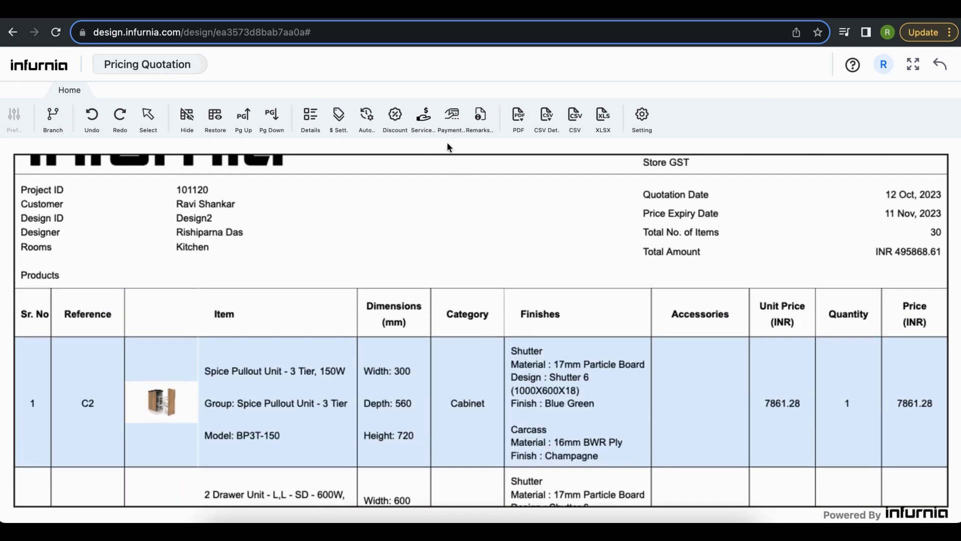
{"action": "left_click", "coordinate": [400, 131]}
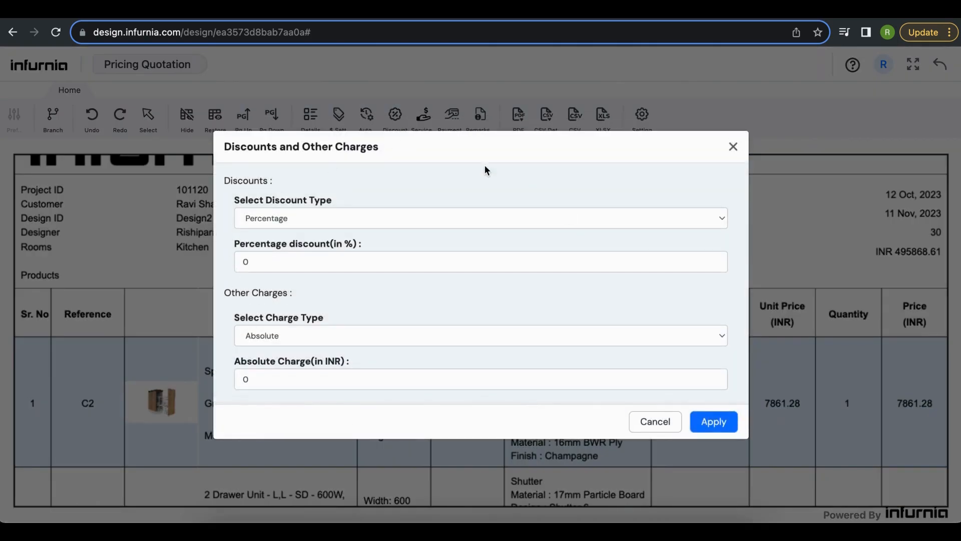
{"action": "left_click", "coordinate": [733, 146]}
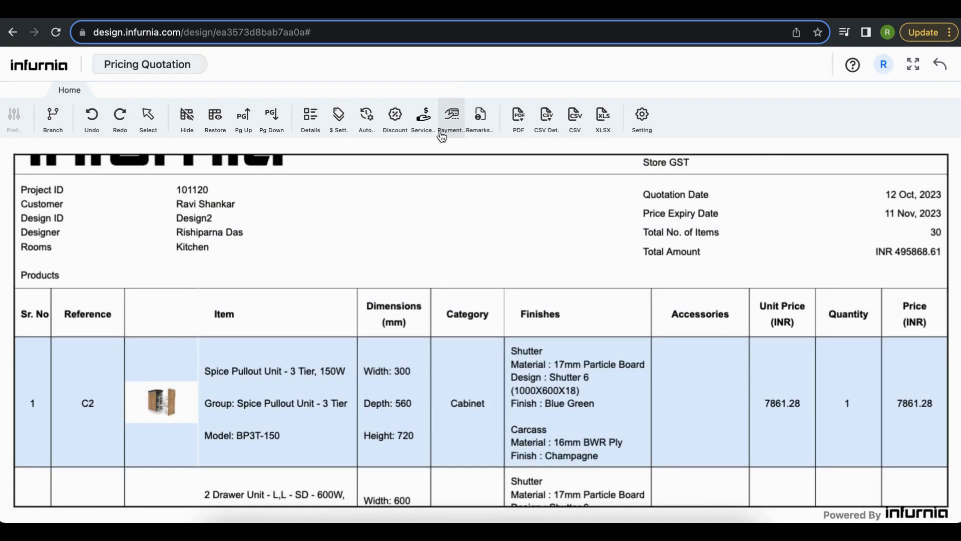
Step: Add an Electrical And Lighting services charge on Per Unit Basis with its rate, quantity and tax, and update the quotation
{"action": "left_click", "coordinate": [424, 116]}
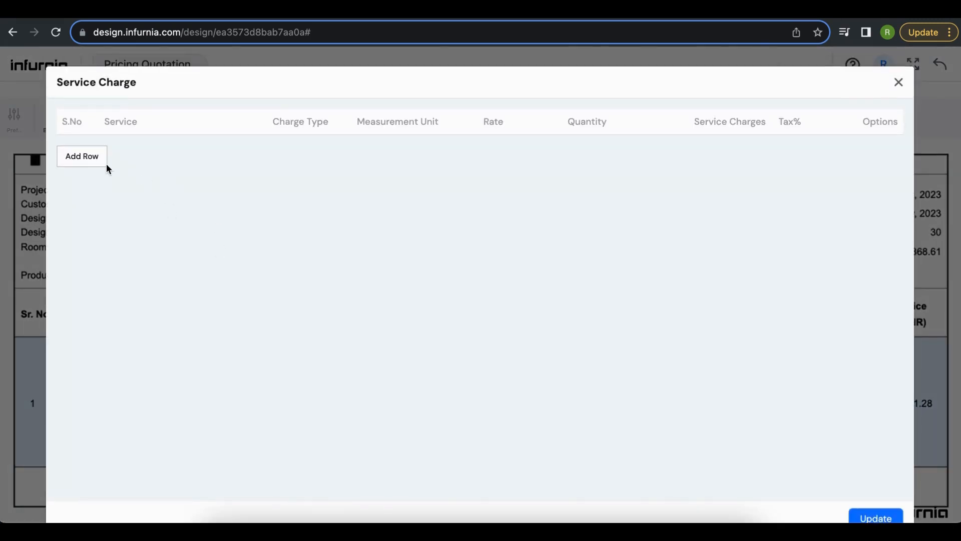
{"action": "left_click", "coordinate": [77, 156]}
{"action": "left_click", "coordinate": [160, 160]}
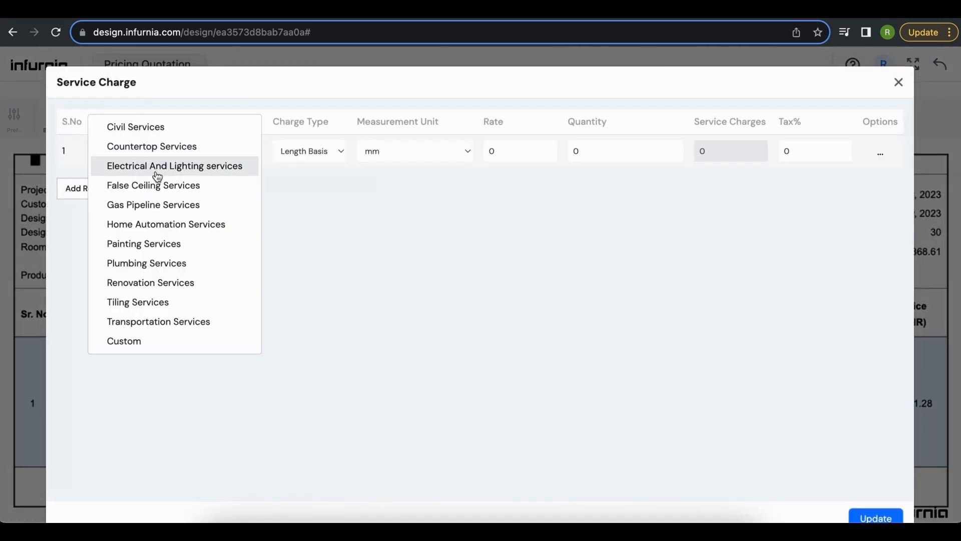
{"action": "left_click", "coordinate": [158, 172]}
{"action": "left_click", "coordinate": [316, 158]}
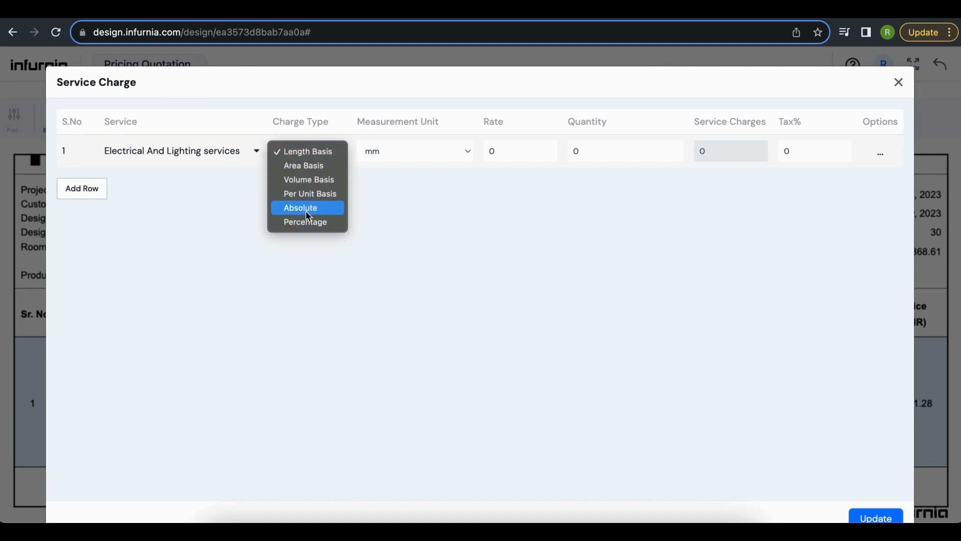
{"action": "left_click", "coordinate": [320, 193]}
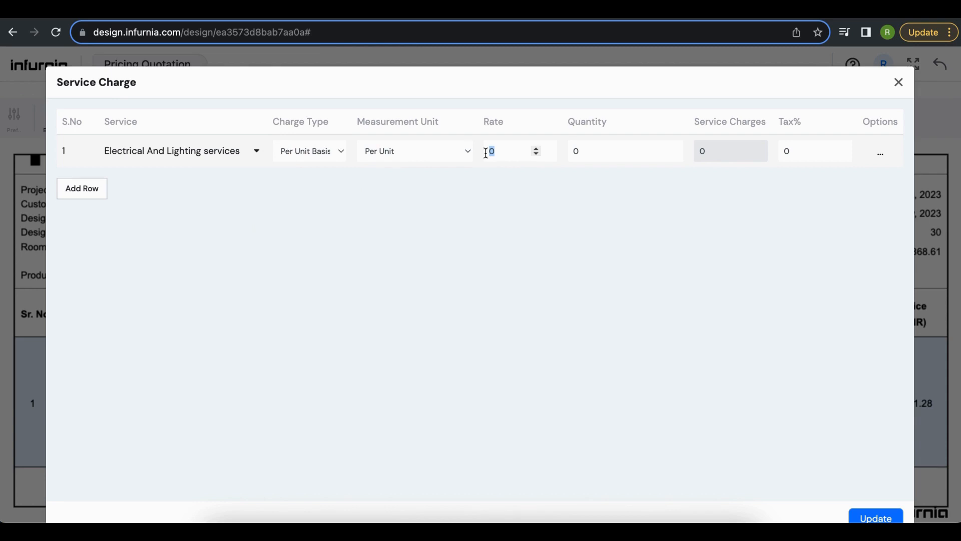
{"action": "left_click", "coordinate": [560, 150]}
{"action": "type", "text": "3"}
{"action": "left_click_drag", "start_coordinate": [797, 150], "coordinate": [781, 152]}
{"action": "left_click", "coordinate": [870, 518]}
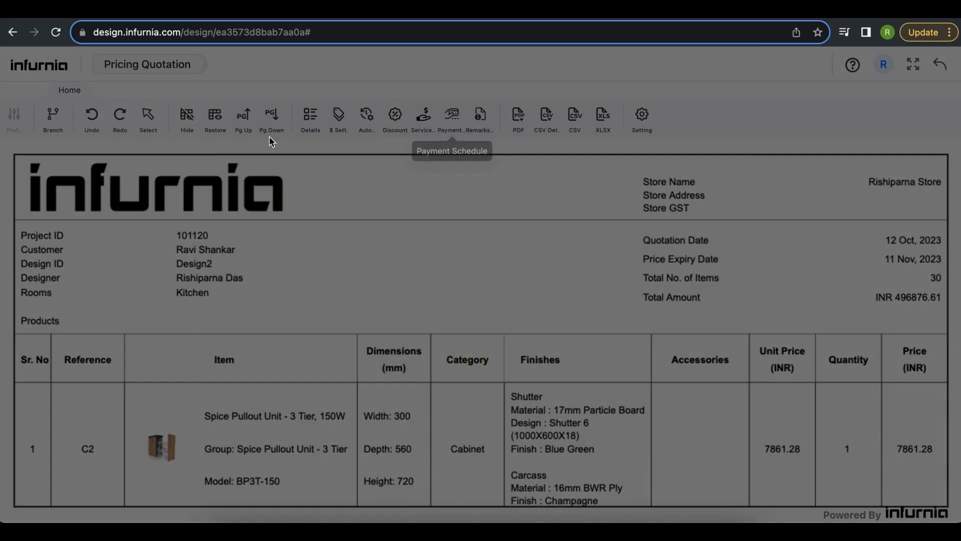
Step: Check the payment schedule and remarks options of the quotation and export the quotation as a PDF
{"action": "left_click", "coordinate": [451, 114]}
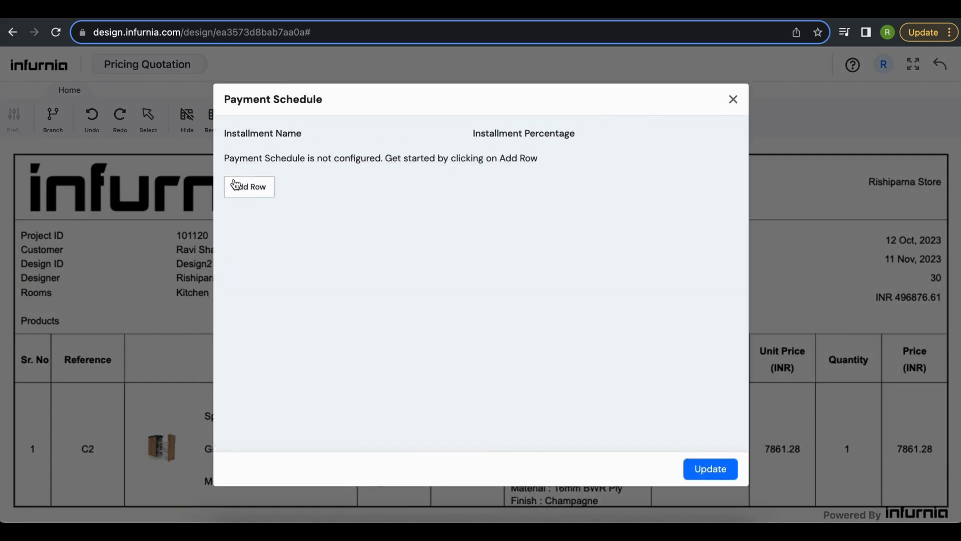
{"action": "key", "text": "Escape"}
{"action": "left_click", "coordinate": [483, 120]}
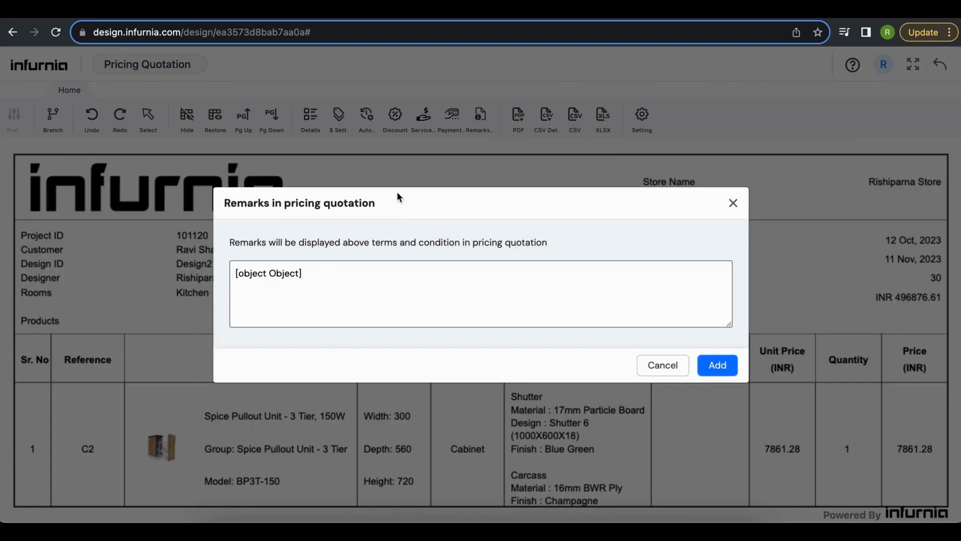
{"action": "left_click", "coordinate": [734, 203]}
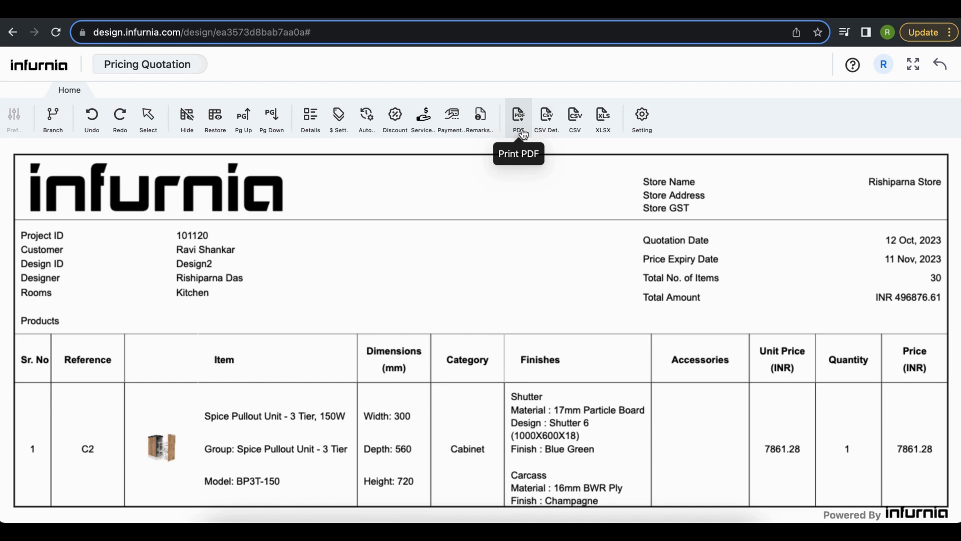
{"action": "left_click", "coordinate": [521, 131]}
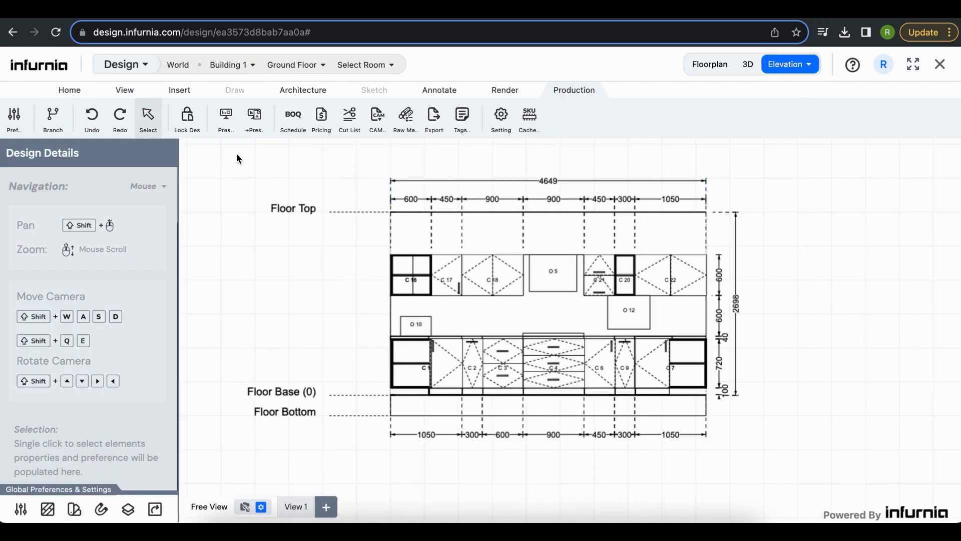
Step: Create a presentation sheet from the catalogue's Template 2
{"action": "left_click", "coordinate": [145, 66]}
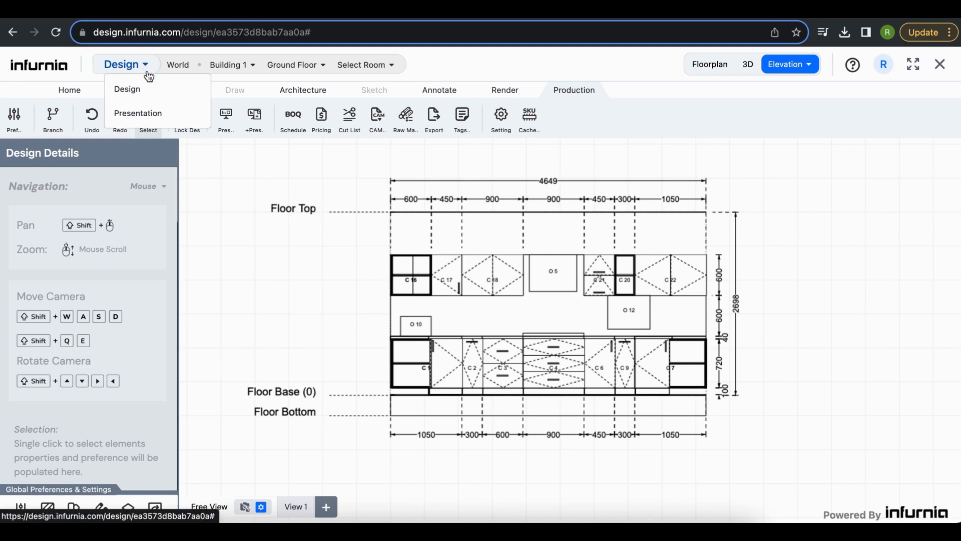
{"action": "left_click", "coordinate": [142, 115]}
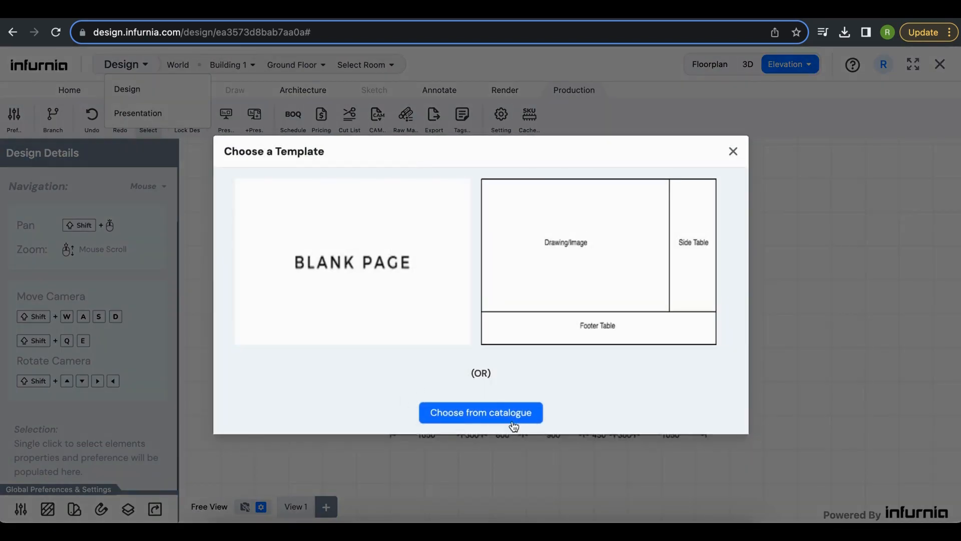
{"action": "left_click", "coordinate": [469, 412]}
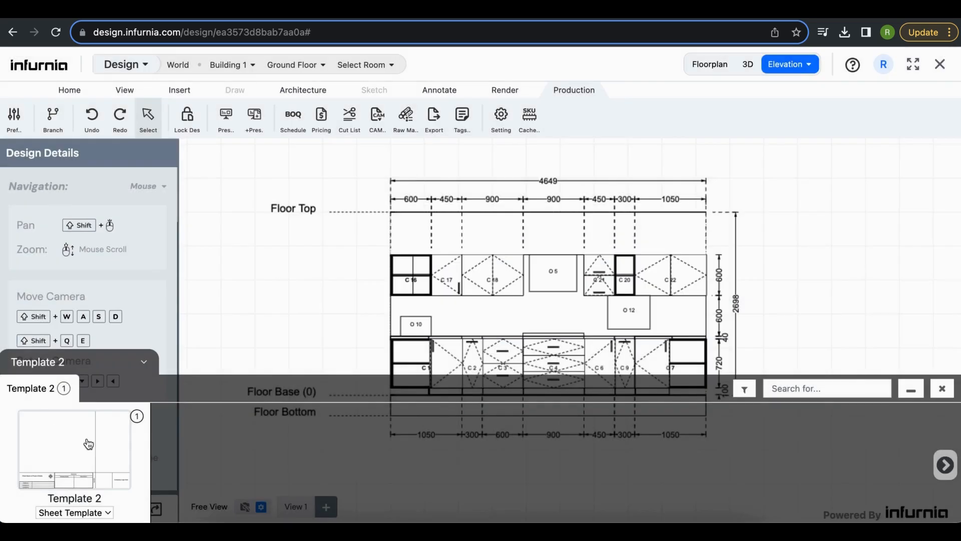
{"action": "left_click", "coordinate": [65, 447]}
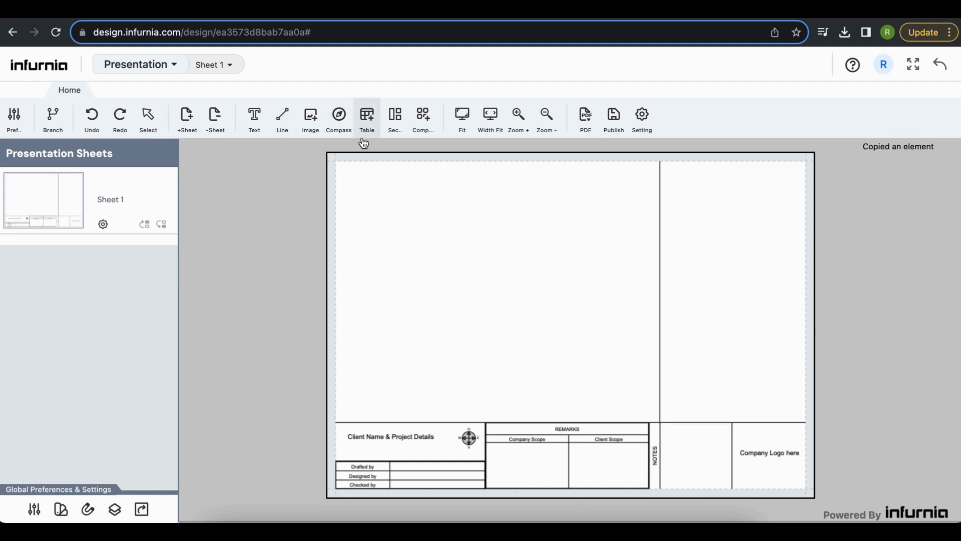
Step: Add the kitchen render without the island to the upper drawing area of Sheet 1, about 126 mm wide
{"action": "left_click", "coordinate": [310, 121]}
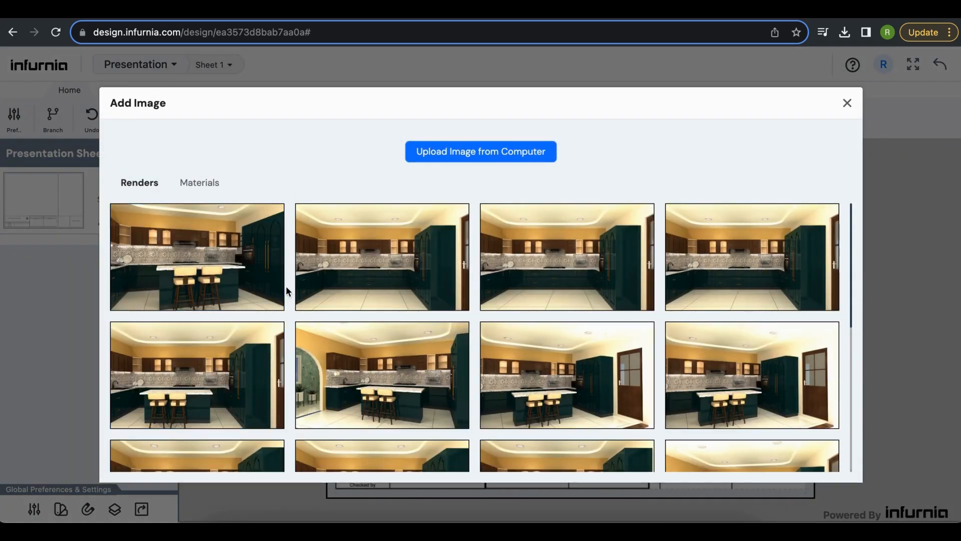
{"action": "scroll", "coordinate": [371, 288], "scroll_direction": "down", "scroll_amount": 2}
{"action": "left_click", "coordinate": [369, 282]}
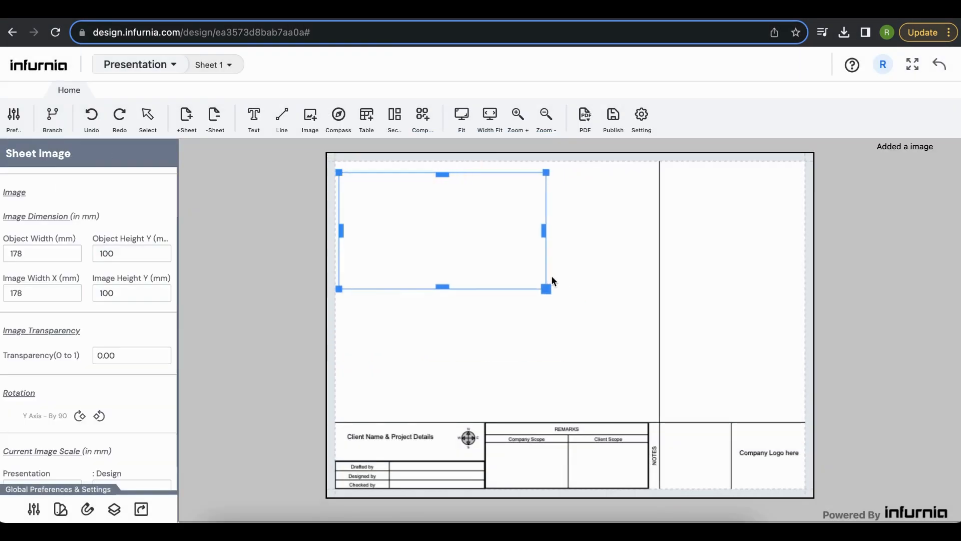
{"action": "left_click_drag", "start_coordinate": [407, 232], "coordinate": [404, 220]}
Step: Add the kitchen render with the island and two stools below the first render and size both images alike
{"action": "left_click", "coordinate": [310, 119]}
{"action": "scroll", "coordinate": [361, 364], "scroll_direction": "down", "scroll_amount": 1}
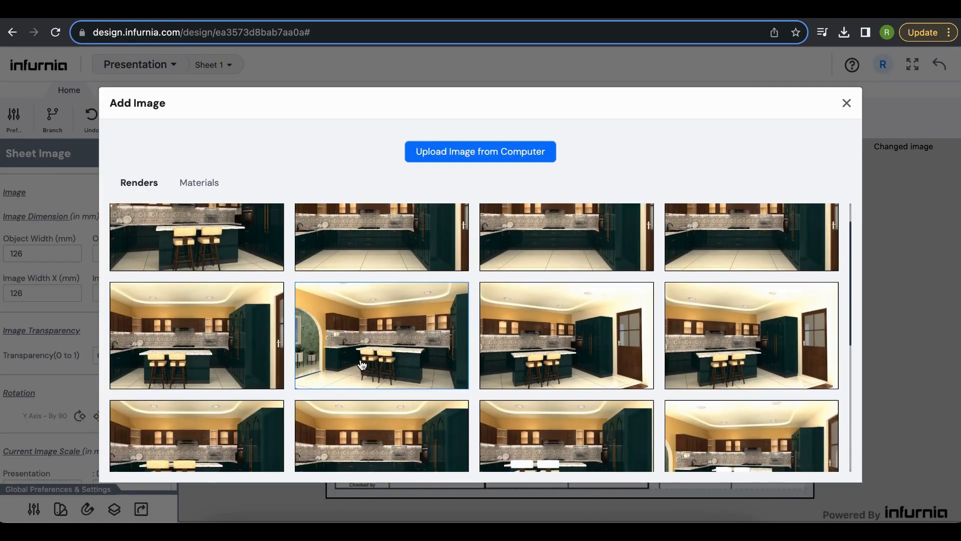
{"action": "left_click", "coordinate": [361, 365]}
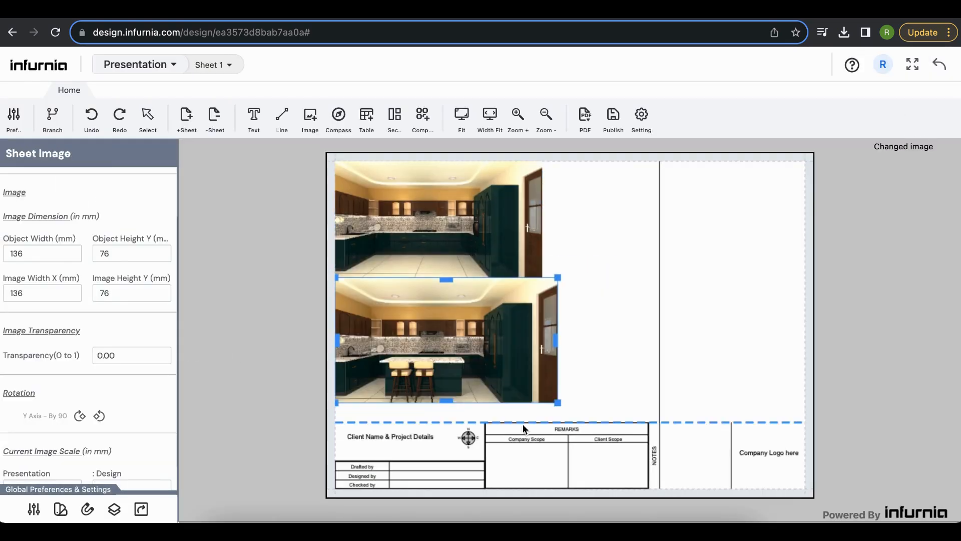
{"action": "left_click_drag", "start_coordinate": [557, 402], "coordinate": [541, 396]}
{"action": "left_click_drag", "start_coordinate": [453, 330], "coordinate": [453, 342]}
{"action": "left_click", "coordinate": [455, 254]}
{"action": "left_click", "coordinate": [530, 375]}
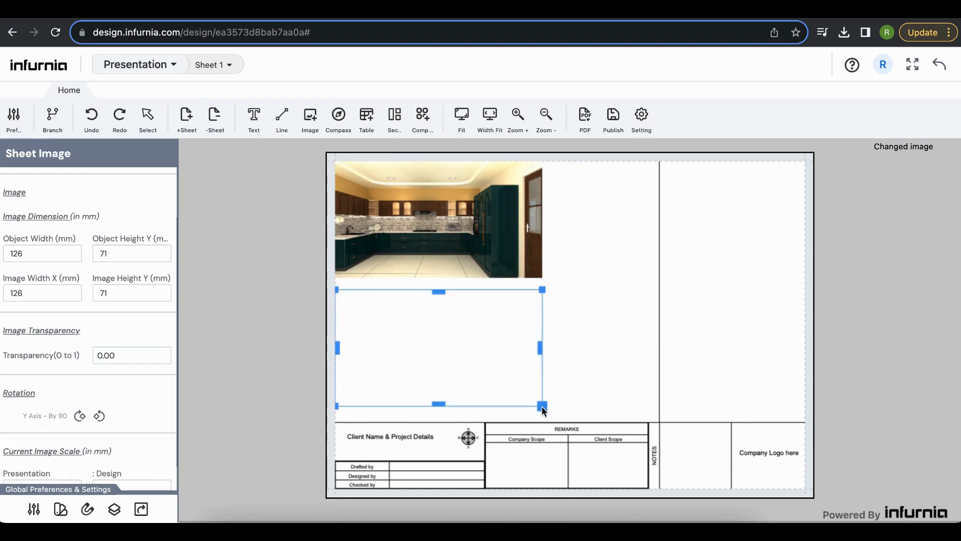
{"action": "left_click_drag", "start_coordinate": [542, 407], "coordinate": [559, 415]}
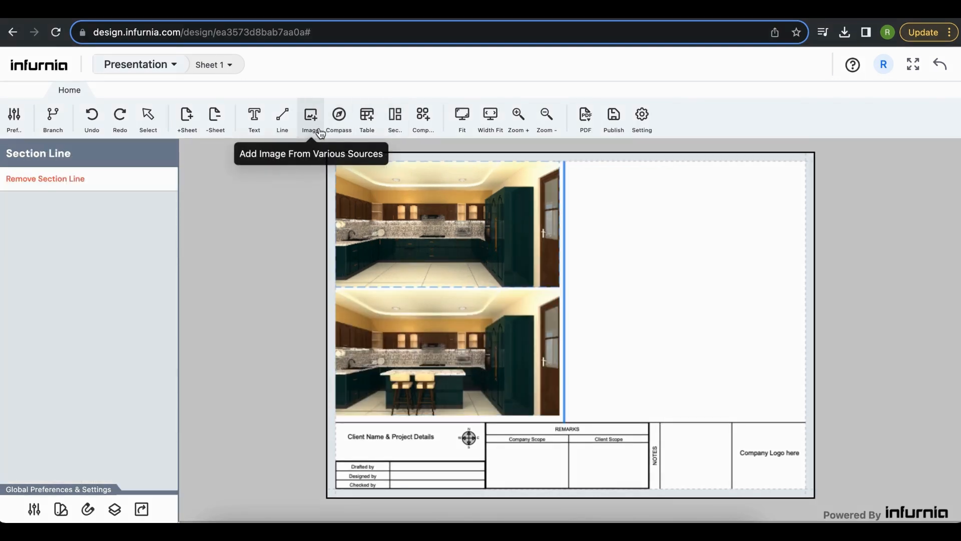
Step: Add the dark green material swatch, about 32 by 63 mm, beside the upper kitchen render on Sheet 1
{"action": "left_click", "coordinate": [320, 129]}
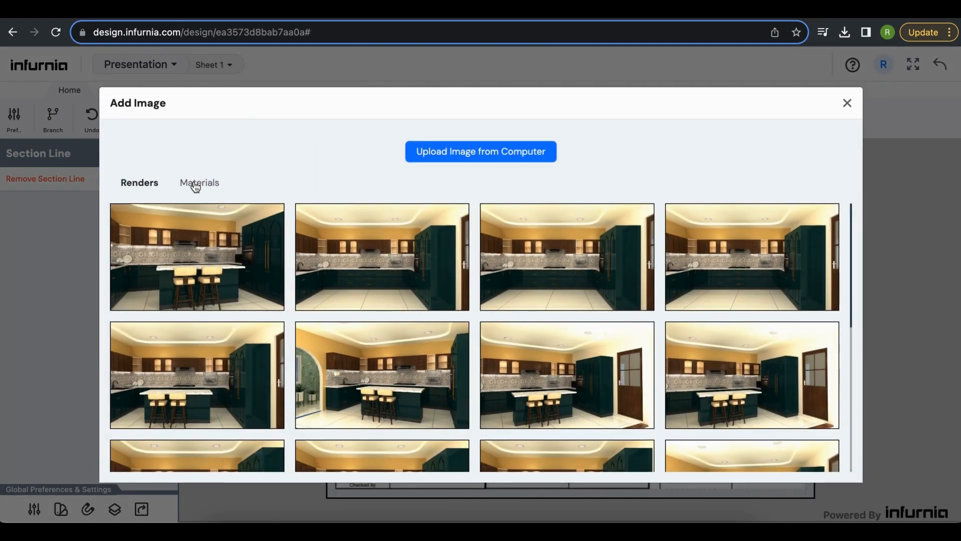
{"action": "left_click", "coordinate": [196, 184]}
{"action": "scroll", "coordinate": [487, 350], "scroll_direction": "down", "scroll_amount": 2}
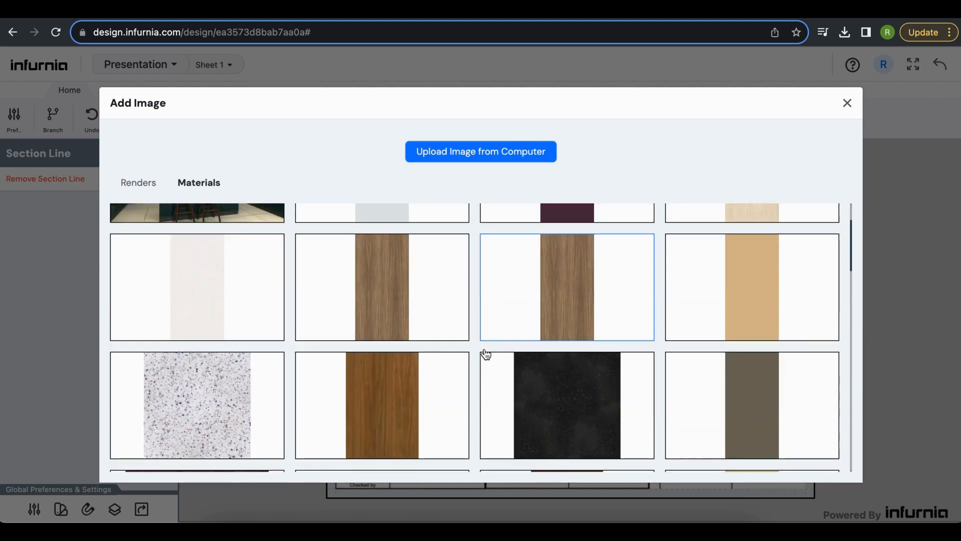
{"action": "scroll", "coordinate": [486, 354], "scroll_direction": "down", "scroll_amount": 10}
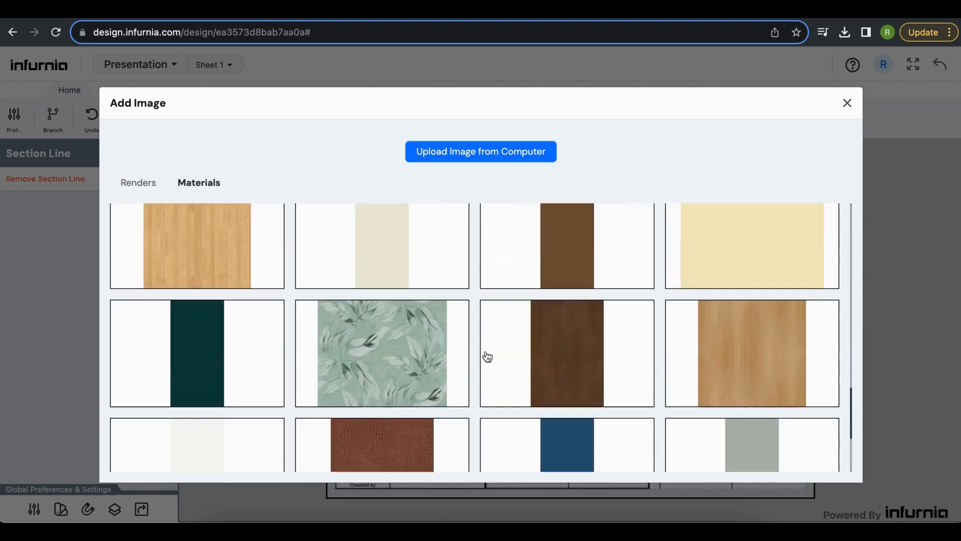
{"action": "scroll", "coordinate": [489, 359], "scroll_direction": "down", "scroll_amount": 4}
{"action": "scroll", "coordinate": [463, 279], "scroll_direction": "up", "scroll_amount": 2}
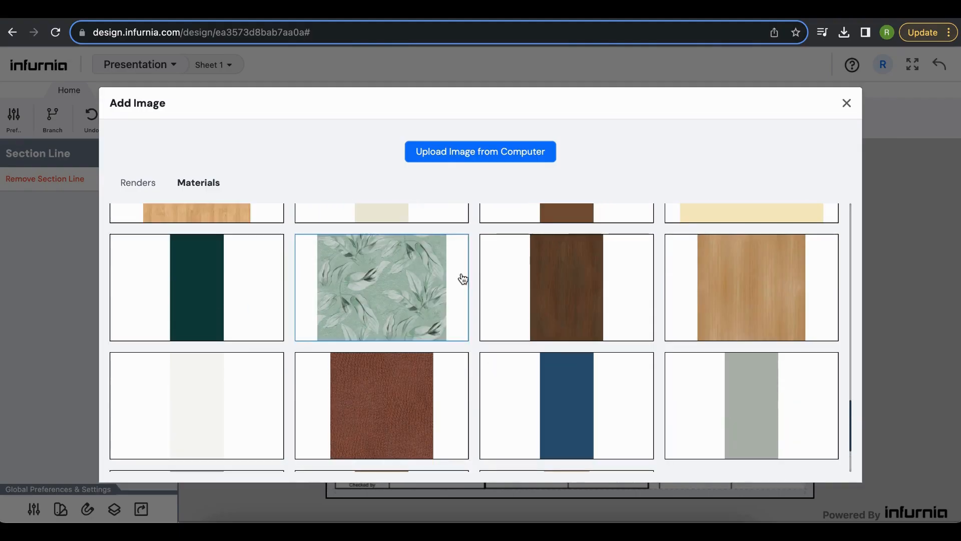
{"action": "left_click", "coordinate": [201, 316]}
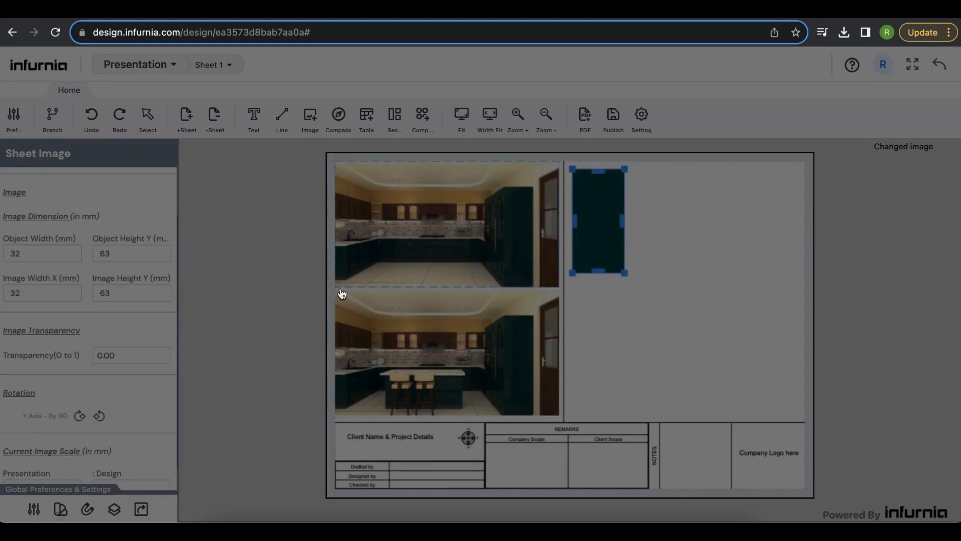
Step: Add the dark brown wood material swatch below the green swatch on Sheet 1
{"action": "left_click", "coordinate": [200, 182]}
{"action": "scroll", "coordinate": [390, 370], "scroll_direction": "down", "scroll_amount": 5}
{"action": "left_click", "coordinate": [414, 376]}
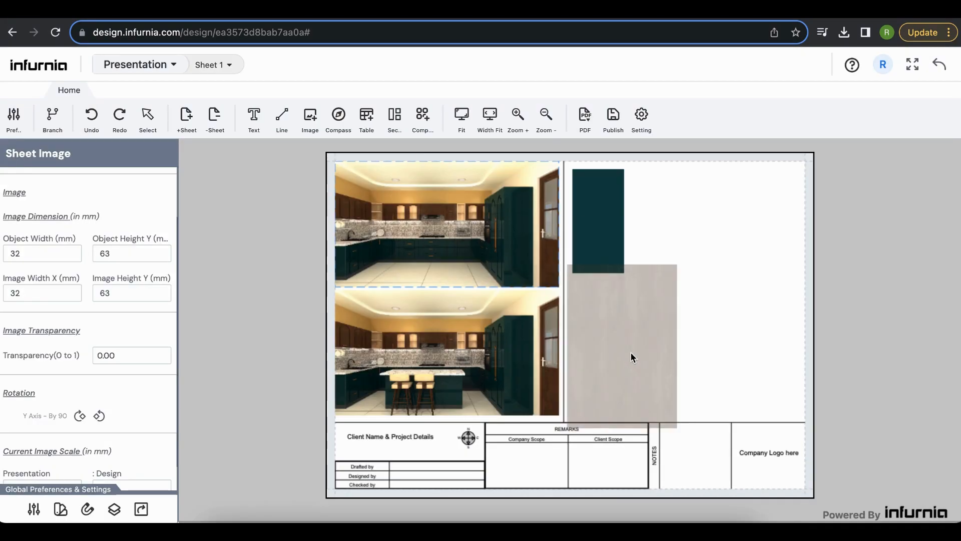
Step: Shorten the green swatch from its lower edge and move the brown wood swatch up directly beneath it
{"action": "left_click", "coordinate": [601, 273]}
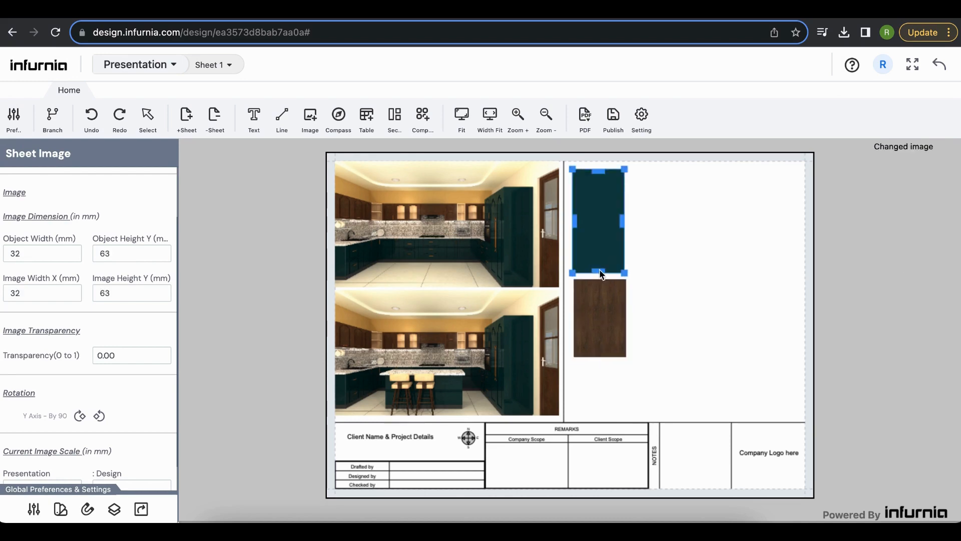
{"action": "left_click_drag", "start_coordinate": [599, 270], "coordinate": [599, 243]}
{"action": "left_click_drag", "start_coordinate": [607, 311], "coordinate": [606, 282]}
{"action": "key", "text": "Escape"}
Step: Add the text label "Base and Tall Unit" beside the green swatch
{"action": "left_click", "coordinate": [254, 120]}
{"action": "left_click", "coordinate": [684, 185]}
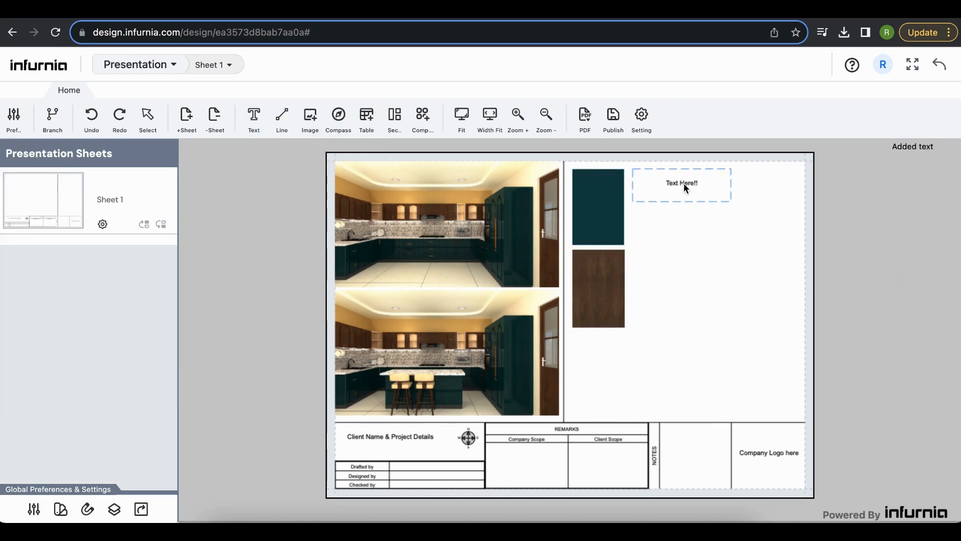
{"action": "double_click", "coordinate": [684, 184]}
{"action": "type", "text": "Base and Tall Unit"}
{"action": "key", "text": "Return"}
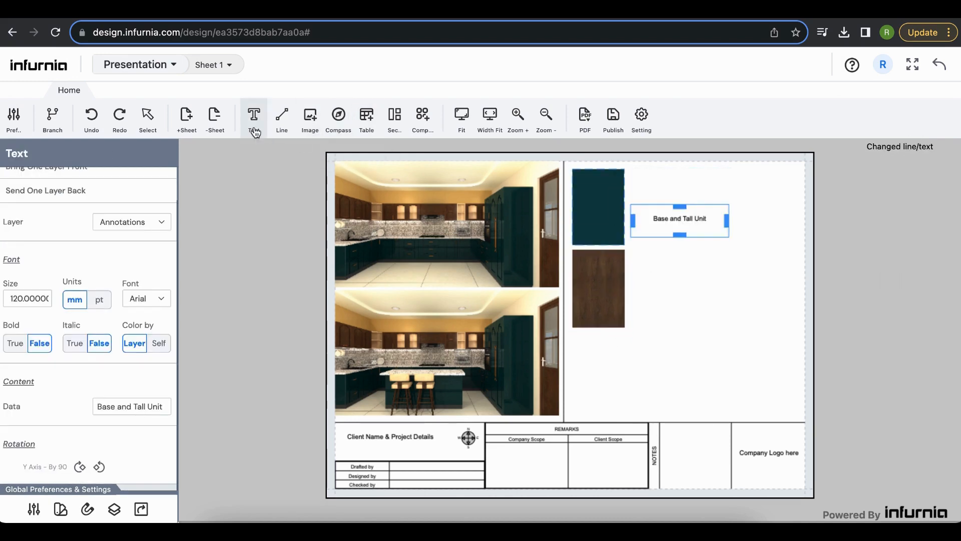
Step: Add the text label "Wall units" beside the brown swatch and shift the "Base and Tall Unit" label slightly up
{"action": "left_click", "coordinate": [254, 120]}
{"action": "left_click", "coordinate": [684, 286]}
{"action": "double_click", "coordinate": [684, 286]}
{"action": "type", "text": "Wall units"}
{"action": "key", "text": "Return"}
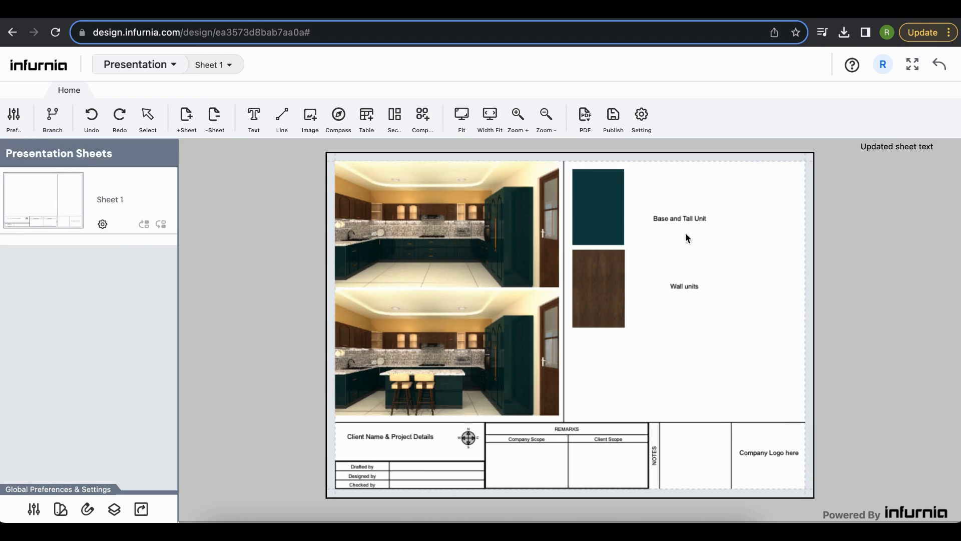
{"action": "left_click_drag", "start_coordinate": [686, 238], "coordinate": [686, 222]}
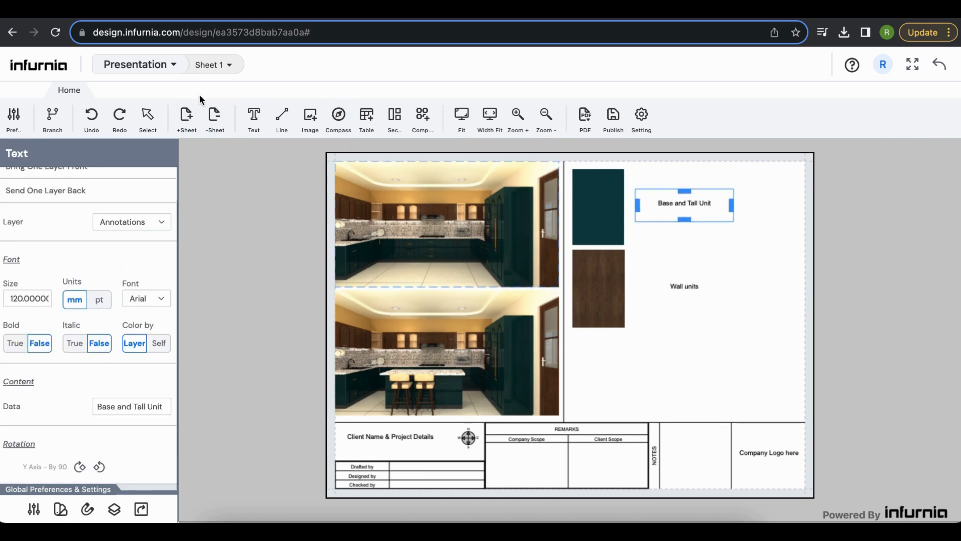
Step: Create a second presentation sheet from the catalogue's Template 2
{"action": "left_click", "coordinate": [189, 120]}
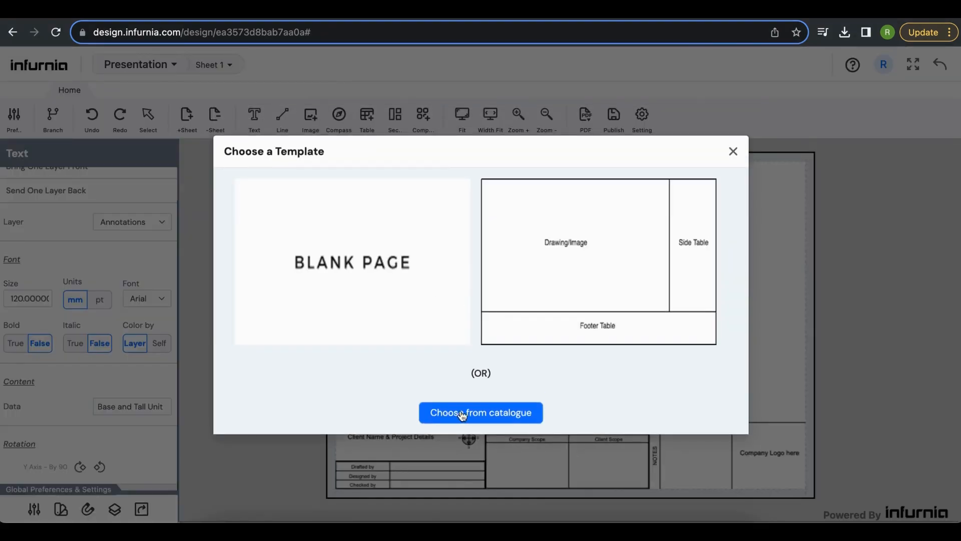
{"action": "left_click", "coordinate": [463, 415]}
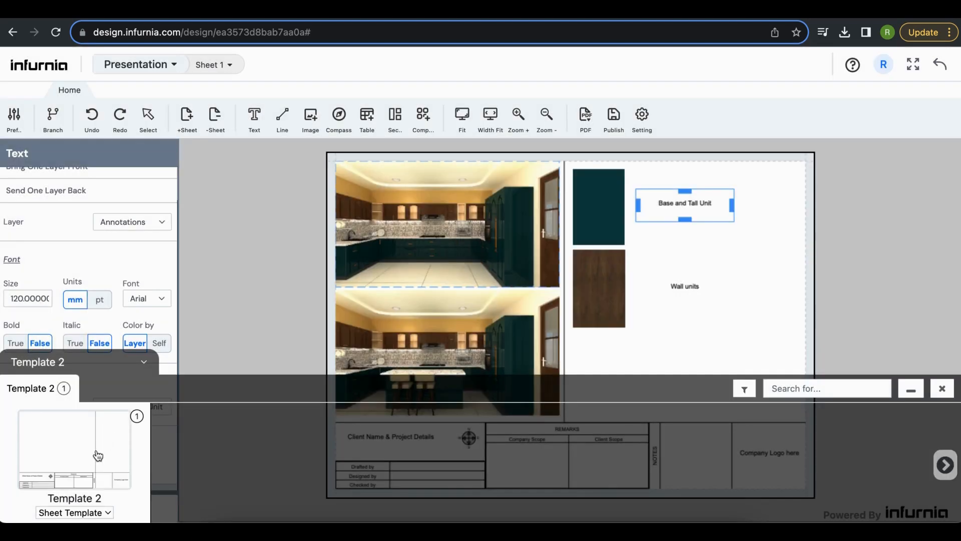
{"action": "left_click", "coordinate": [105, 454]}
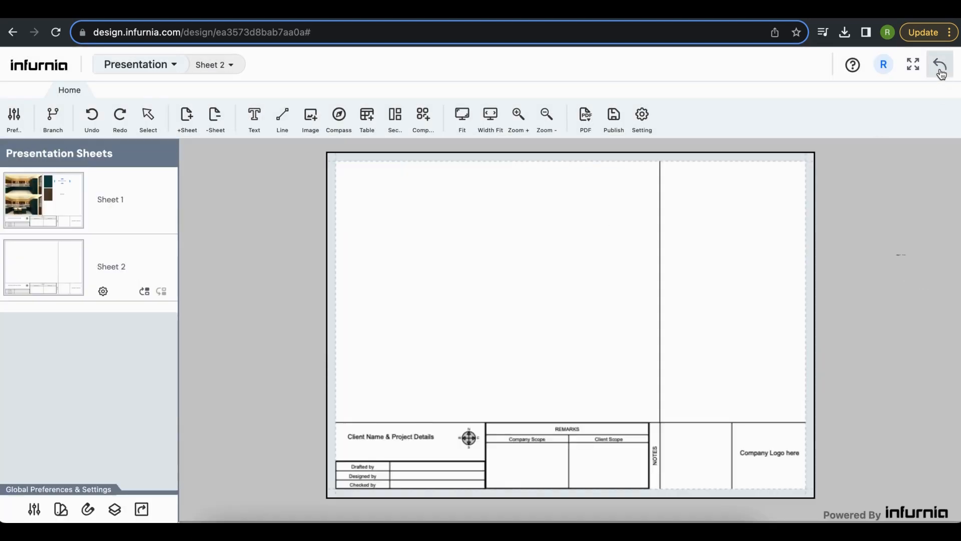
Step: Return to the design and open the Elevation 1 (Wall) view
{"action": "left_click", "coordinate": [141, 64]}
{"action": "left_click", "coordinate": [124, 88]}
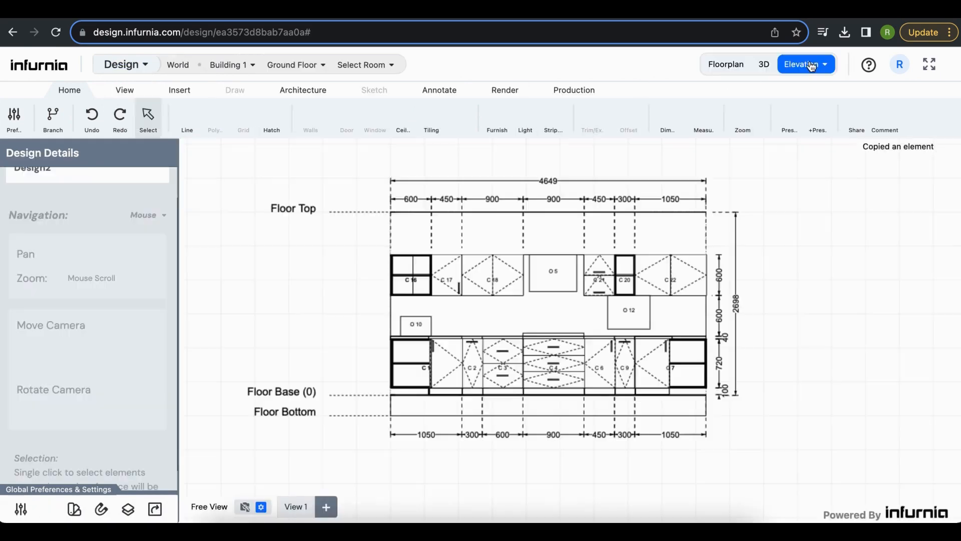
{"action": "left_click", "coordinate": [812, 65]}
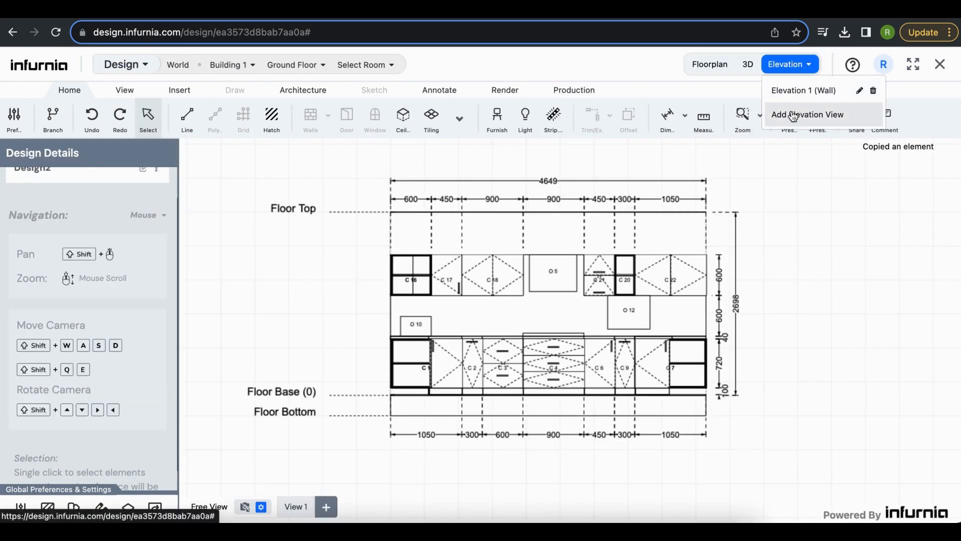
{"action": "left_click", "coordinate": [794, 91]}
{"action": "scroll", "coordinate": [575, 315], "scroll_direction": "down", "scroll_amount": 2}
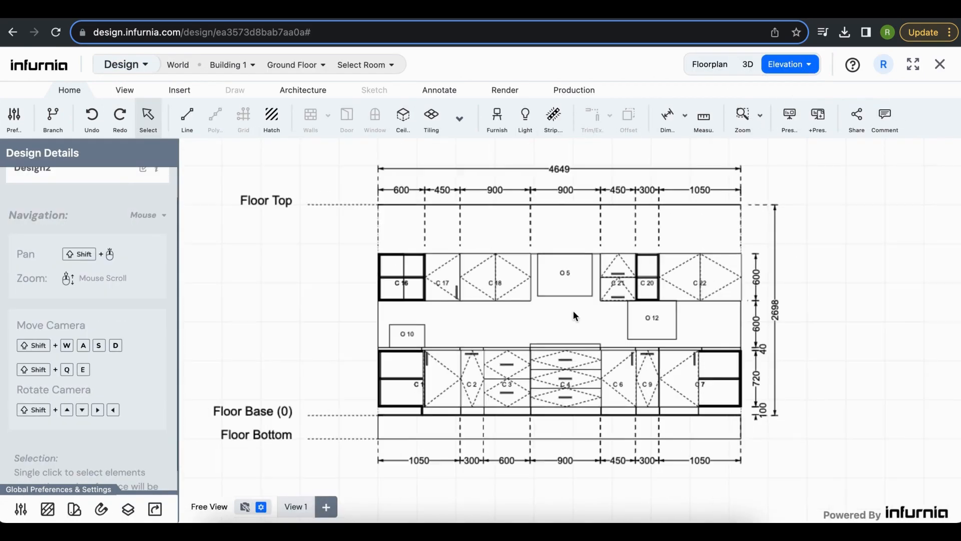
Step: Add the wall elevation view to presentation Sheet 2 and go back to the presentation
{"action": "left_click", "coordinate": [566, 90]}
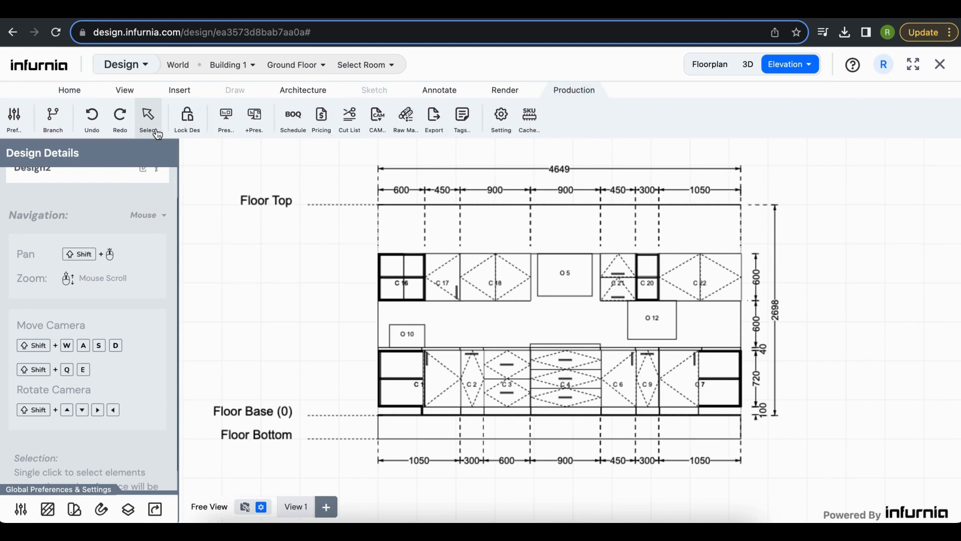
{"action": "left_click", "coordinate": [253, 129]}
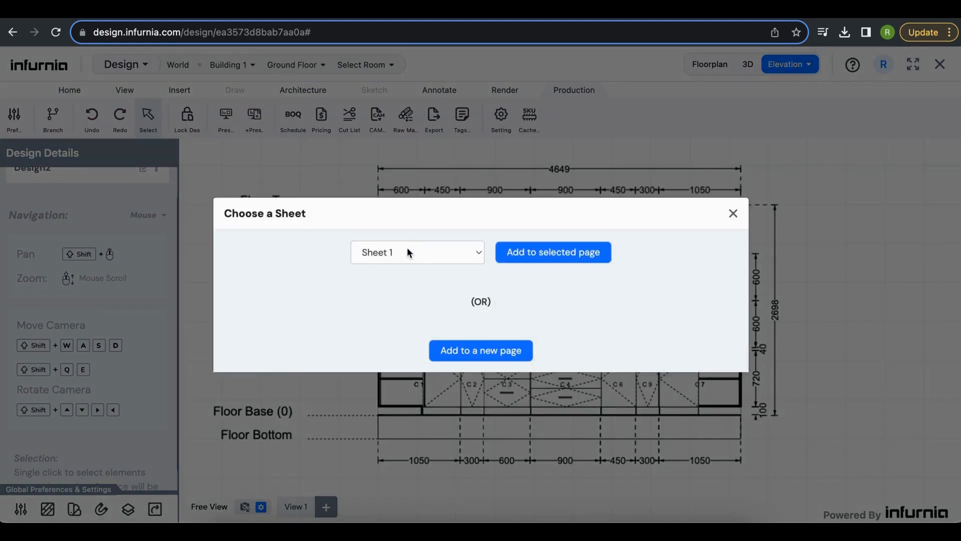
{"action": "left_click", "coordinate": [408, 251]}
{"action": "left_click", "coordinate": [392, 272]}
{"action": "left_click", "coordinate": [541, 253]}
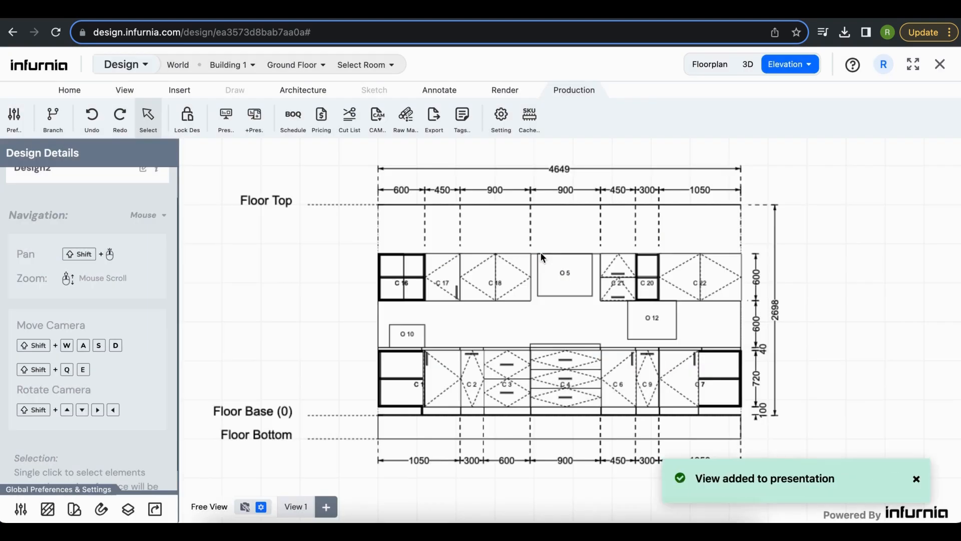
{"action": "left_click", "coordinate": [131, 68]}
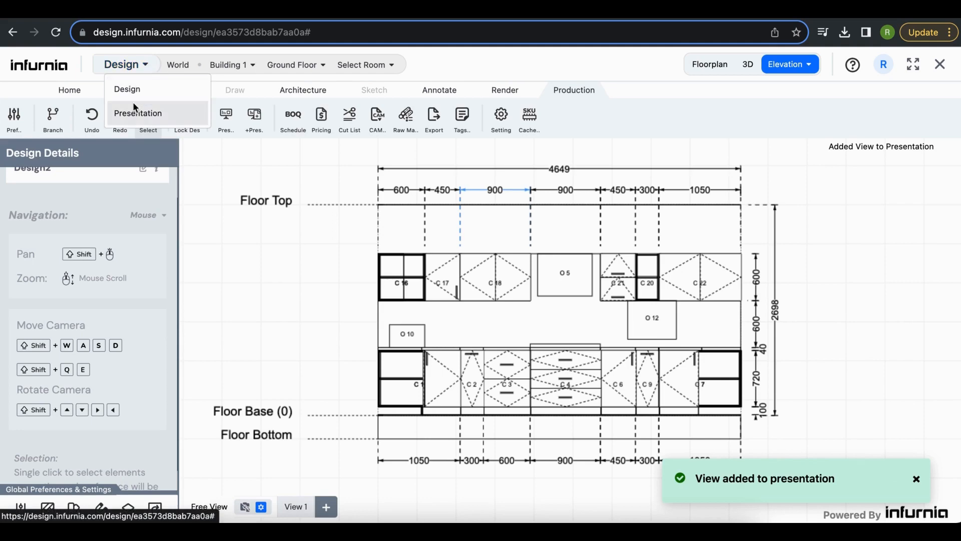
{"action": "left_click", "coordinate": [136, 111]}
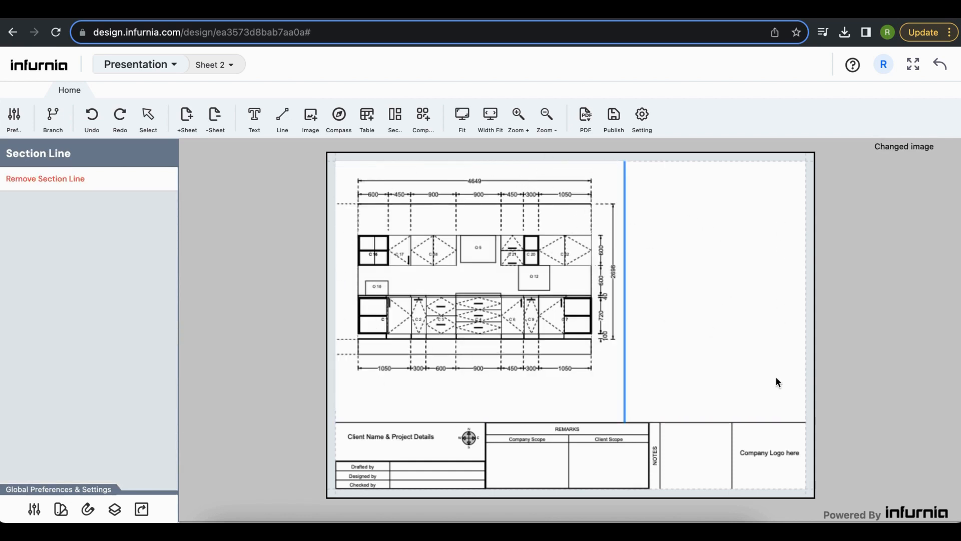
Step: Add a Cabinet Details component for Elevation 1 (Wall) and place it in the empty section beside the elevation drawing
{"action": "left_click", "coordinate": [434, 131]}
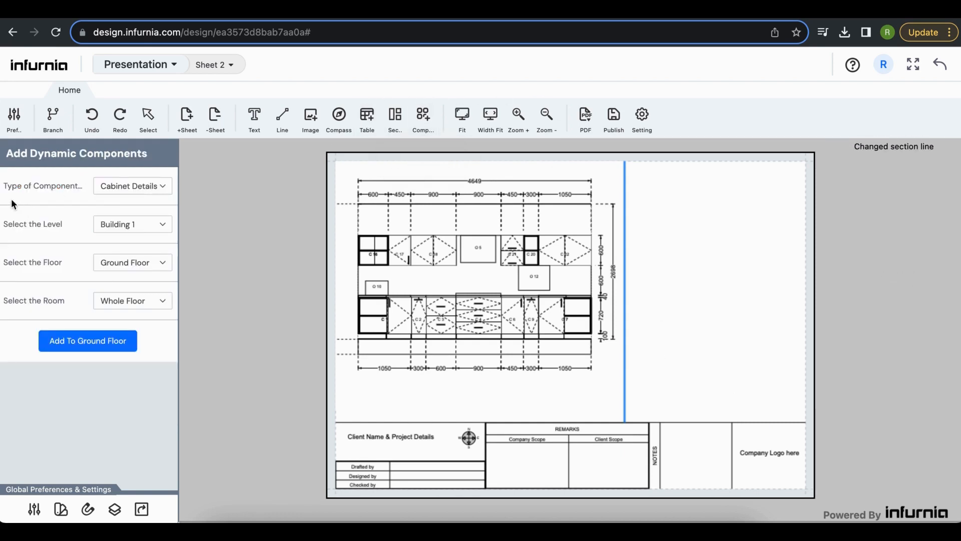
{"action": "left_click", "coordinate": [128, 184]}
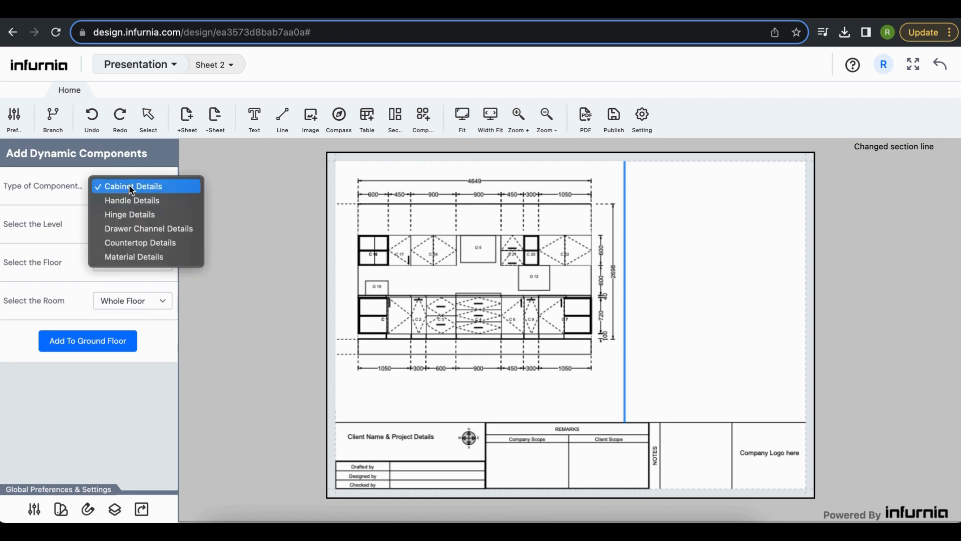
{"action": "left_click", "coordinate": [131, 185]}
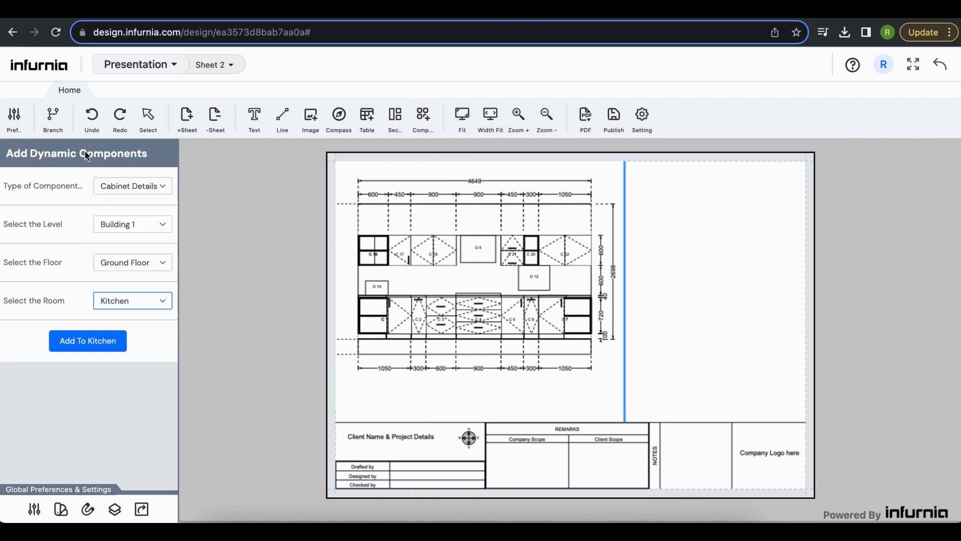
{"action": "left_click", "coordinate": [126, 224]}
{"action": "left_click", "coordinate": [134, 238]}
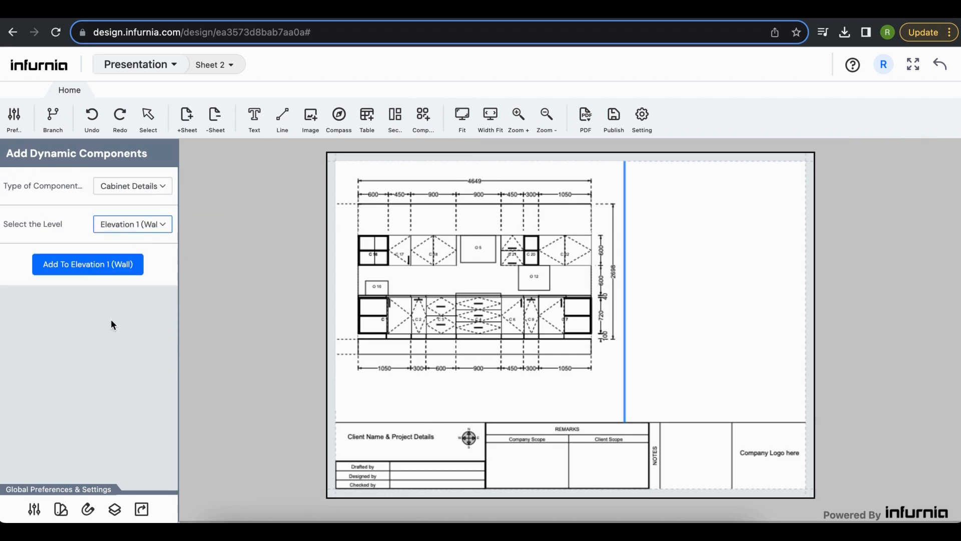
{"action": "left_click", "coordinate": [91, 264]}
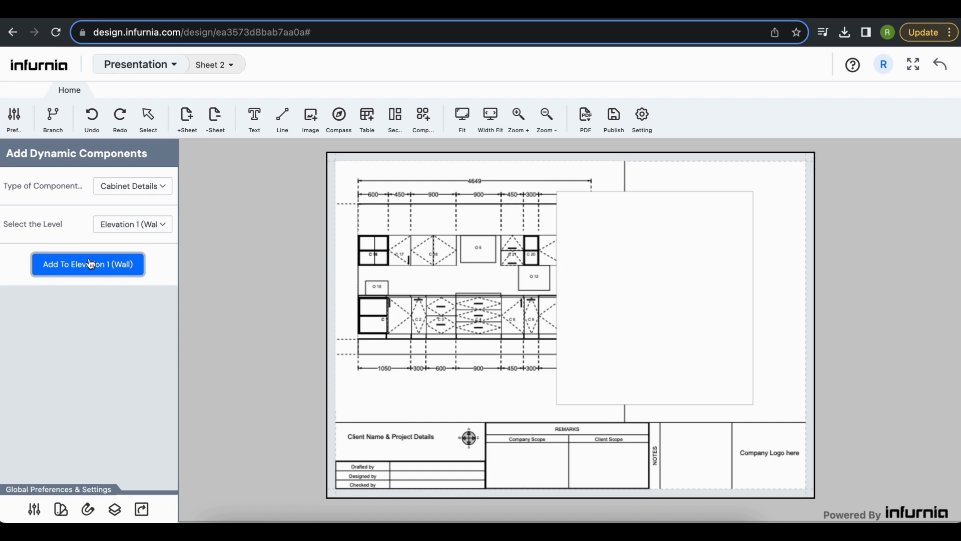
{"action": "left_click", "coordinate": [701, 278]}
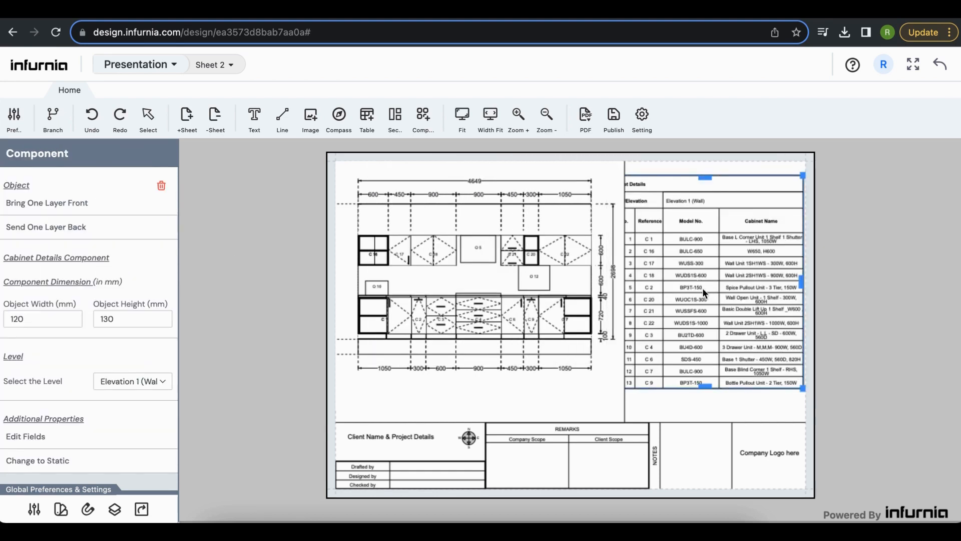